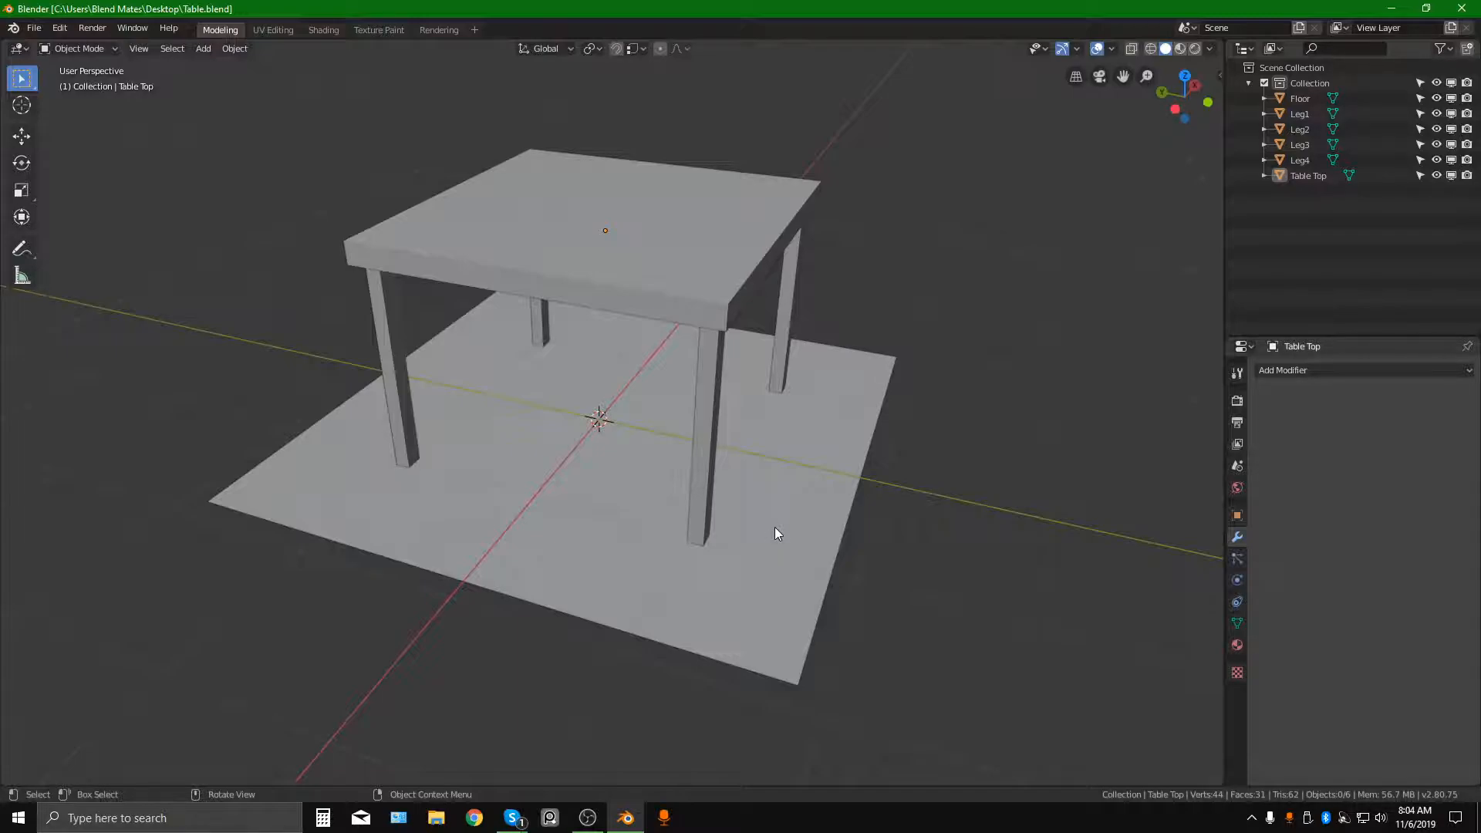
# Examine the table from several angles, picking out its individual legs and table top in the viewport.
pyautogui.moveTo(783, 512); pyautogui.dragTo(695, 489, button='middle')
pyautogui.click(539, 411)
pyautogui.click(489, 230)
pyautogui.click(411, 296)
pyautogui.click(637, 318)
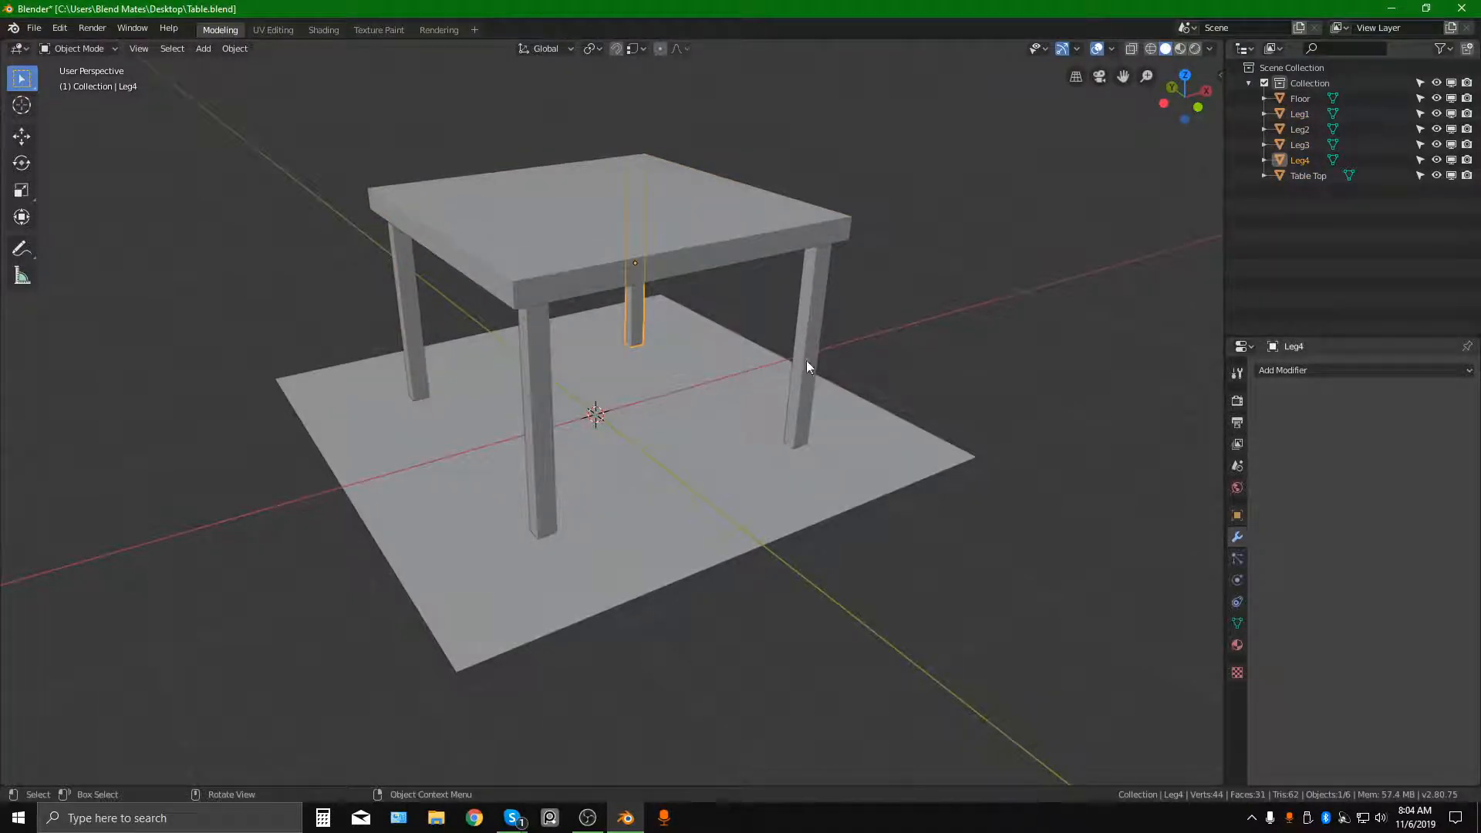
pyautogui.moveTo(692, 335); pyautogui.dragTo(774, 318, button='middle')
pyautogui.click(875, 295)
pyautogui.moveTo(874, 295); pyautogui.dragTo(903, 309, button='middle')
pyautogui.moveTo(772, 322); pyautogui.dragTo(629, 366, button='middle')
pyautogui.scroll(1, 717, 328)
pyautogui.click(643, 367)
pyautogui.click(703, 344)
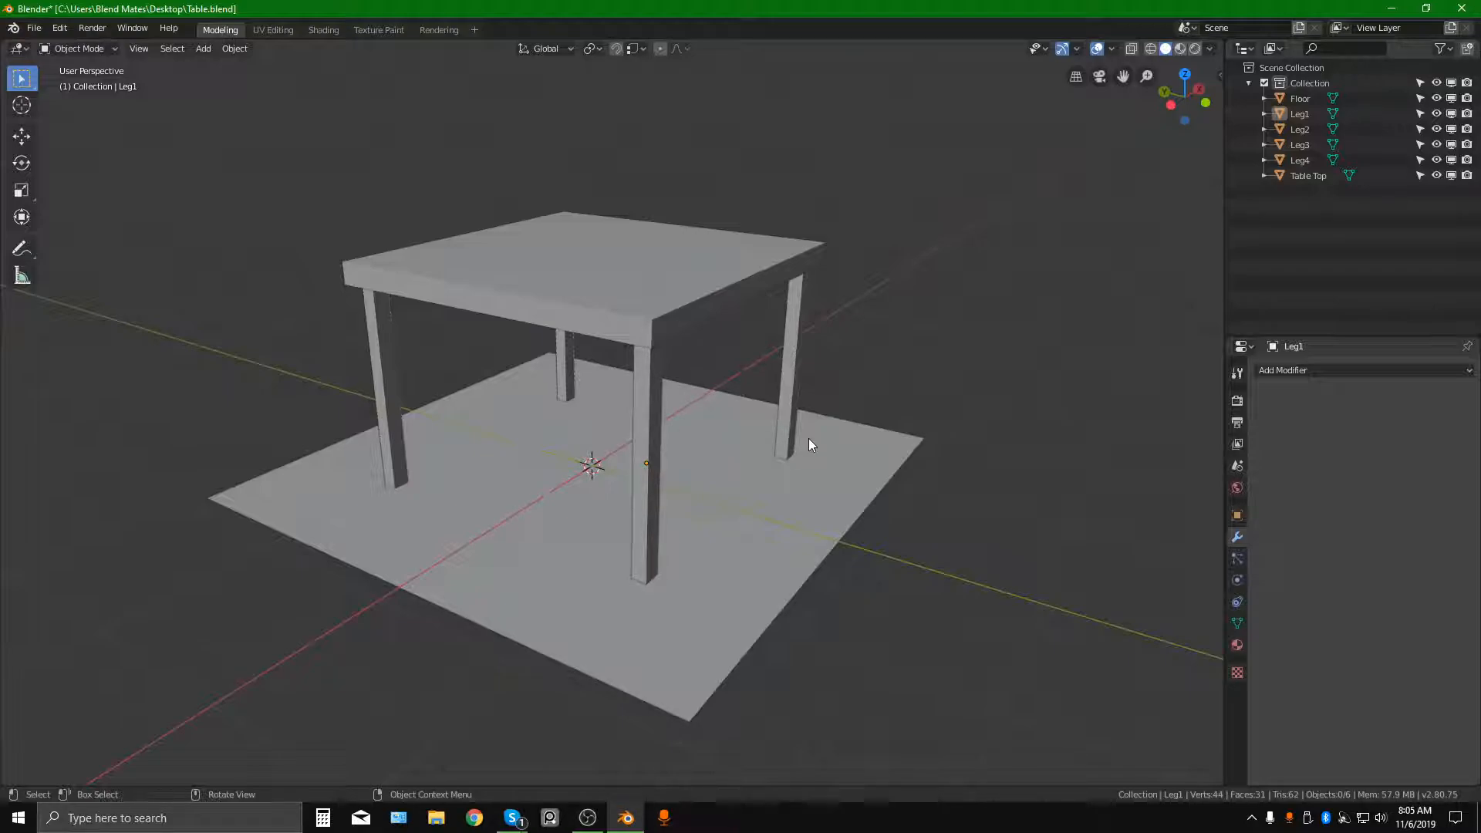
# Select Leg1, Leg2, Leg3 and Leg4 in turn by name to identify which leg each belongs to.
pyautogui.moveTo(808, 438); pyautogui.dragTo(793, 432, button='middle')
pyautogui.click(1303, 116)
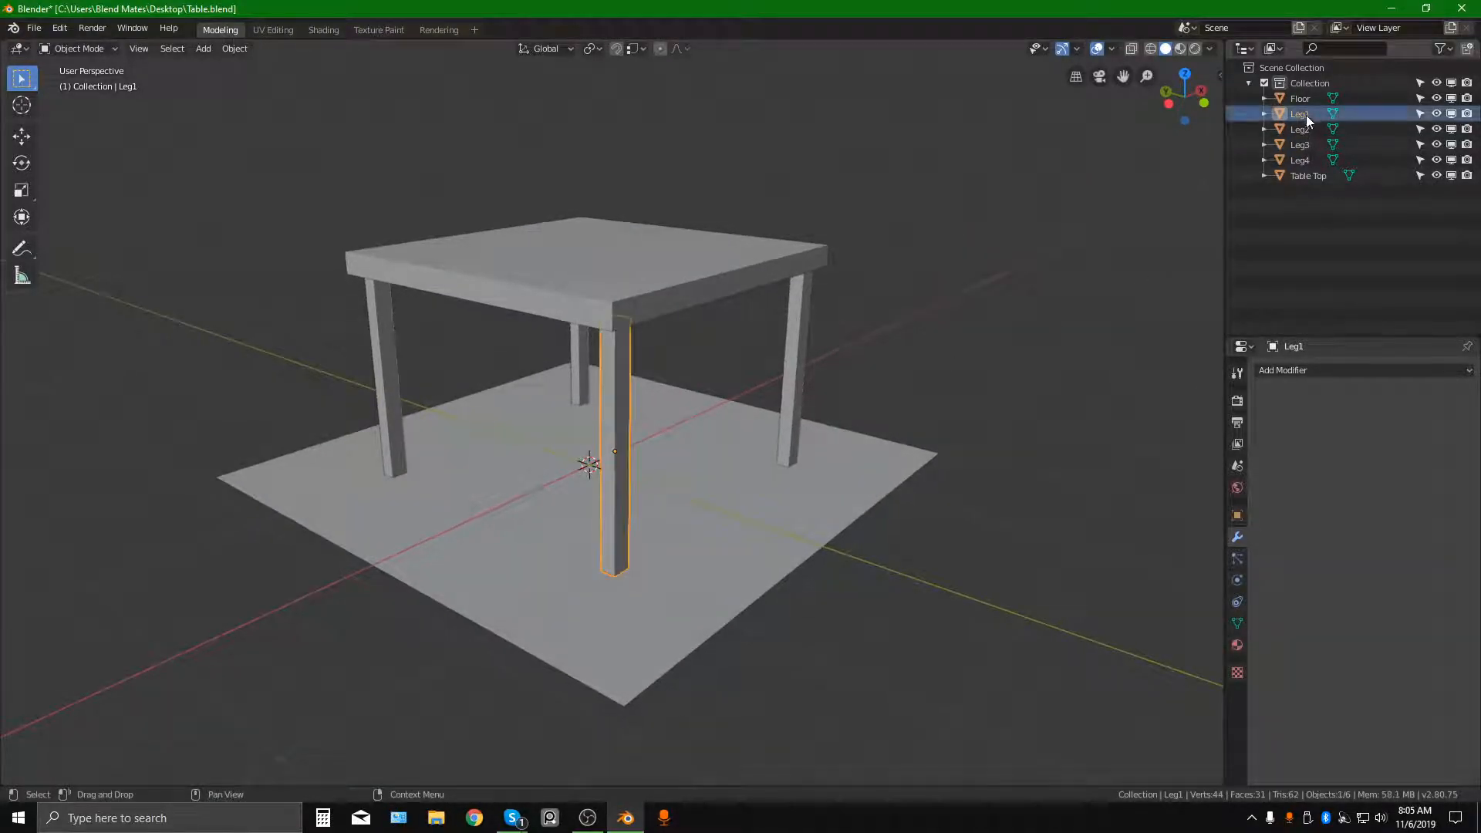
pyautogui.click(1307, 129)
pyautogui.click(1307, 145)
pyautogui.click(1304, 159)
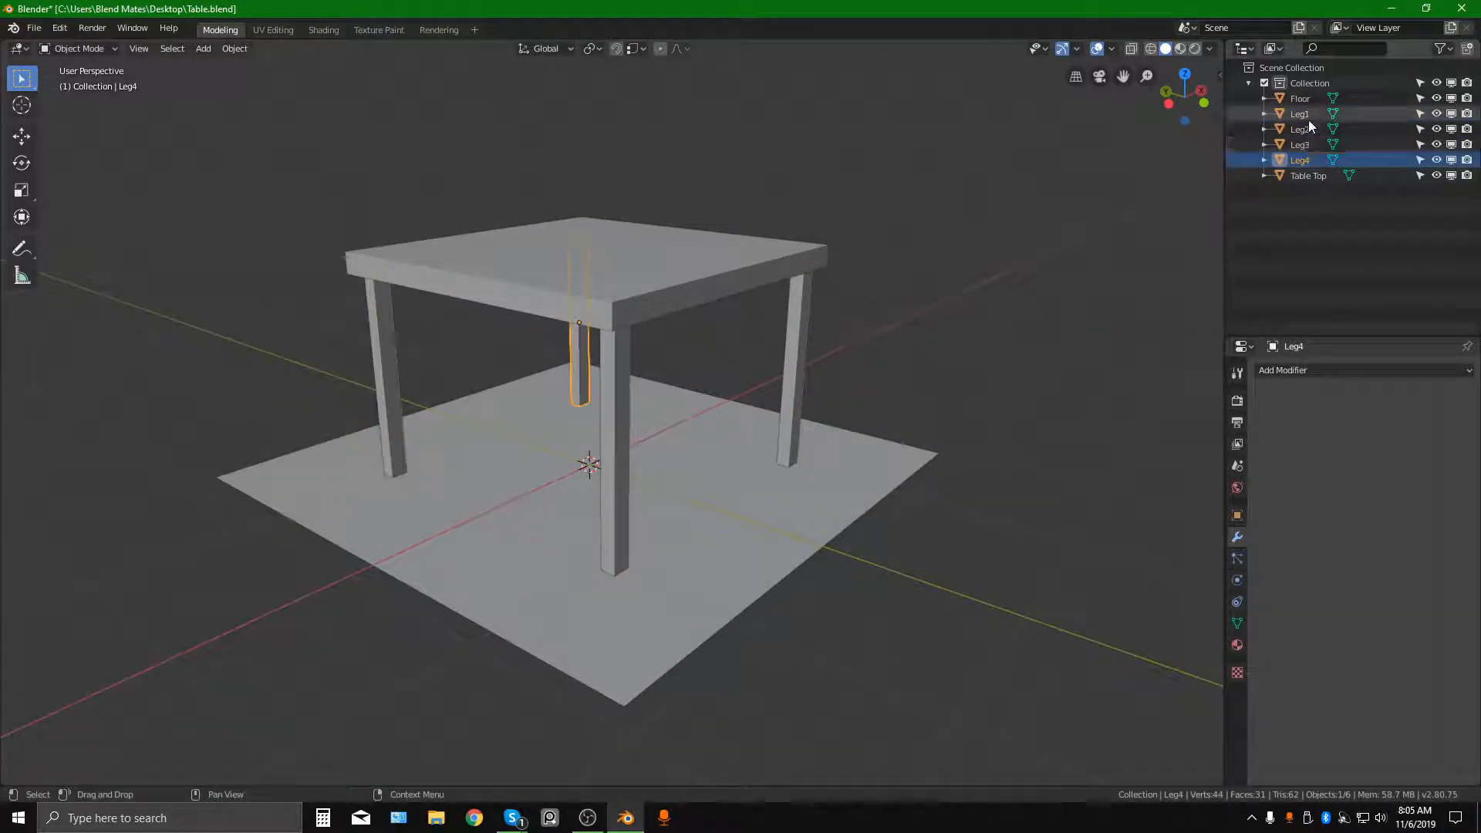
pyautogui.click(1311, 114)
pyautogui.click(1307, 129)
pyautogui.click(1305, 144)
pyautogui.click(1304, 158)
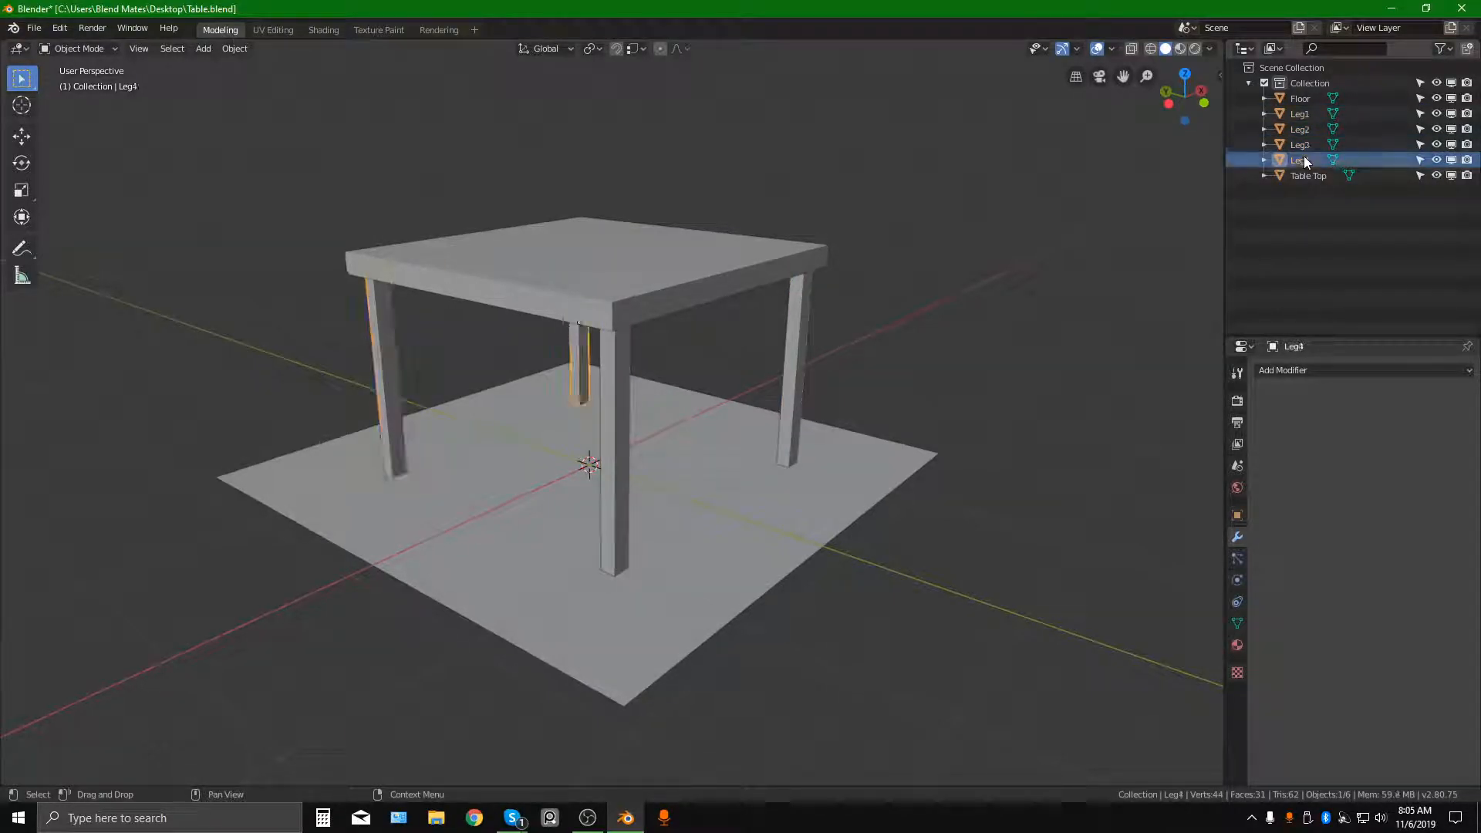
pyautogui.click(893, 367)
pyautogui.moveTo(688, 423); pyautogui.dragTo(693, 423, button='middle')
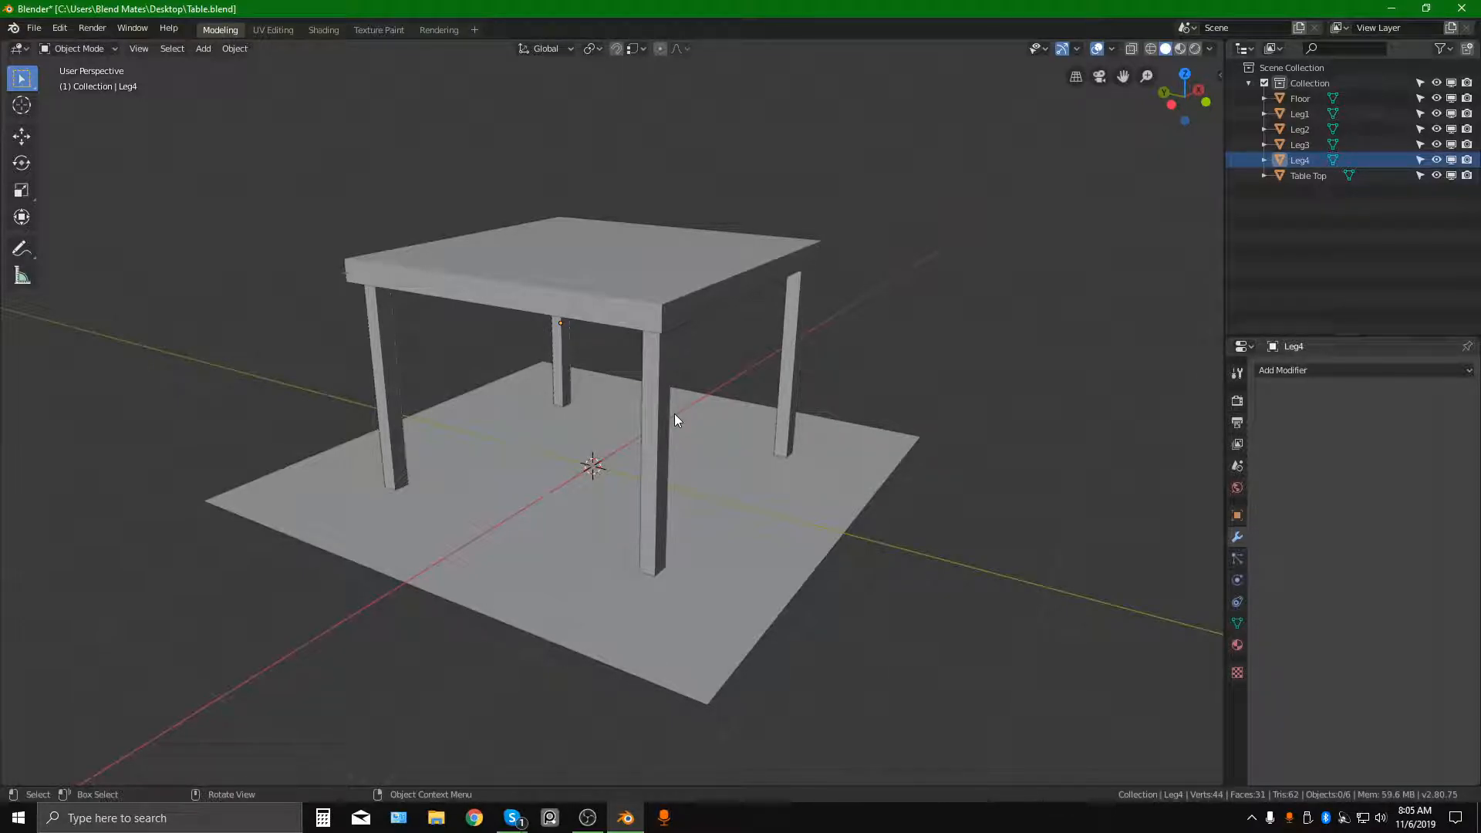
pyautogui.moveTo(849, 334); pyautogui.dragTo(839, 342, button='middle')
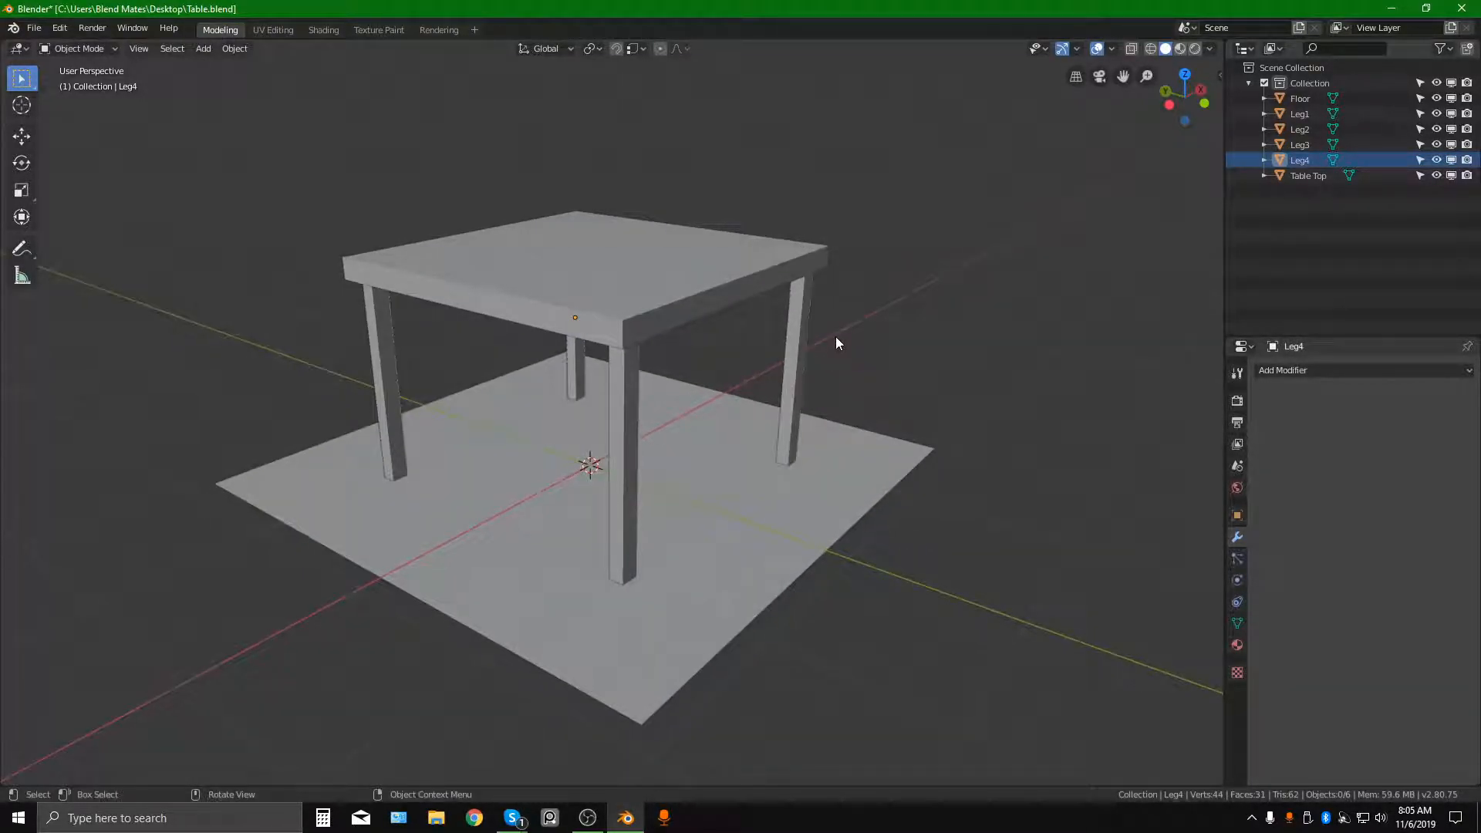
pyautogui.moveTo(838, 342); pyautogui.dragTo(733, 346, button='middle')
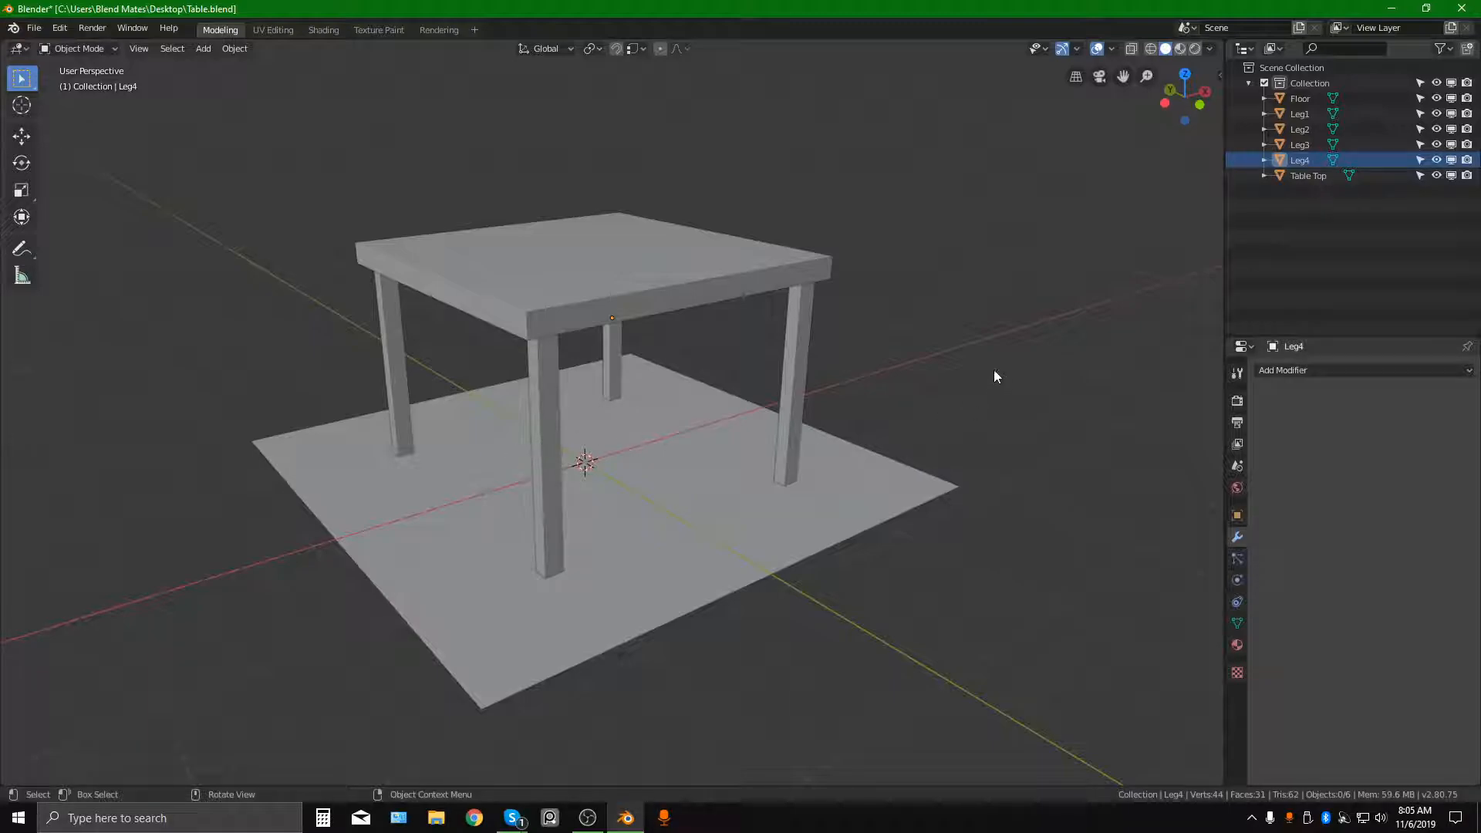
# Display the object transform properties in the viewport and inspect them for Leg1 and the table top.
pyautogui.press('n')
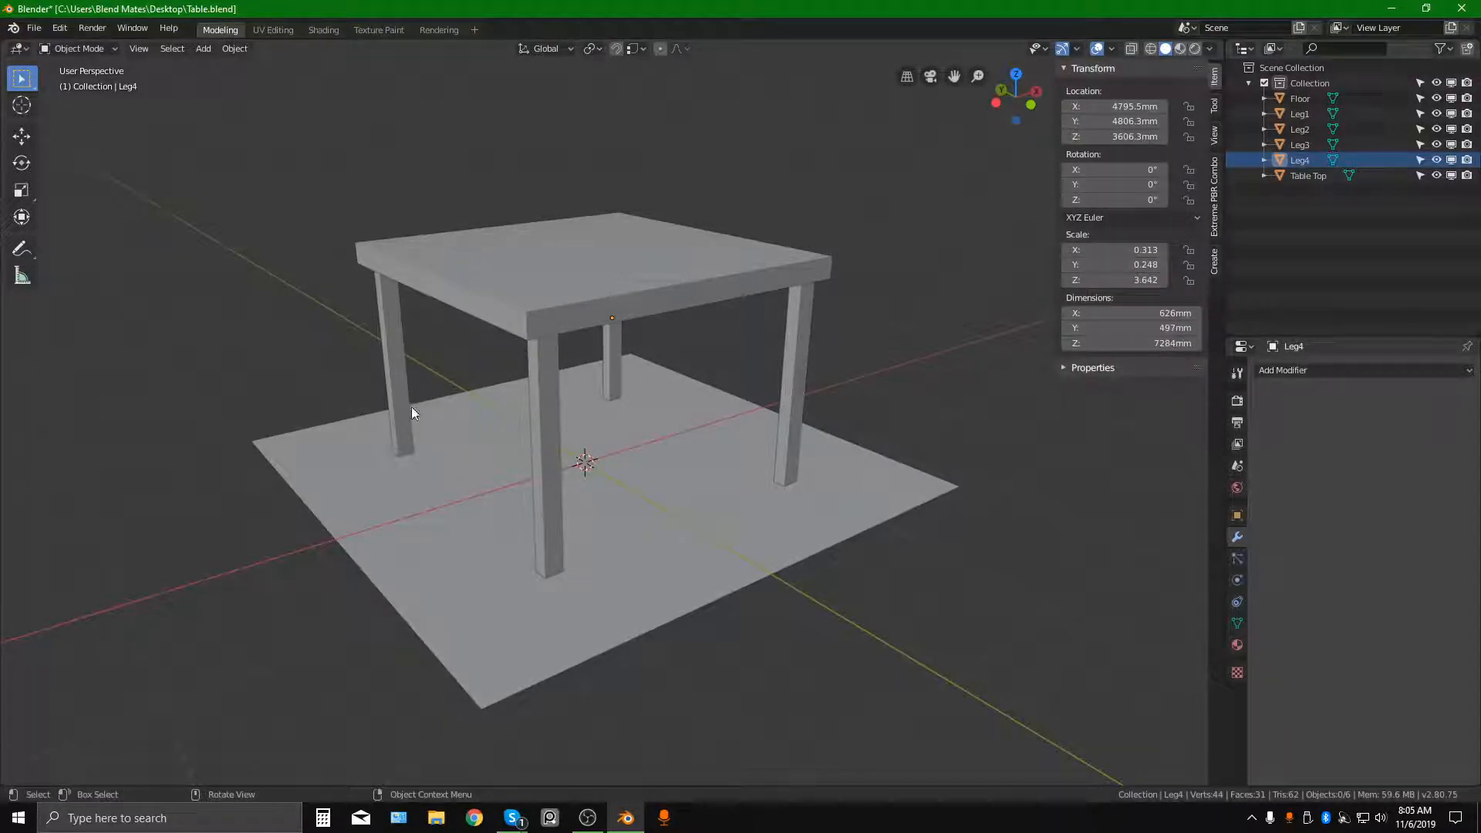
pyautogui.moveTo(383, 390); pyautogui.dragTo(554, 433, button='middle')
pyautogui.click(562, 408)
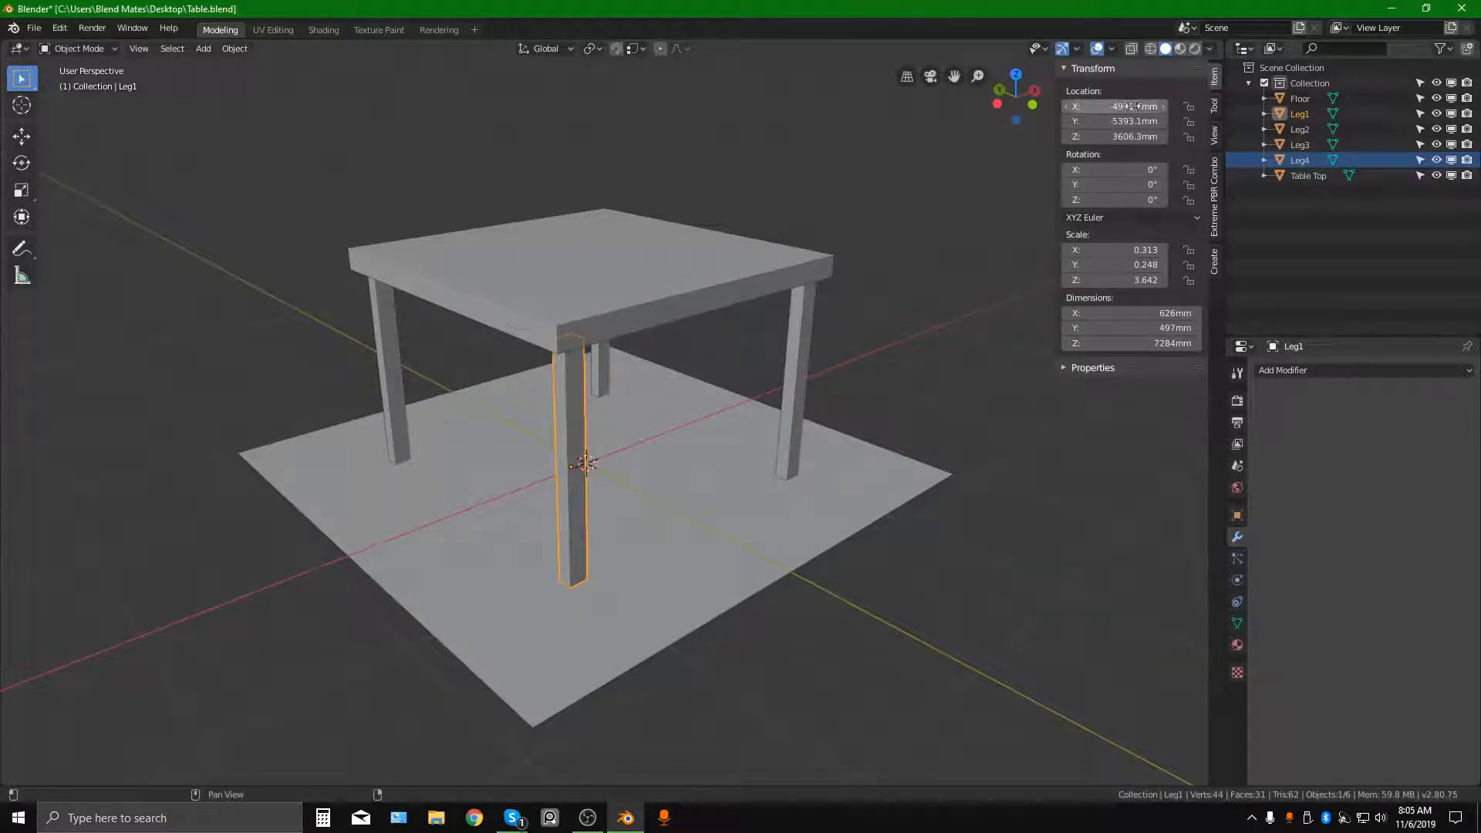
pyautogui.click(710, 272)
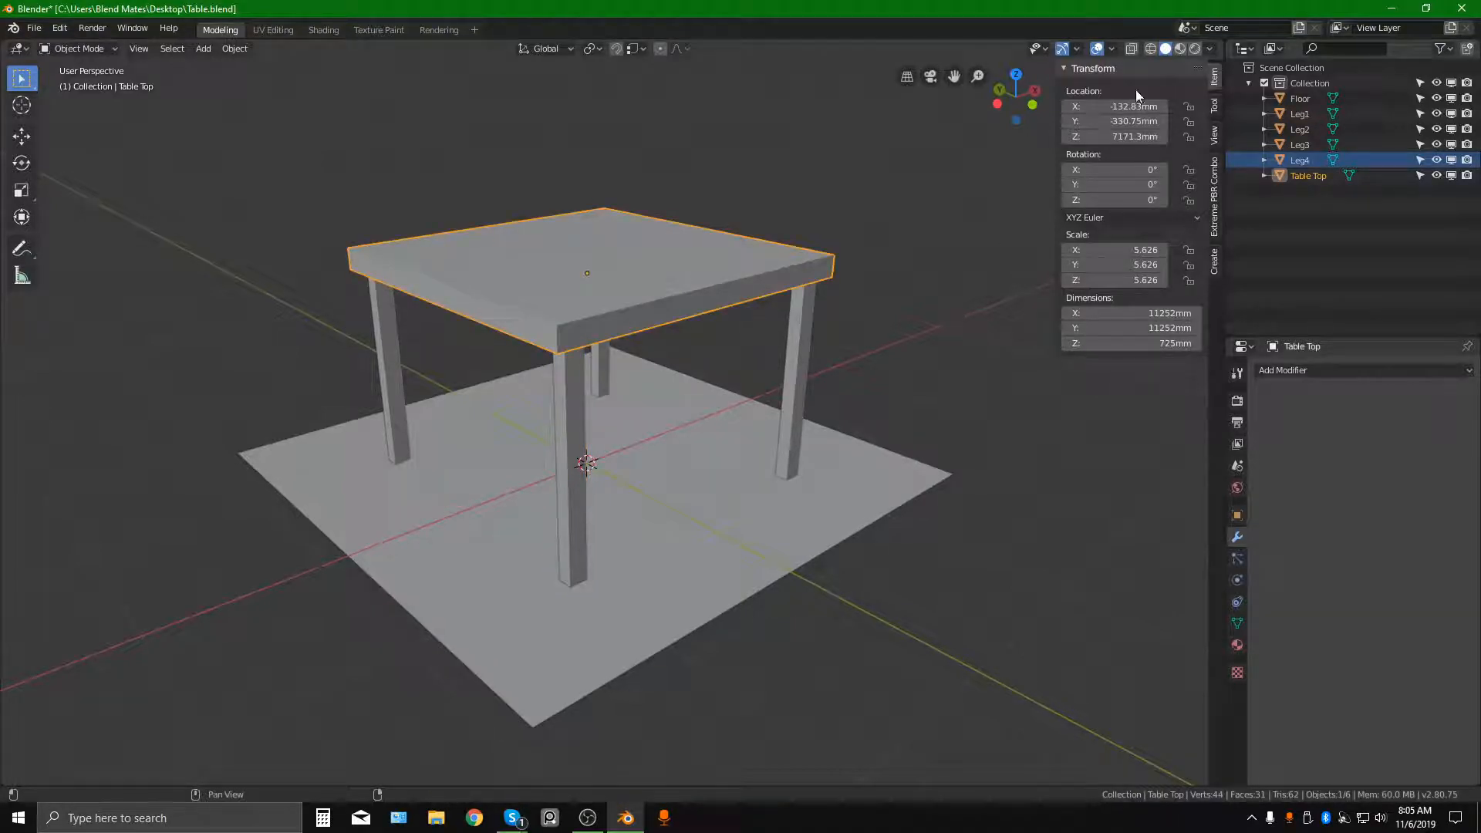
pyautogui.click(860, 474)
pyautogui.click(557, 270)
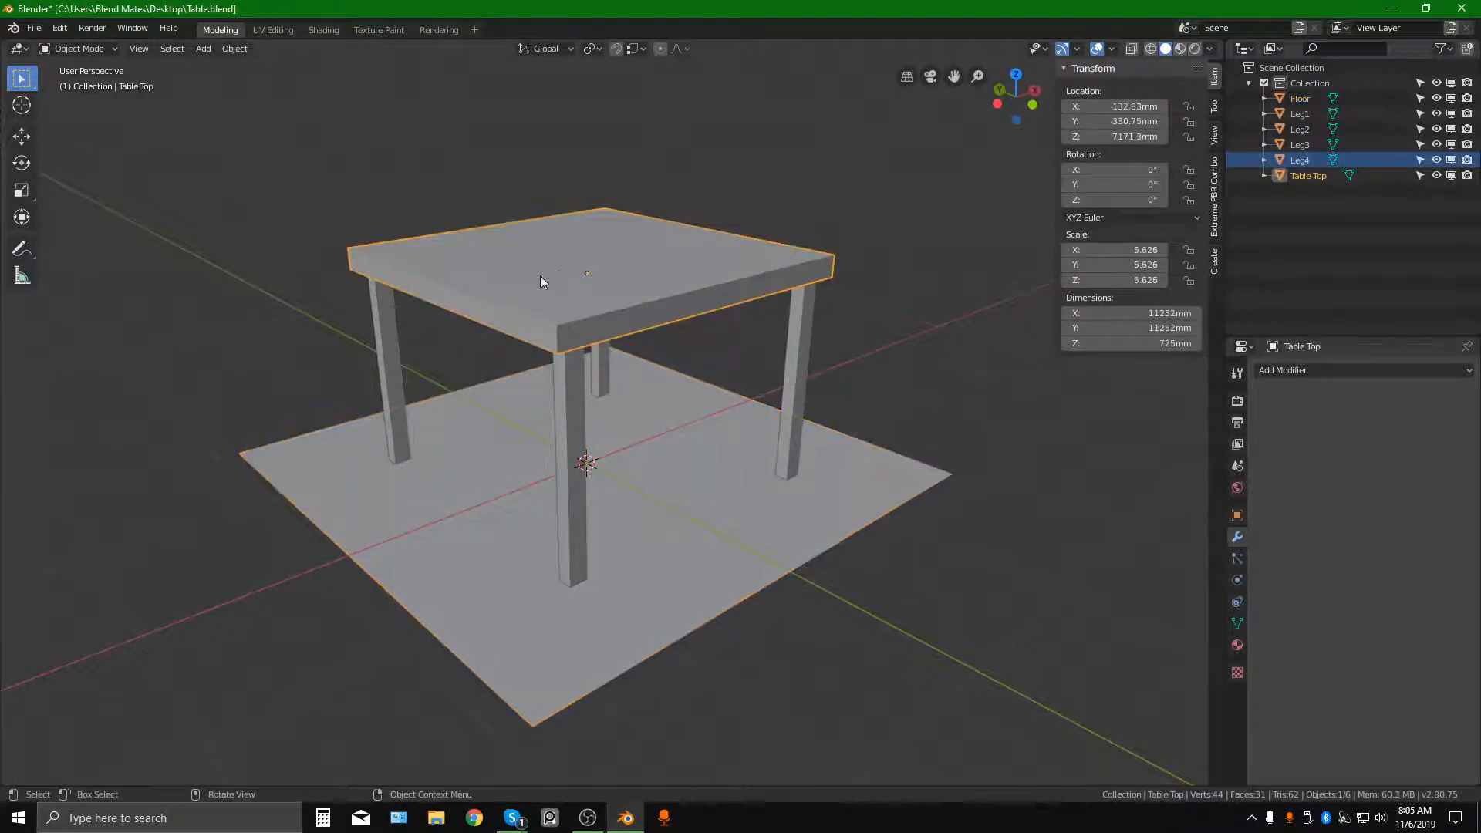
pyautogui.click(174, 382)
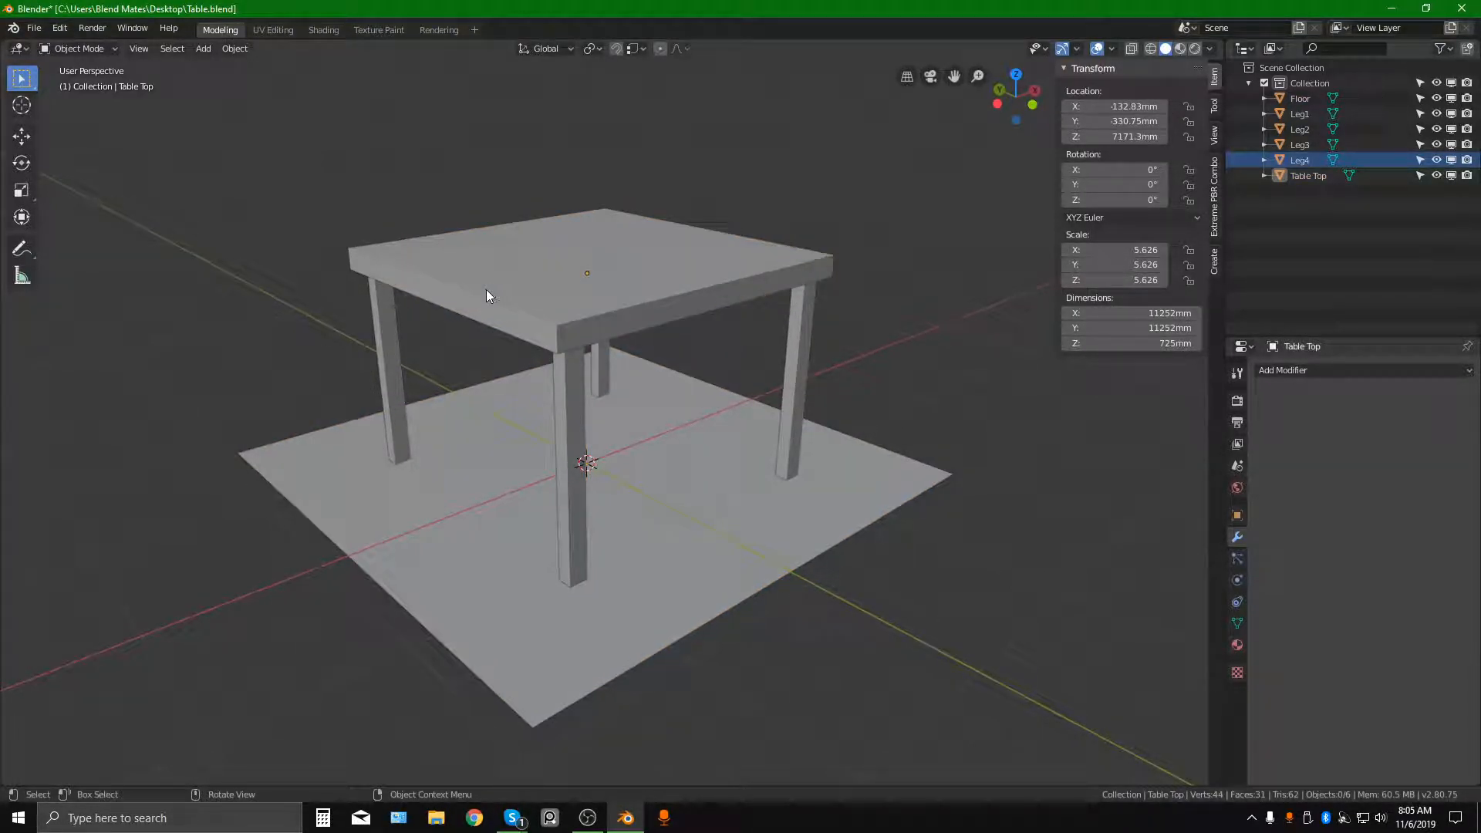
# Compare the scale and dimension values of Leg1 with those of the table top.
pyautogui.moveTo(460, 290); pyautogui.dragTo(632, 349, button='middle')
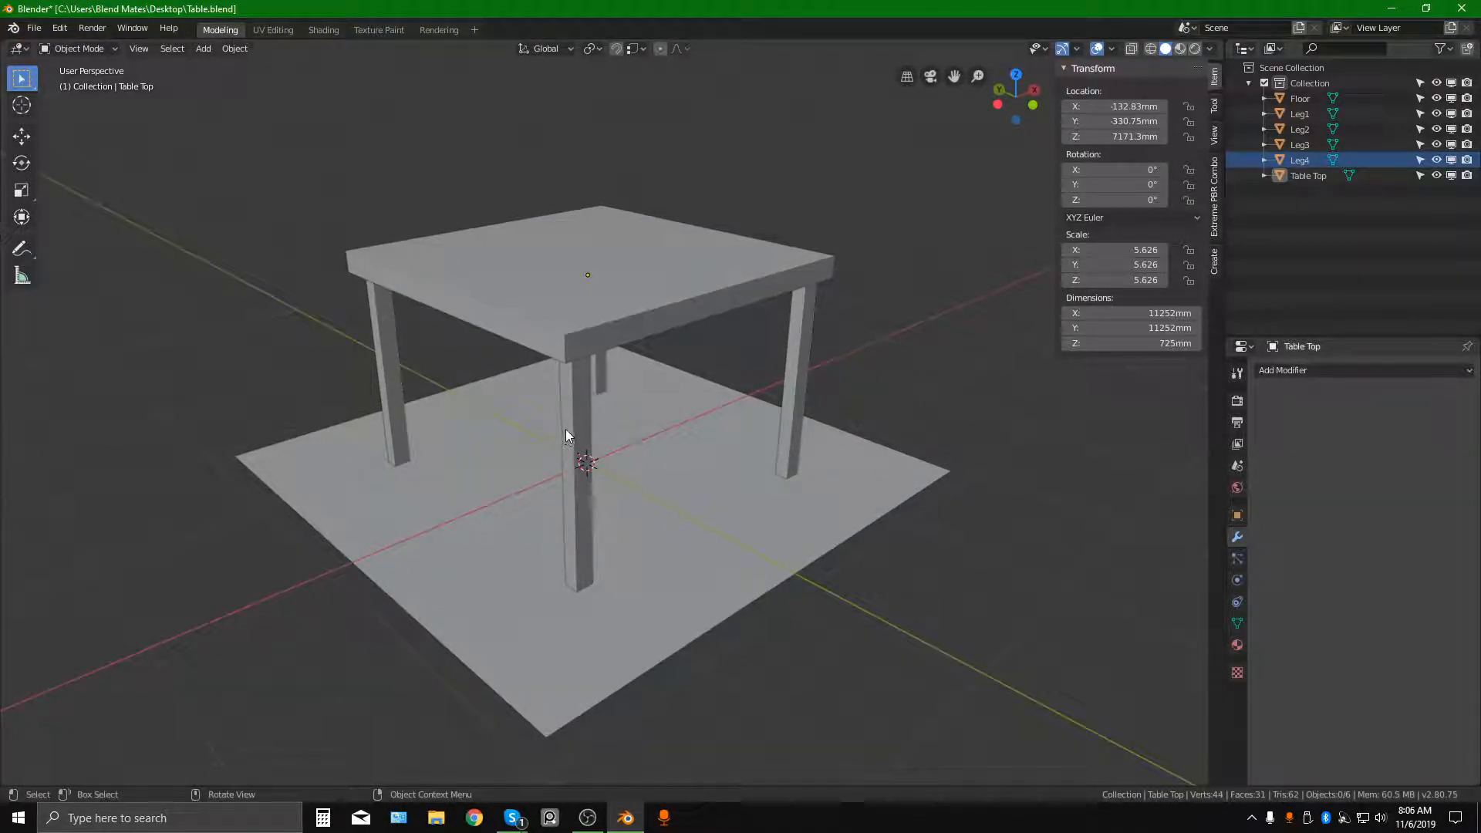
pyautogui.click(571, 410)
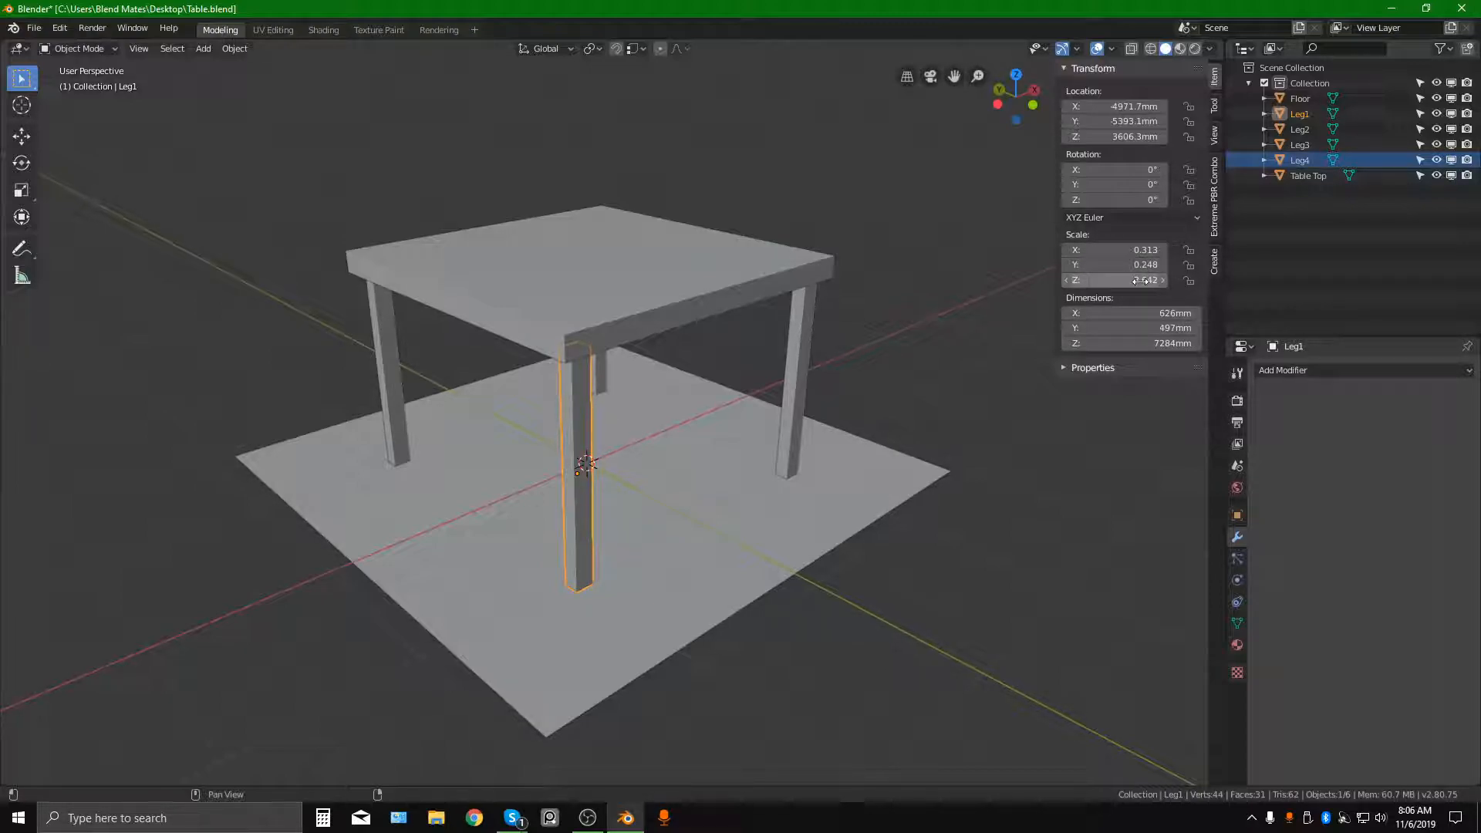
pyautogui.click(877, 332)
pyautogui.moveTo(874, 334); pyautogui.dragTo(653, 327, button='middle')
pyautogui.click(649, 327)
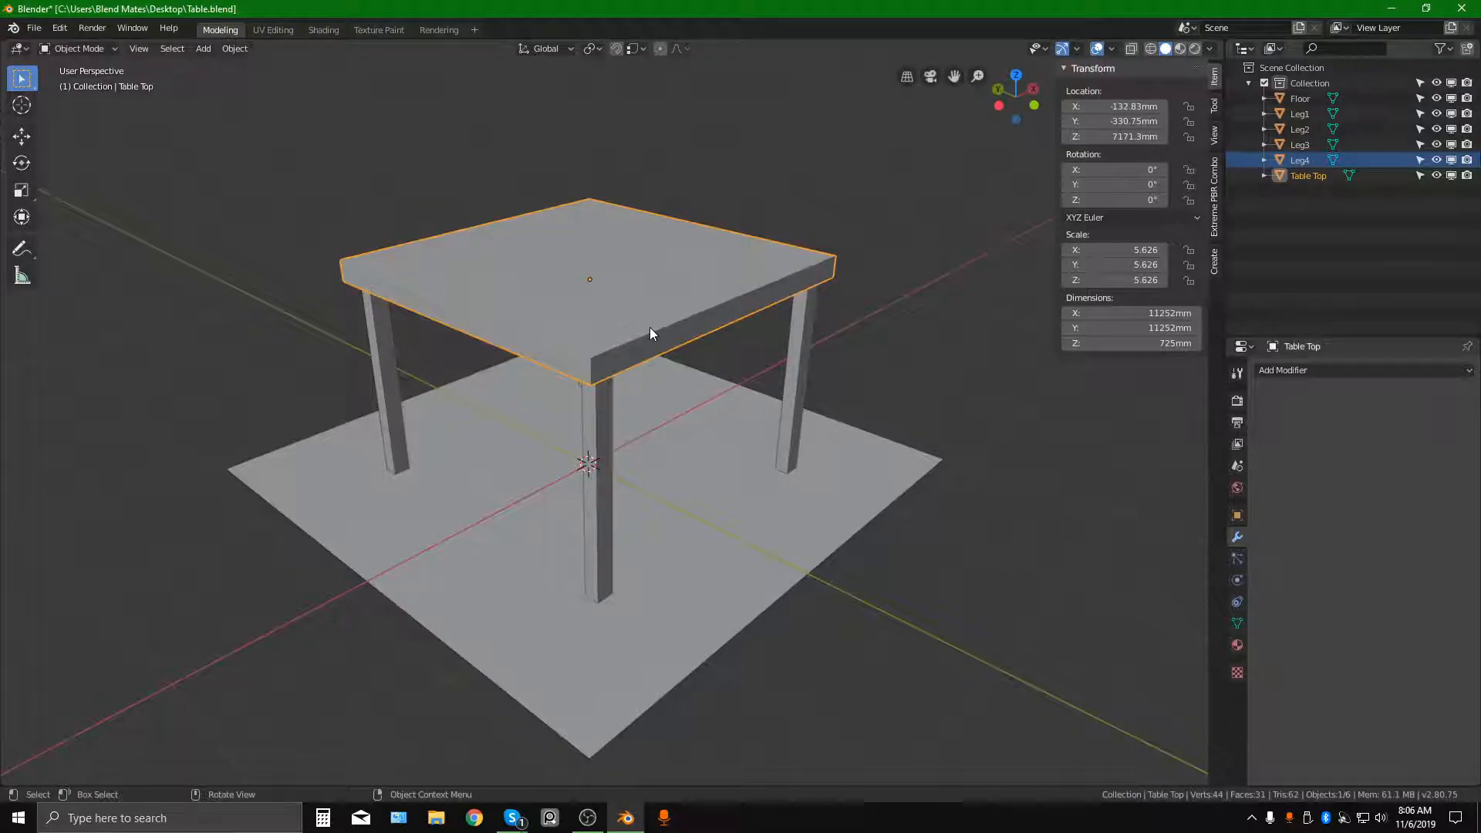
pyautogui.moveTo(596, 321)
pyautogui.mouseDown(button='middle')
pyautogui.moveTo(668, 333)
pyautogui.moveTo(753, 313)
pyautogui.moveTo(613, 307)
pyautogui.mouseUp(button='middle')
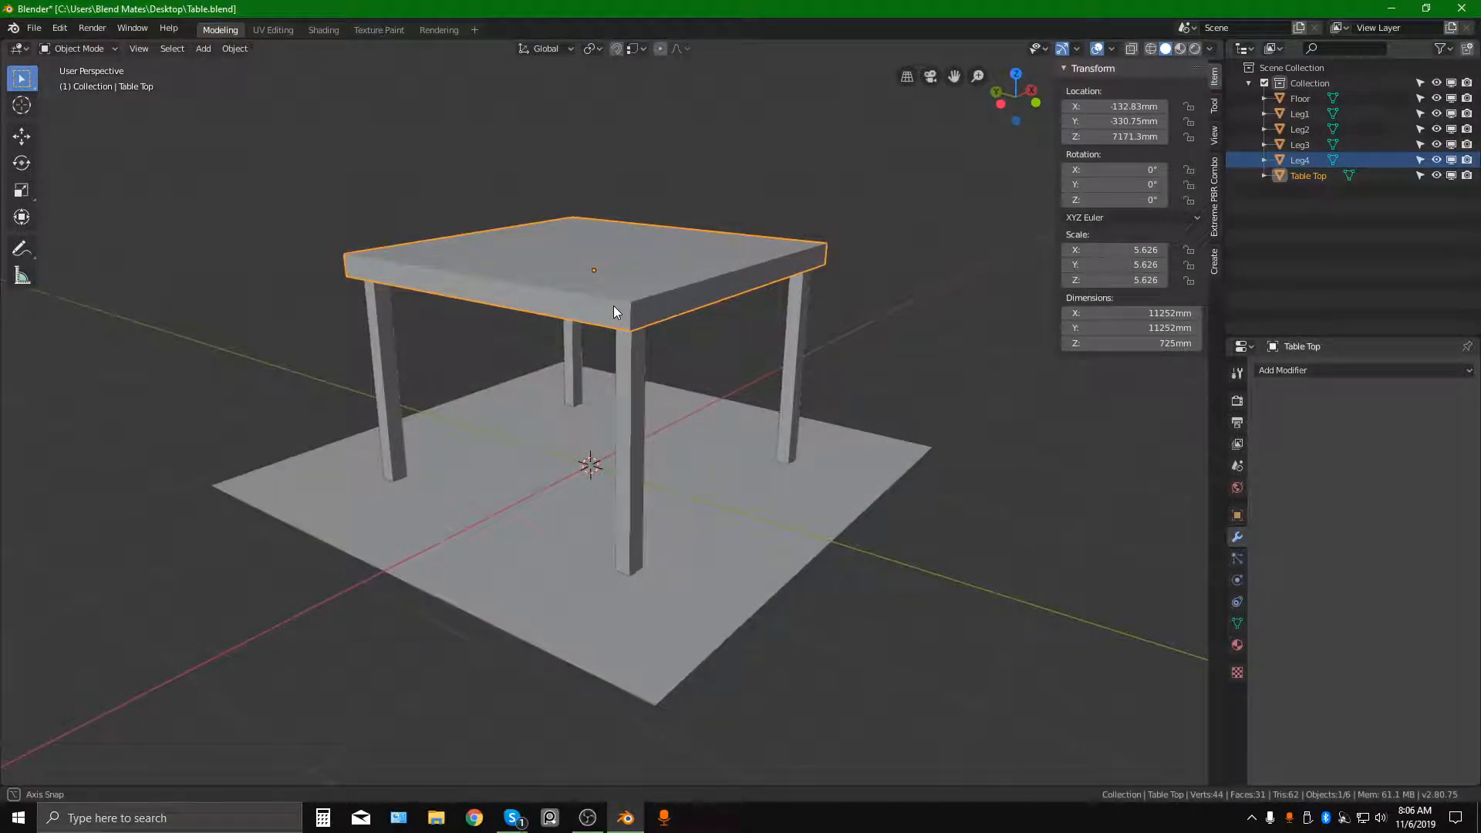
pyautogui.click(693, 345)
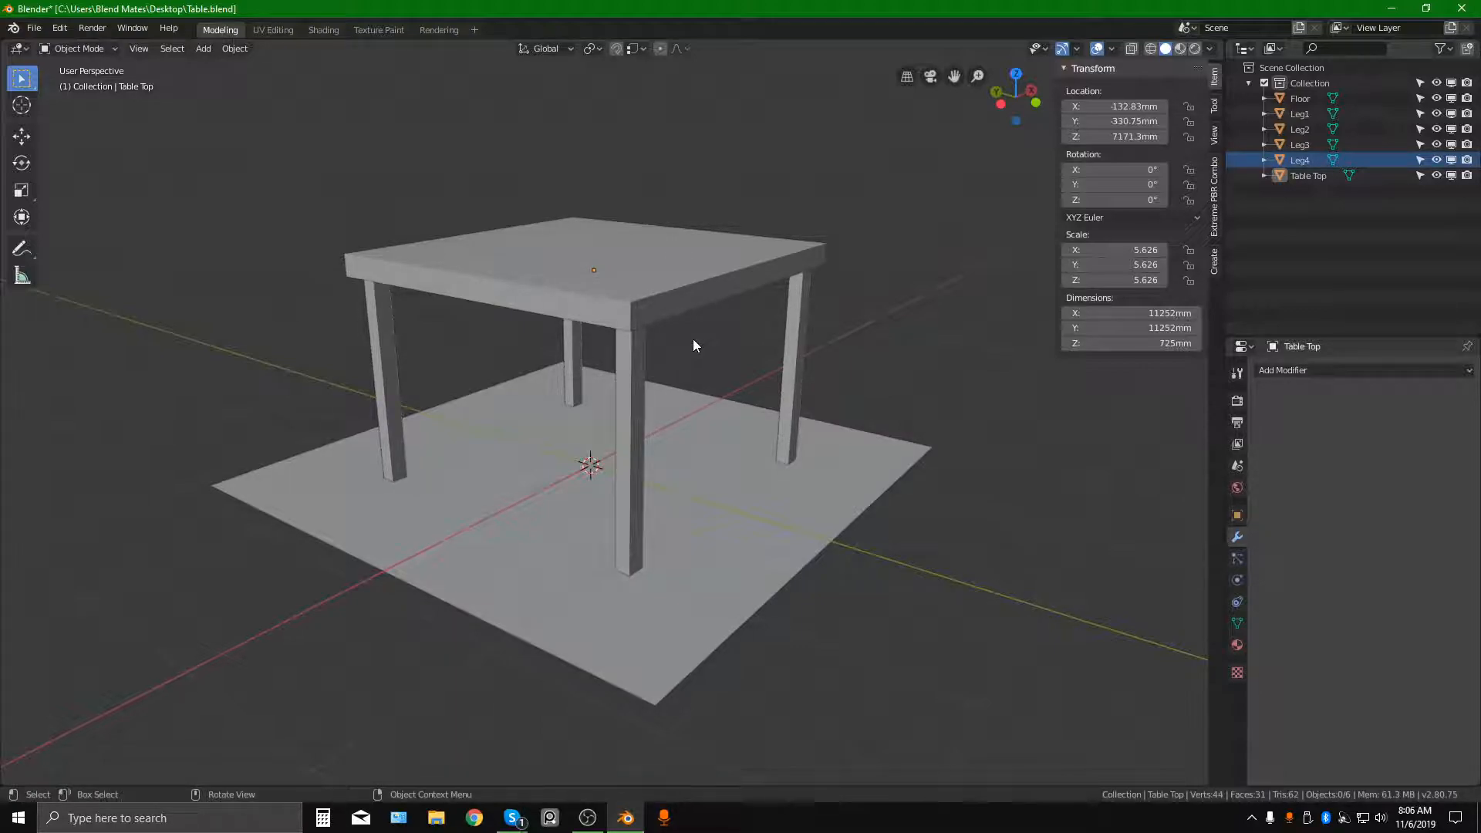
pyautogui.moveTo(655, 383); pyautogui.dragTo(654, 346, button='middle')
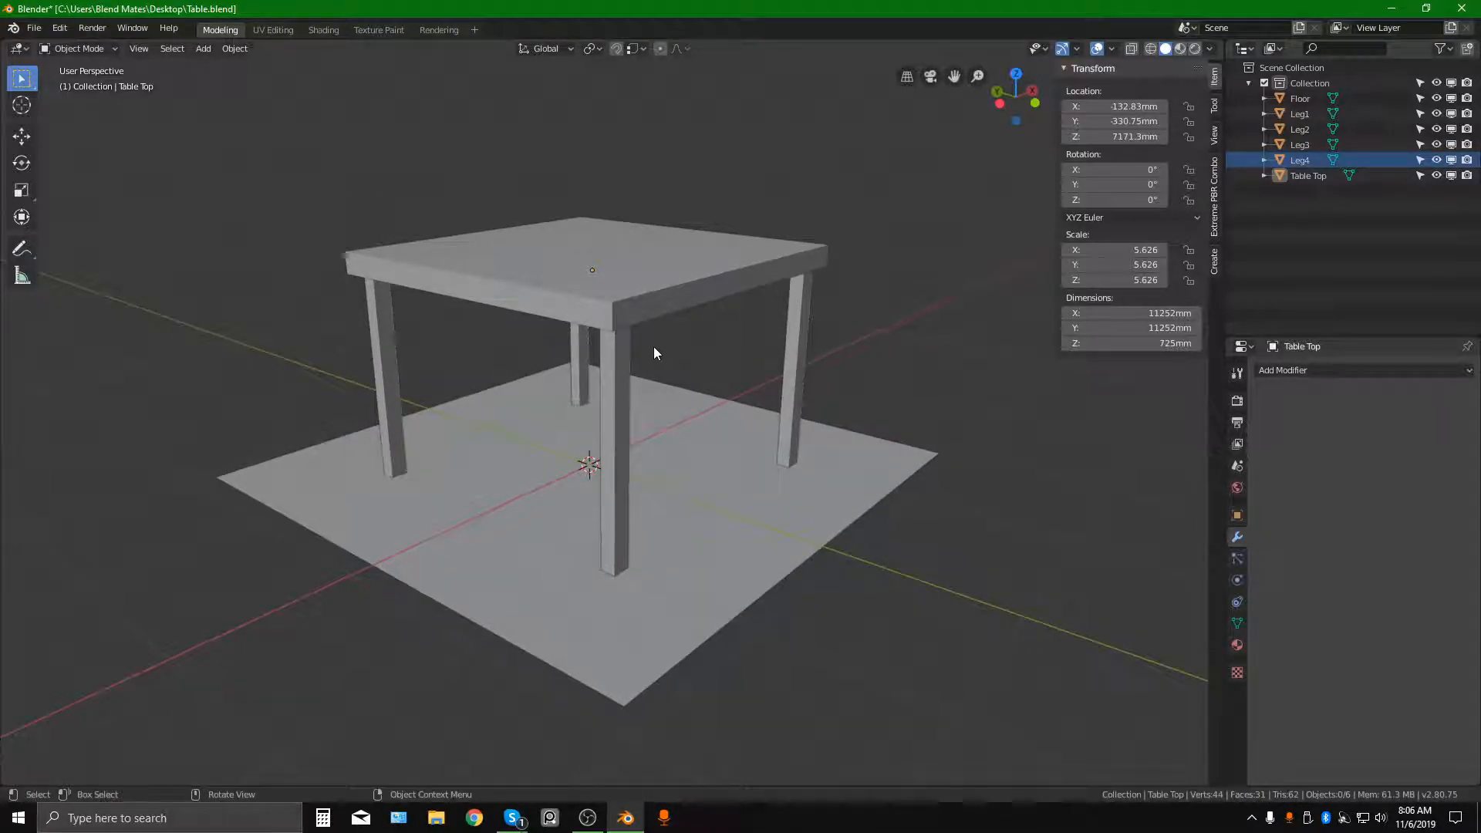
# Apply the scale transform to the table top.
pyautogui.click(612, 300)
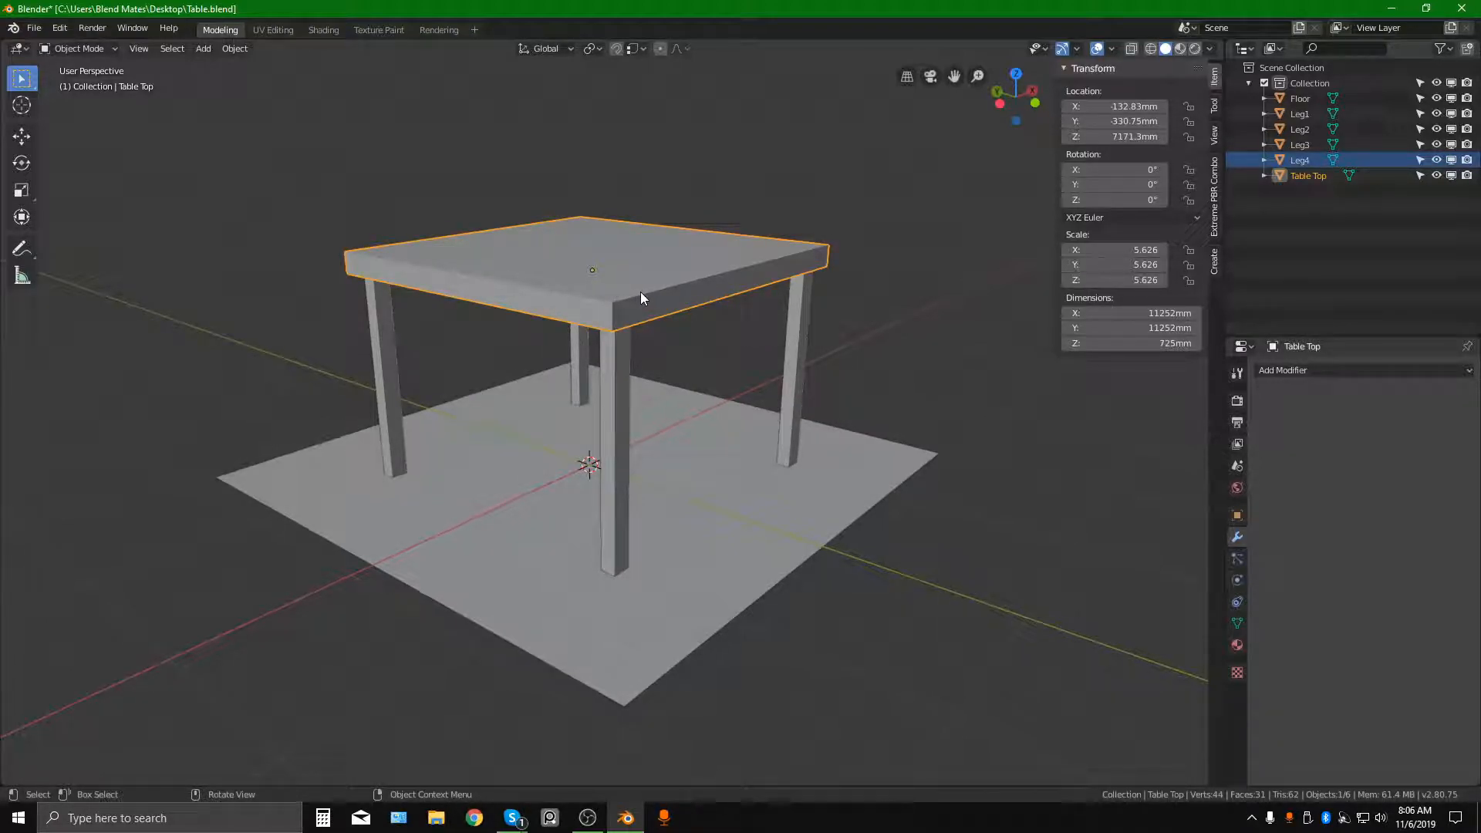
pyautogui.hotkey('ctrl', 'a')
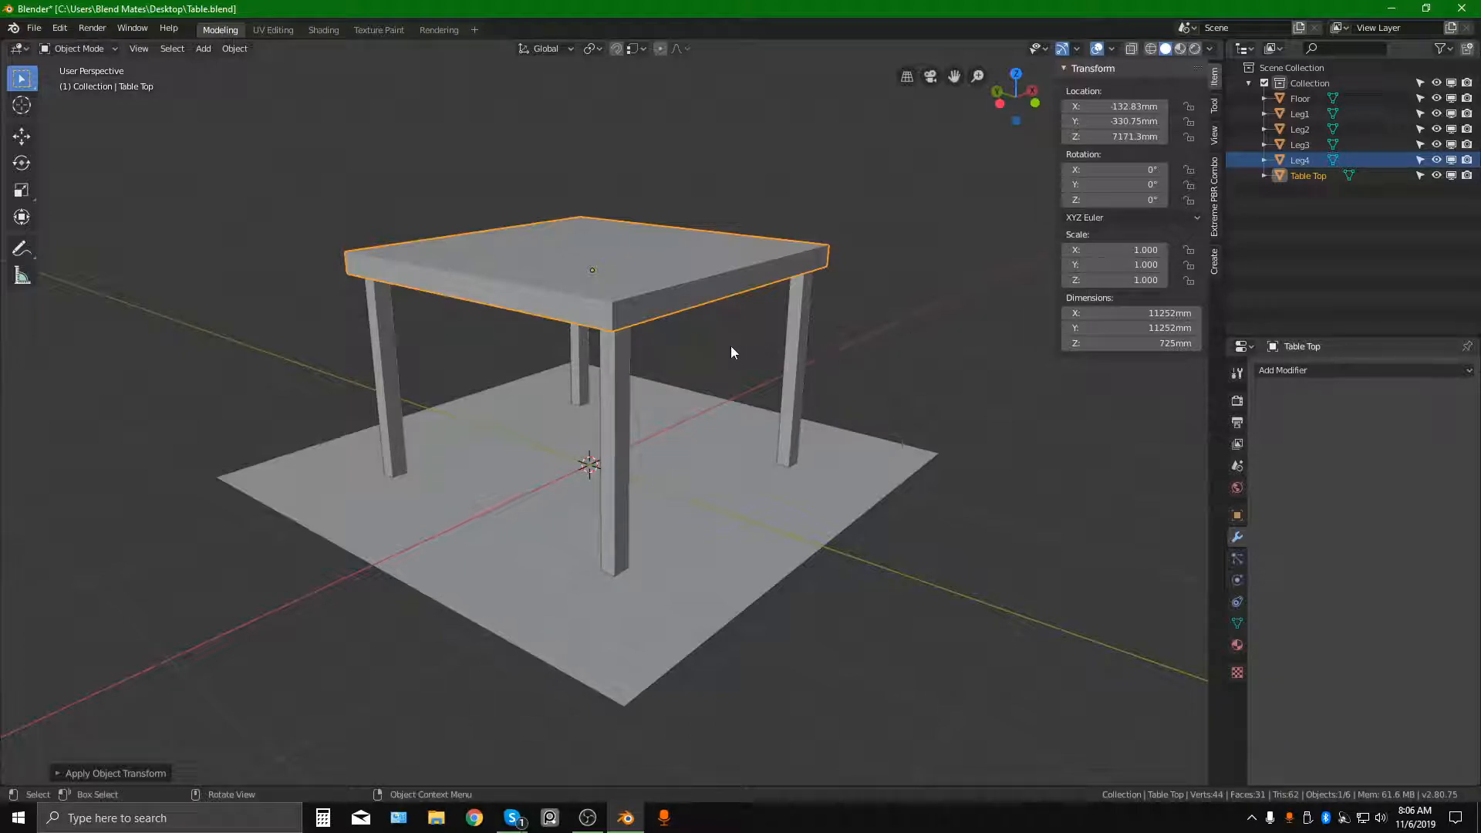
pyautogui.moveTo(662, 297)
pyautogui.mouseDown(button='middle')
pyautogui.moveTo(611, 301)
pyautogui.moveTo(655, 297)
pyautogui.moveTo(651, 330)
pyautogui.moveTo(661, 309)
pyautogui.mouseUp(button='middle')
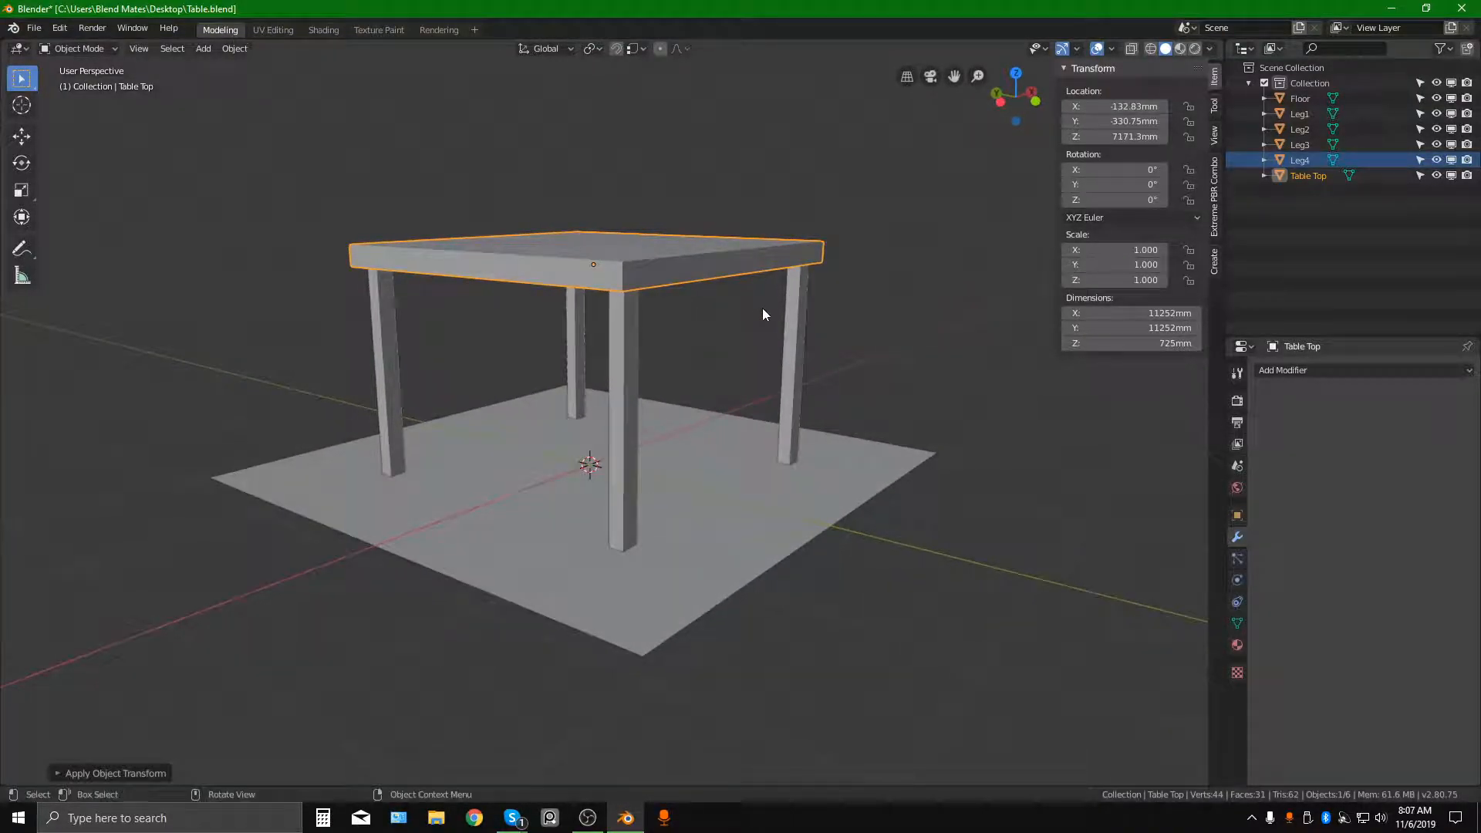
# Go through the table legs one by one and check their transform values.
pyautogui.click(803, 312)
pyautogui.click(615, 329)
pyautogui.click(564, 329)
pyautogui.click(388, 322)
pyautogui.click(580, 327)
pyautogui.click(631, 341)
pyautogui.click(798, 330)
pyautogui.moveTo(799, 330); pyautogui.dragTo(788, 329, button='middle')
pyautogui.click(724, 331)
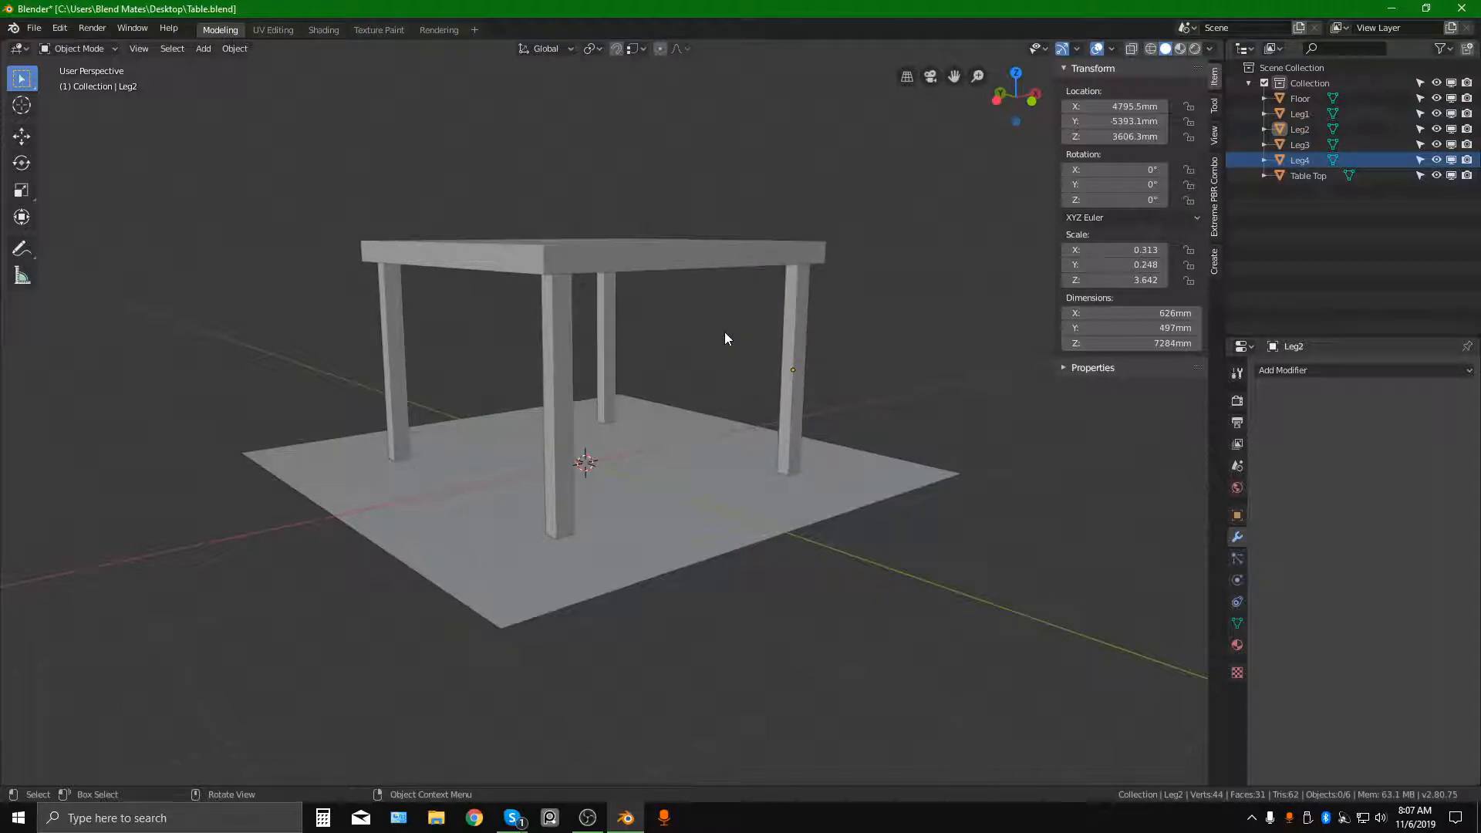
# Apply the scale transform to all four table legs together.
pyautogui.moveTo(841, 340); pyautogui.dragTo(354, 323)
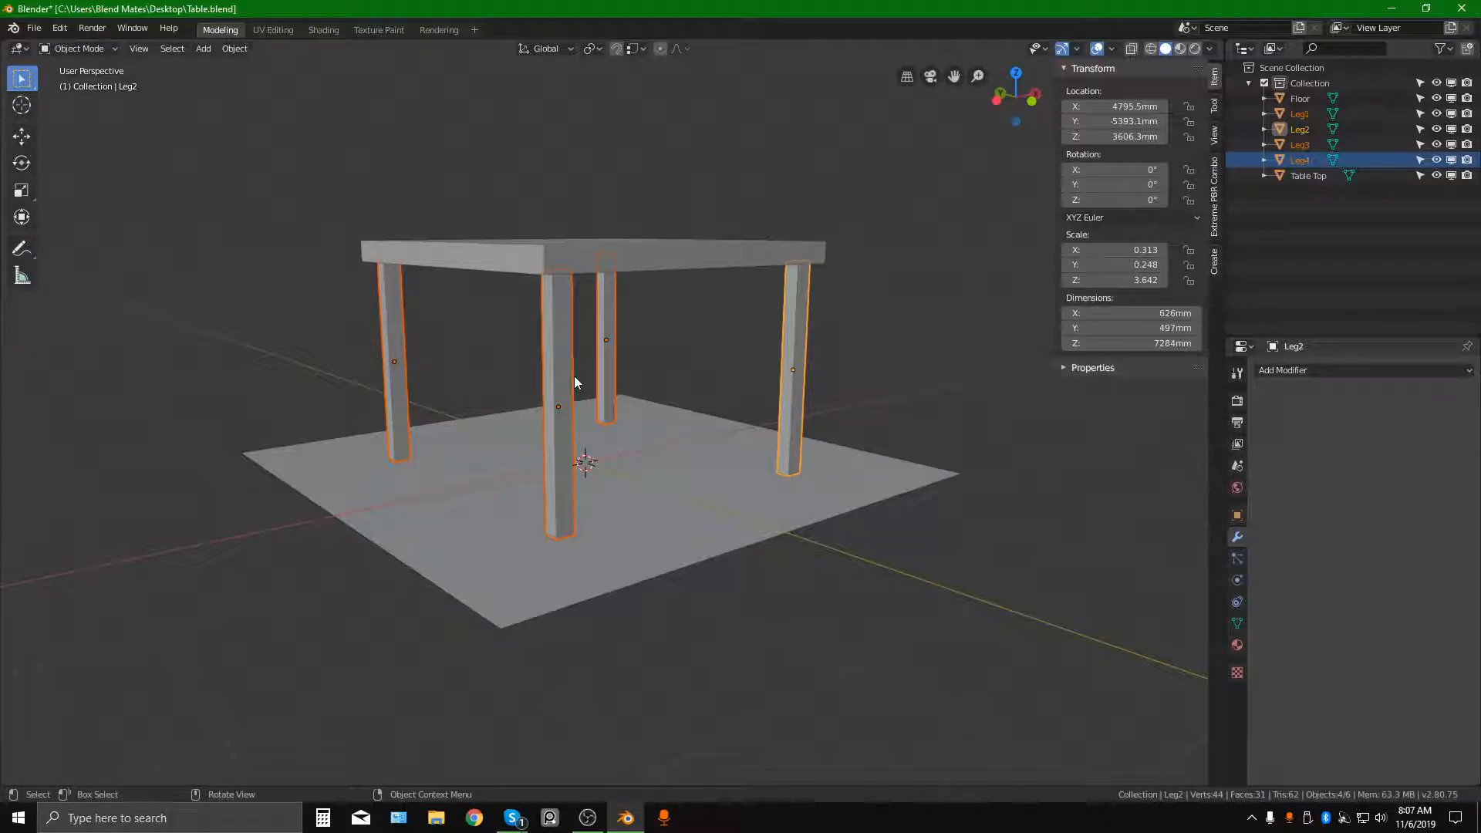
pyautogui.hotkey('ctrl', 'a')
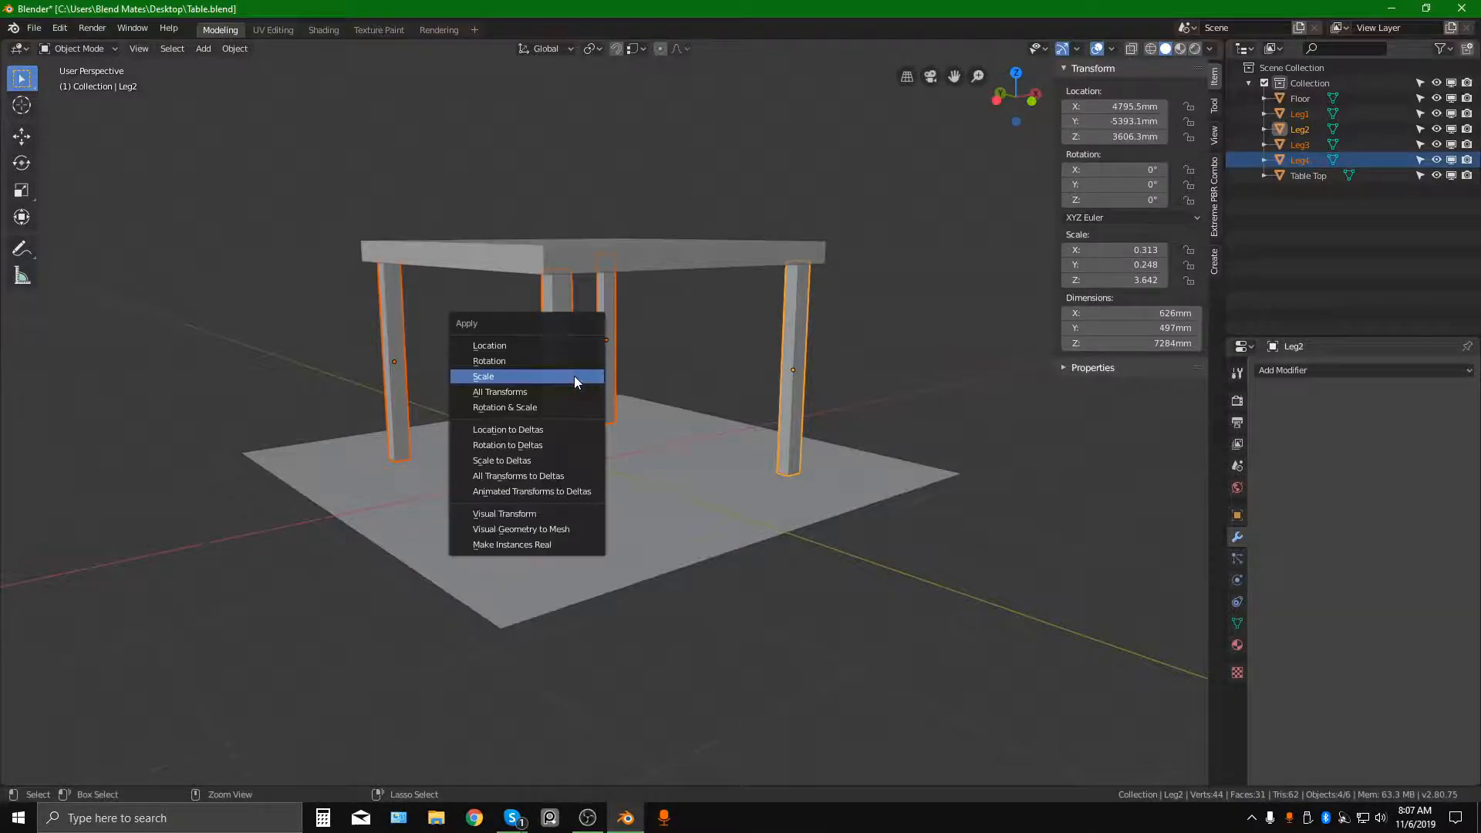
pyautogui.click(562, 376)
pyautogui.click(807, 328)
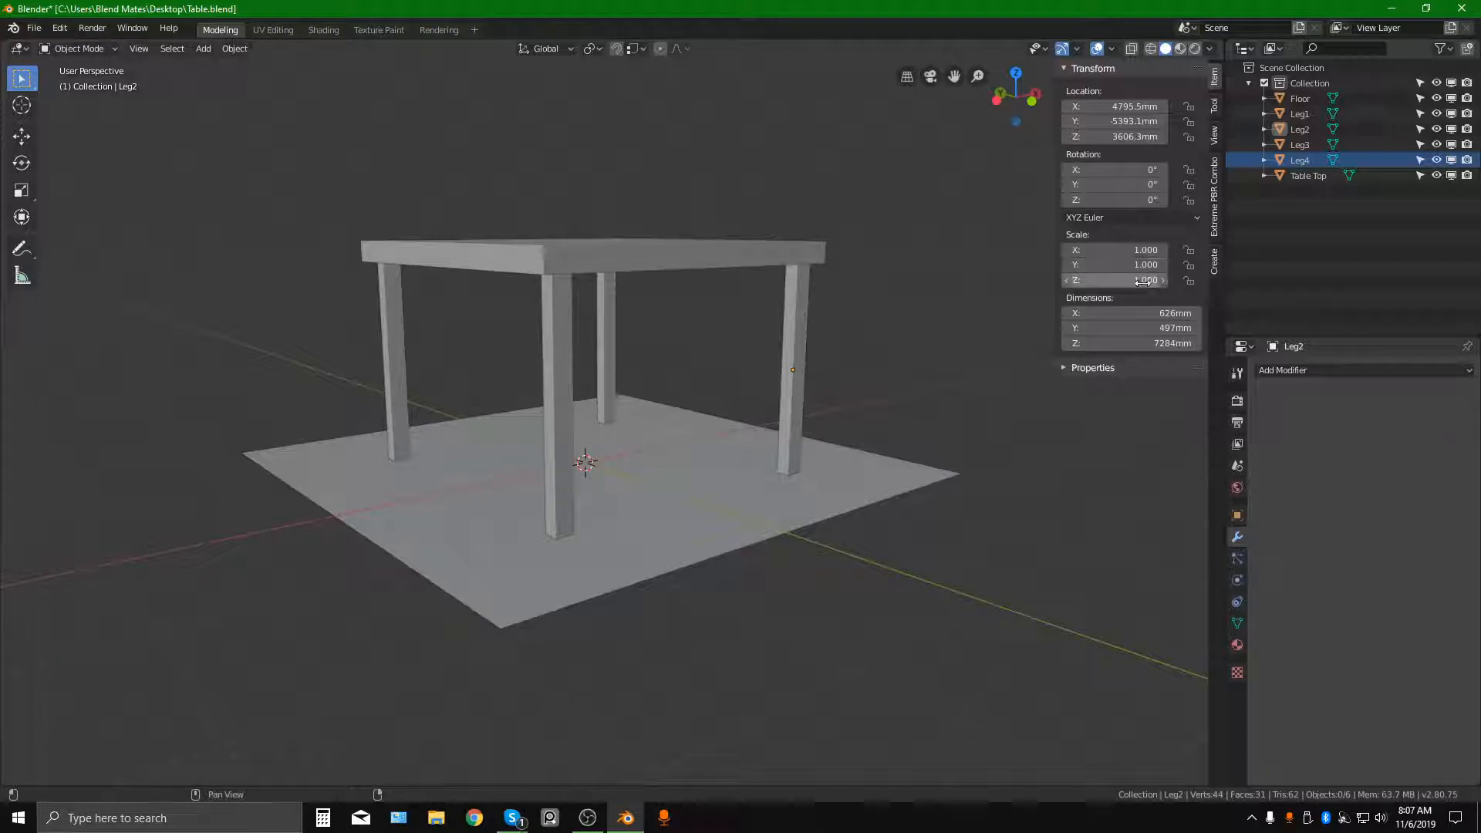
# Check the scale values of the legs and the table top after applying the transforms.
pyautogui.click(600, 297)
pyautogui.click(553, 326)
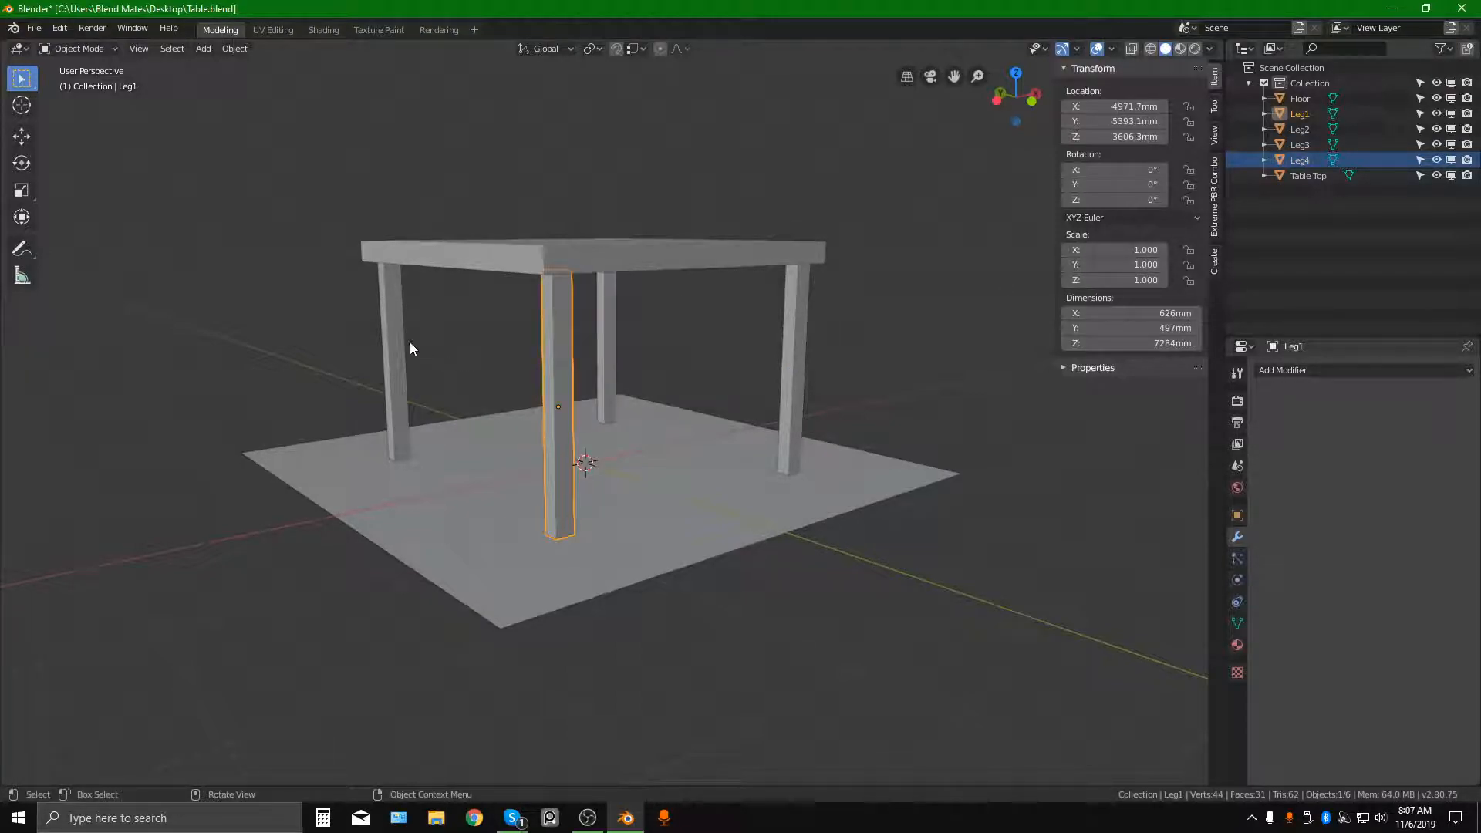
pyautogui.click(729, 285)
pyautogui.moveTo(729, 285); pyautogui.dragTo(679, 294, button='middle')
pyautogui.click(664, 282)
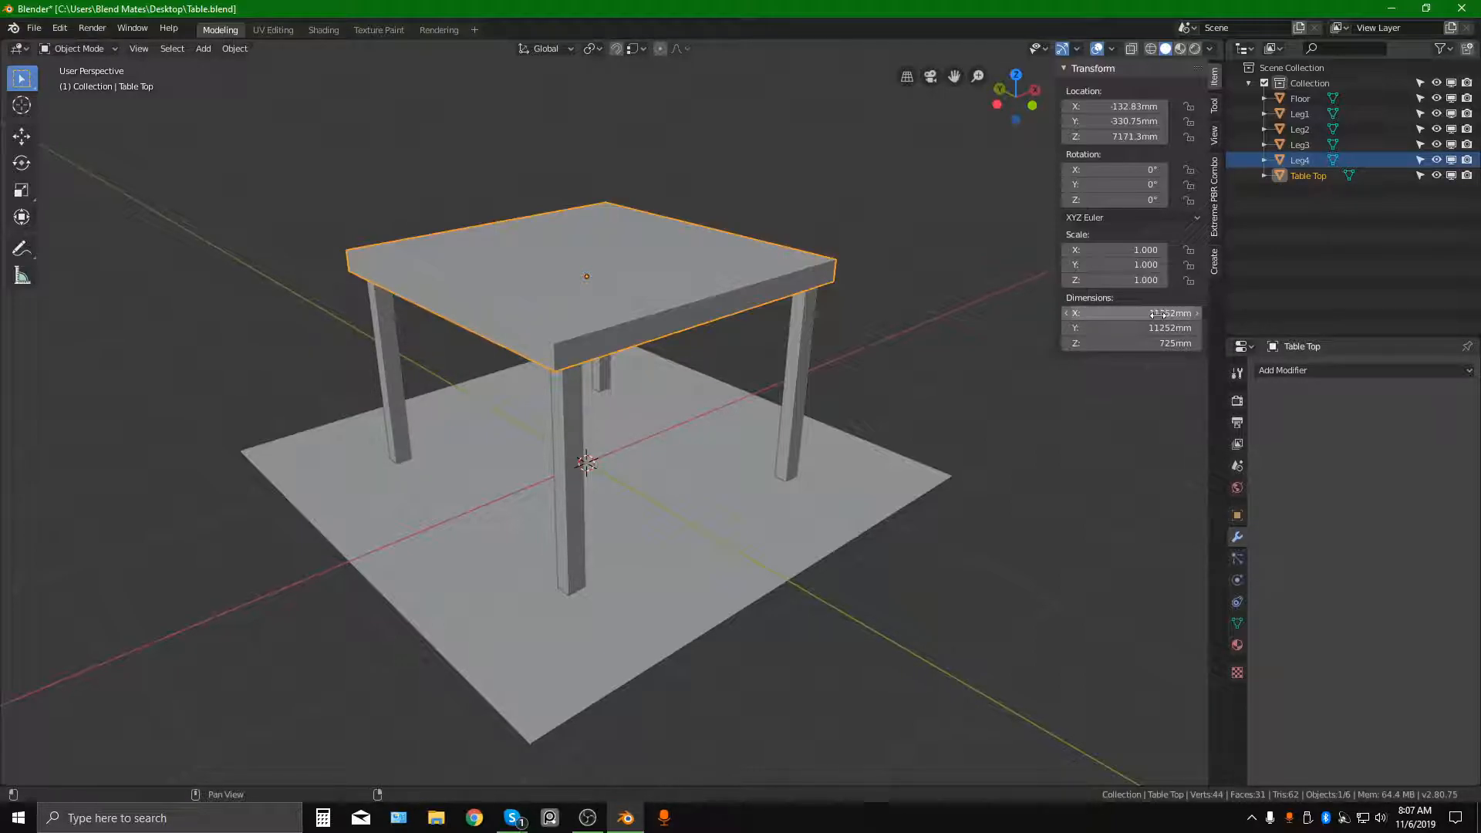
# Turn on the Z axis guide line in the viewport overlays.
pyautogui.moveTo(964, 401); pyautogui.dragTo(596, 446, button='middle')
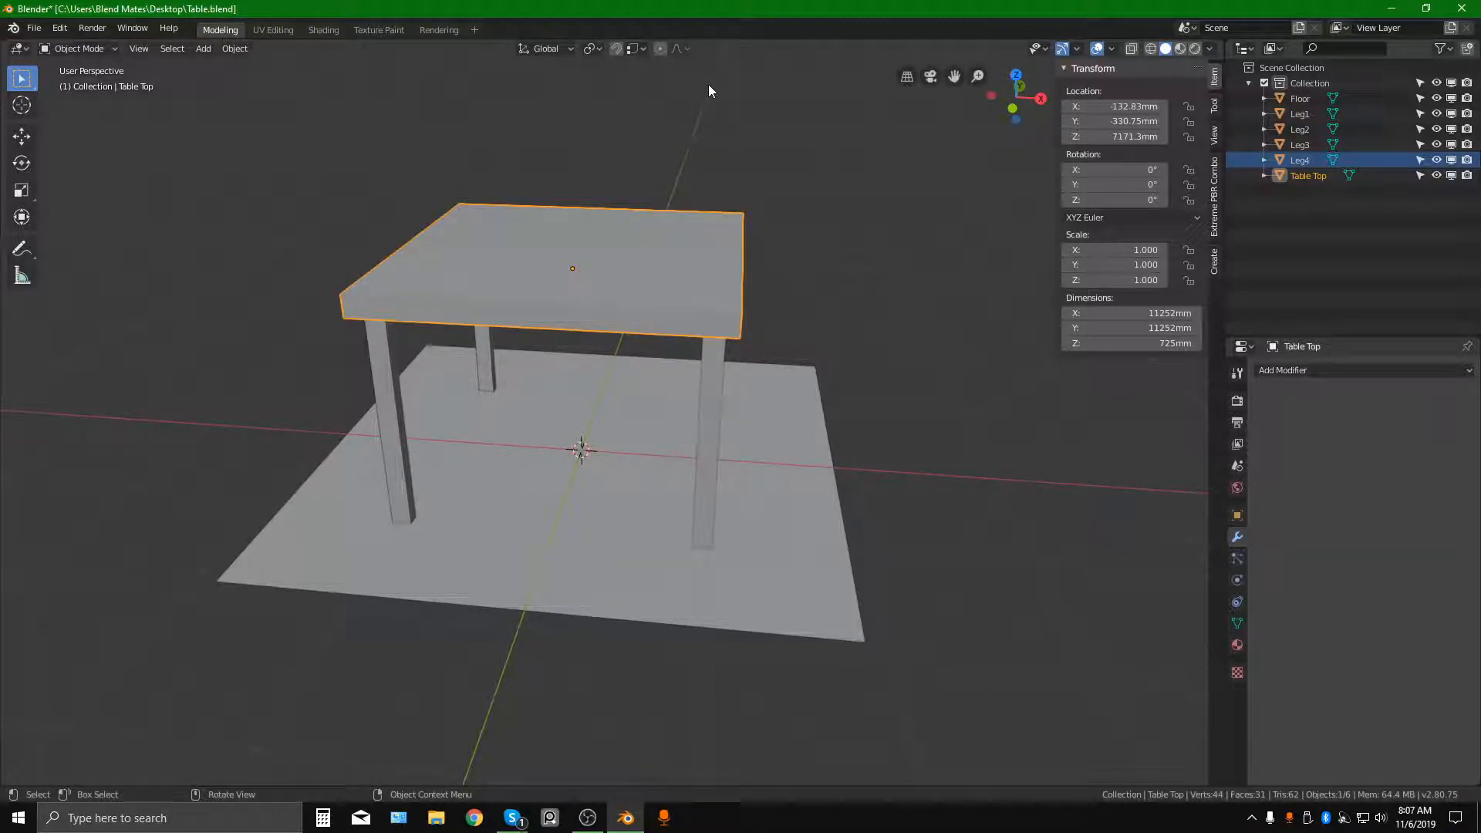
pyautogui.moveTo(493, 728); pyautogui.dragTo(984, 293, button='middle')
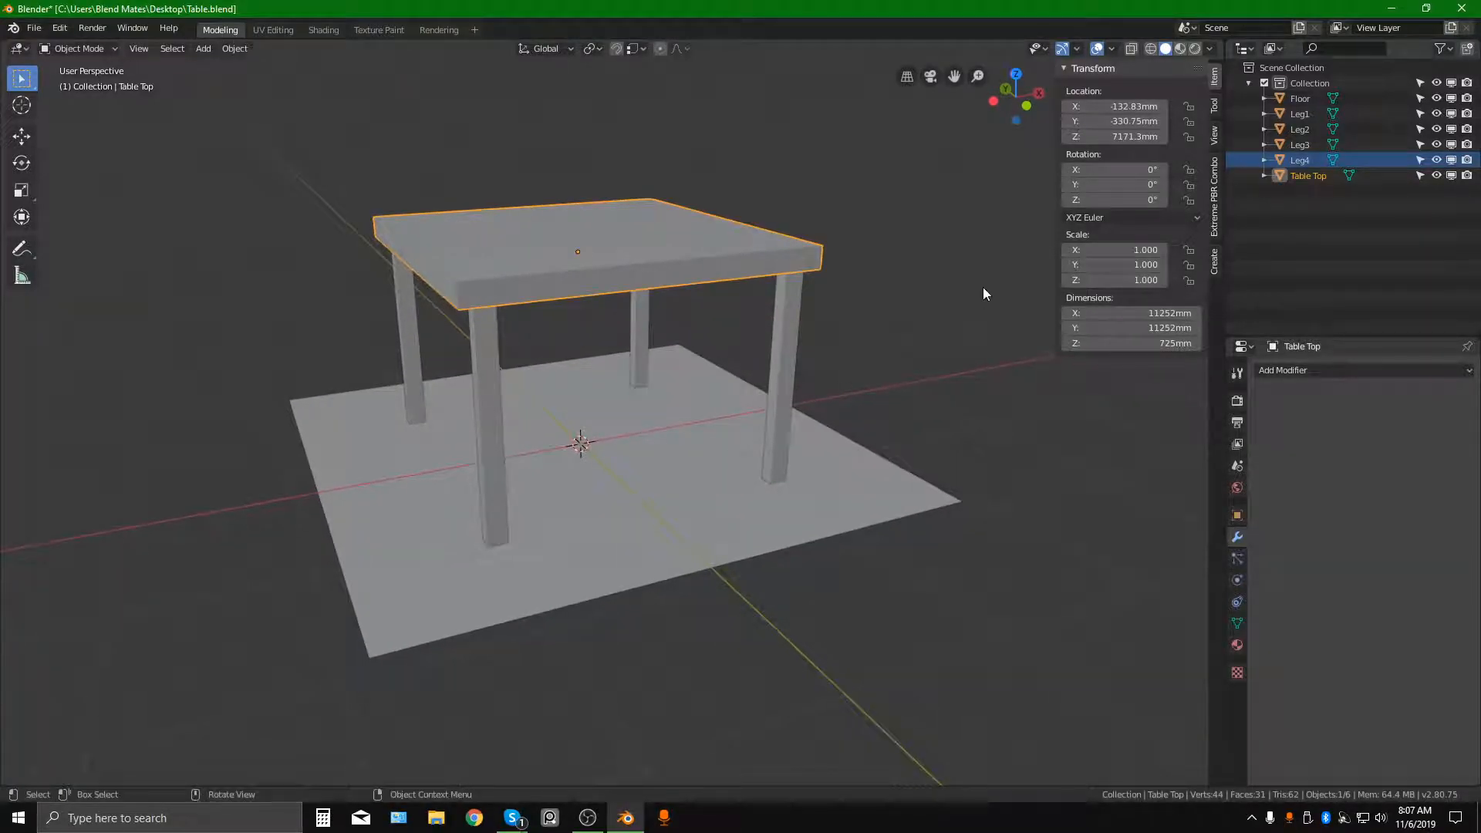
pyautogui.click(1112, 48)
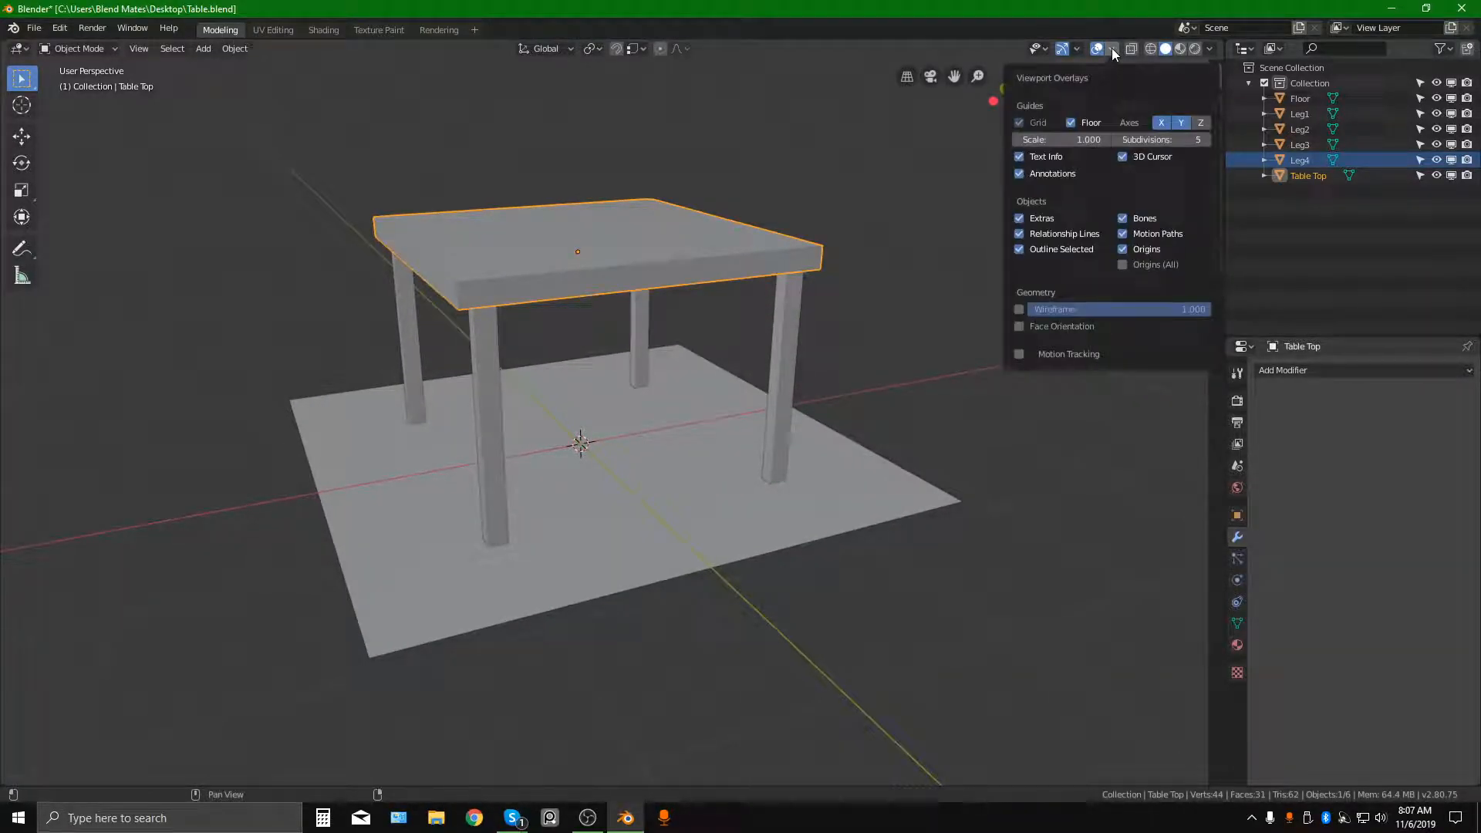
pyautogui.click(1201, 123)
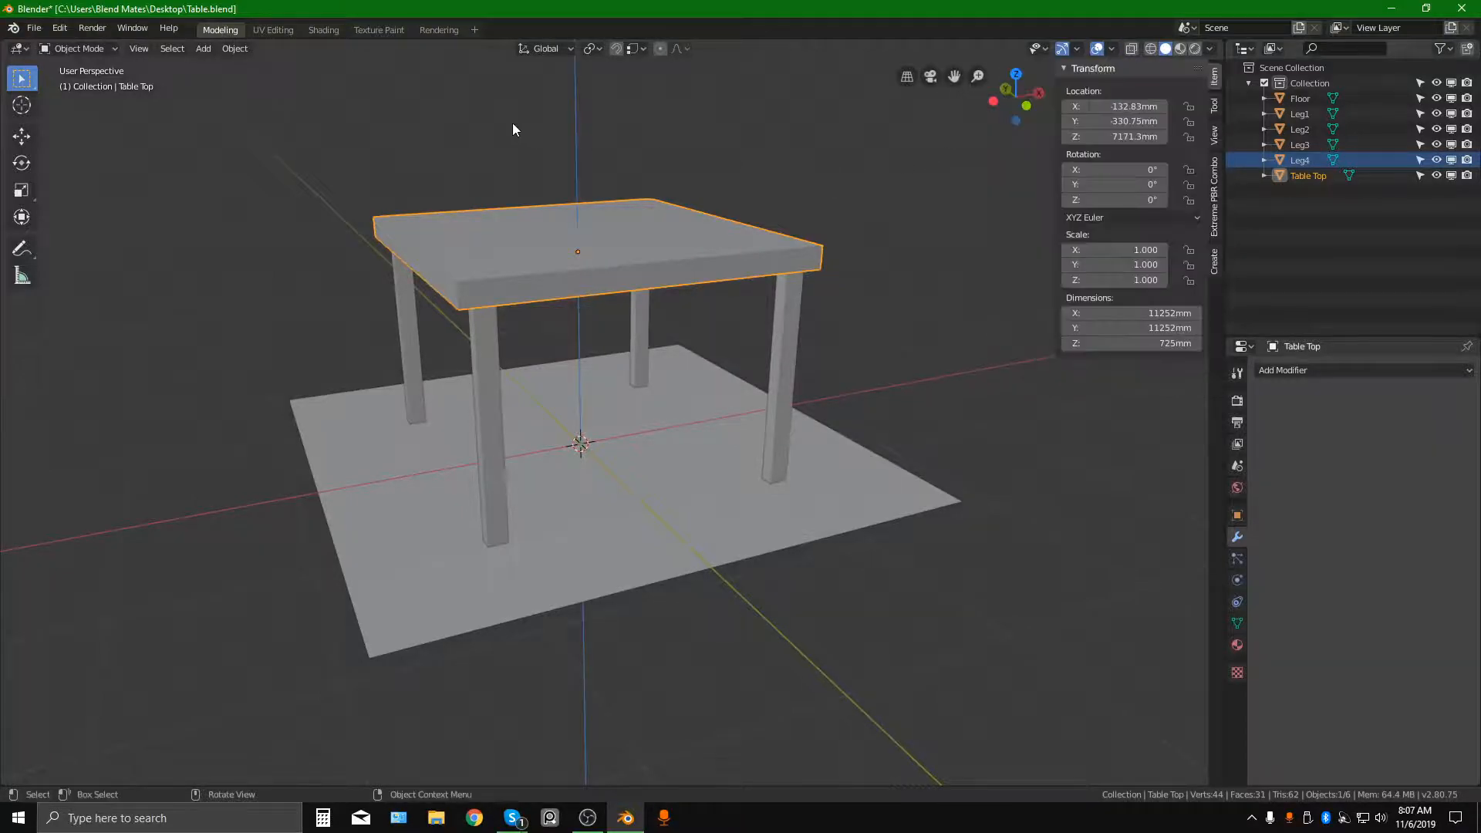
pyautogui.moveTo(590, 350)
pyautogui.mouseDown(button='middle')
pyautogui.moveTo(601, 386)
pyautogui.moveTo(687, 377)
pyautogui.moveTo(590, 369)
pyautogui.mouseUp(button='middle')
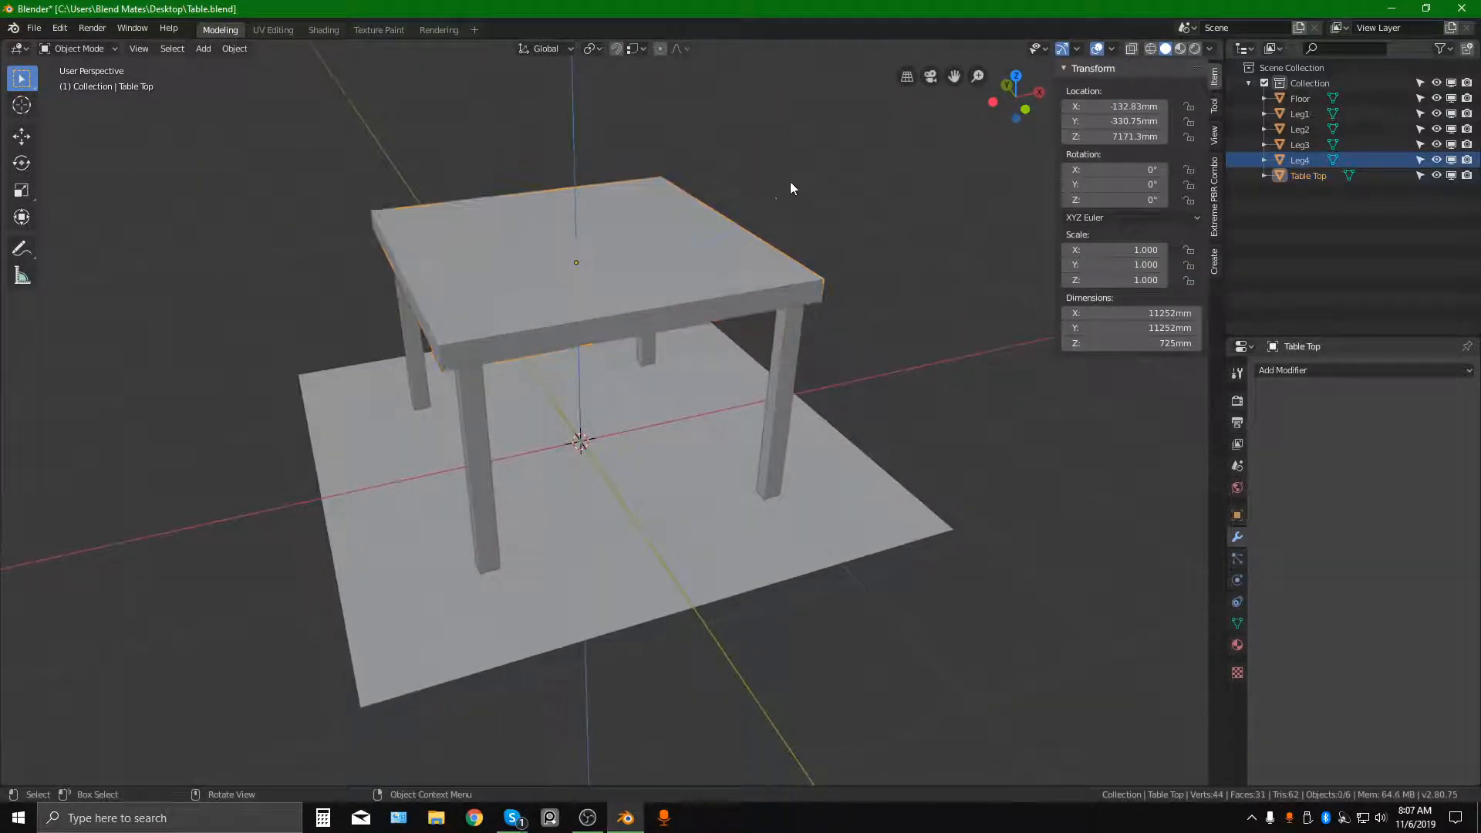
pyautogui.moveTo(610, 257); pyautogui.dragTo(651, 262, button='middle')
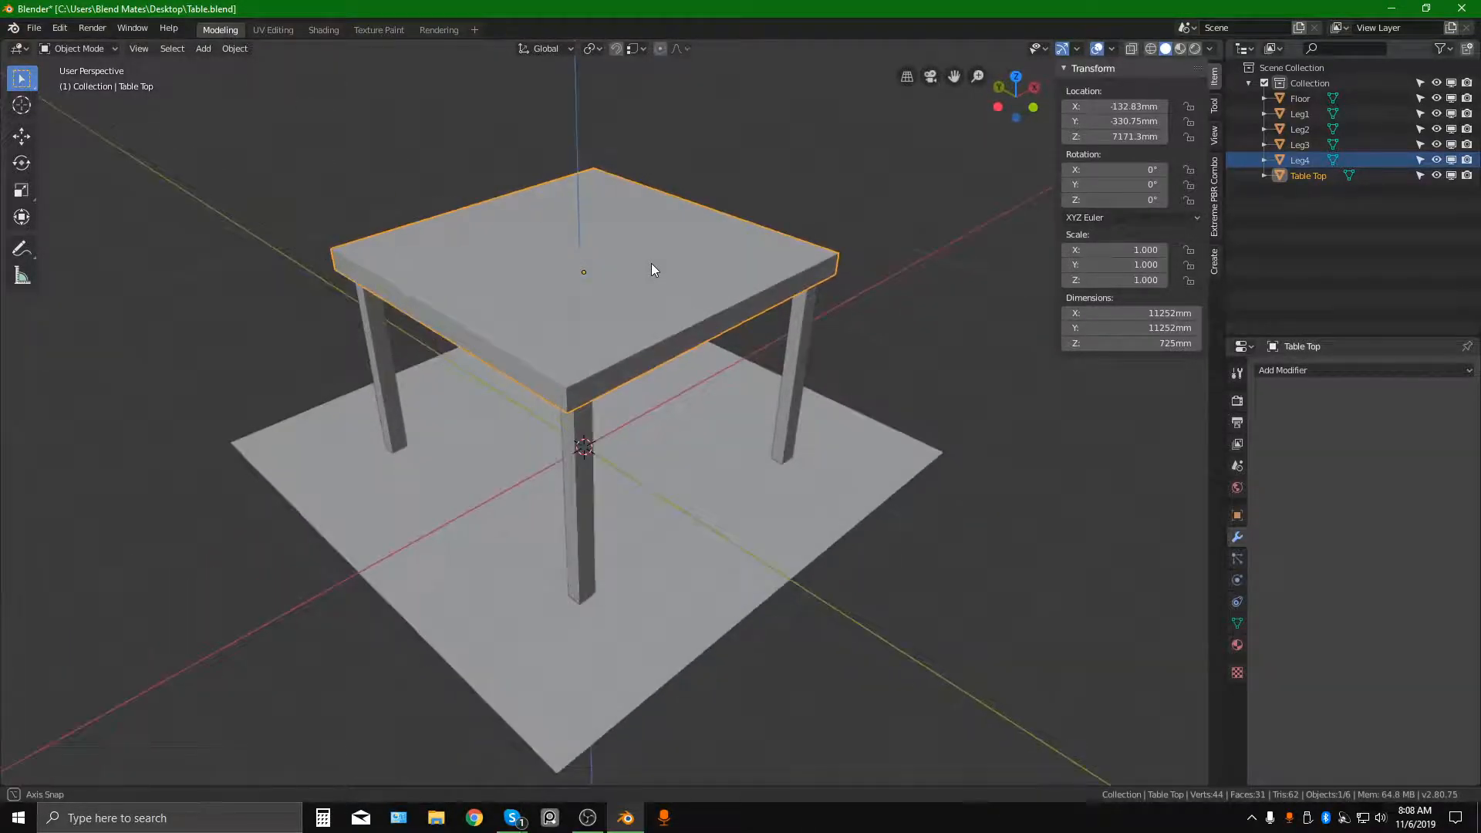
pyautogui.scroll(1, 627, 266)
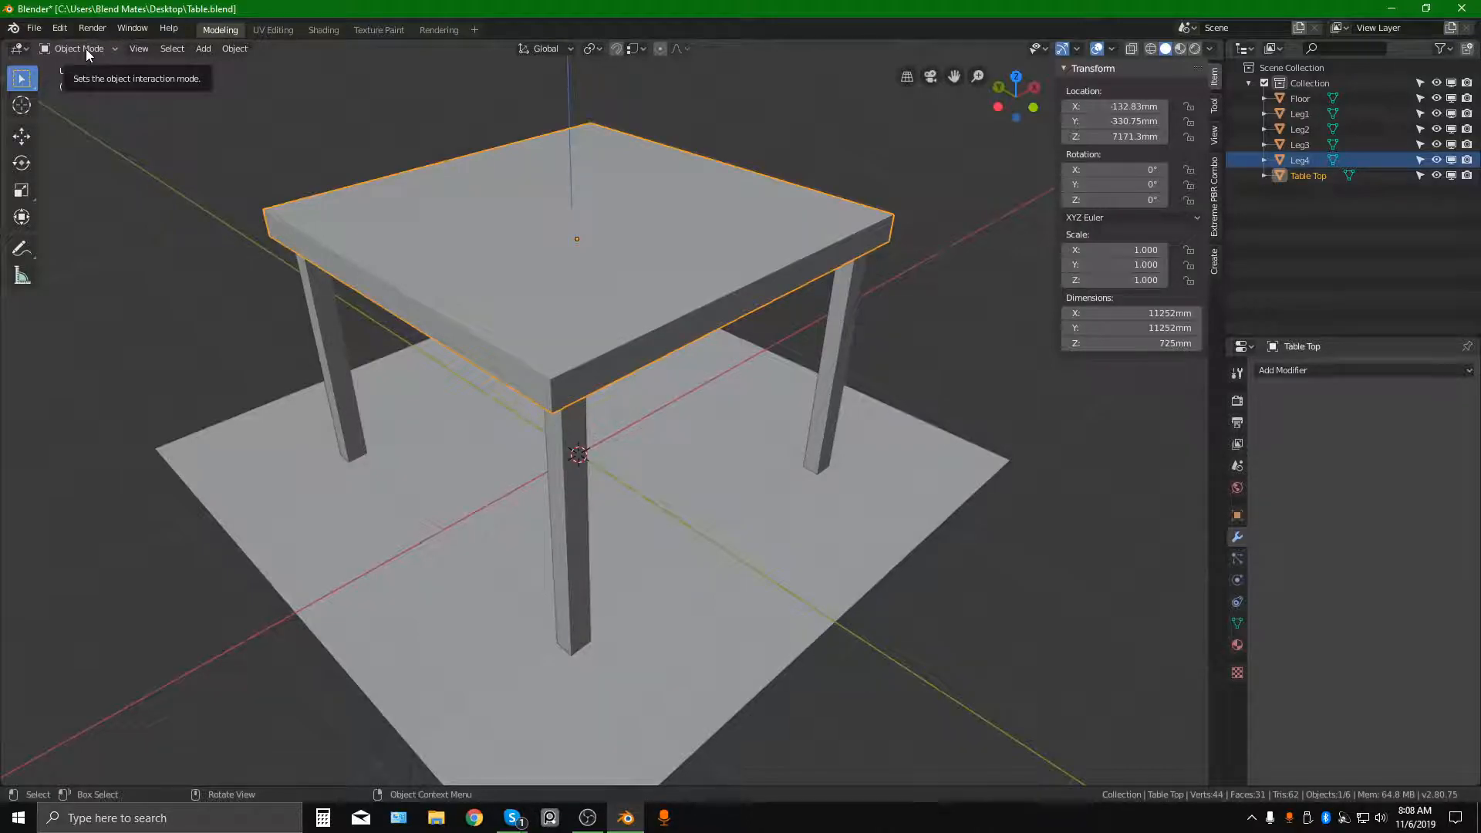
# Compare the table top in Object Mode and Edit Mode, examining the transform and dimension values offered in each mode.
pyautogui.moveTo(586, 248); pyautogui.dragTo(639, 322, button='middle')
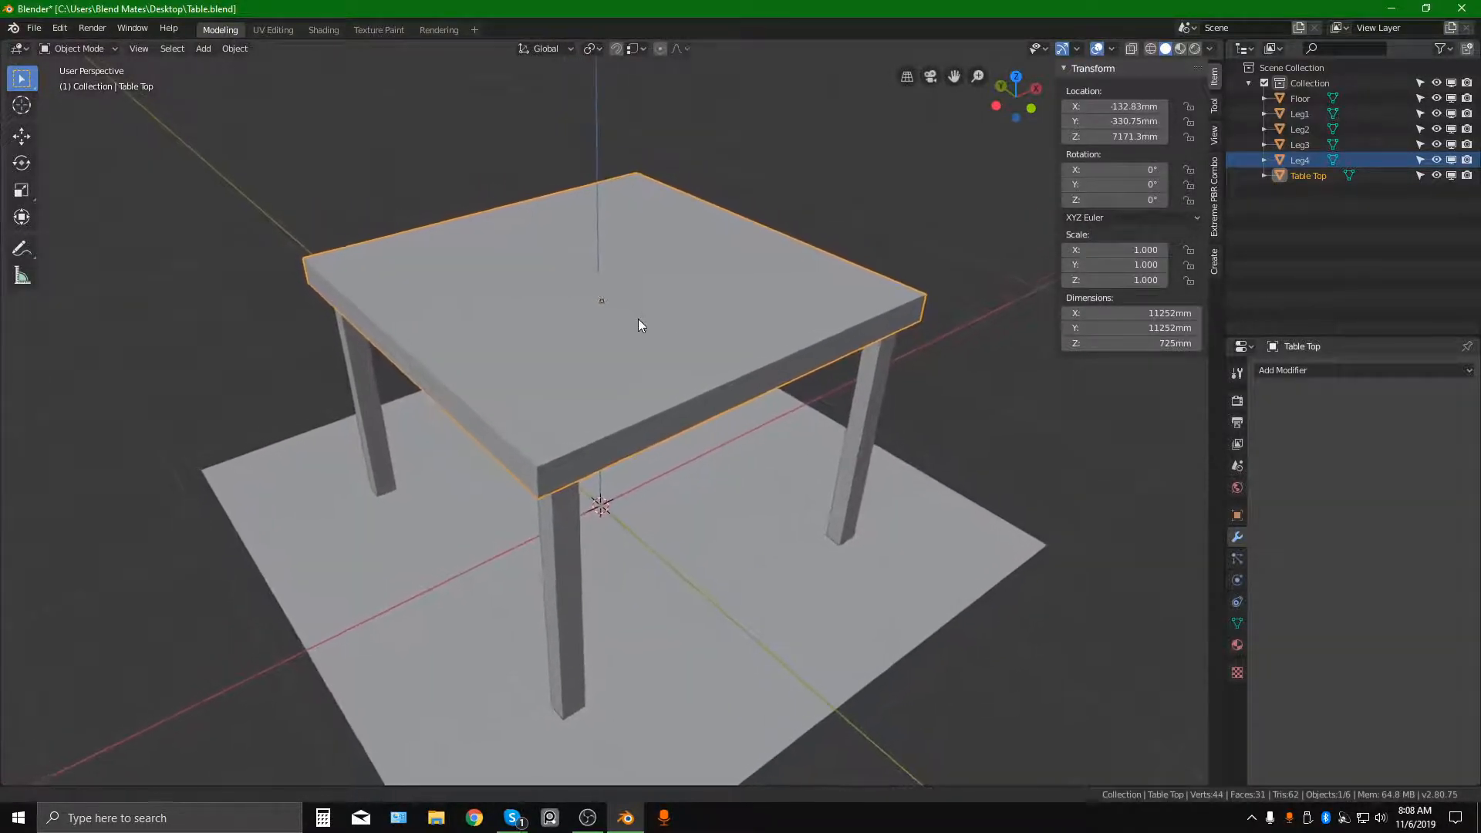
pyautogui.press('Tab')
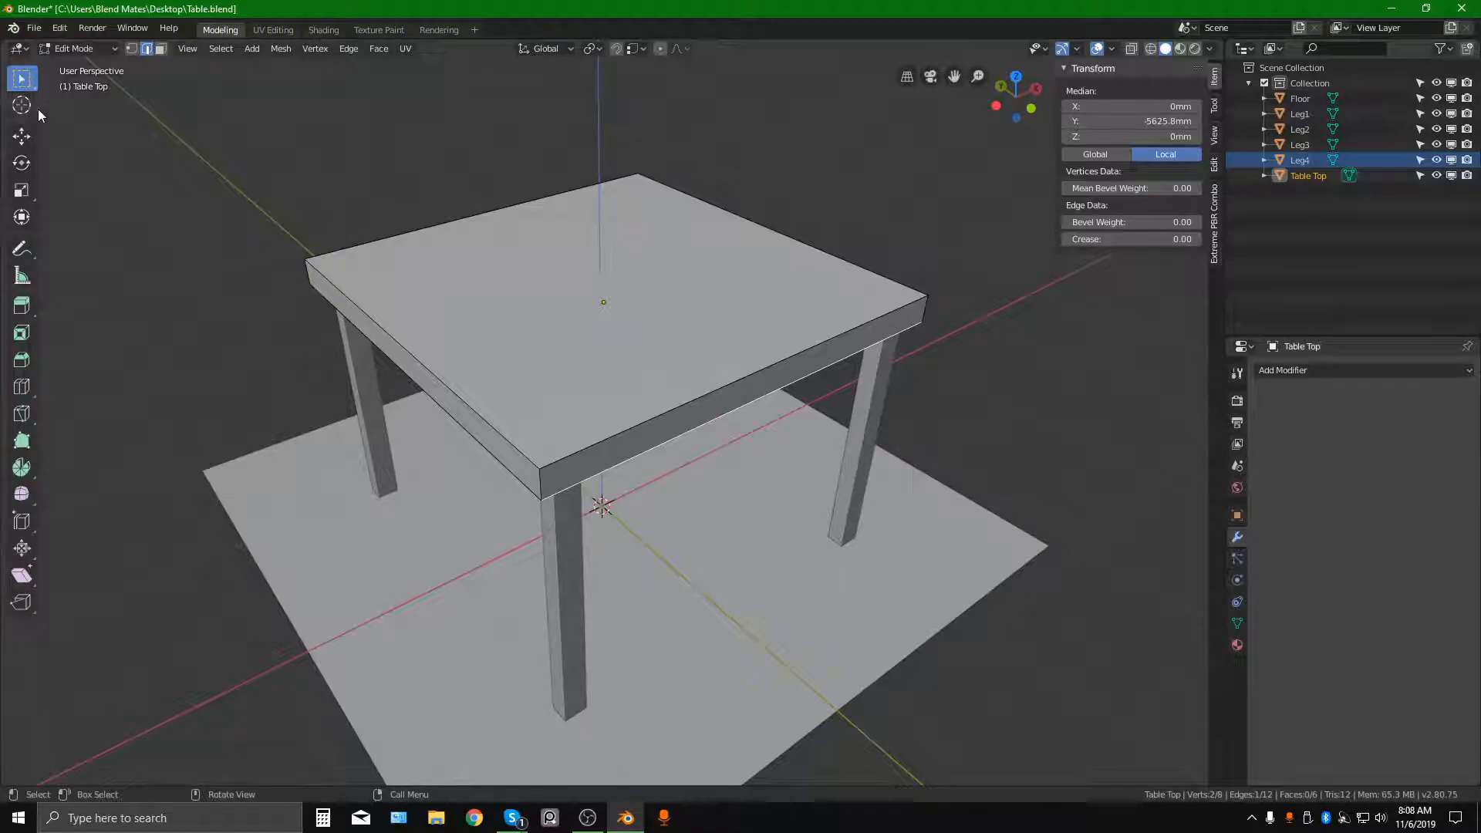
pyautogui.press('Tab')
pyautogui.moveTo(644, 322)
pyautogui.mouseDown(button='middle')
pyautogui.moveTo(585, 310)
pyautogui.moveTo(678, 334)
pyautogui.moveTo(642, 302)
pyautogui.mouseUp(button='middle')
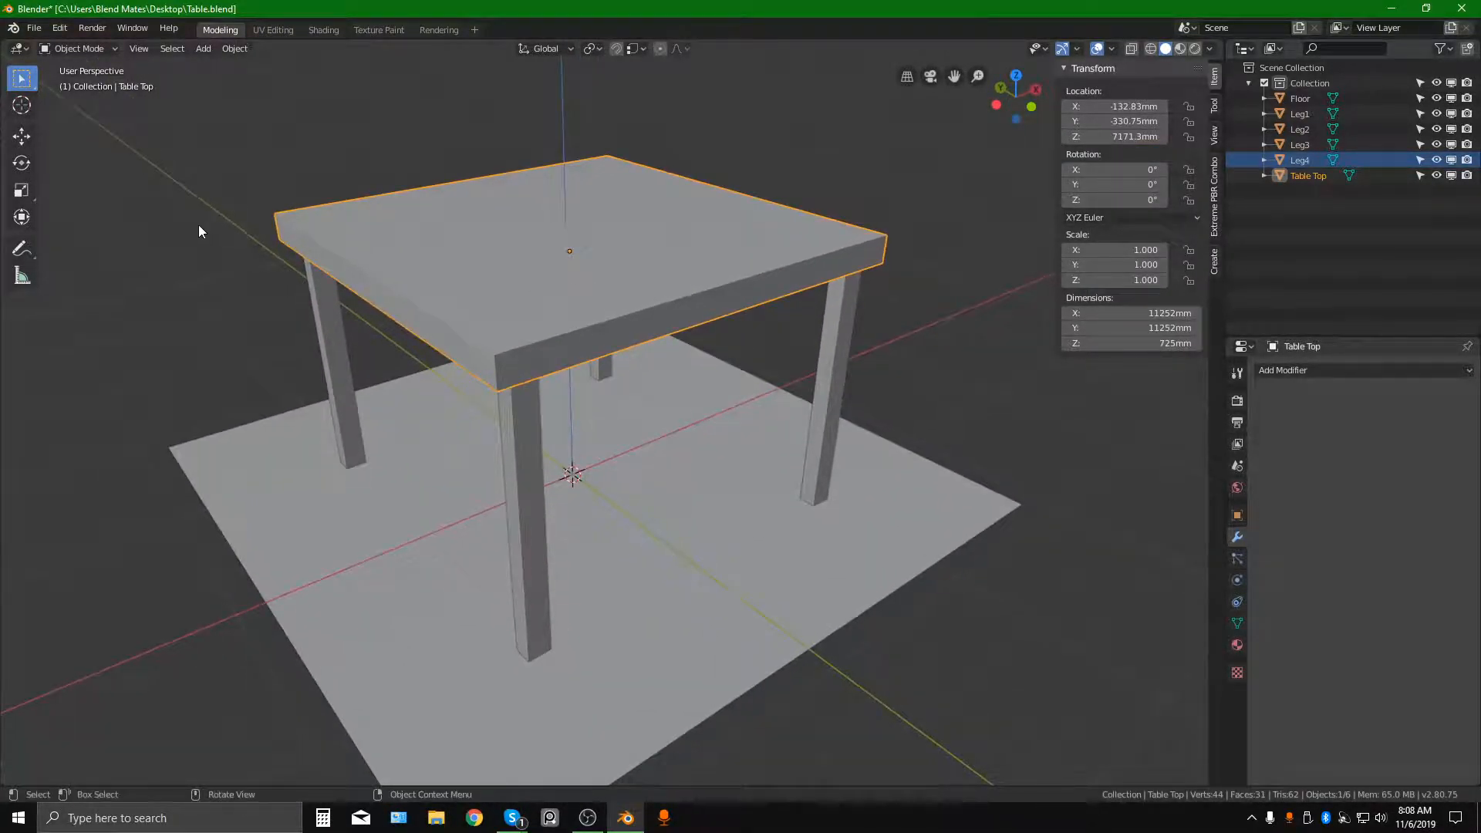
pyautogui.press('Tab')
pyautogui.press('Tab')
pyautogui.press('Tab')
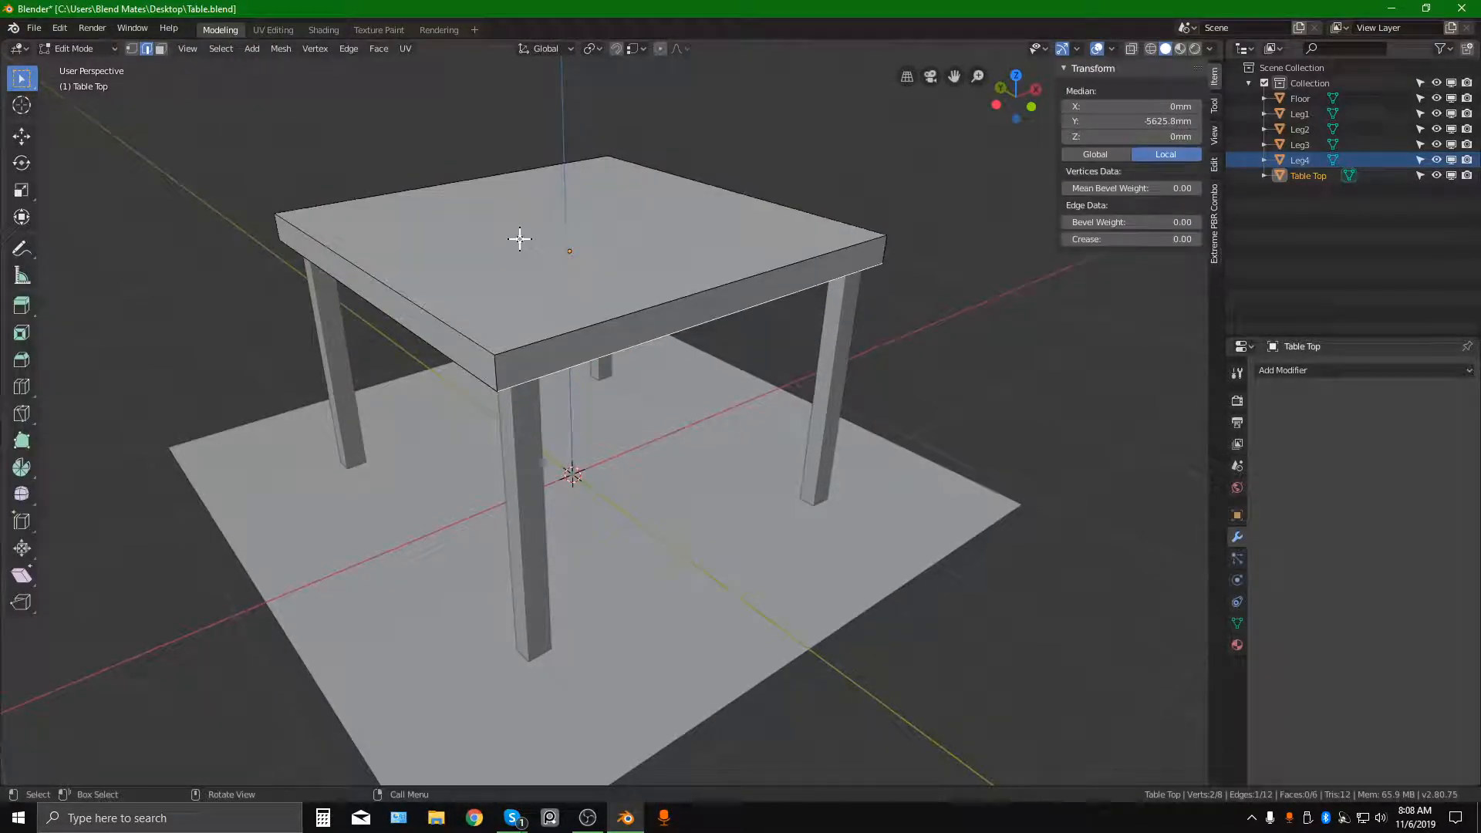
pyautogui.press('Tab')
pyautogui.moveTo(557, 255); pyautogui.dragTo(593, 263, button='middle')
pyautogui.scroll(-3, 598, 264)
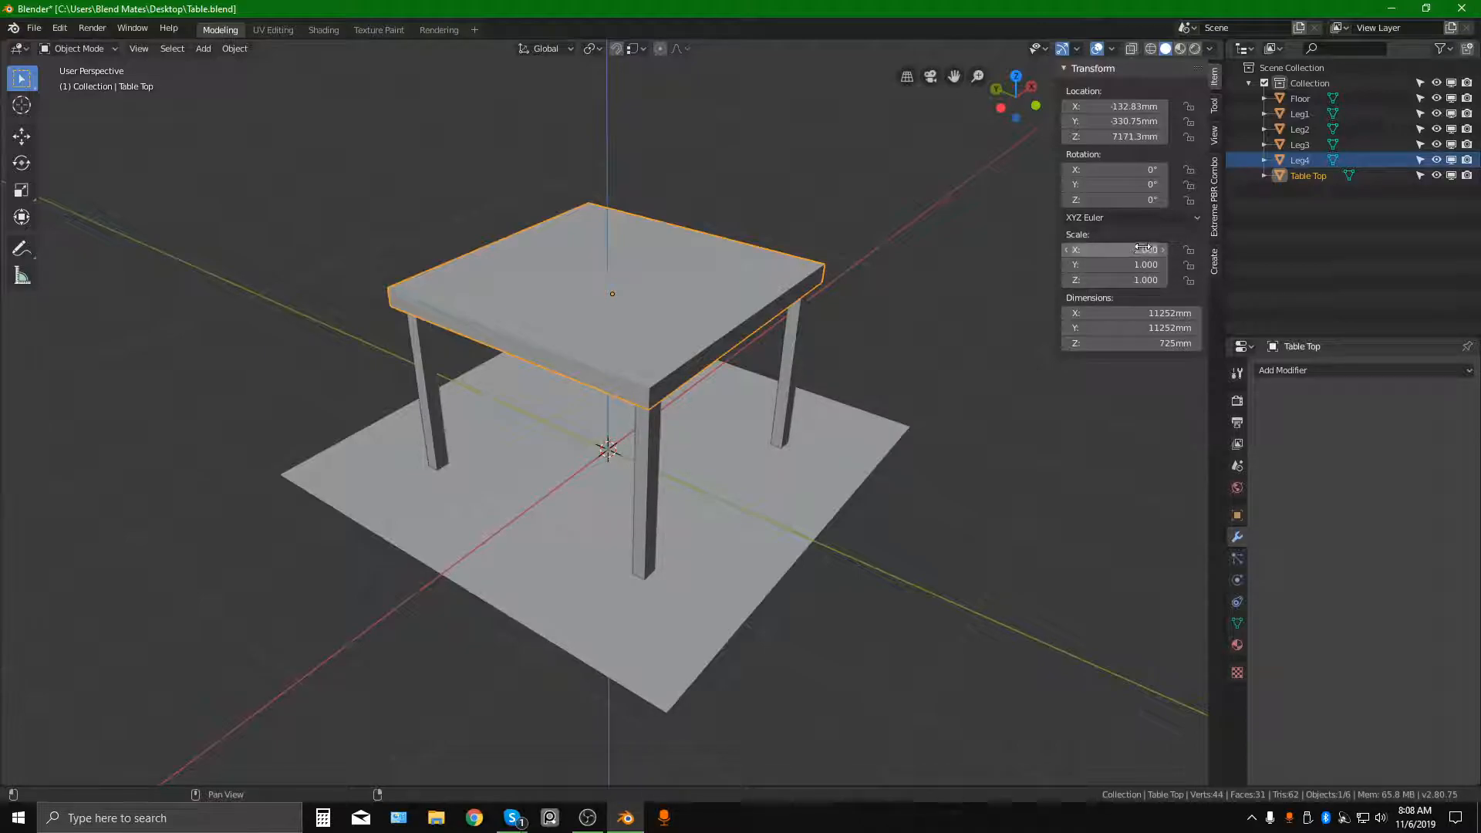
pyautogui.press('Tab')
pyautogui.moveTo(626, 308); pyautogui.dragTo(599, 301, button='middle')
pyautogui.scroll(2, 598, 302)
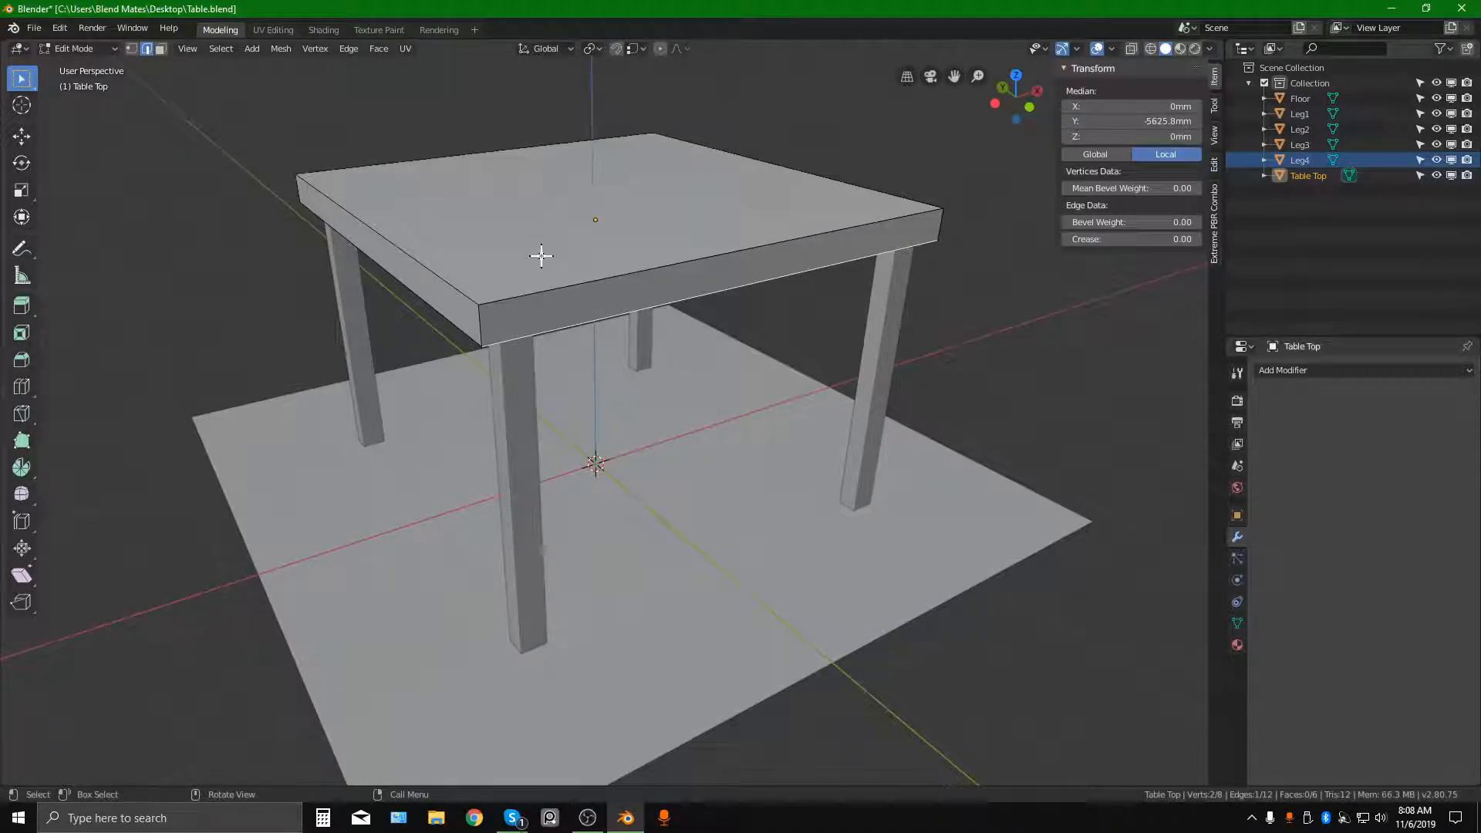
pyautogui.moveTo(542, 255); pyautogui.dragTo(582, 267, button='middle')
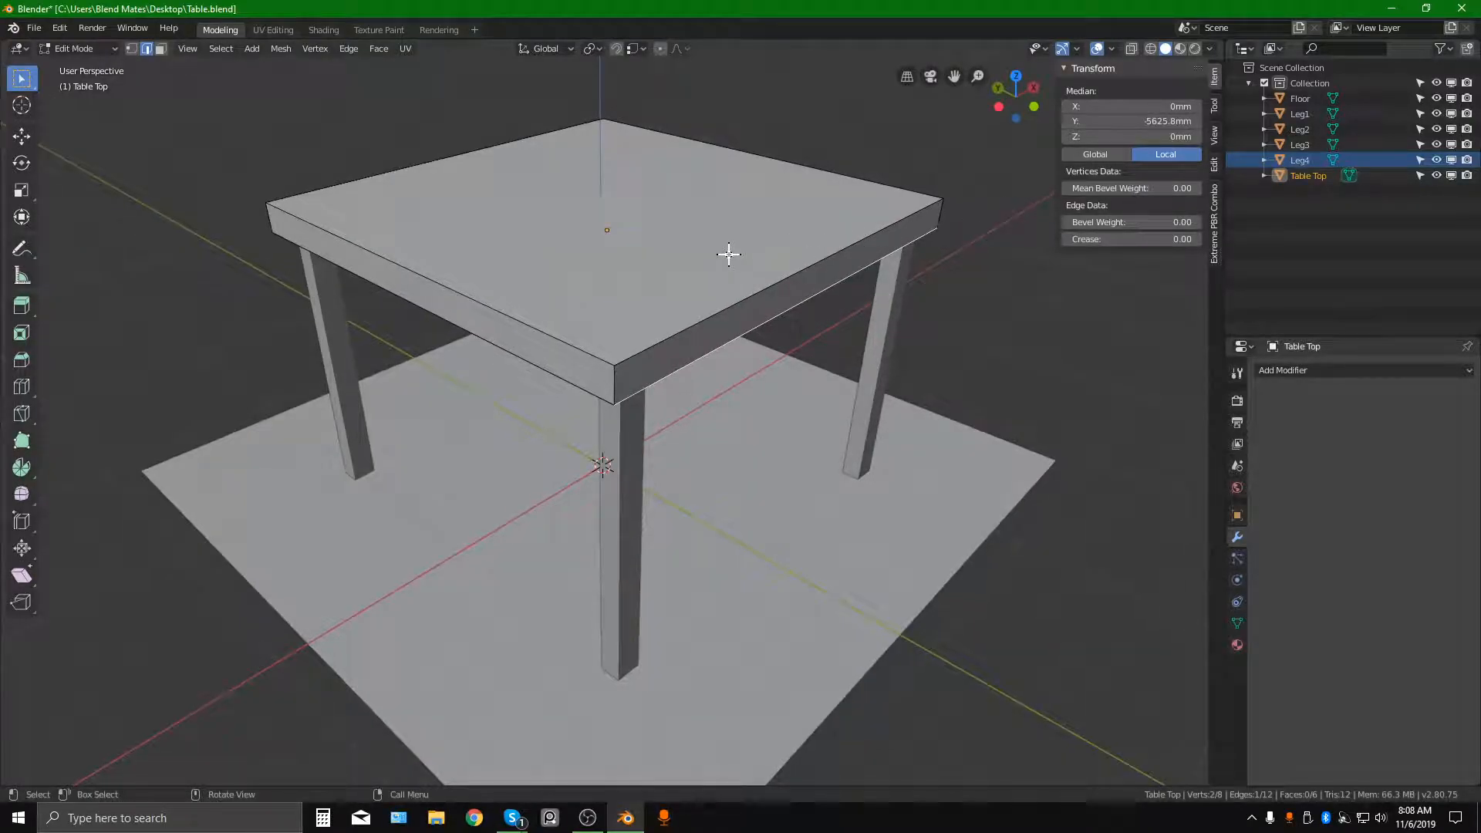
# Try an X dimension of 1500 mm on the table top in Object Mode and clear the resulting object scale.
pyautogui.press('Tab')
pyautogui.moveTo(728, 253); pyautogui.dragTo(717, 301, button='middle')
pyautogui.click(1165, 312)
pyautogui.write('1500')
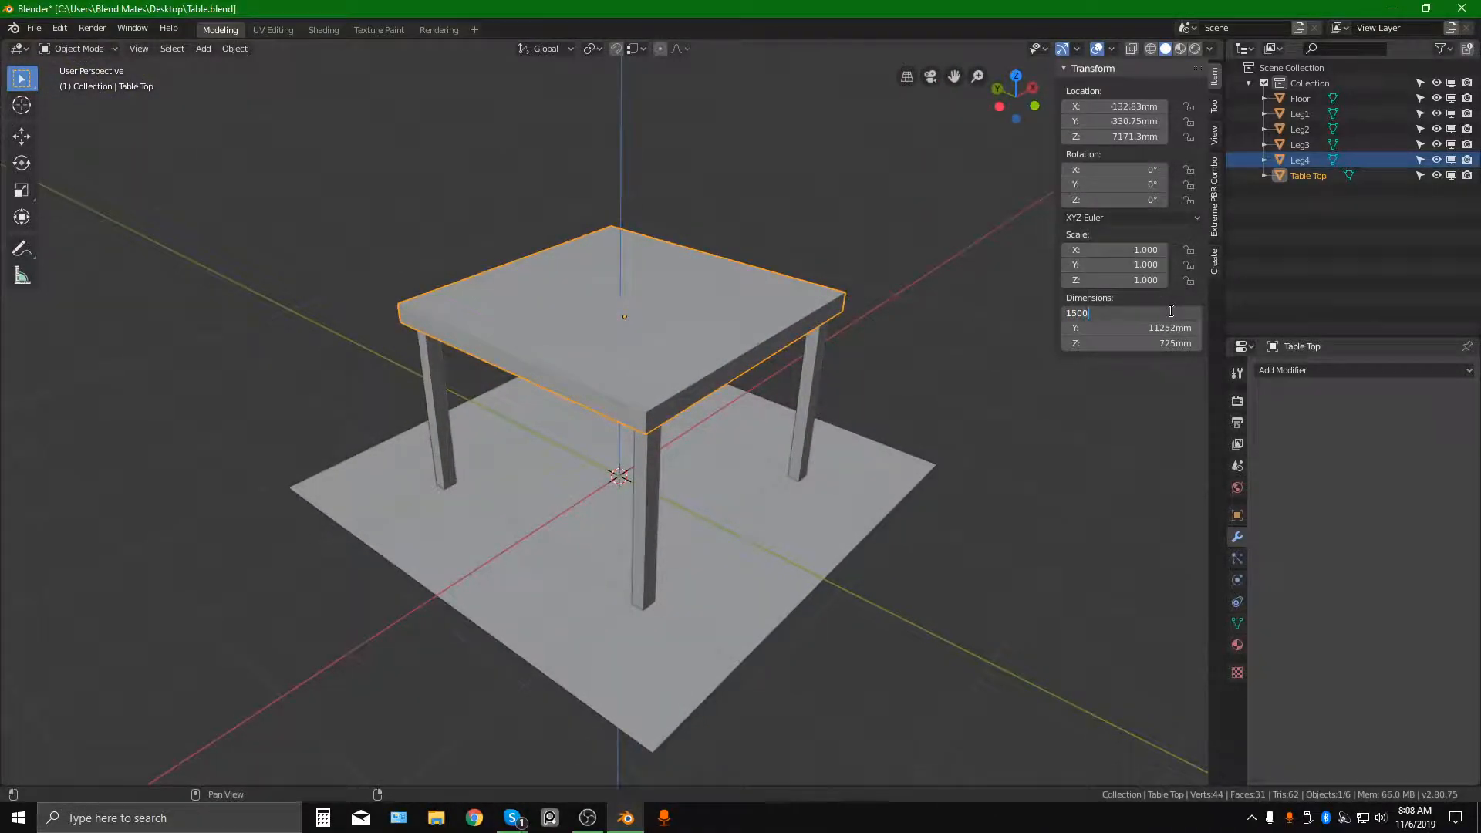
pyautogui.press('Return')
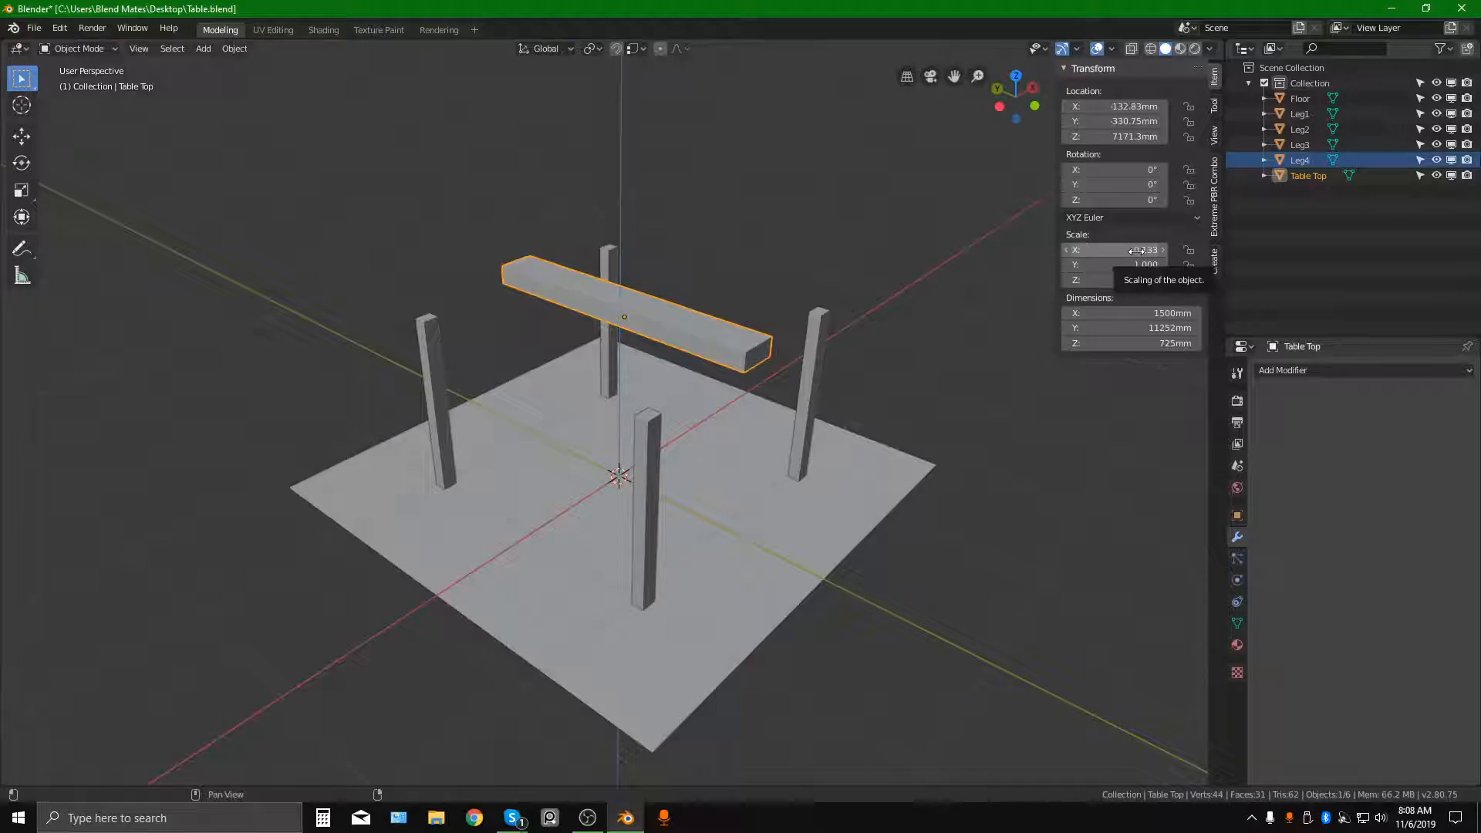
pyautogui.moveTo(762, 374); pyautogui.dragTo(733, 362, button='middle')
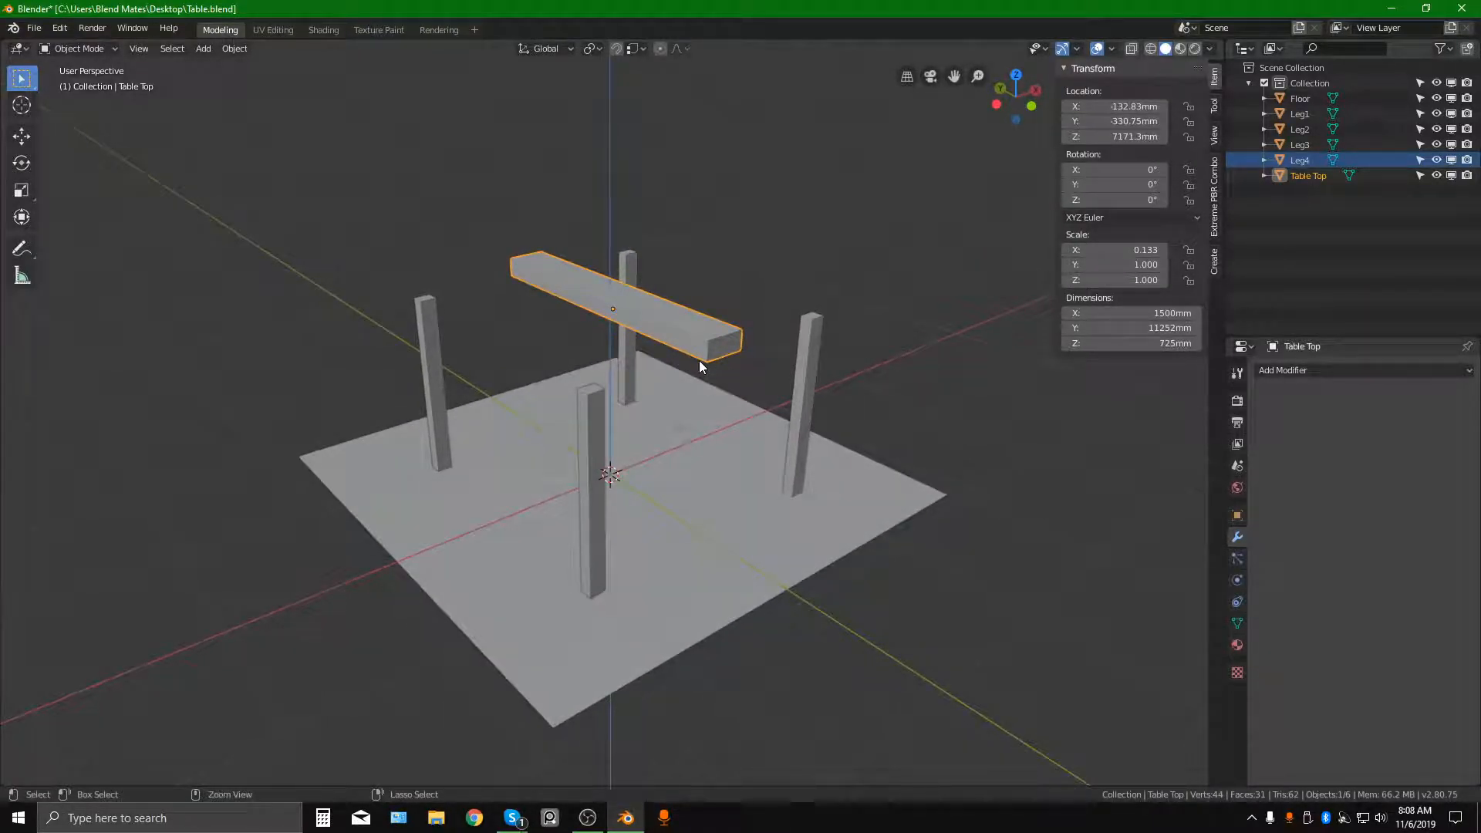
pyautogui.hotkey('alt', 's')
# Select the entire table top mesh in Edit Mode.
pyautogui.moveTo(699, 359); pyautogui.dragTo(603, 356, button='middle')
pyautogui.scroll(1, 631, 351)
pyautogui.press('Tab')
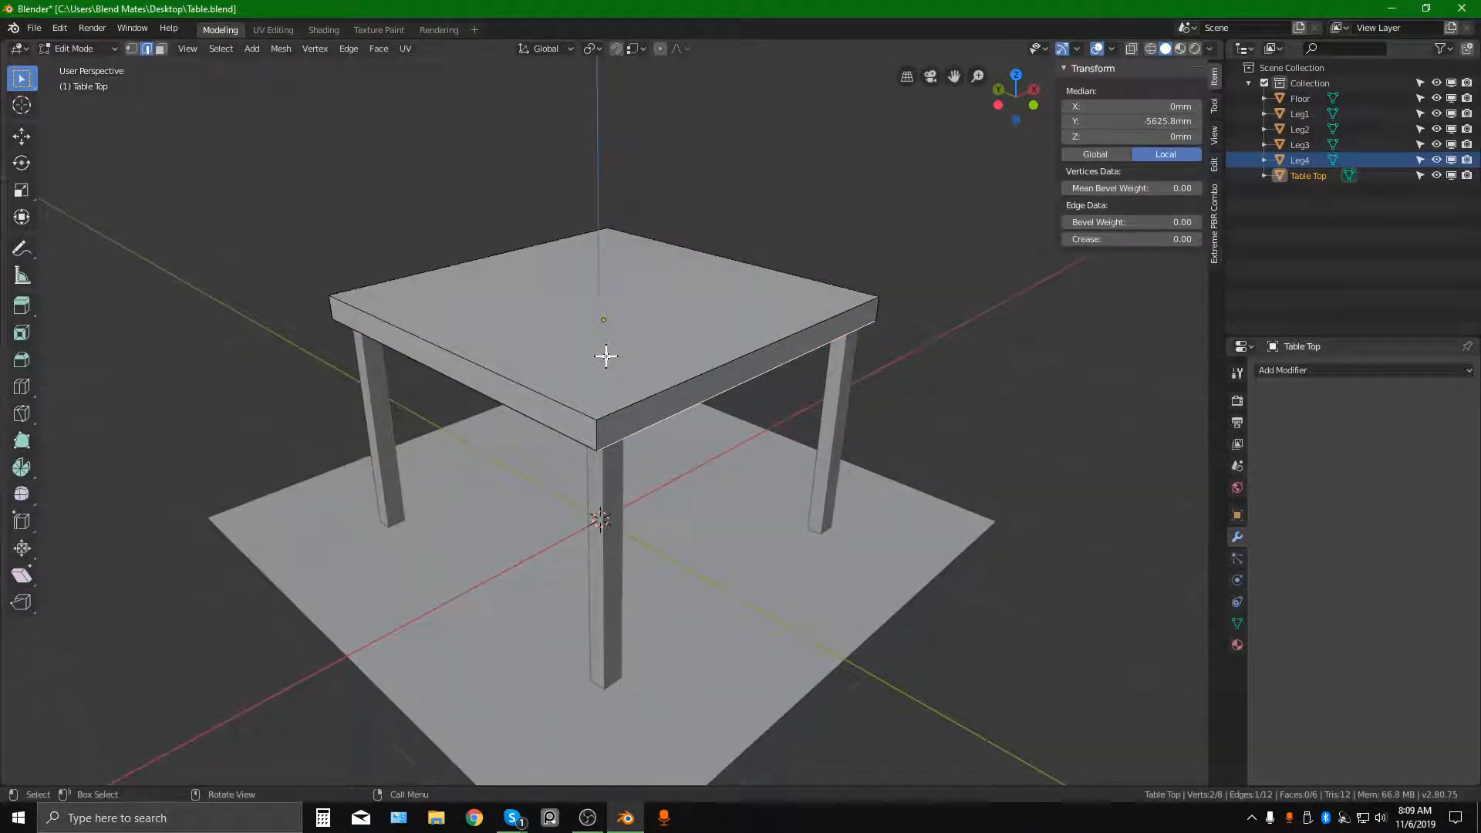
pyautogui.press('a')
pyautogui.click(740, 316)
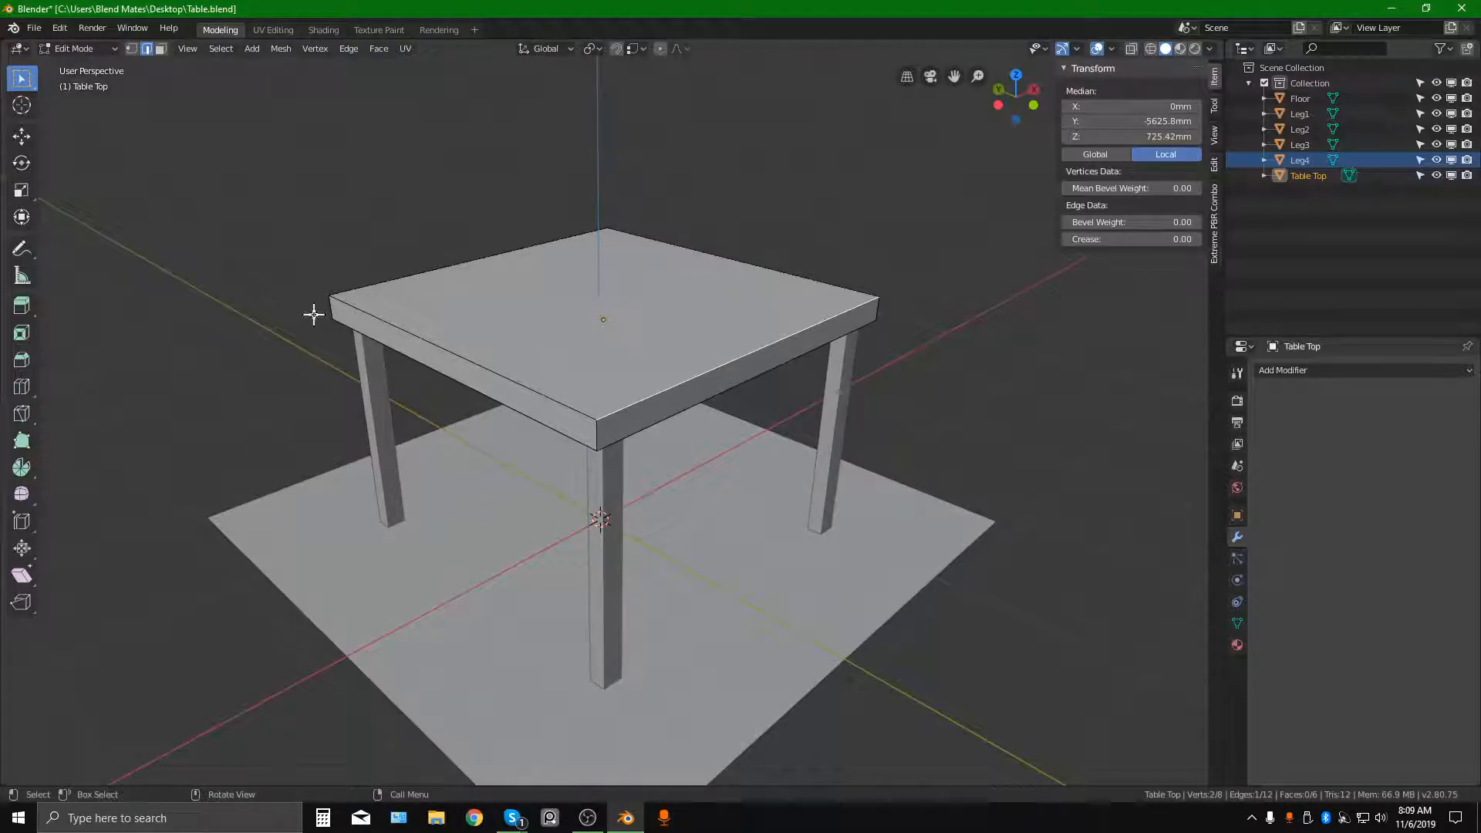
pyautogui.moveTo(146, 164); pyautogui.dragTo(918, 457)
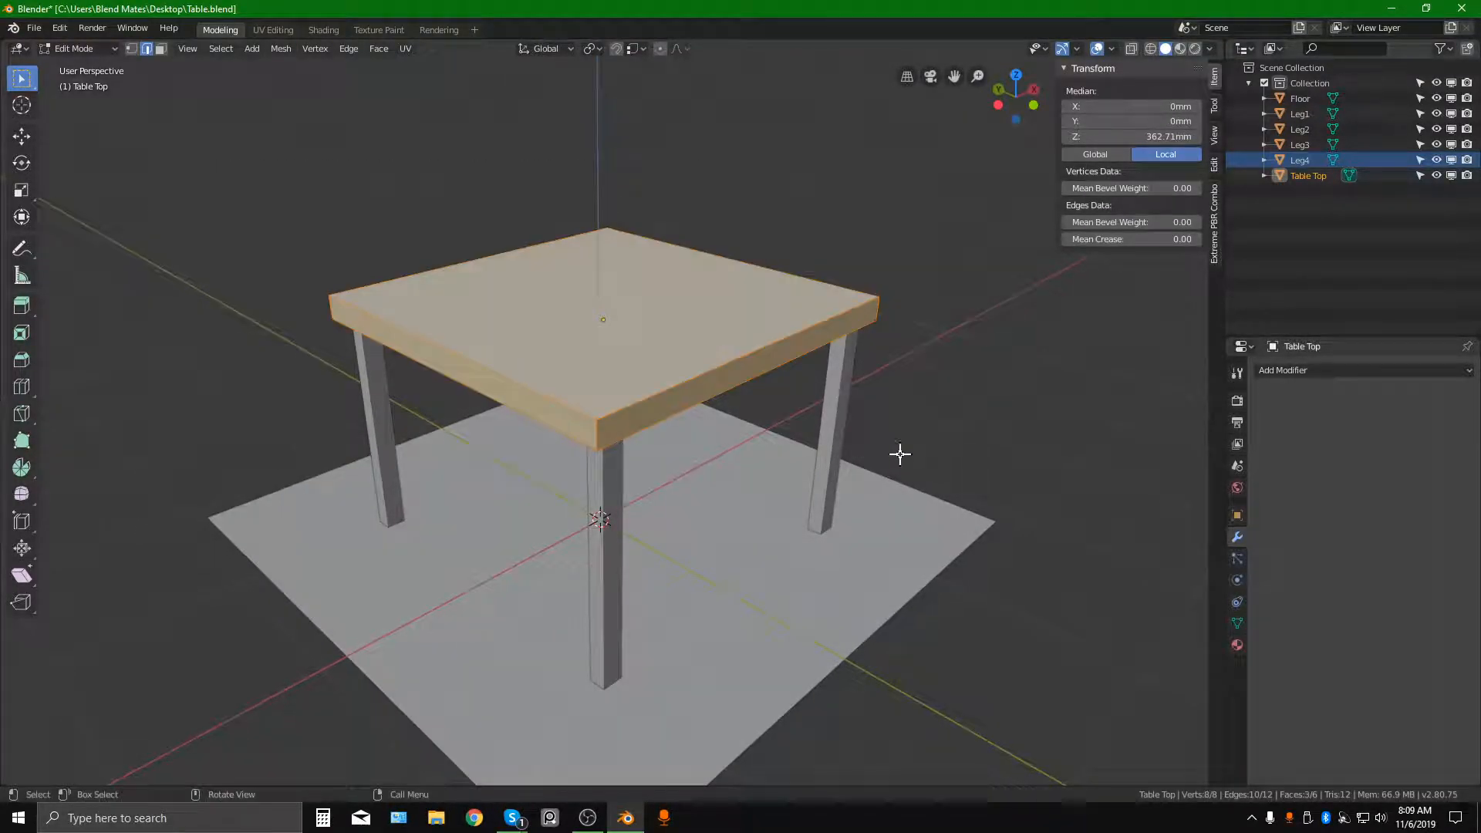
pyautogui.moveTo(910, 454); pyautogui.dragTo(810, 380, button='middle')
pyautogui.click(685, 321)
pyautogui.press('a')
pyautogui.moveTo(651, 308)
pyautogui.mouseDown(button='middle')
pyautogui.moveTo(671, 308)
pyautogui.moveTo(638, 307)
pyautogui.moveTo(652, 337)
pyautogui.mouseUp(button='middle')
pyautogui.press('Tab')
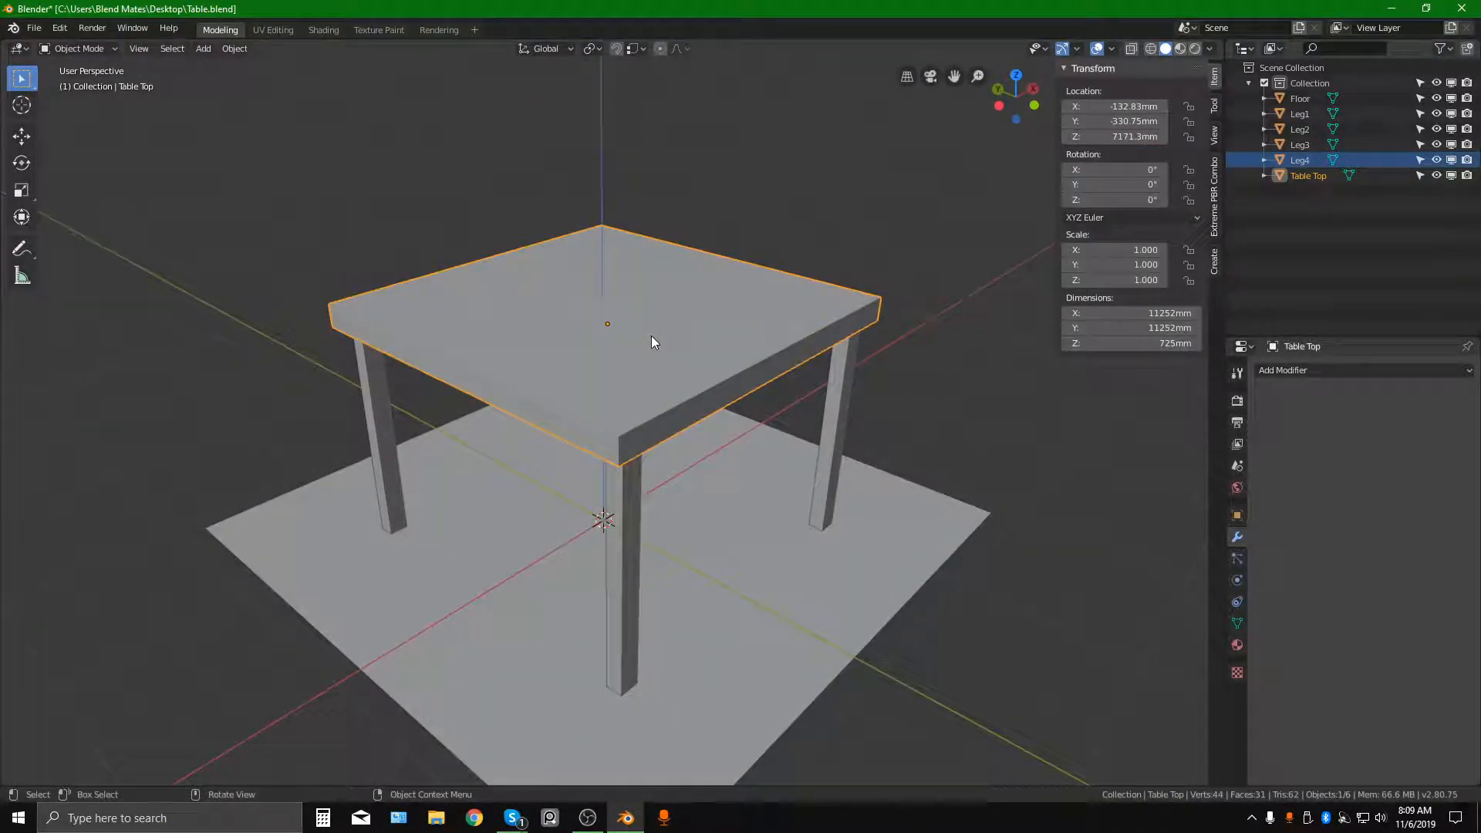
pyautogui.press('Tab')
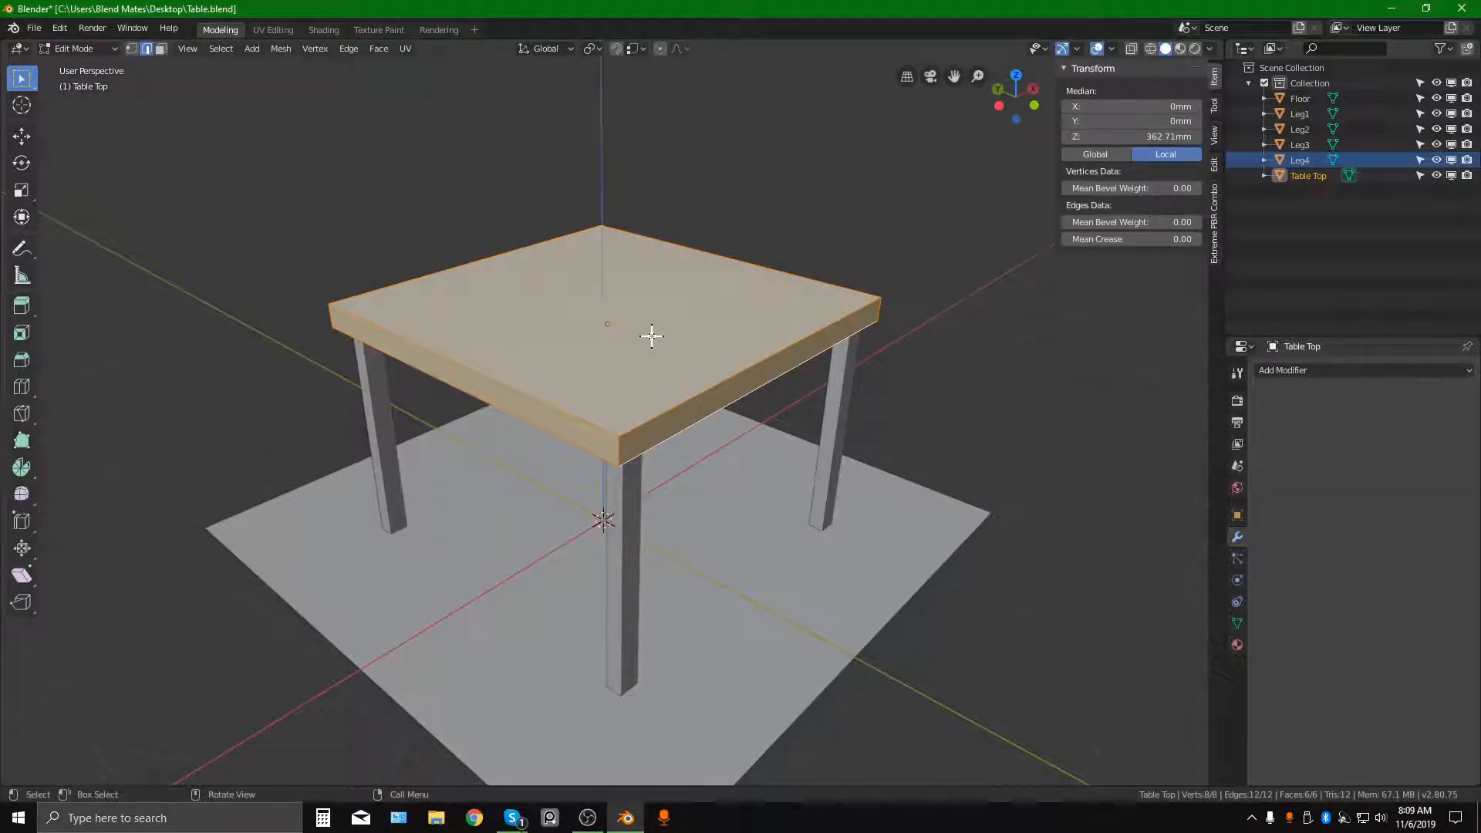
# Scale the selected table top mesh along X to about 6827 mm and check its scale and dimensions in Object Mode.
pyautogui.press('s')
pyautogui.press('x')
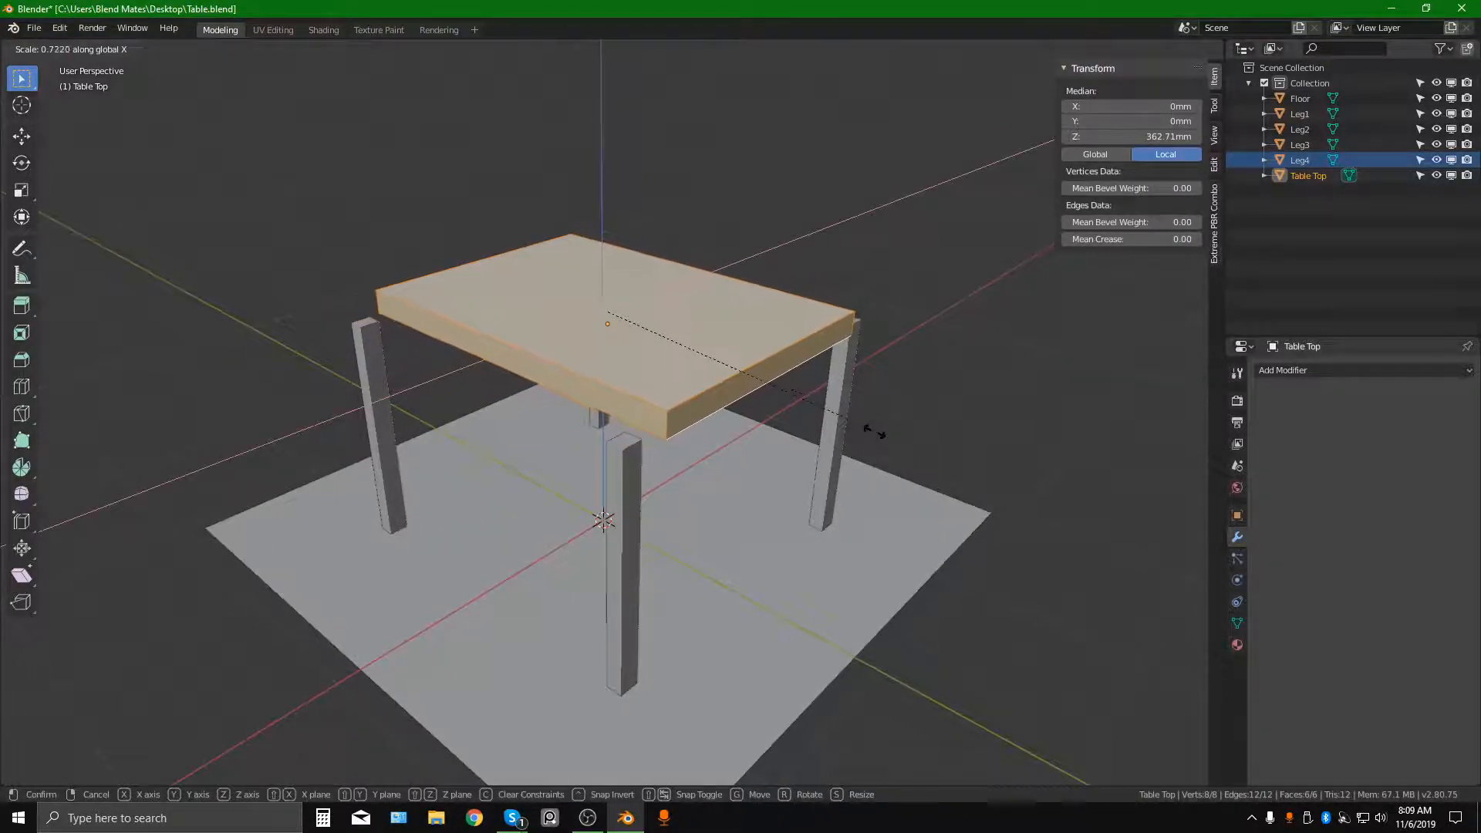
pyautogui.click(845, 420)
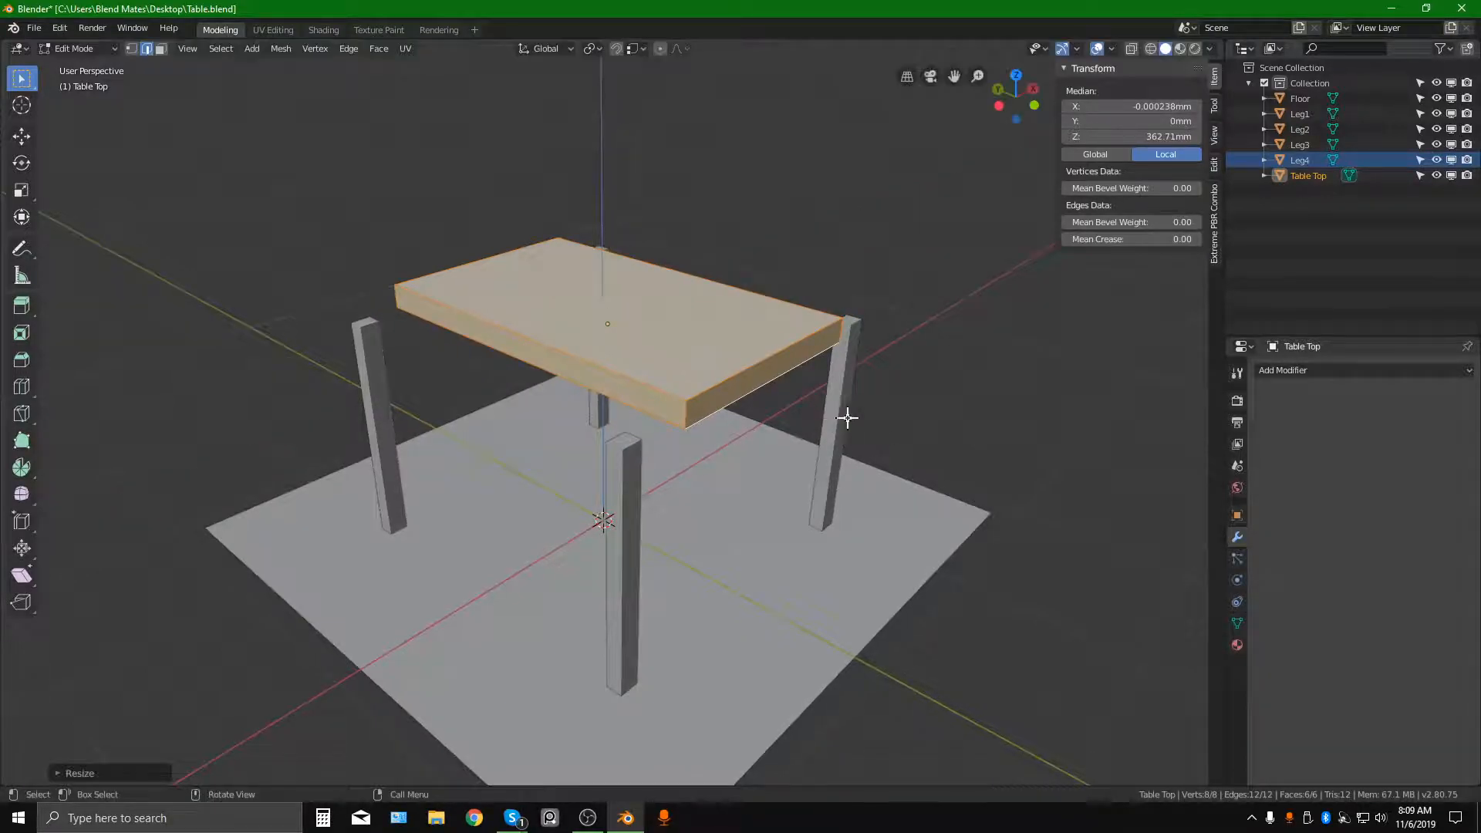
pyautogui.press('Tab')
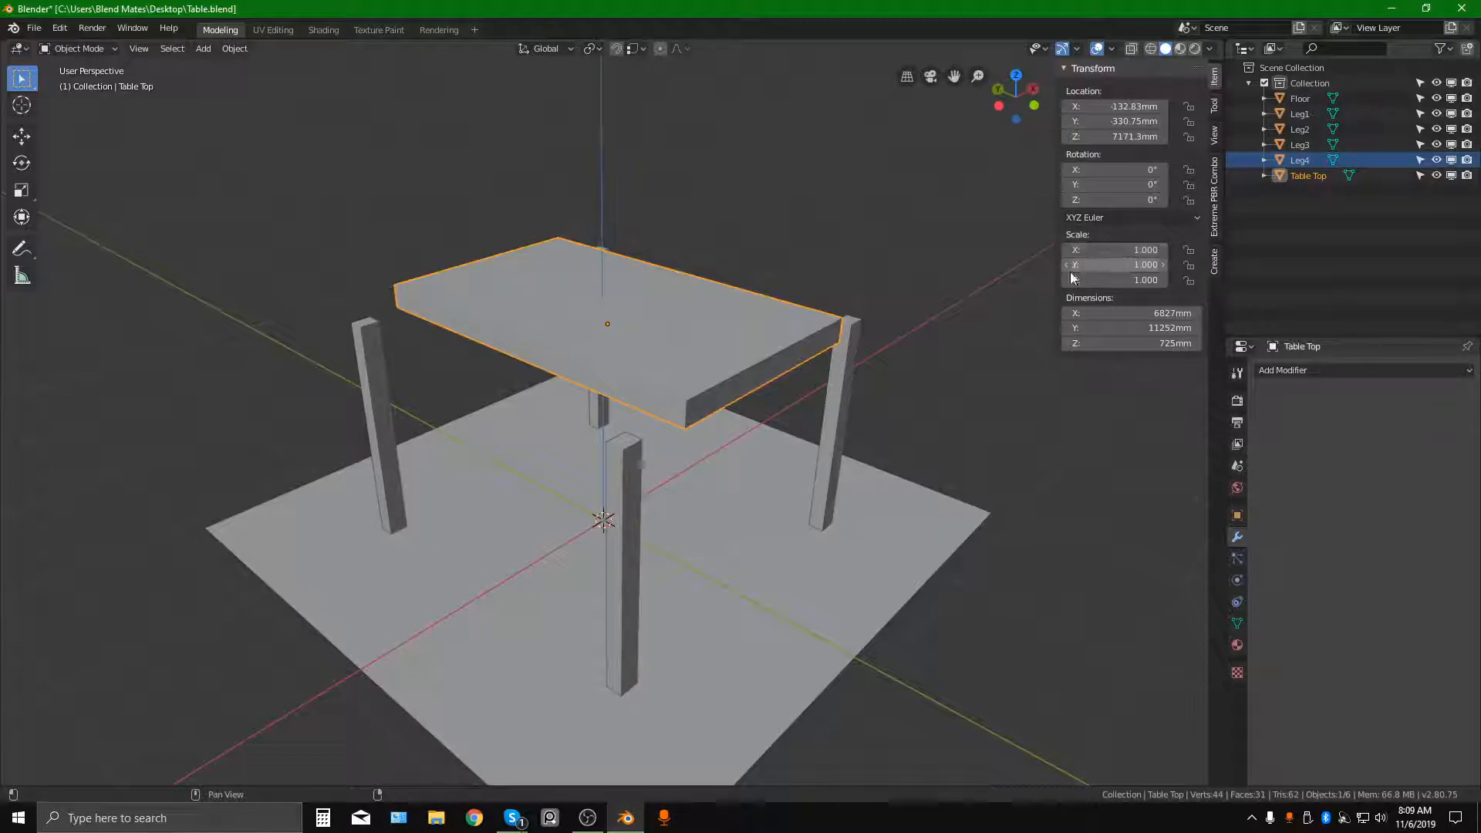
pyautogui.press('Tab')
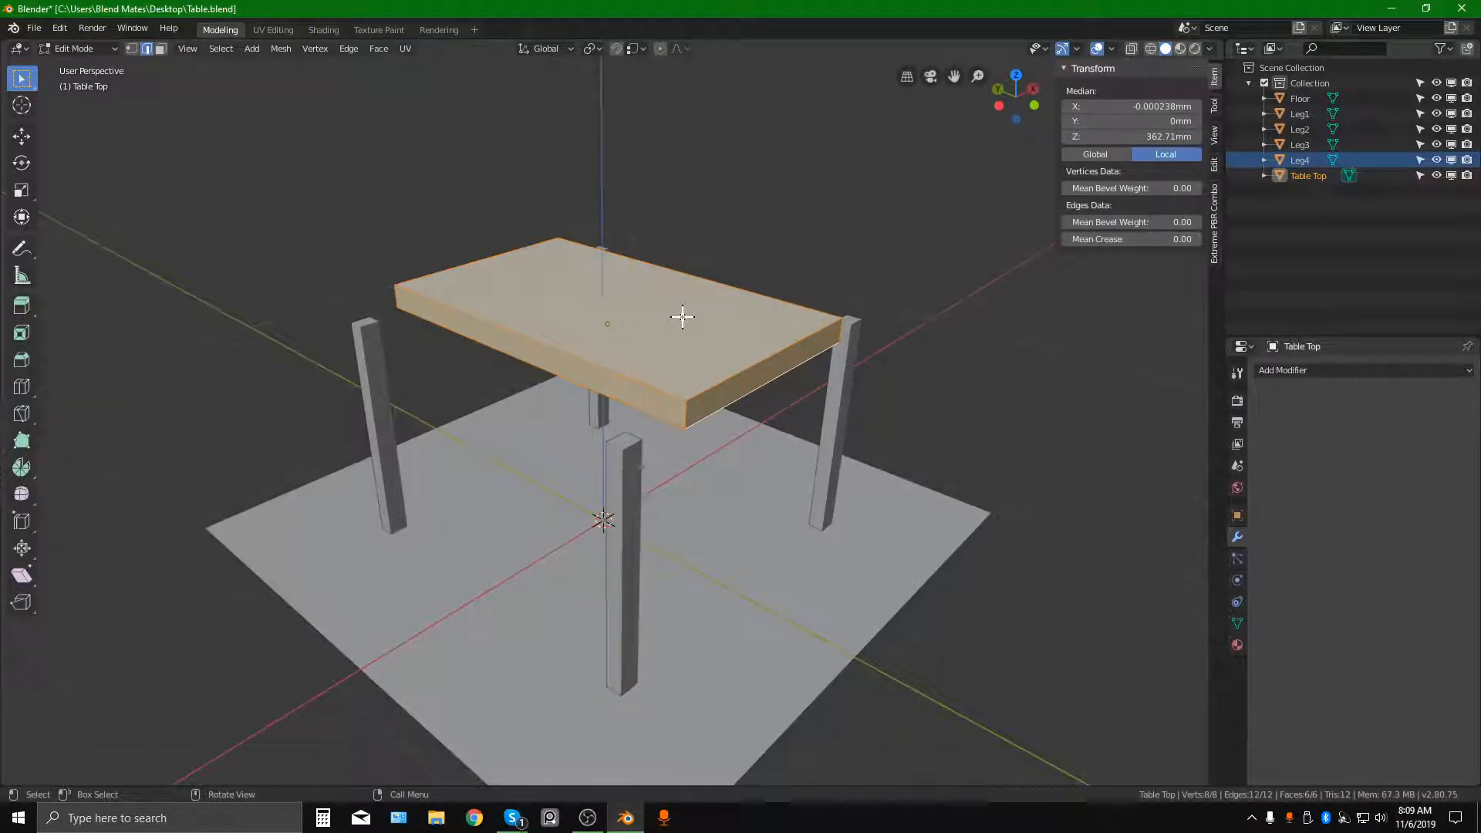
pyautogui.press('Tab')
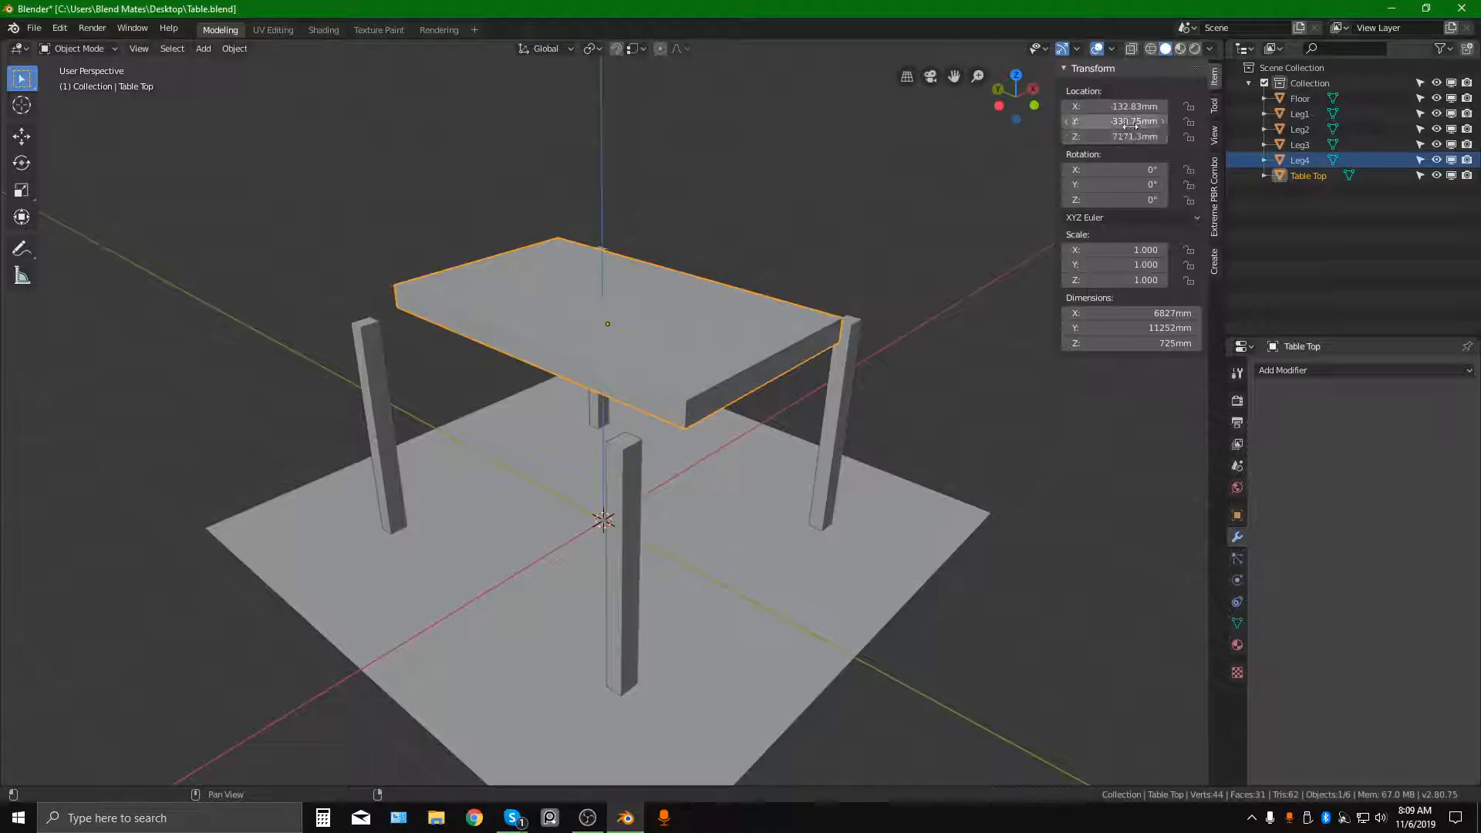
pyautogui.press('Tab')
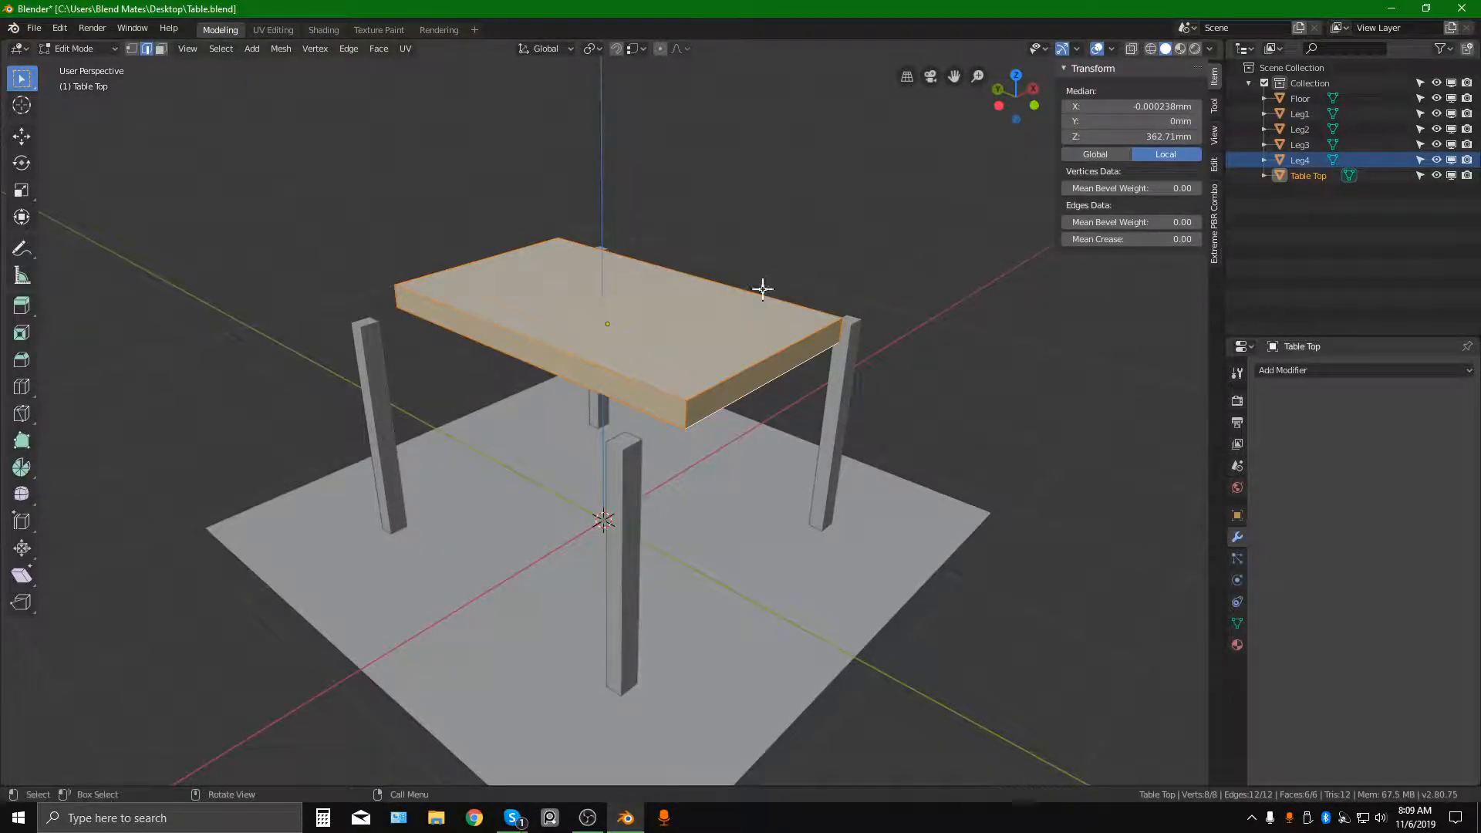
# Undo the X scaling of the table top mesh and return to Object Mode.
pyautogui.press('Tab')
pyautogui.press('Tab')
pyautogui.press('Tab')
pyautogui.press('Tab')
pyautogui.hotkey('ctrl', 'z')
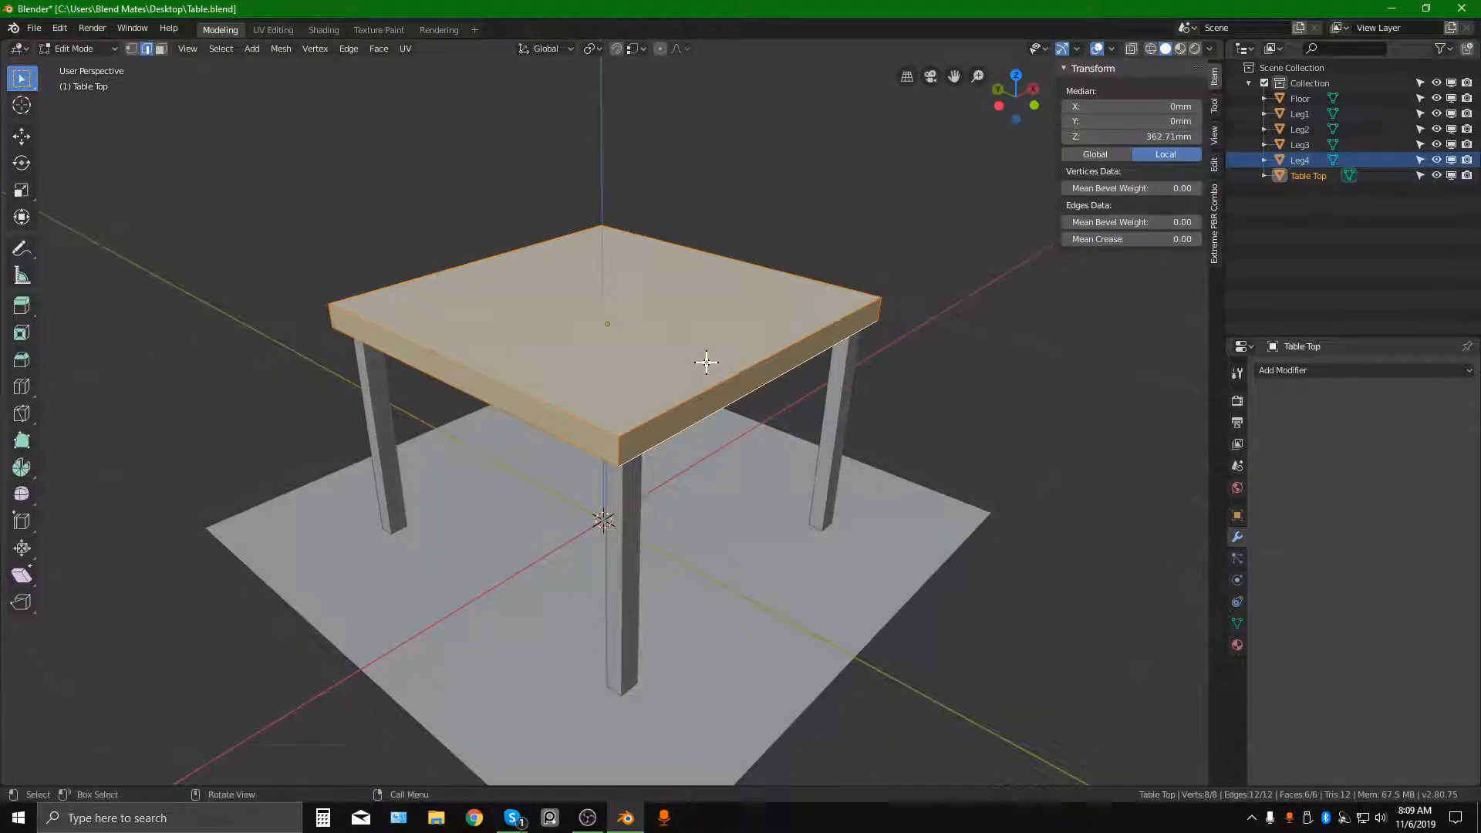
pyautogui.press('Tab')
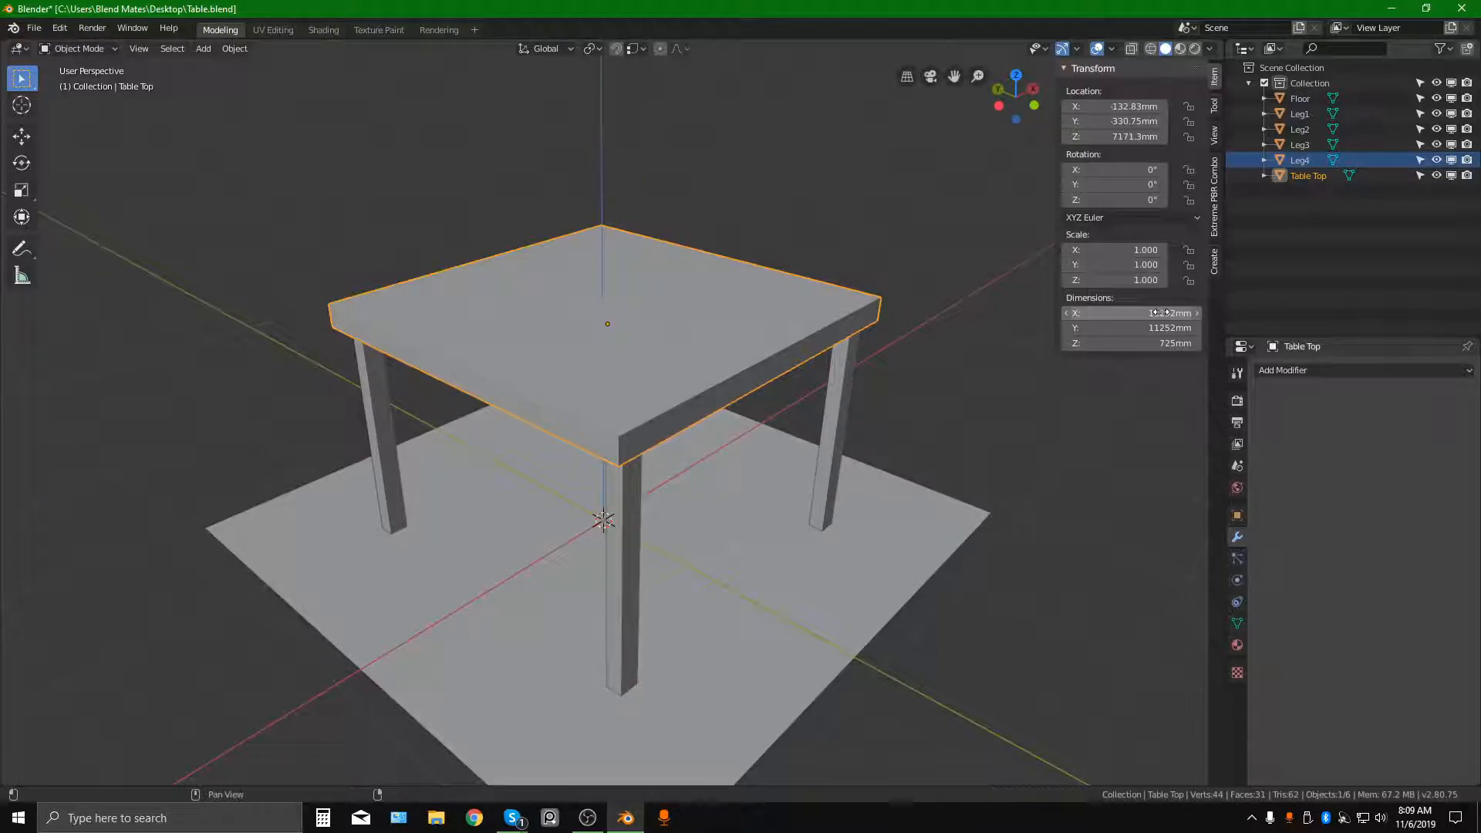
# Set the table top's X dimension to 1500 mm.
pyautogui.click(1160, 313)
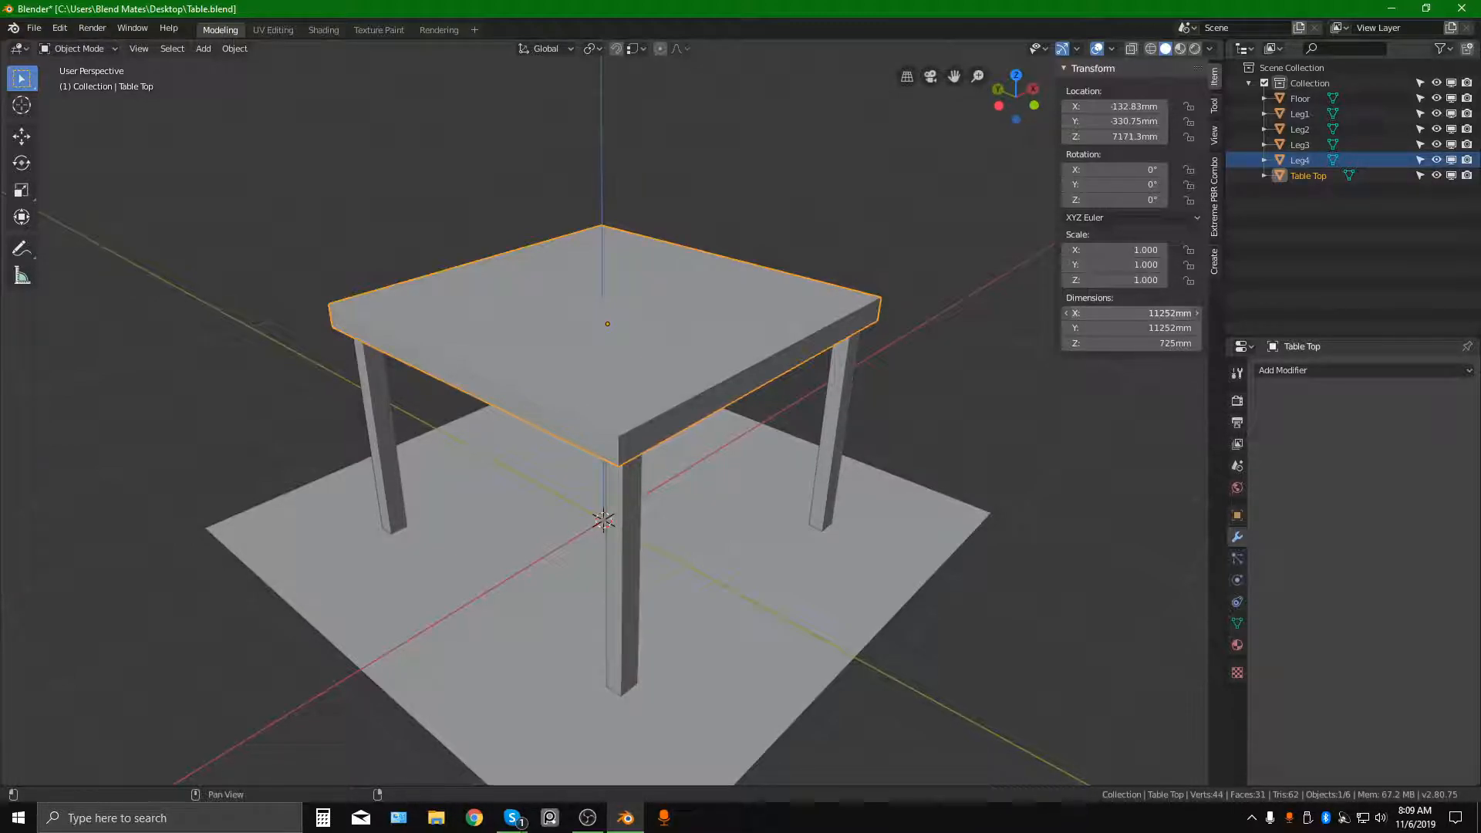
pyautogui.write('15')
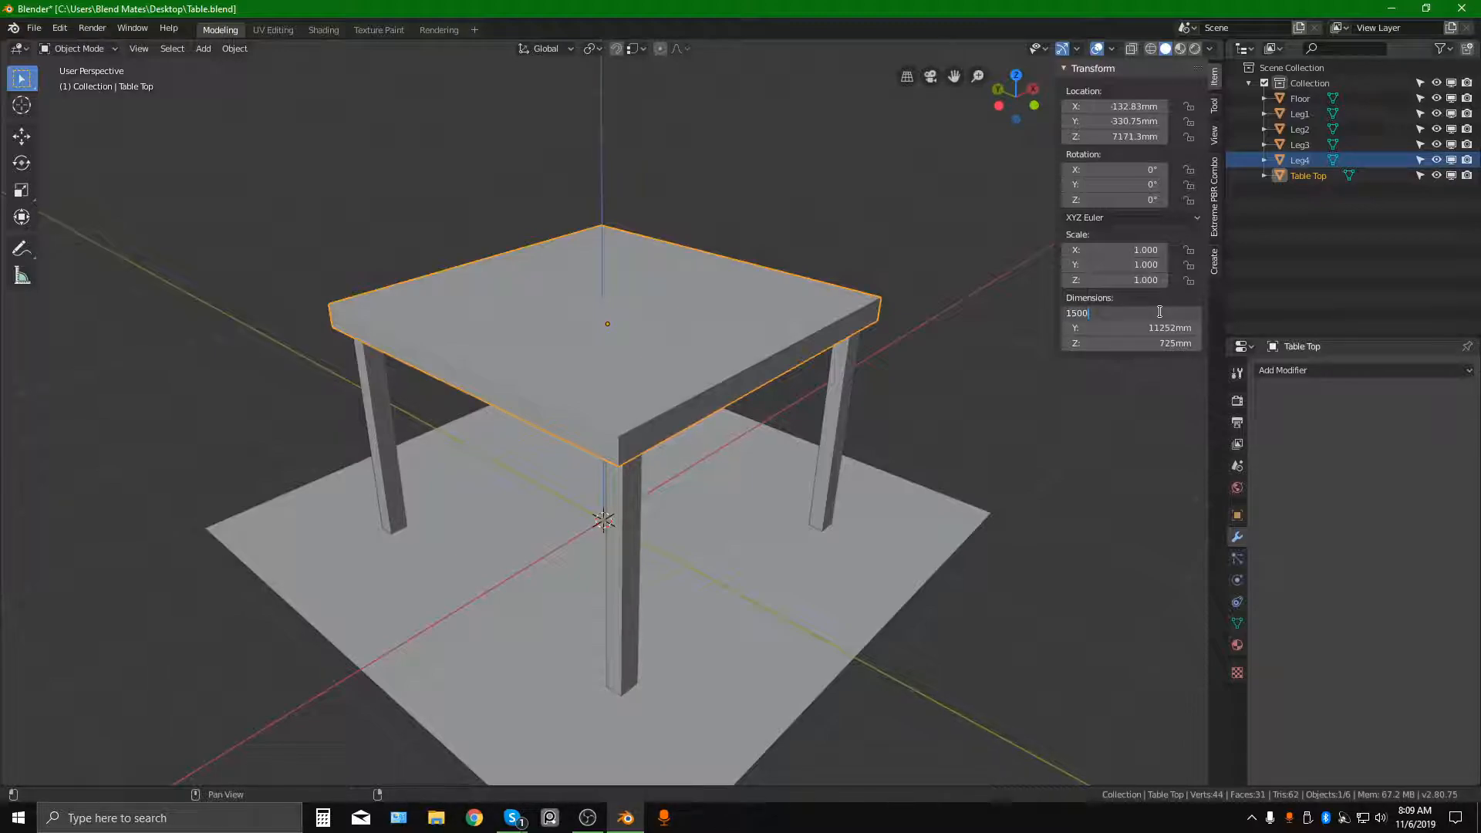
pyautogui.write('00')
pyautogui.press('Return')
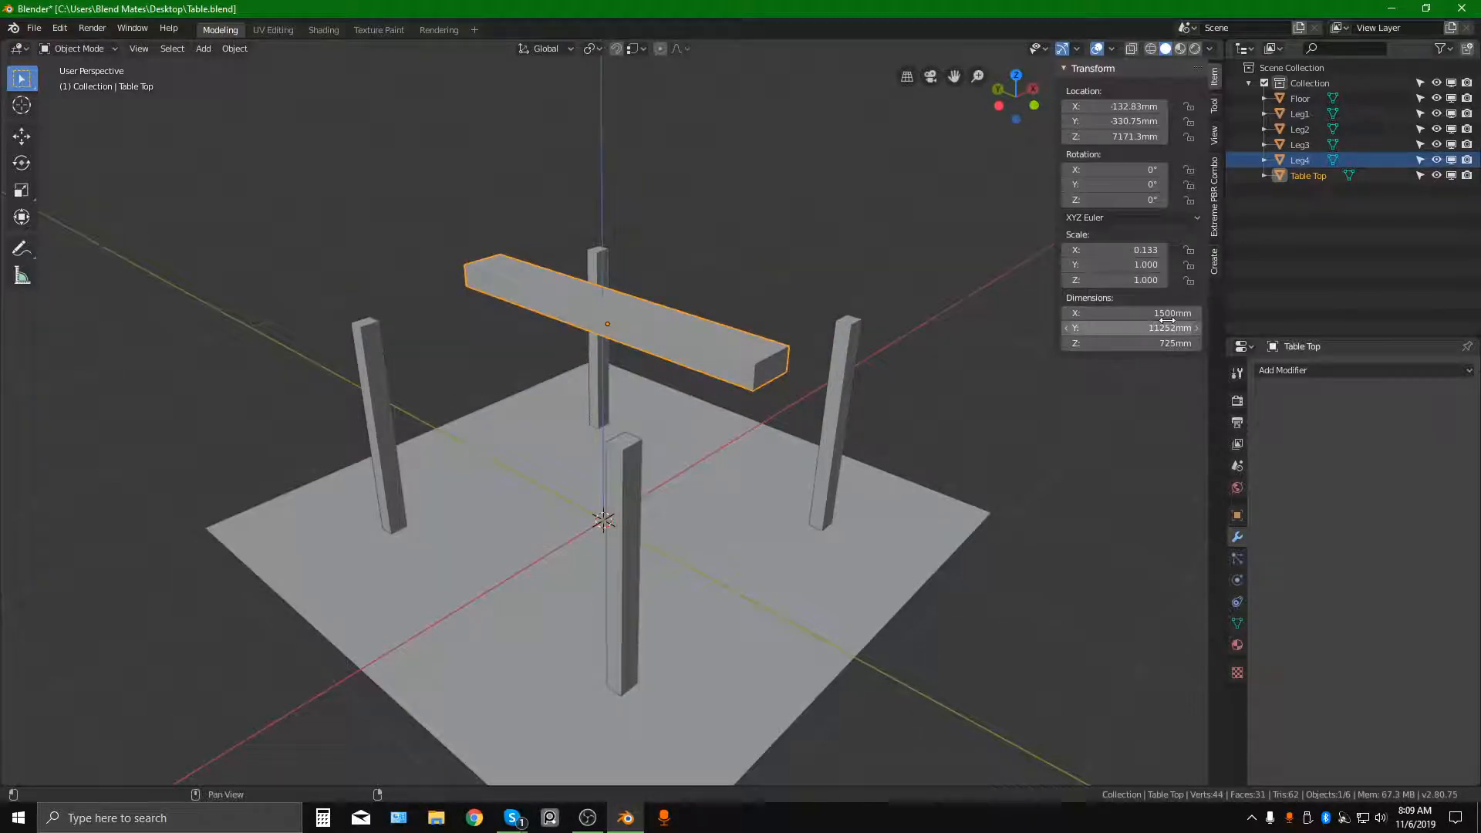
# Set the table top's Y dimension to 150 mm and inspect the resized piece up close.
pyautogui.click(1159, 325)
pyautogui.write('150')
pyautogui.press('Return')
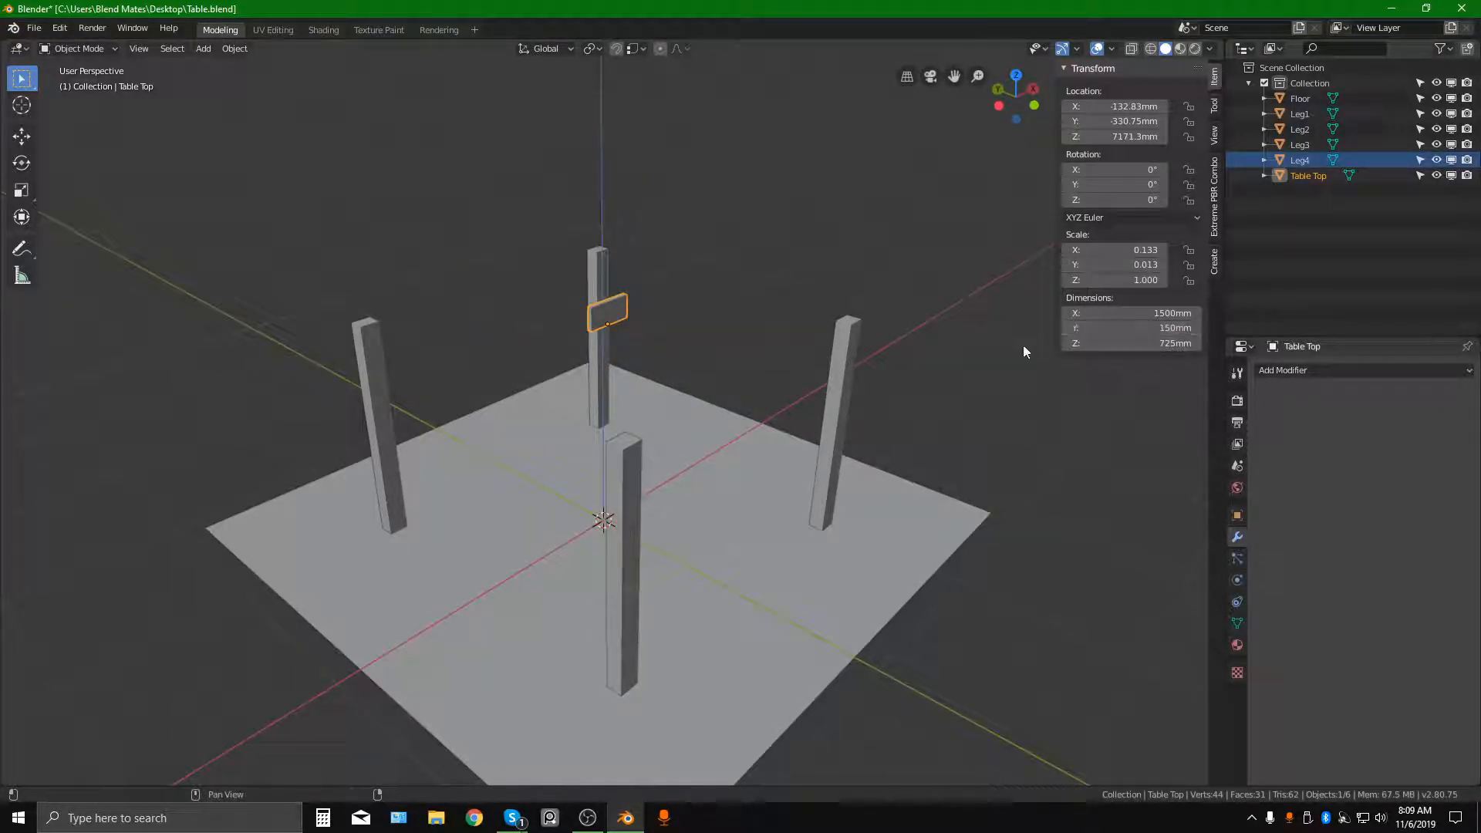
pyautogui.click(692, 321)
pyautogui.scroll(5, 600, 312)
pyautogui.moveTo(599, 313)
pyautogui.keyDown('shift'); pyautogui.mouseDown(button='middle')
pyautogui.moveTo(626, 341)
pyautogui.moveTo(654, 459)
pyautogui.moveTo(607, 307)
pyautogui.moveTo(717, 304)
pyautogui.moveTo(583, 317)
pyautogui.moveTo(609, 330)
pyautogui.mouseUp(button='middle'); pyautogui.keyUp('shift')
pyautogui.scroll(-3, 654, 451)
pyautogui.click(601, 308)
pyautogui.scroll(-4, 609, 309)
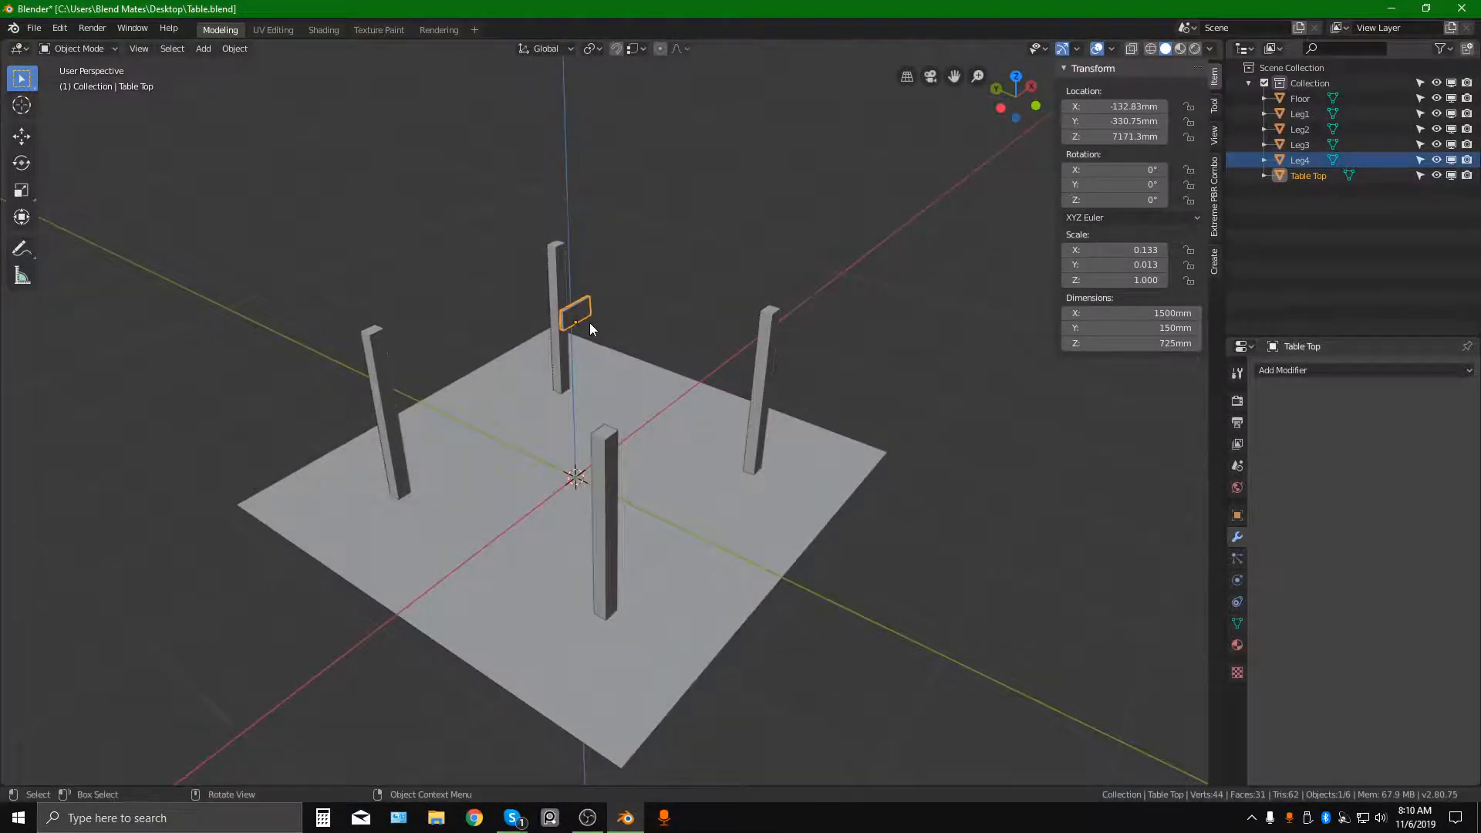
pyautogui.scroll(3, 589, 323)
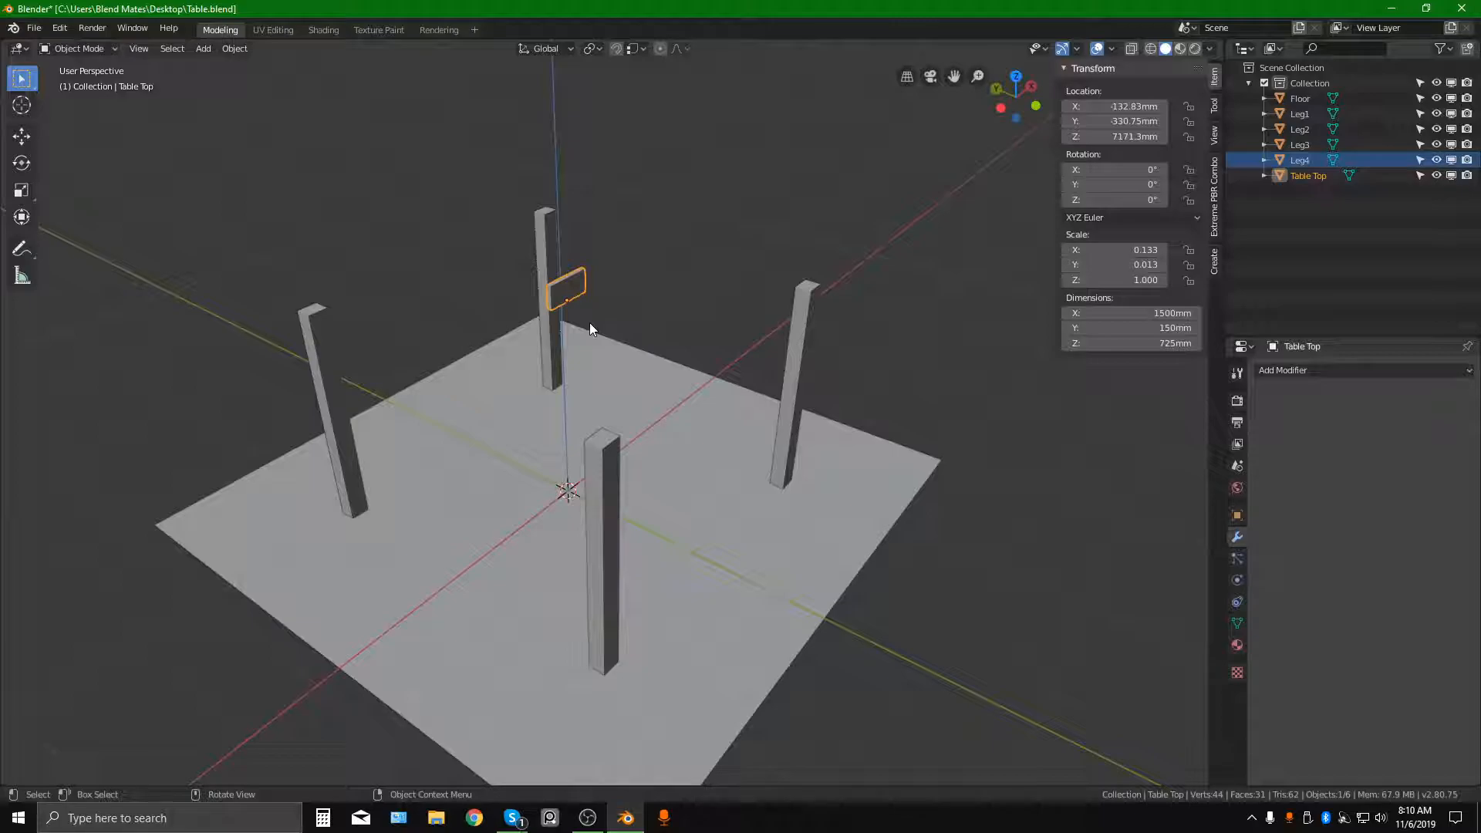
# Set the table top's Z dimension to 60 mm and its Y dimension to 1500 mm.
pyautogui.click(1130, 344)
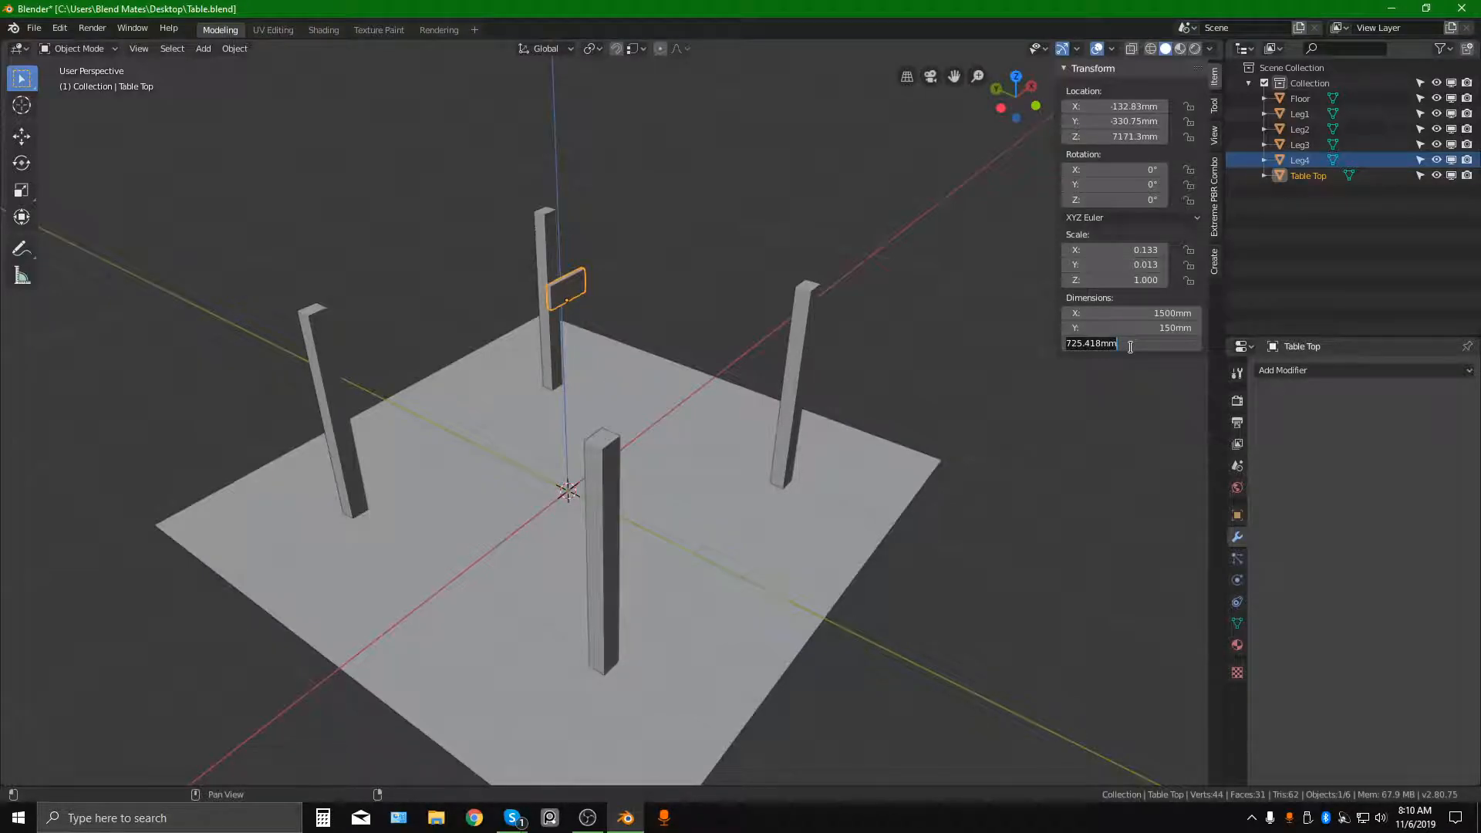
pyautogui.write('60')
pyautogui.press('Return')
pyautogui.scroll(2, 660, 293)
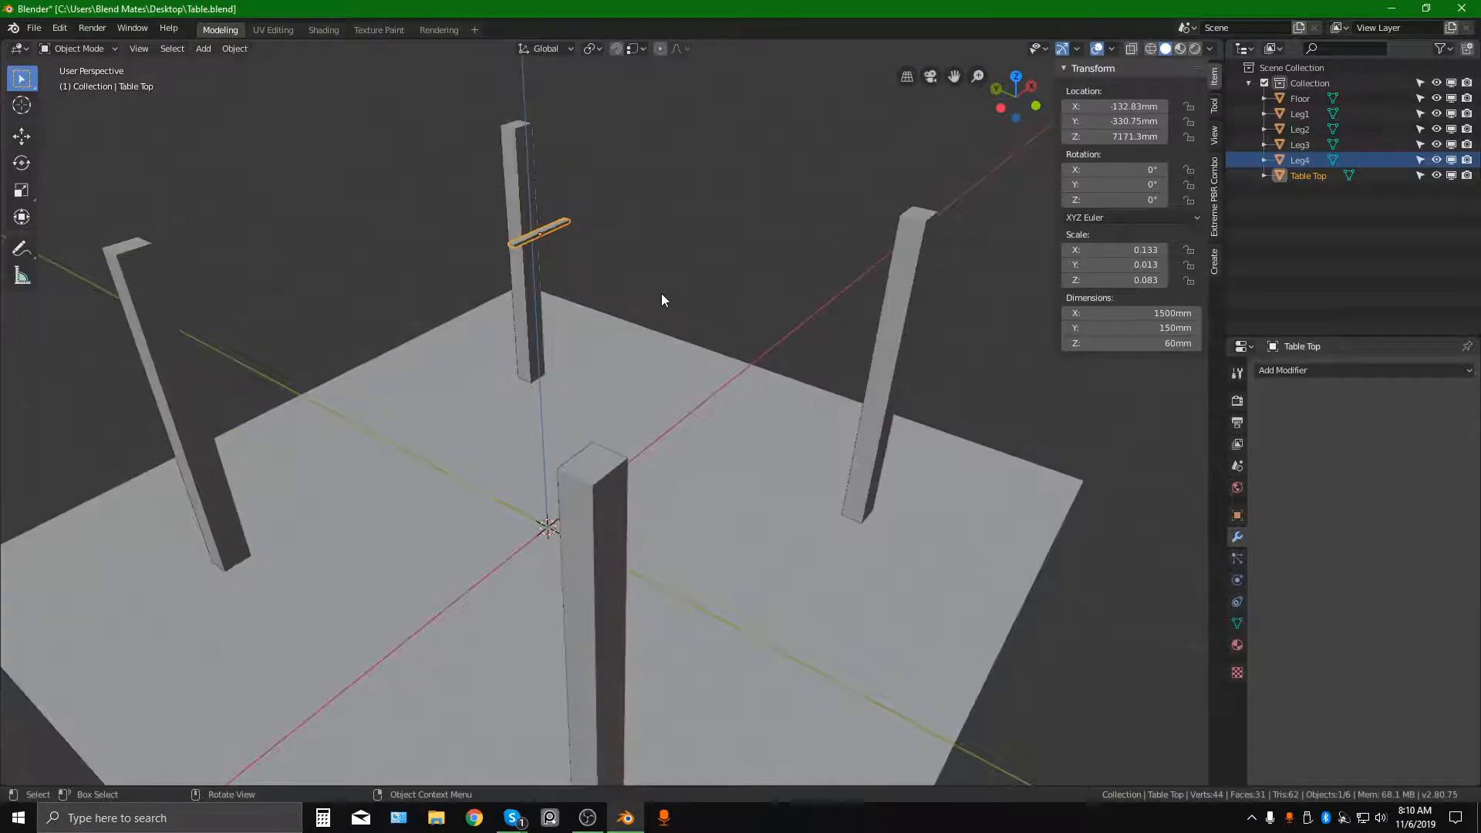
pyautogui.click(1161, 328)
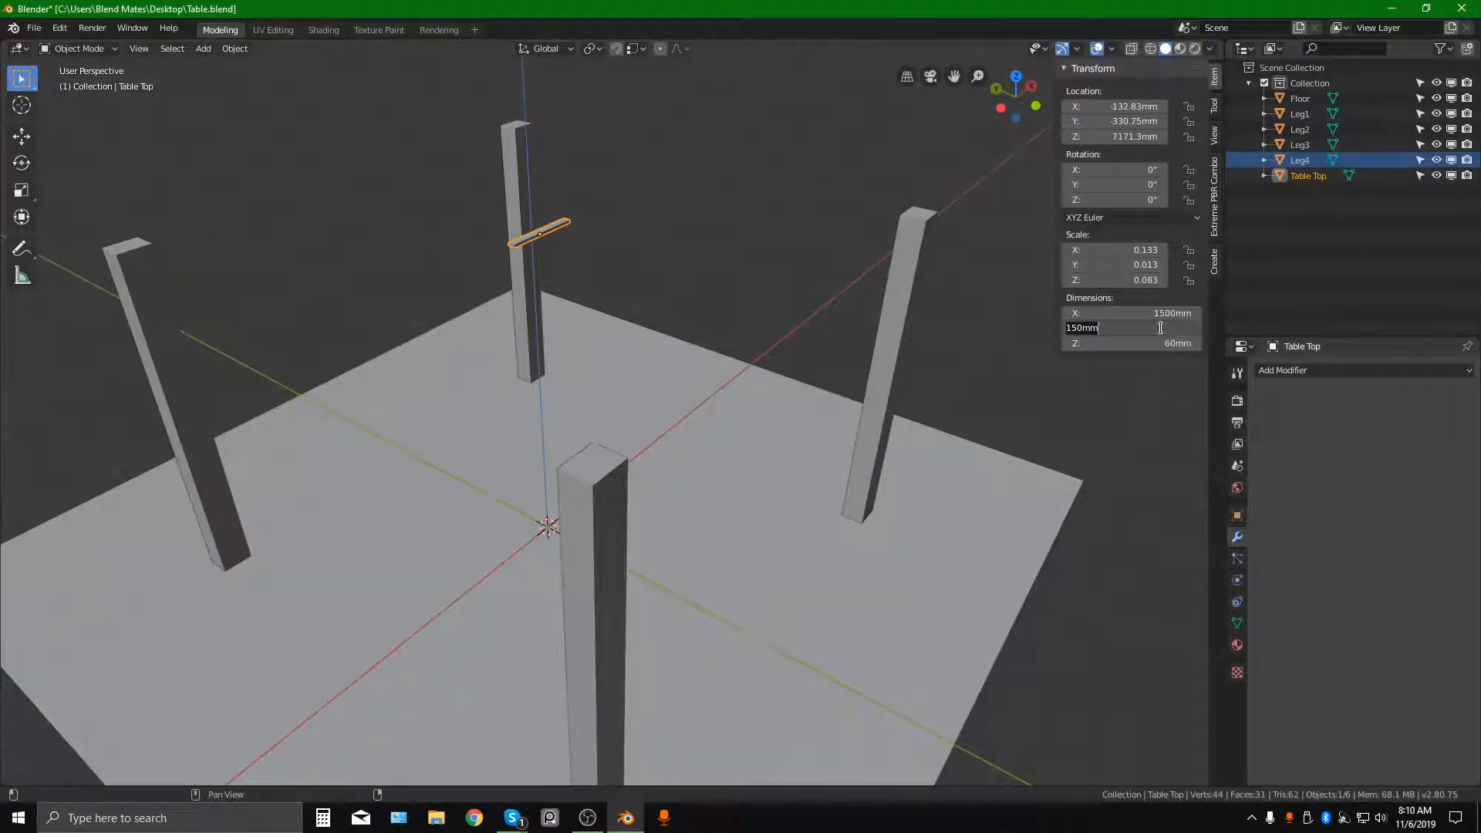
pyautogui.write('1500')
pyautogui.press('Return')
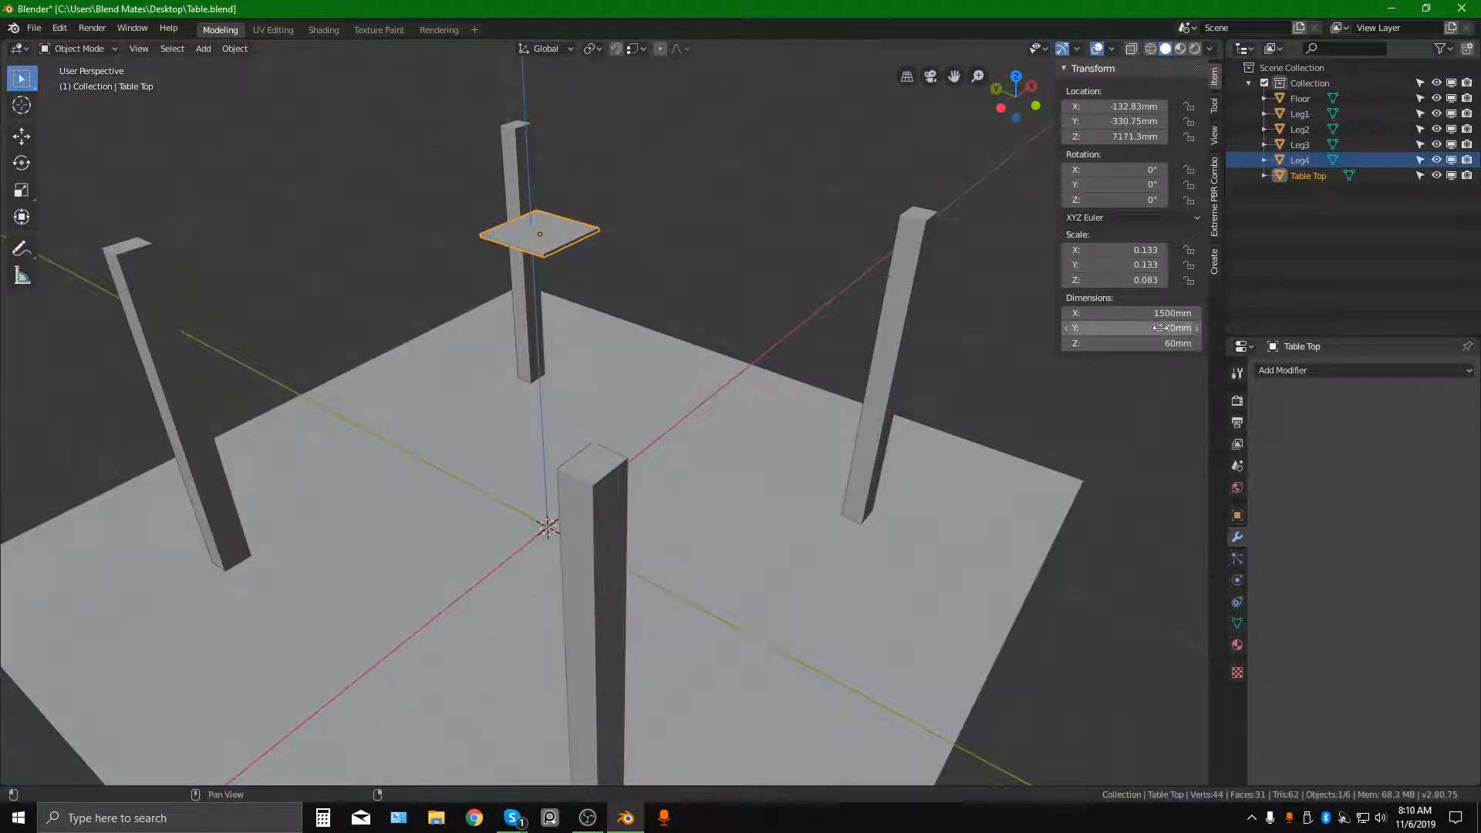
# Apply the scale of the resized table top.
pyautogui.moveTo(615, 239); pyautogui.dragTo(623, 402, button='middle')
pyautogui.scroll(-2, 595, 241)
pyautogui.click(545, 288)
pyautogui.scroll(6, 611, 387)
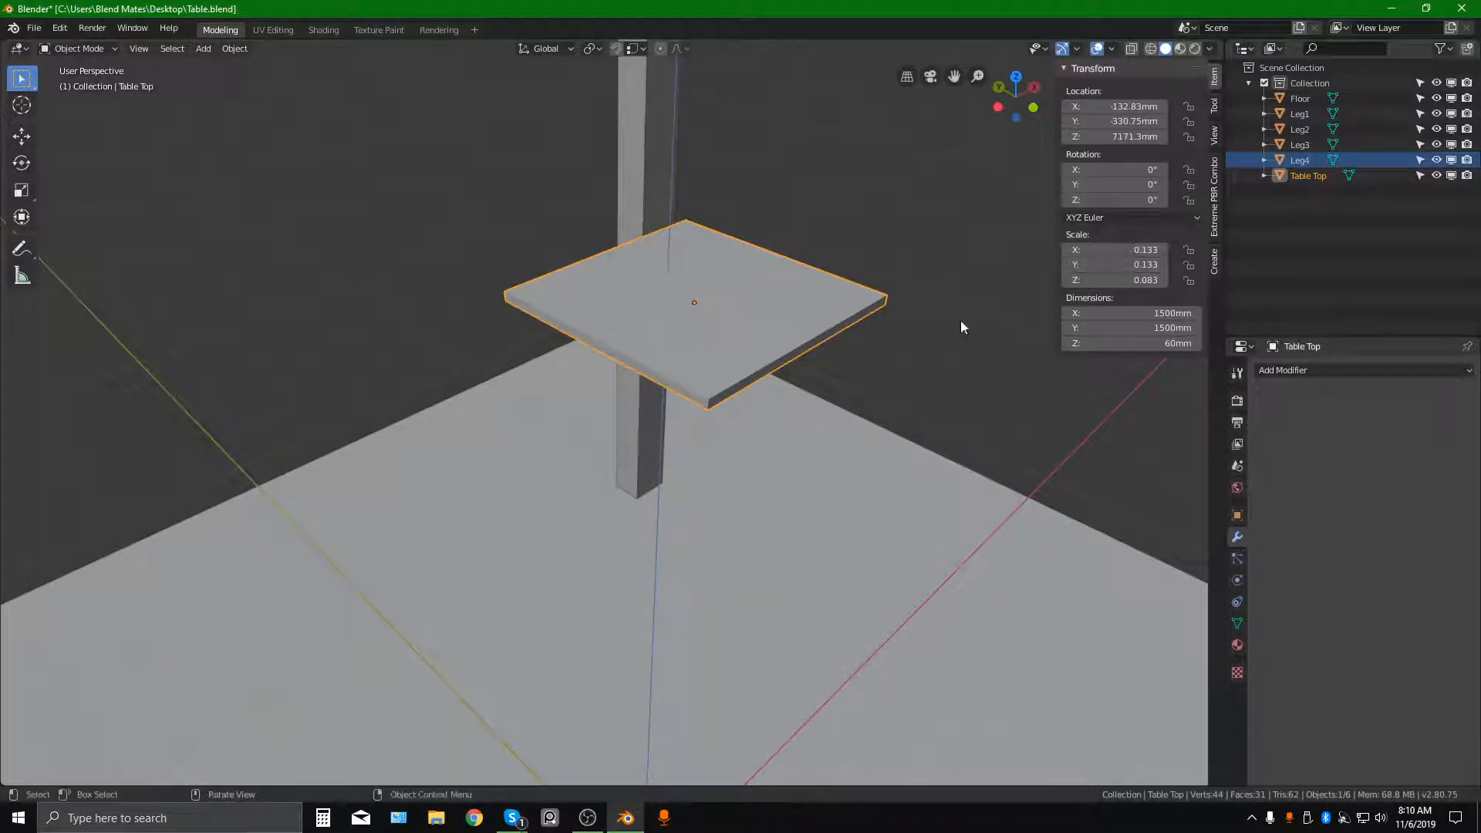
pyautogui.hotkey('ctrl', 'a')
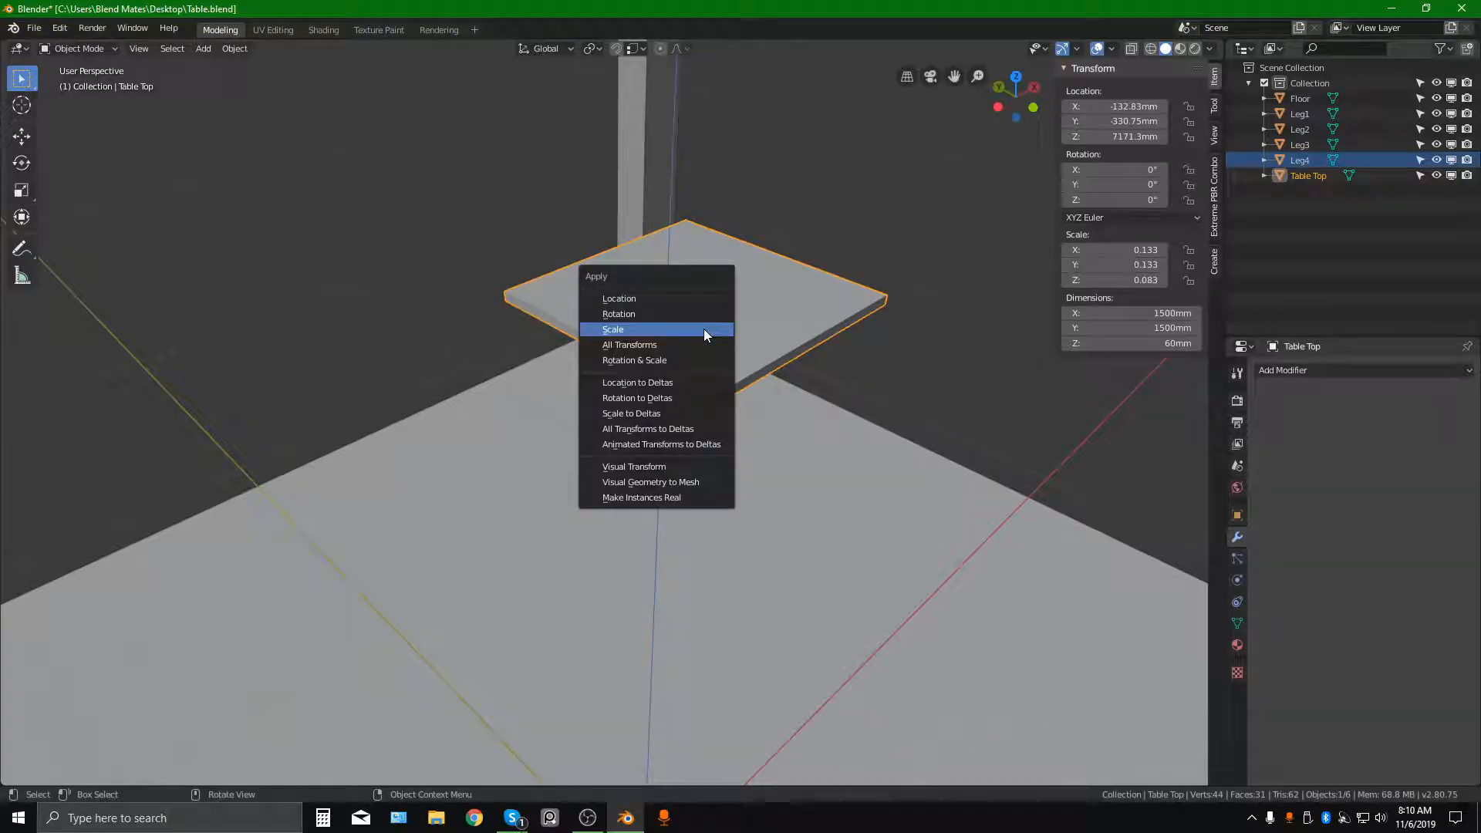
pyautogui.click(608, 331)
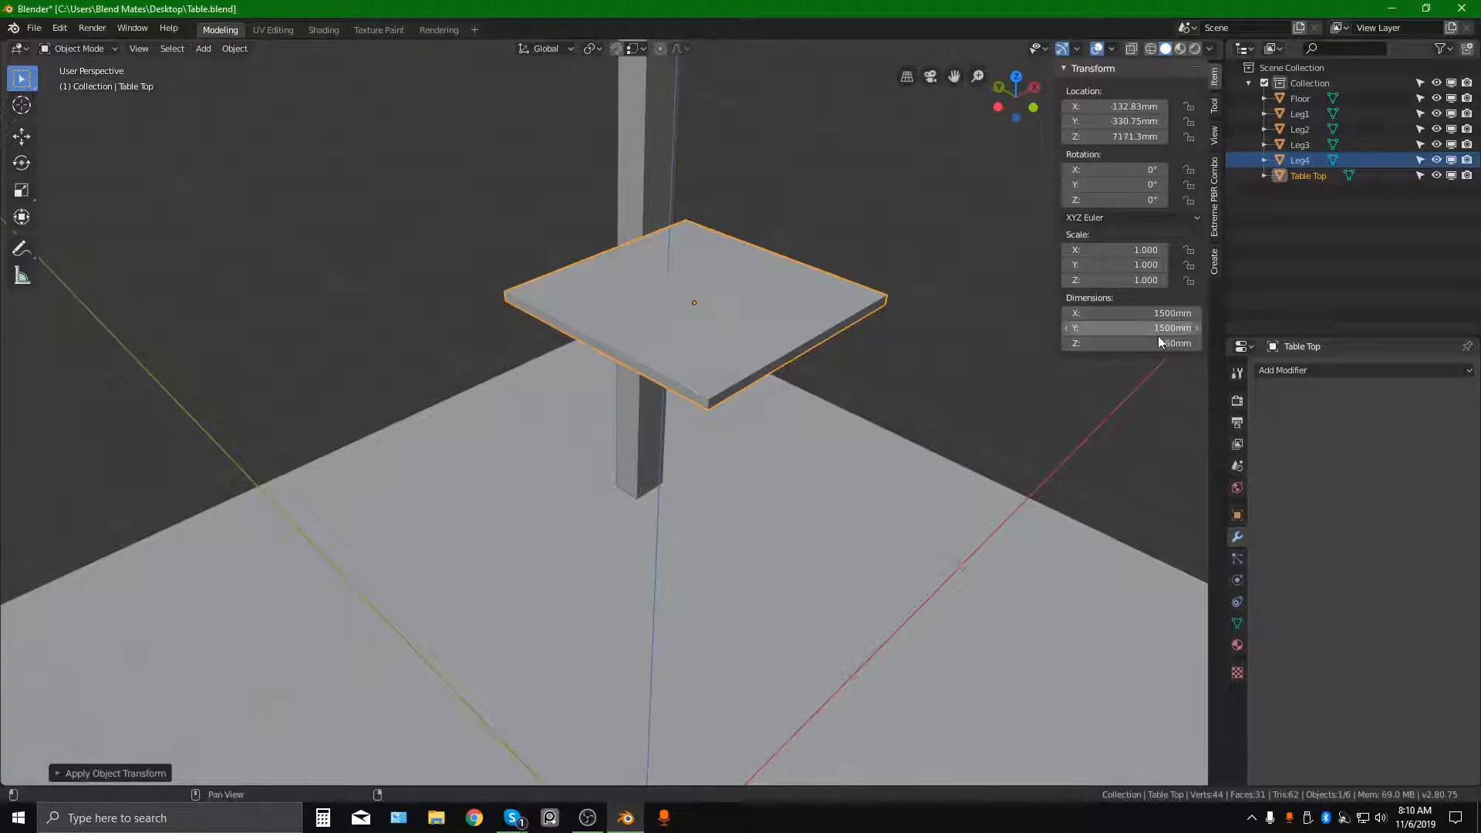
pyautogui.scroll(-8, 705, 383)
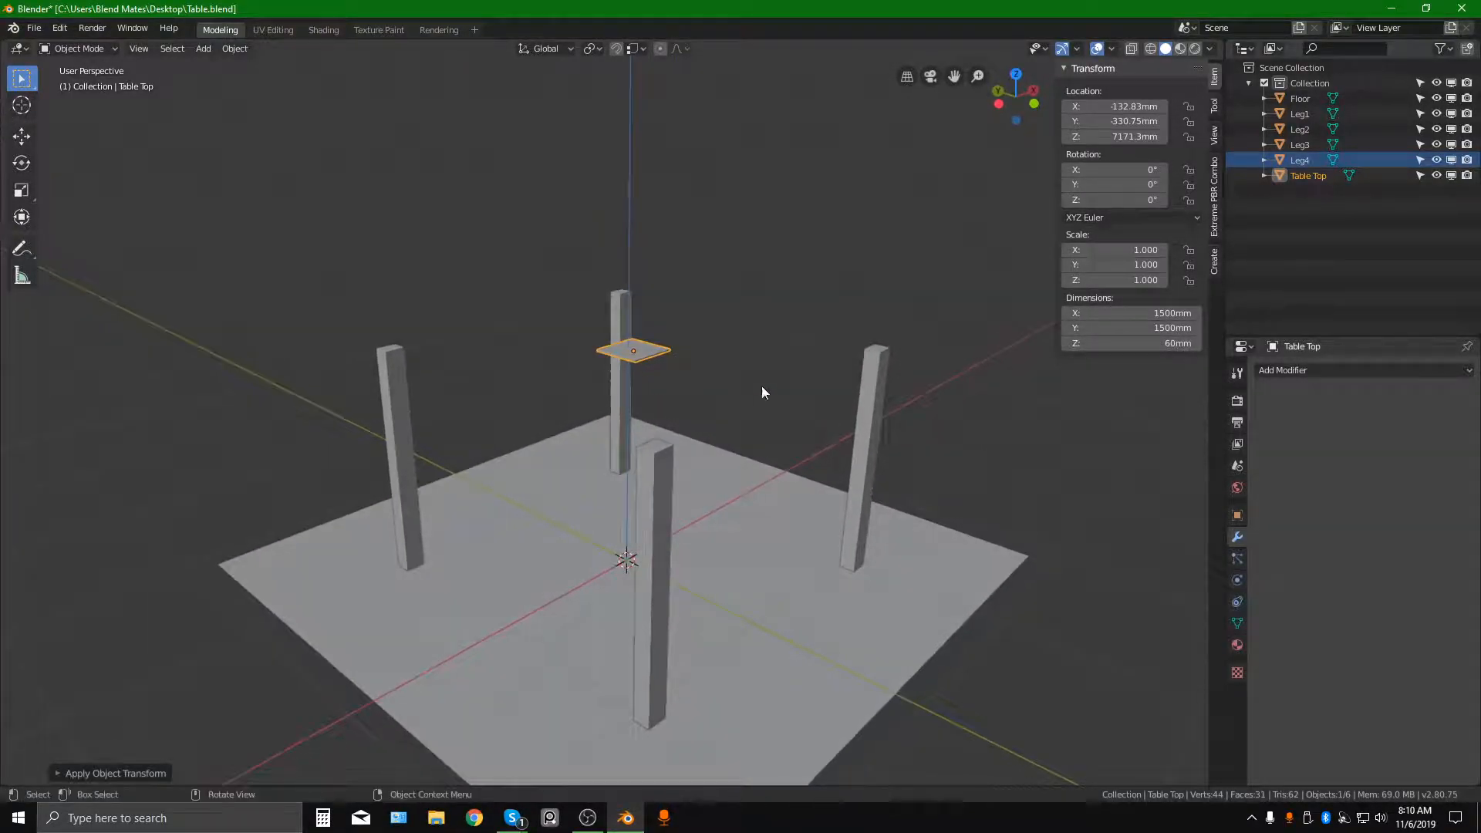
# Set the X and Y dimensions of Leg1, the leg nearest the viewer, to 60 mm each.
pyautogui.click(882, 374)
pyautogui.click(624, 483)
pyautogui.click(395, 400)
pyautogui.click(620, 317)
pyautogui.click(880, 416)
pyautogui.click(652, 495)
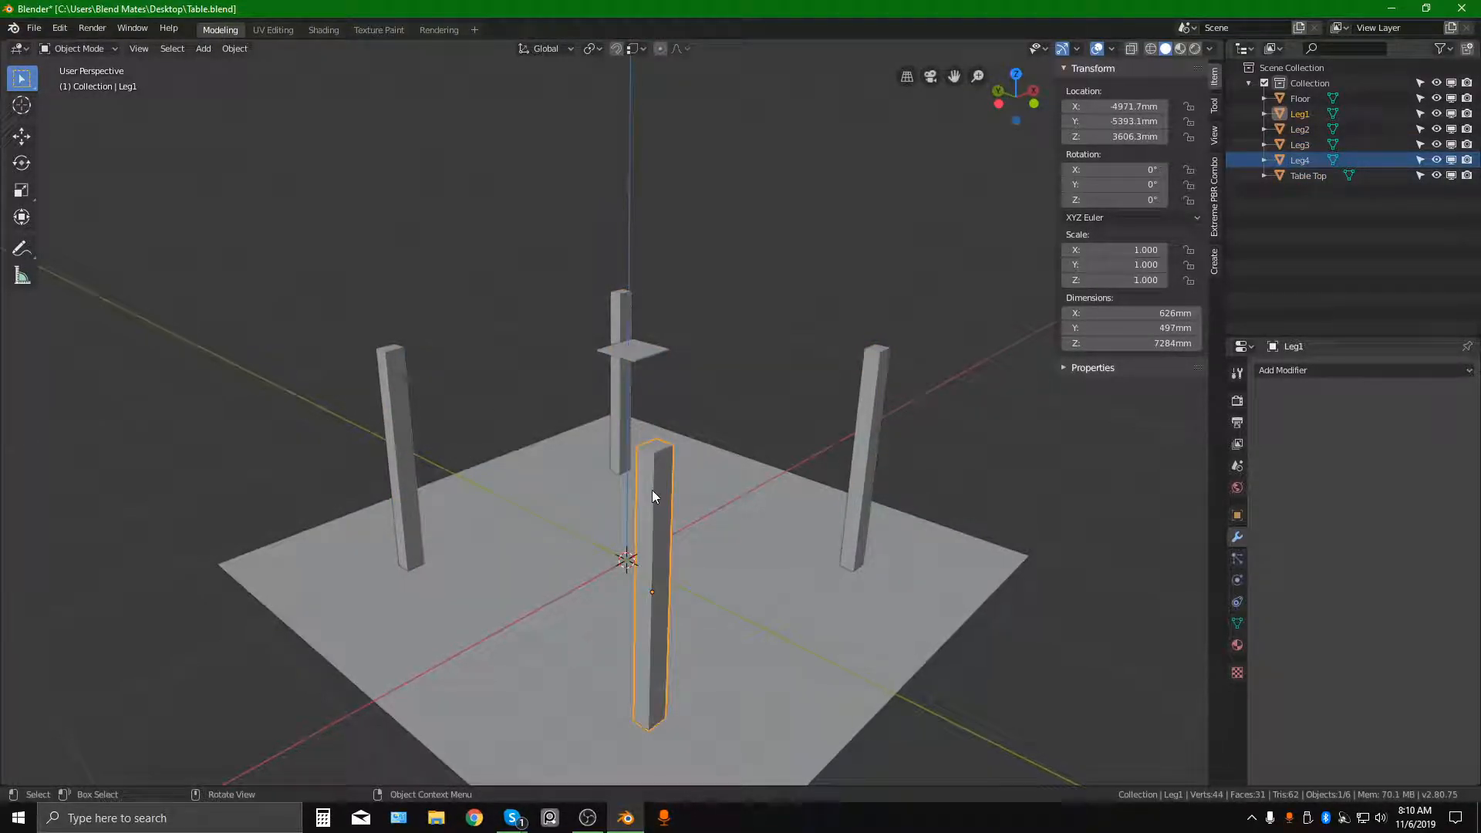
pyautogui.click(1164, 314)
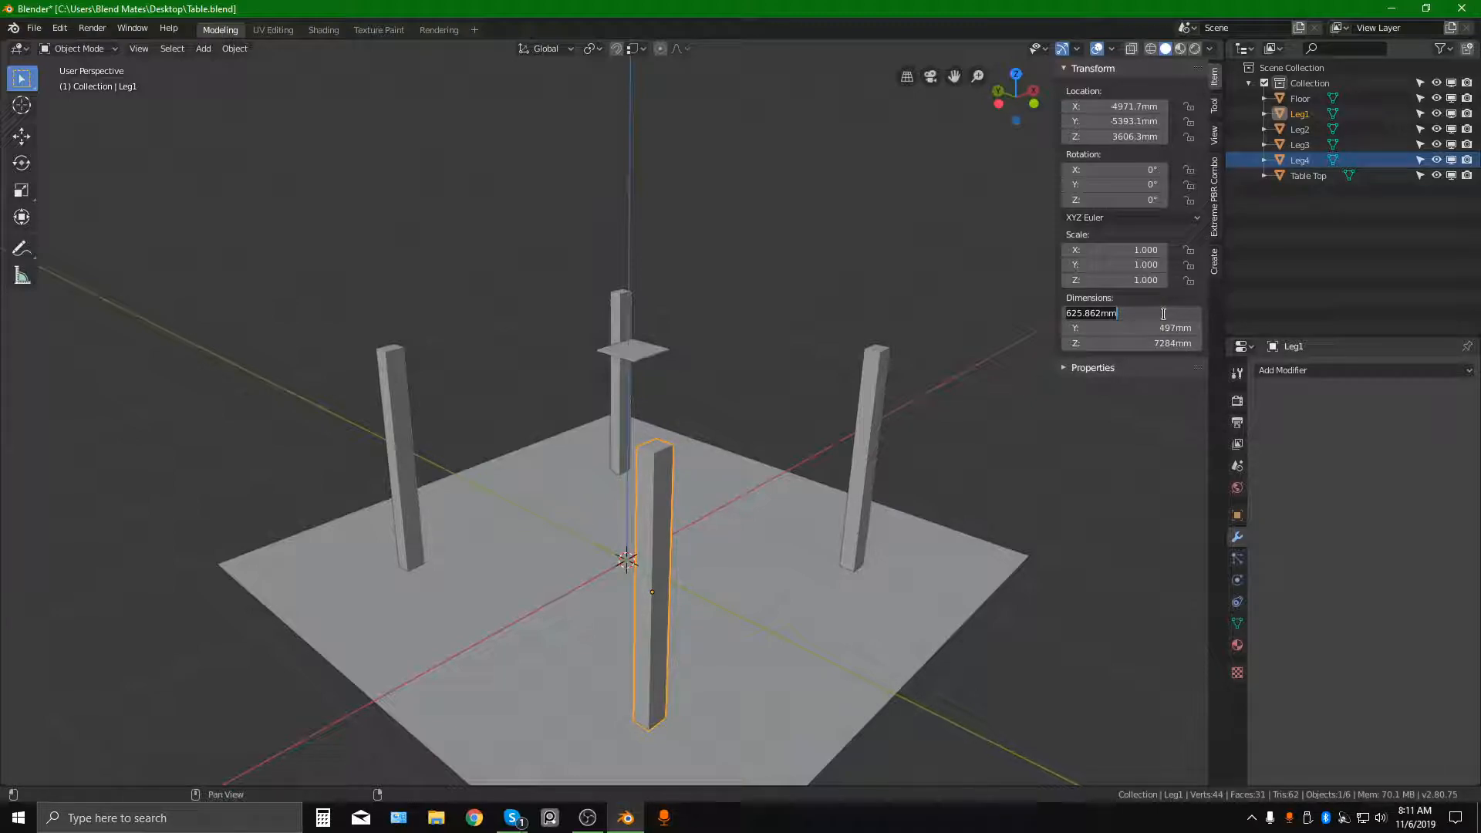
pyautogui.write('60')
pyautogui.press('Tab')
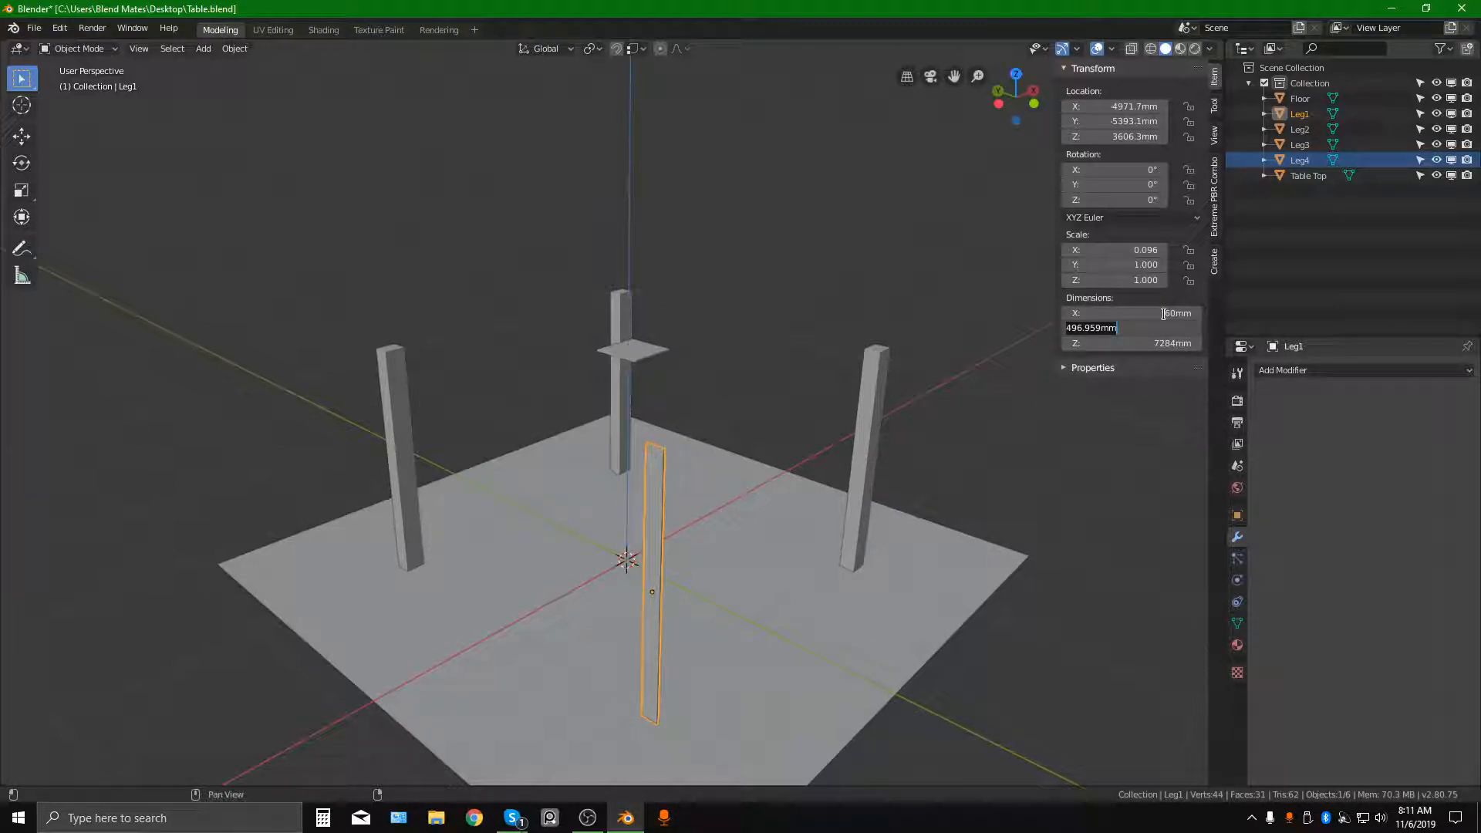
pyautogui.press('Tab')
# Set the Z dimension of Leg1 to 750 mm.
pyautogui.click(1139, 347)
pyautogui.moveTo(1136, 346); pyautogui.dragTo(1041, 343)
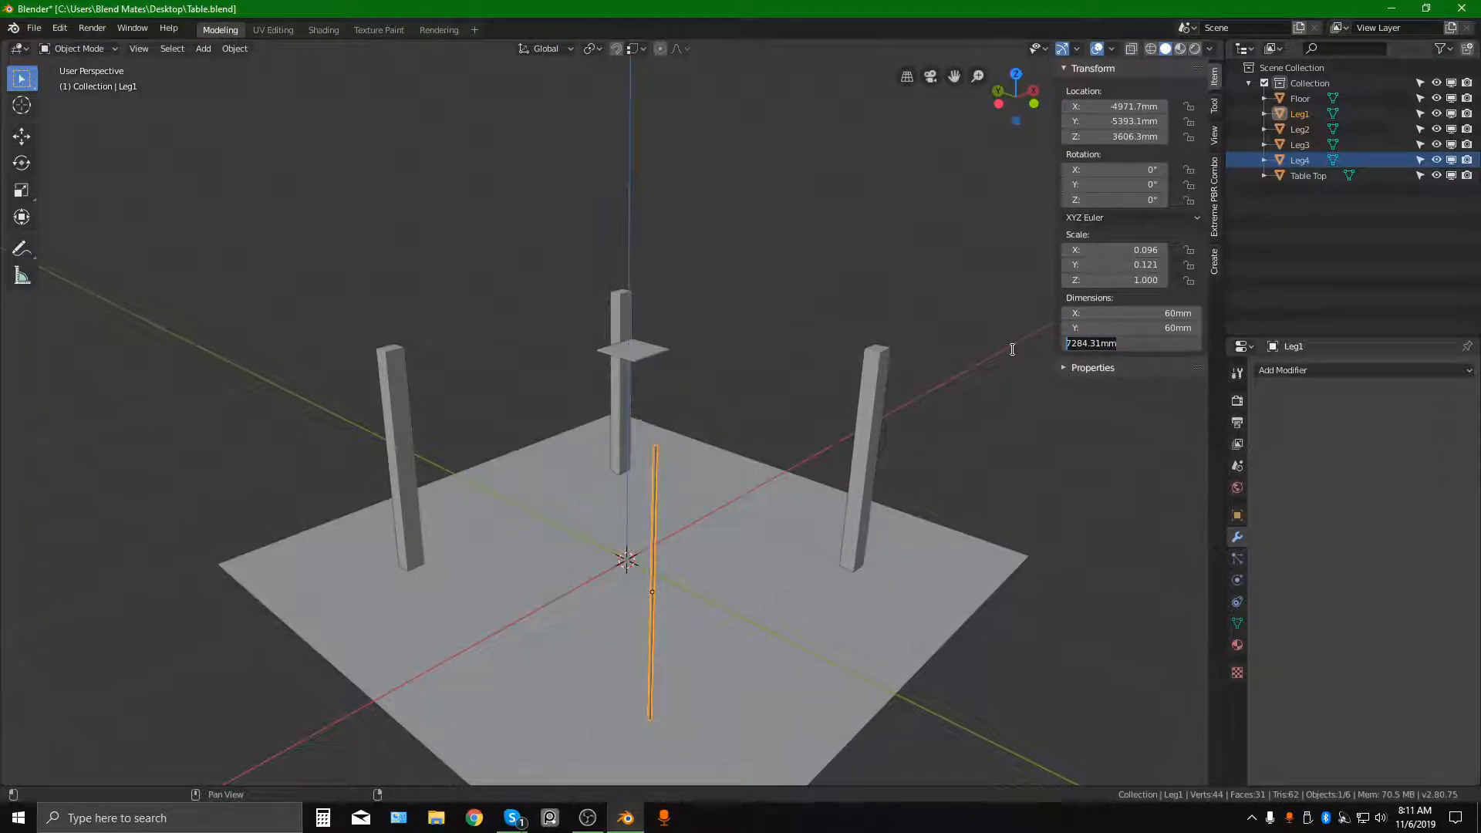
pyautogui.press('BackSpace')
pyautogui.write('50')
pyautogui.press('Return')
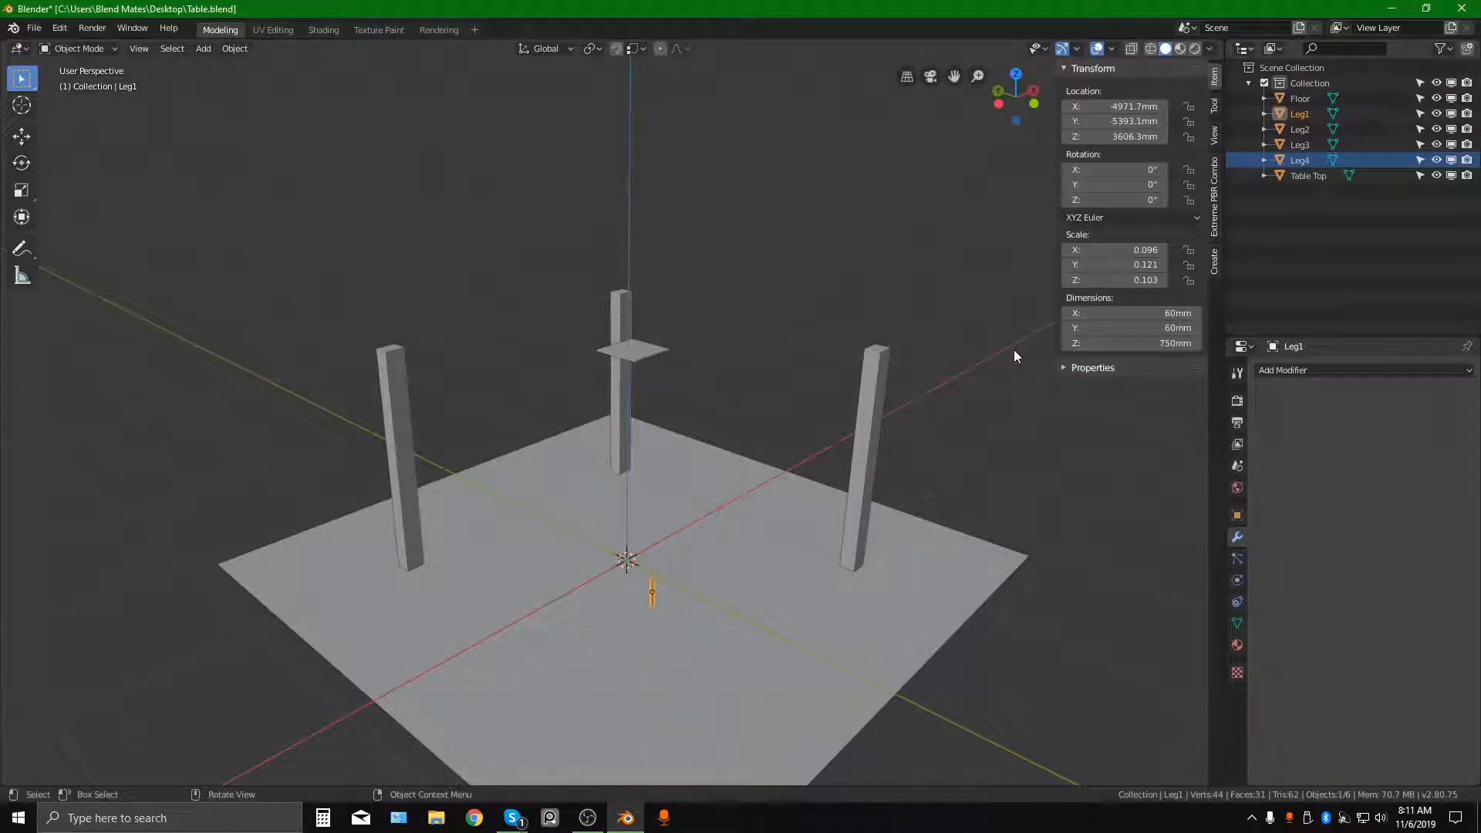
# Select the shrunken Leg1 and move it freely up off the floor towards the height of the table top.
pyautogui.click(648, 602)
pyautogui.scroll(3, 655, 605)
pyautogui.scroll(-4, 655, 604)
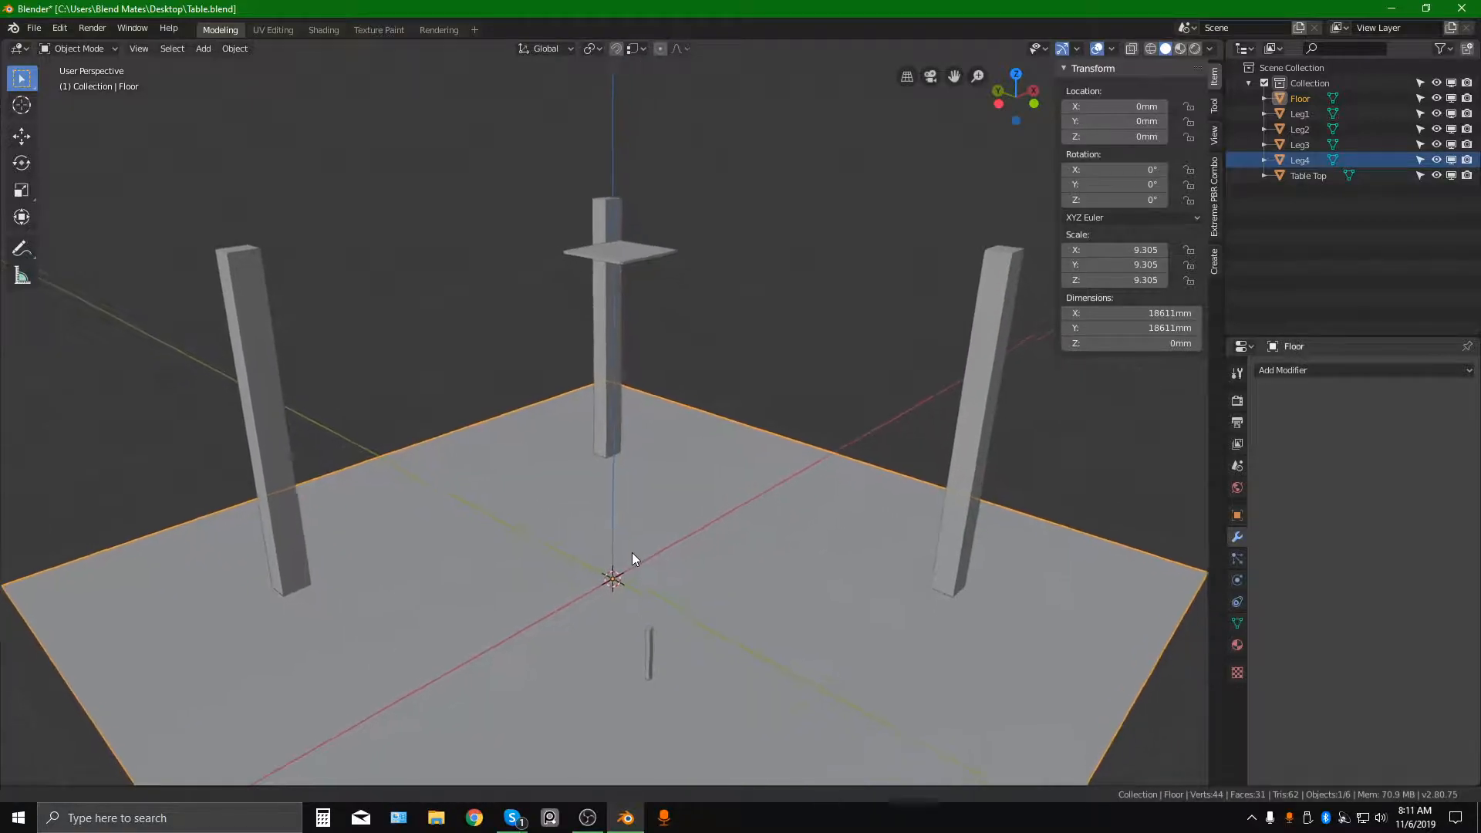
pyautogui.click(637, 600)
pyautogui.click(624, 220)
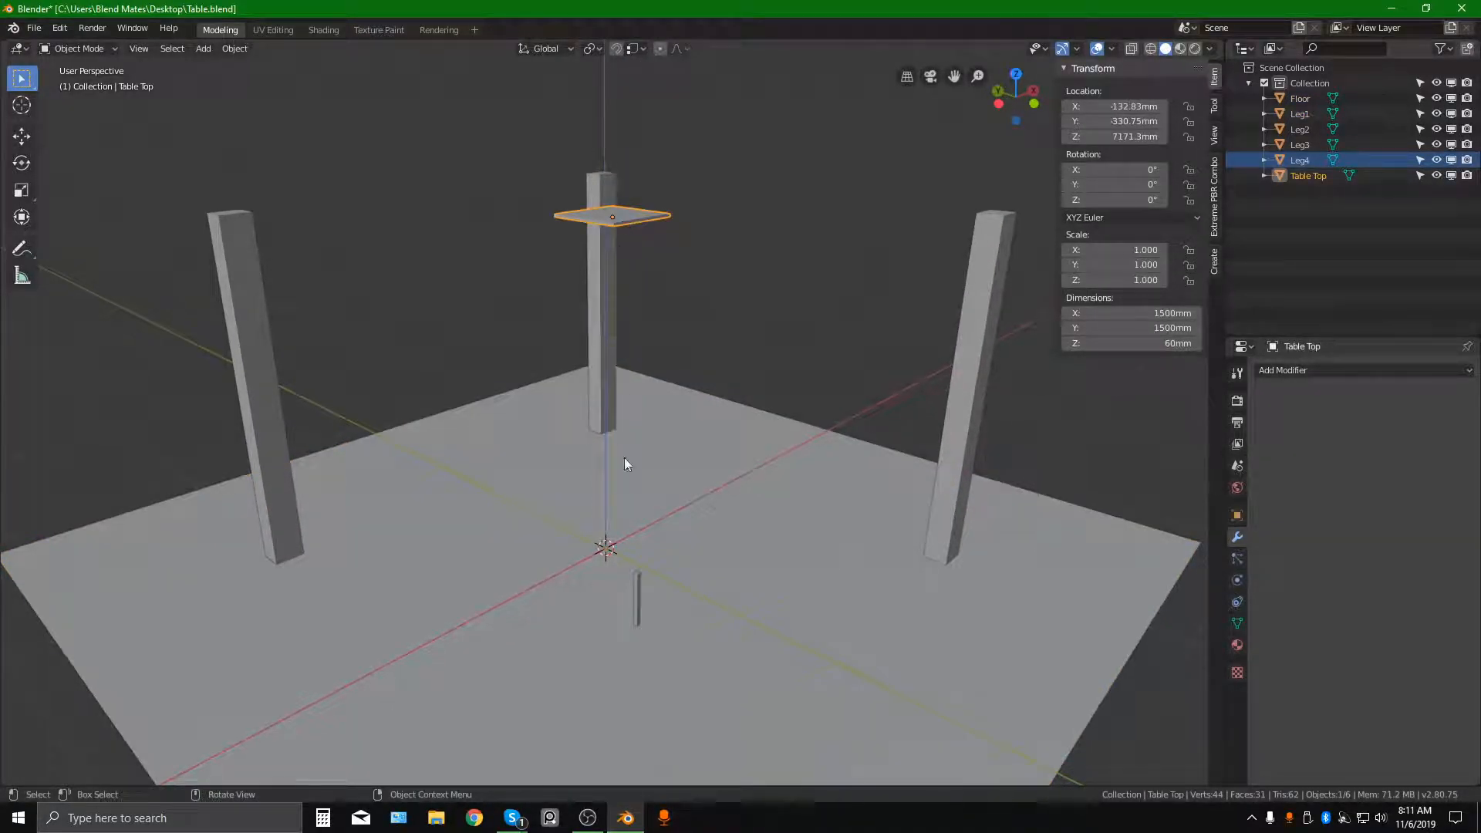
pyautogui.click(637, 599)
pyautogui.moveTo(655, 658); pyautogui.dragTo(694, 669, button='middle')
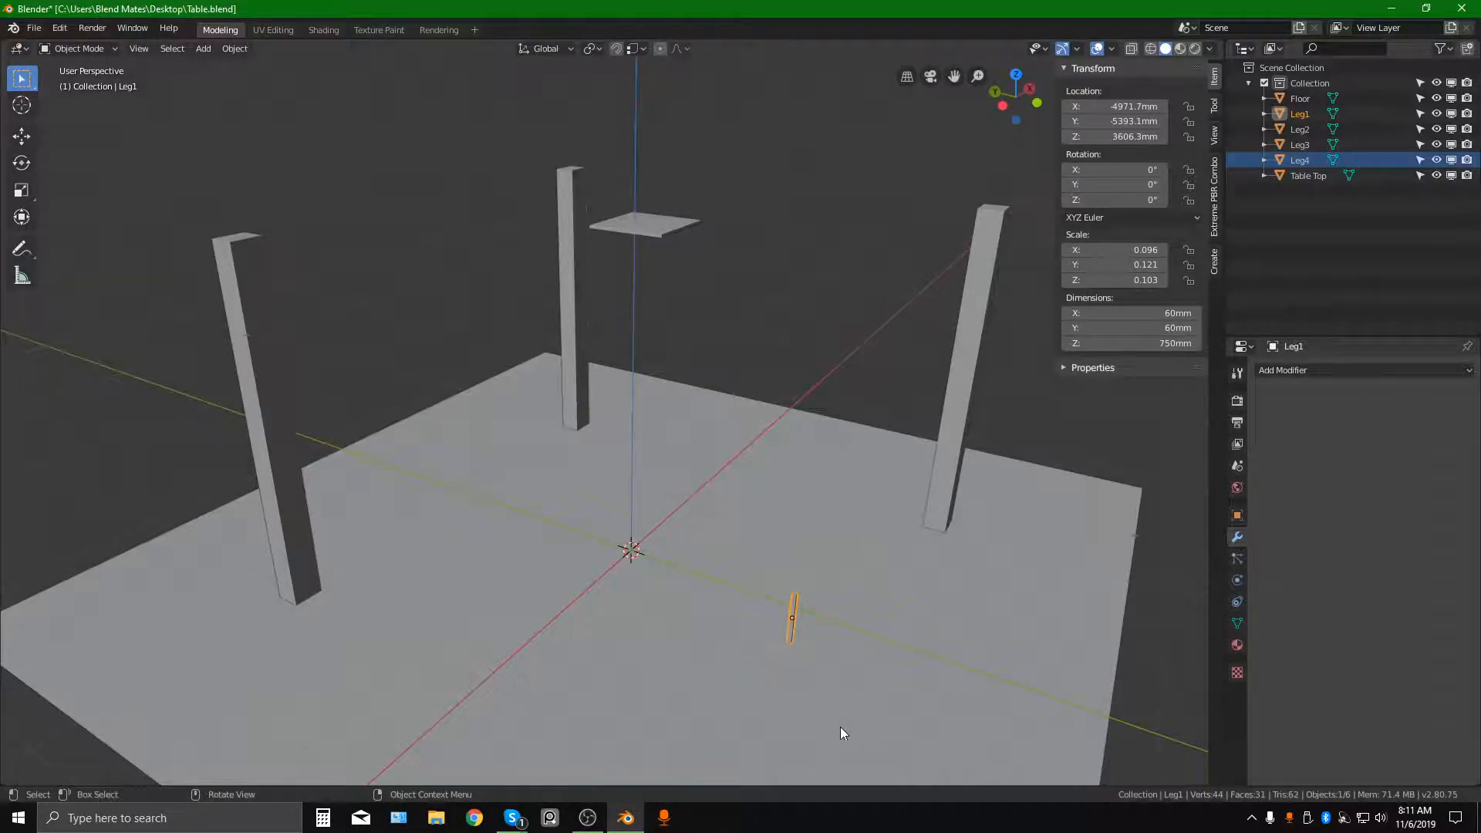
pyautogui.press('g')
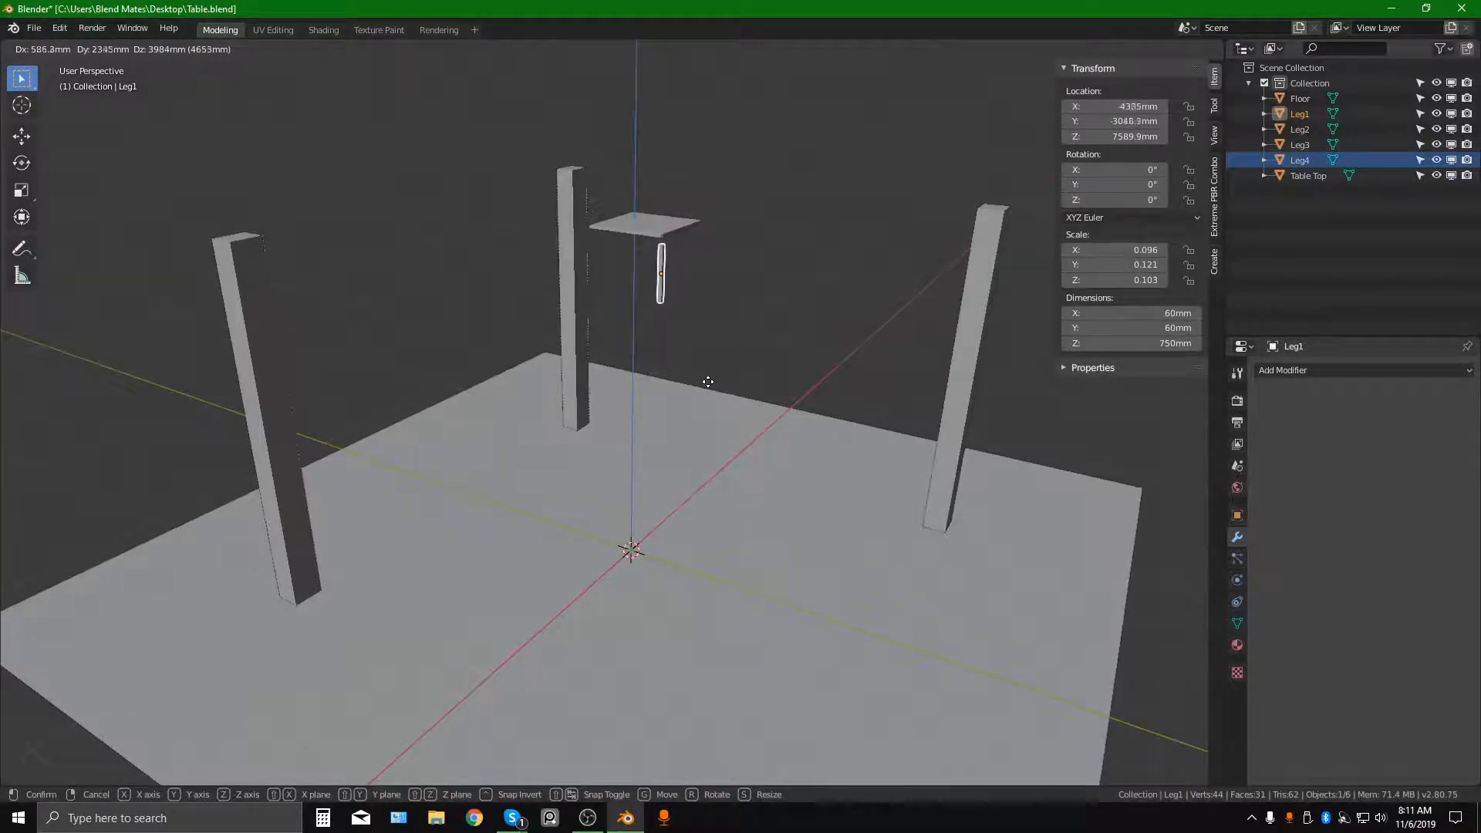
pyautogui.click(704, 376)
# Move Leg1 about 3580 mm along the X axis towards the table top.
pyautogui.click(716, 313)
pyautogui.moveTo(716, 312); pyautogui.dragTo(595, 289, button='middle')
pyautogui.click(245, 256)
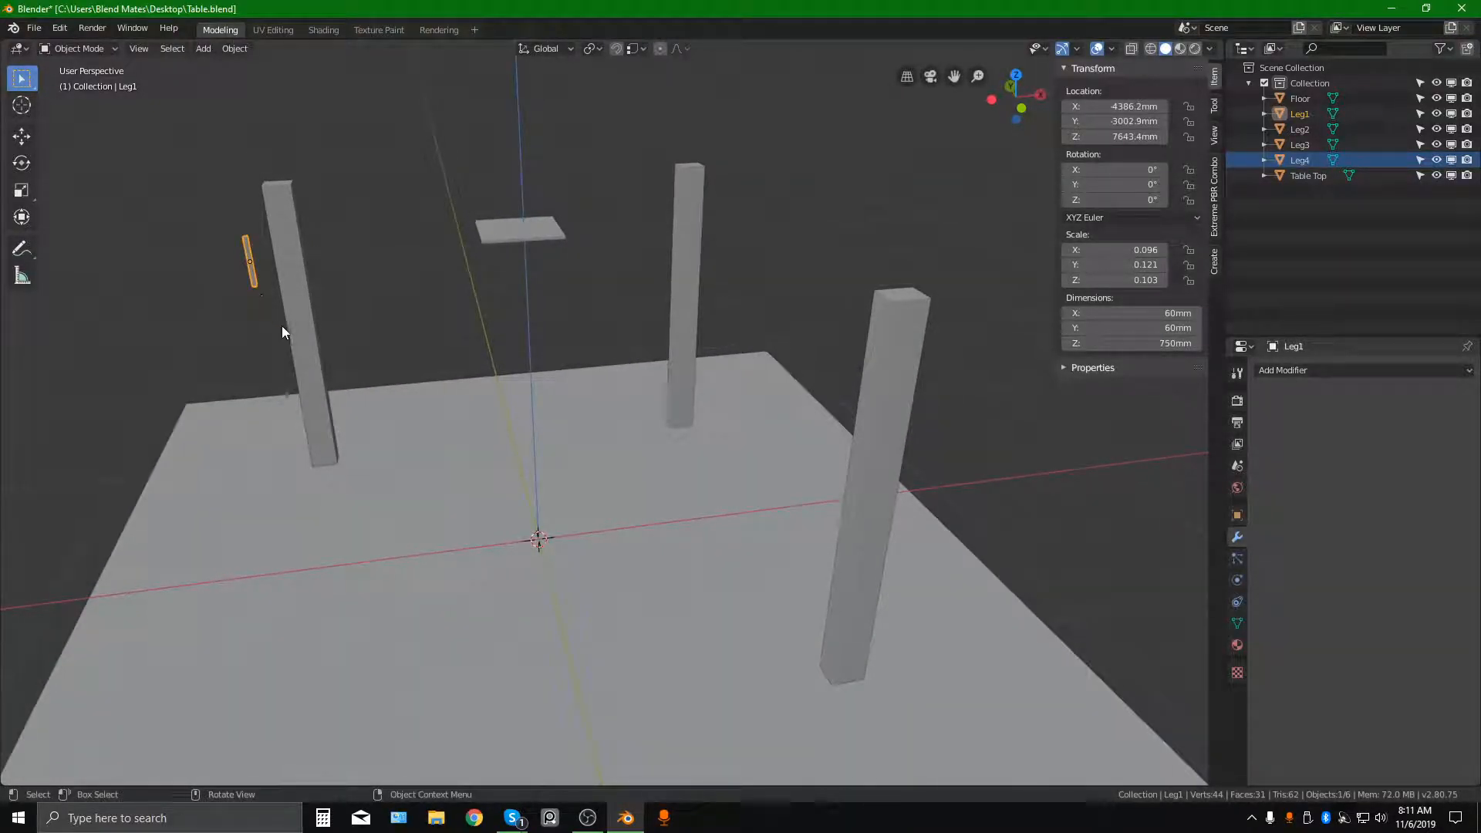
pyautogui.press('g')
pyautogui.press('x')
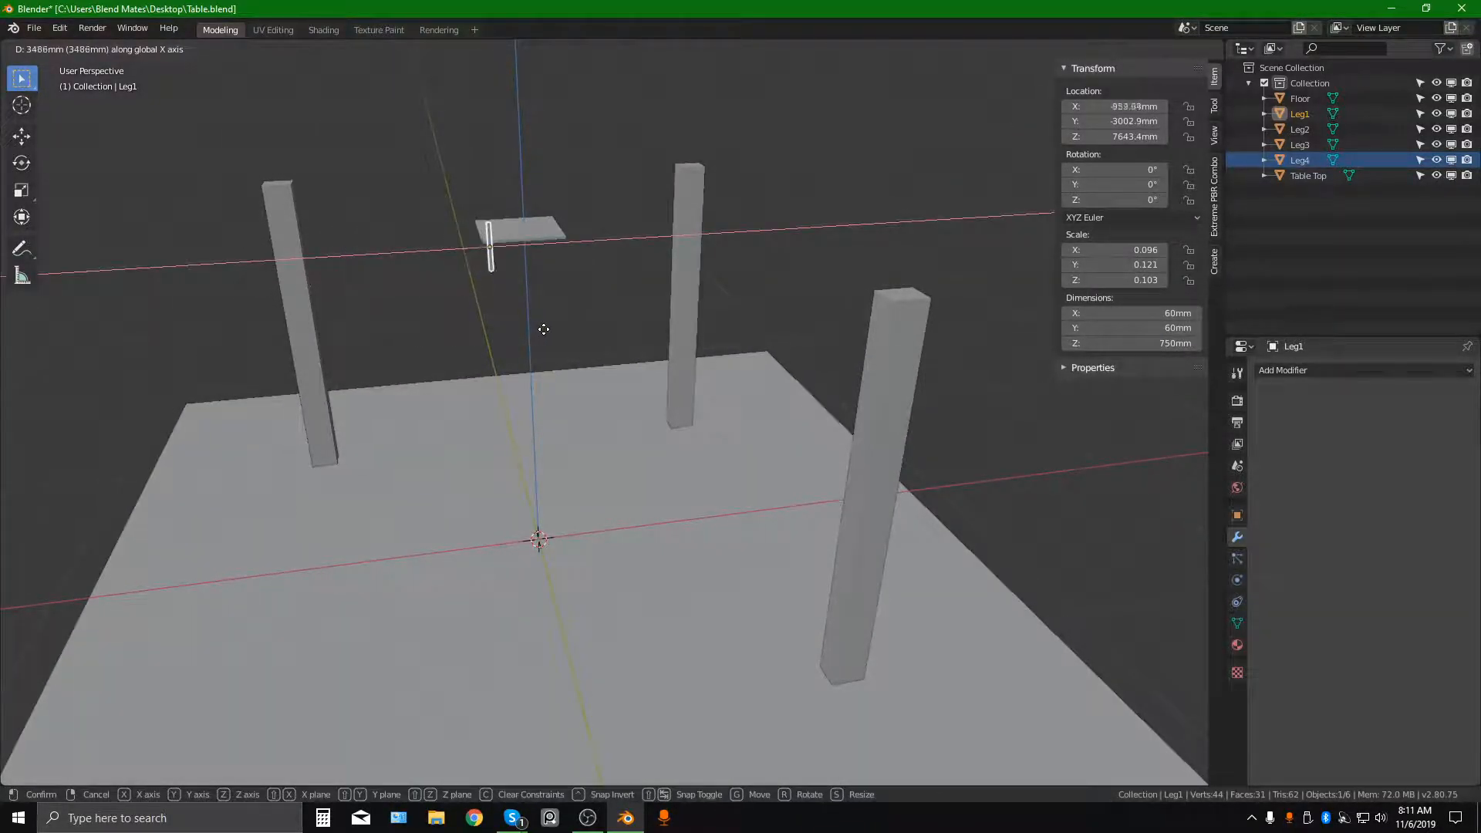
pyautogui.click(547, 327)
# Move Leg1 about 1960 mm along Y and about 820 mm down along Z, under the table top's near corner.
pyautogui.moveTo(547, 327); pyautogui.dragTo(587, 373, button='middle')
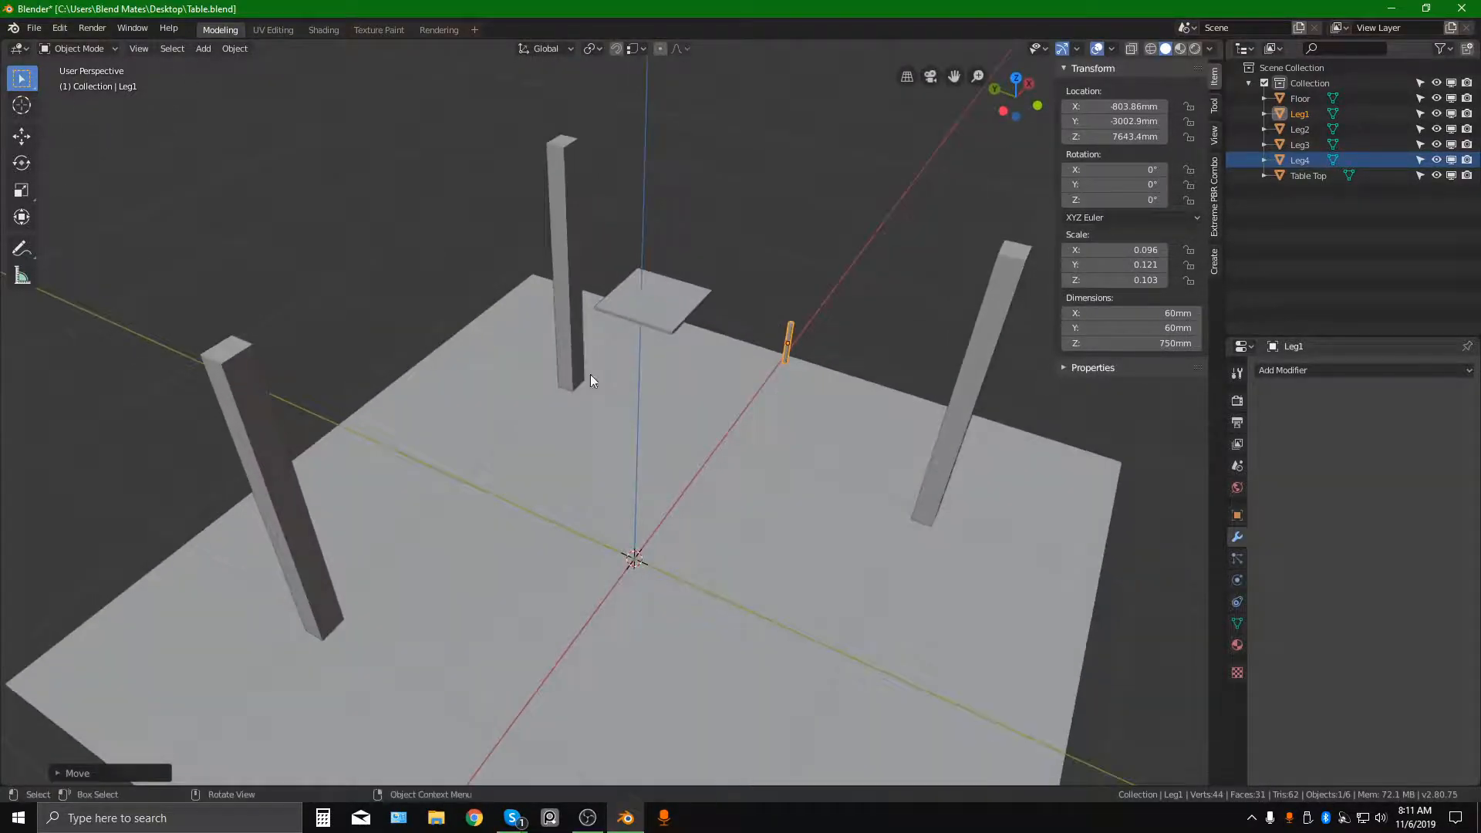
pyautogui.press('g')
pyautogui.press('y')
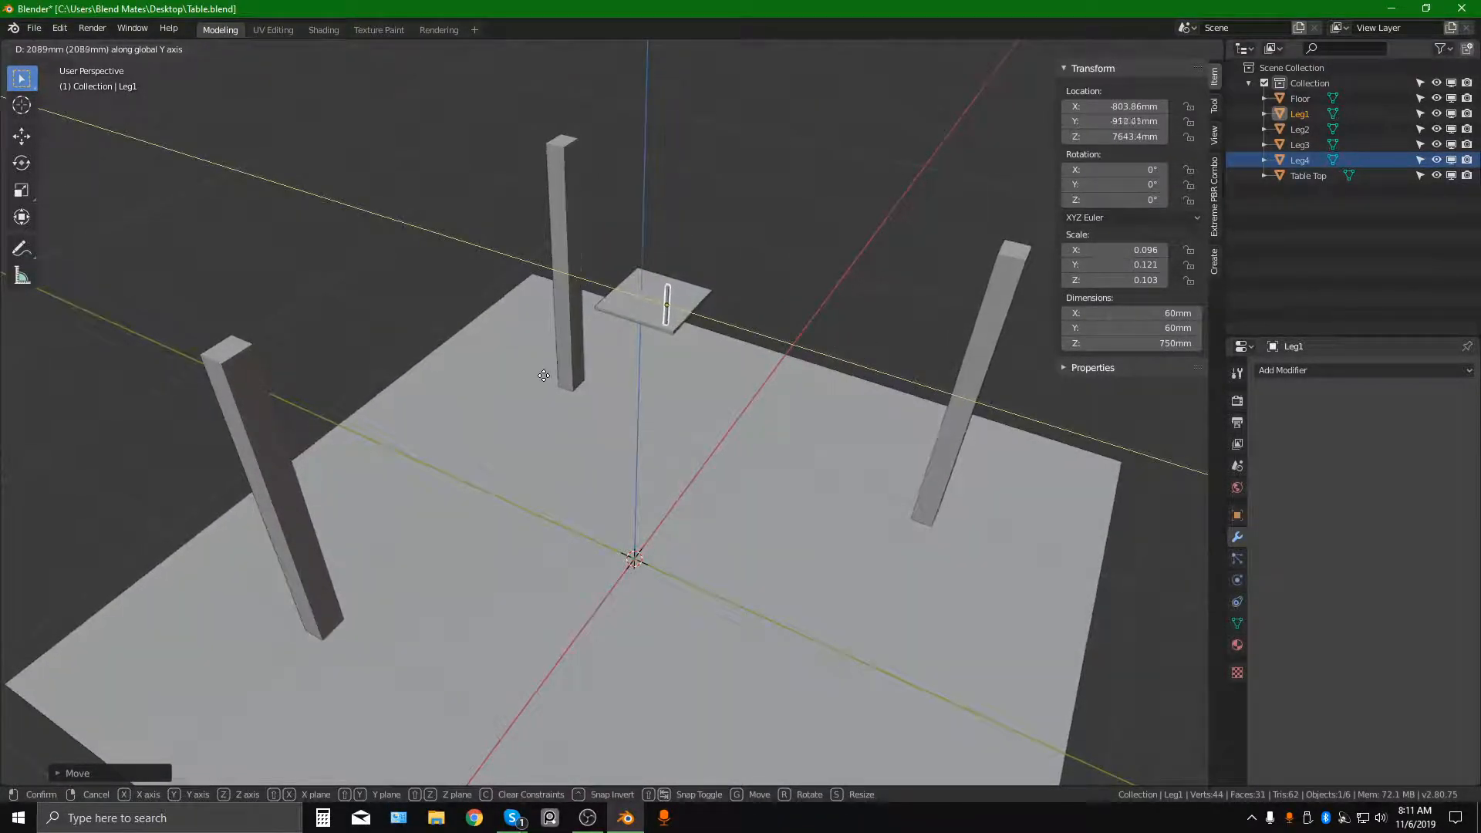
pyautogui.click(553, 379)
pyautogui.moveTo(553, 378); pyautogui.dragTo(637, 316, button='middle')
pyautogui.press('g')
pyautogui.press('z')
pyautogui.click(641, 367)
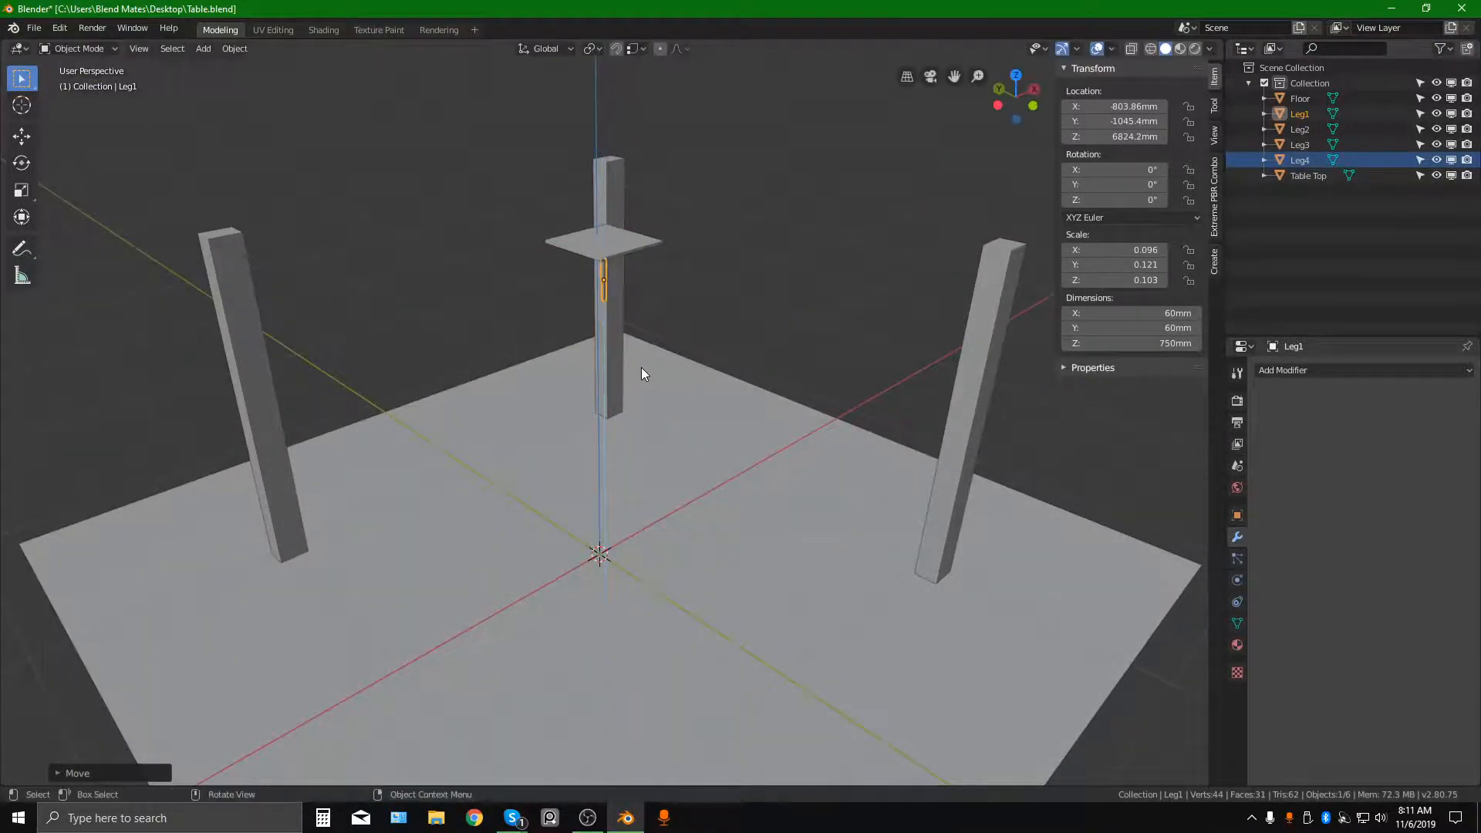
# Delete the three remaining oversized legs, Leg3, Leg4 and Leg2.
pyautogui.moveTo(641, 367); pyautogui.dragTo(592, 222, button='middle')
pyautogui.scroll(6, 645, 256)
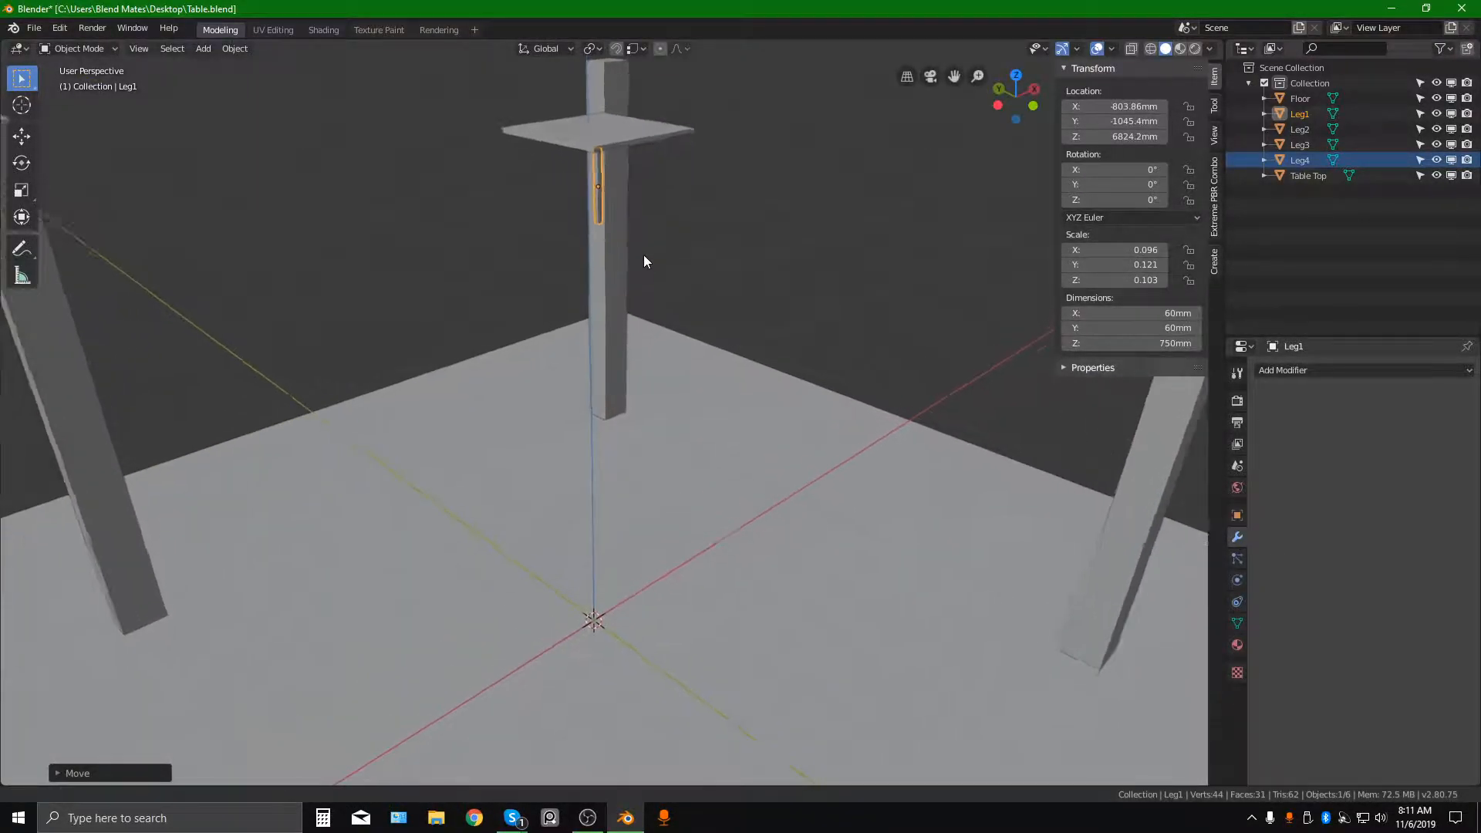
pyautogui.scroll(-4, 663, 354)
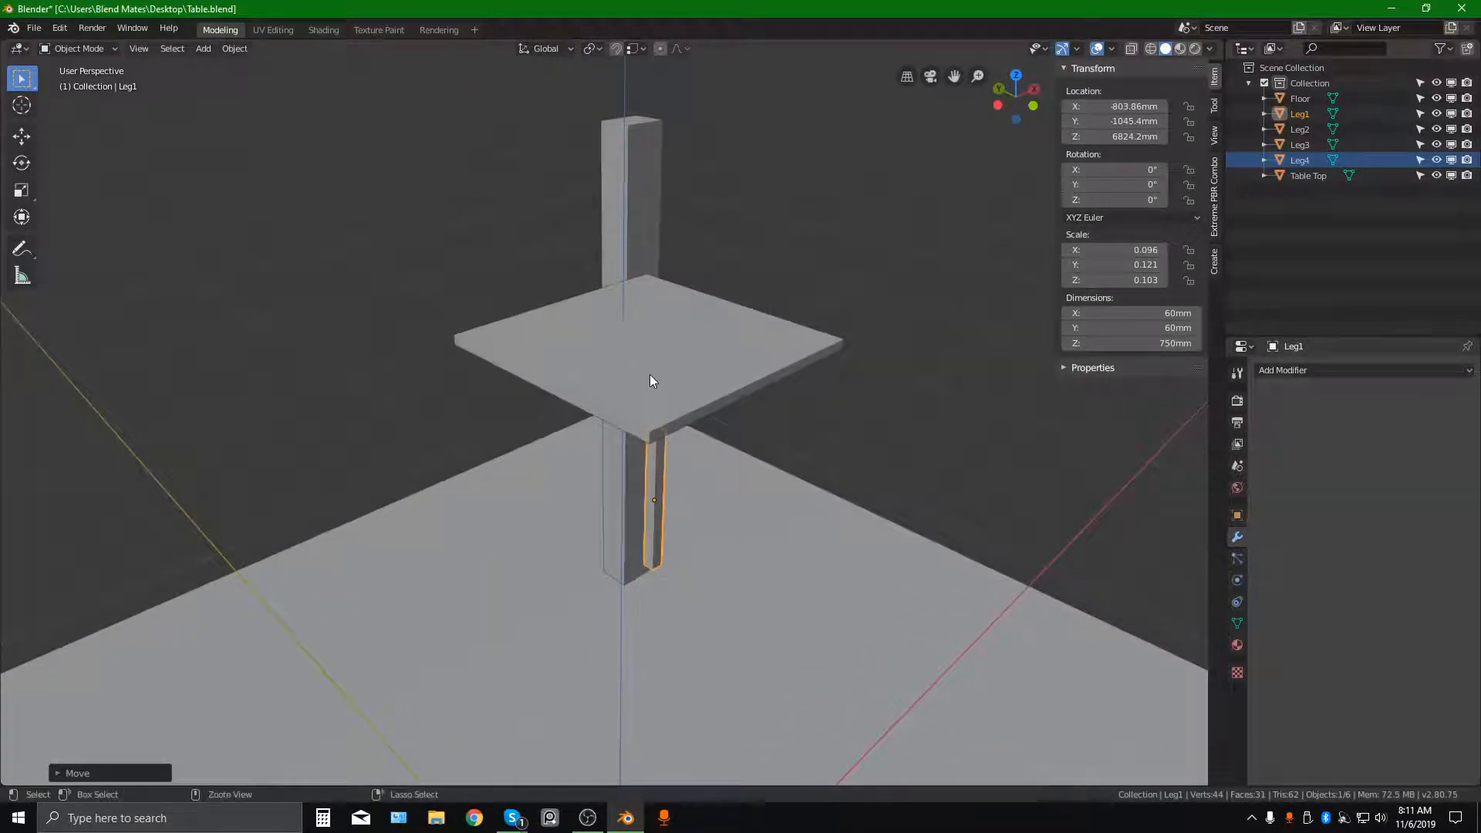
pyautogui.scroll(-4, 650, 373)
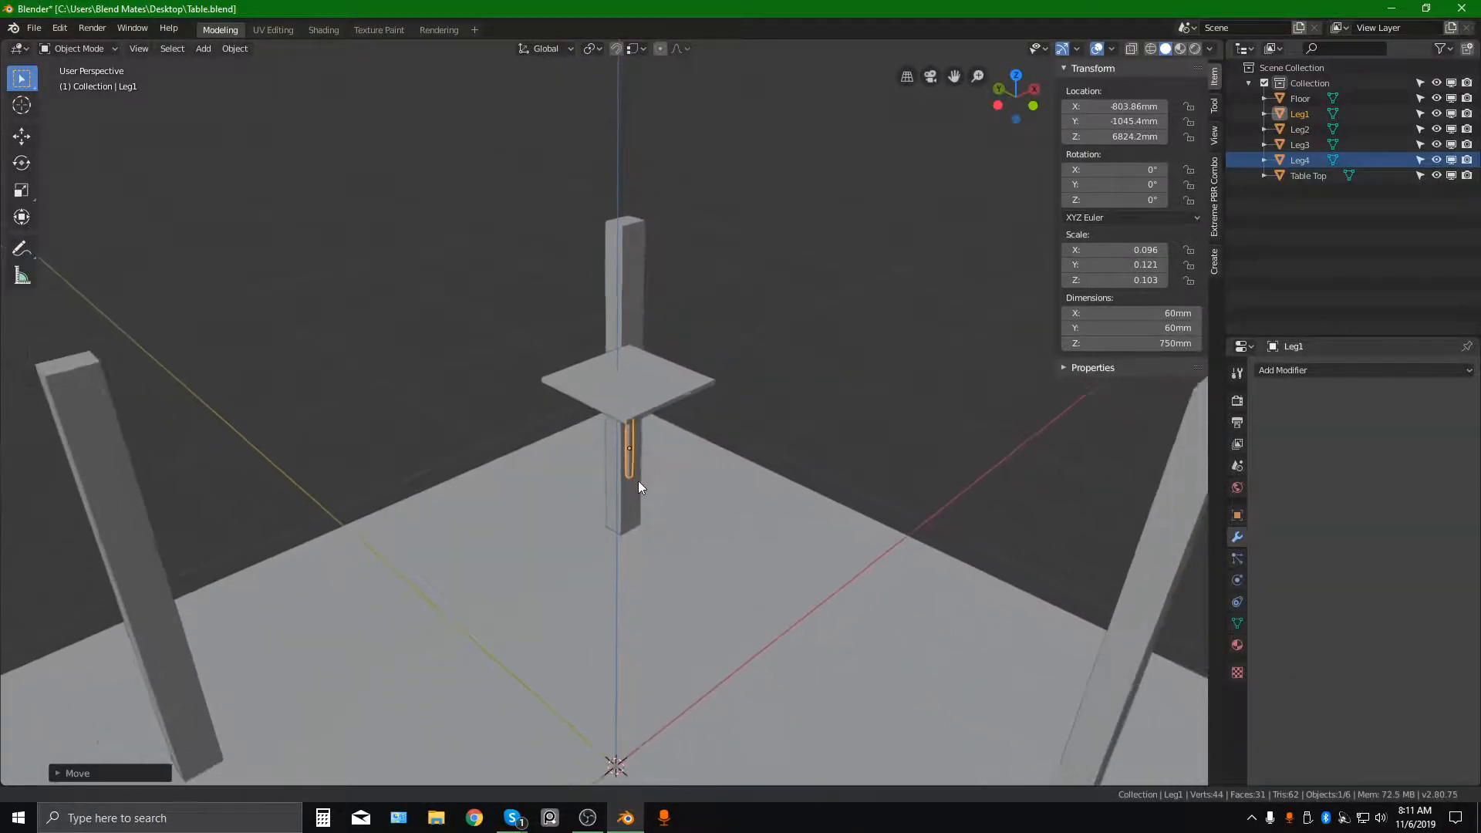
pyautogui.click(618, 428)
pyautogui.click(283, 418)
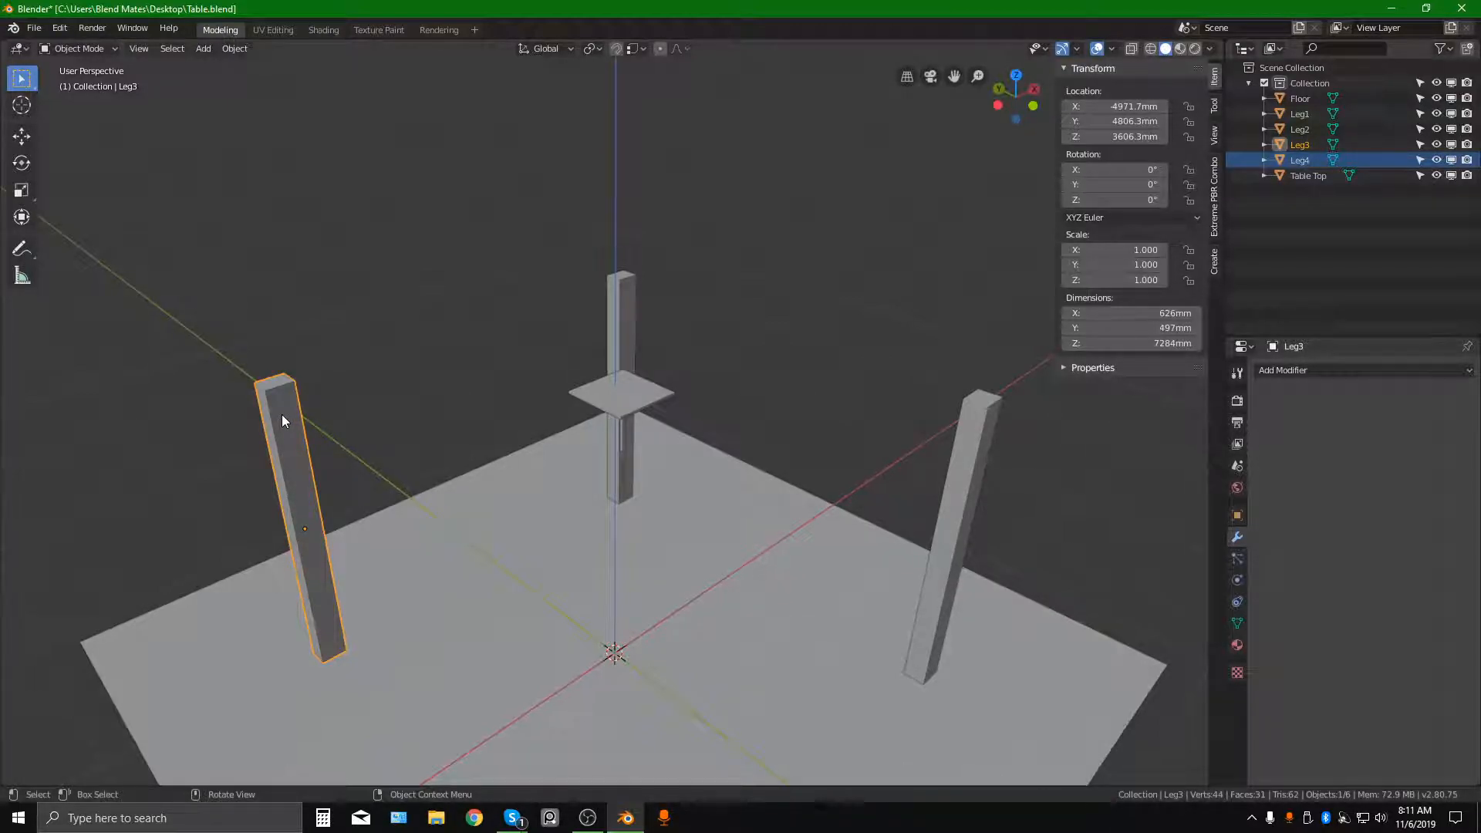
pyautogui.press('Delete')
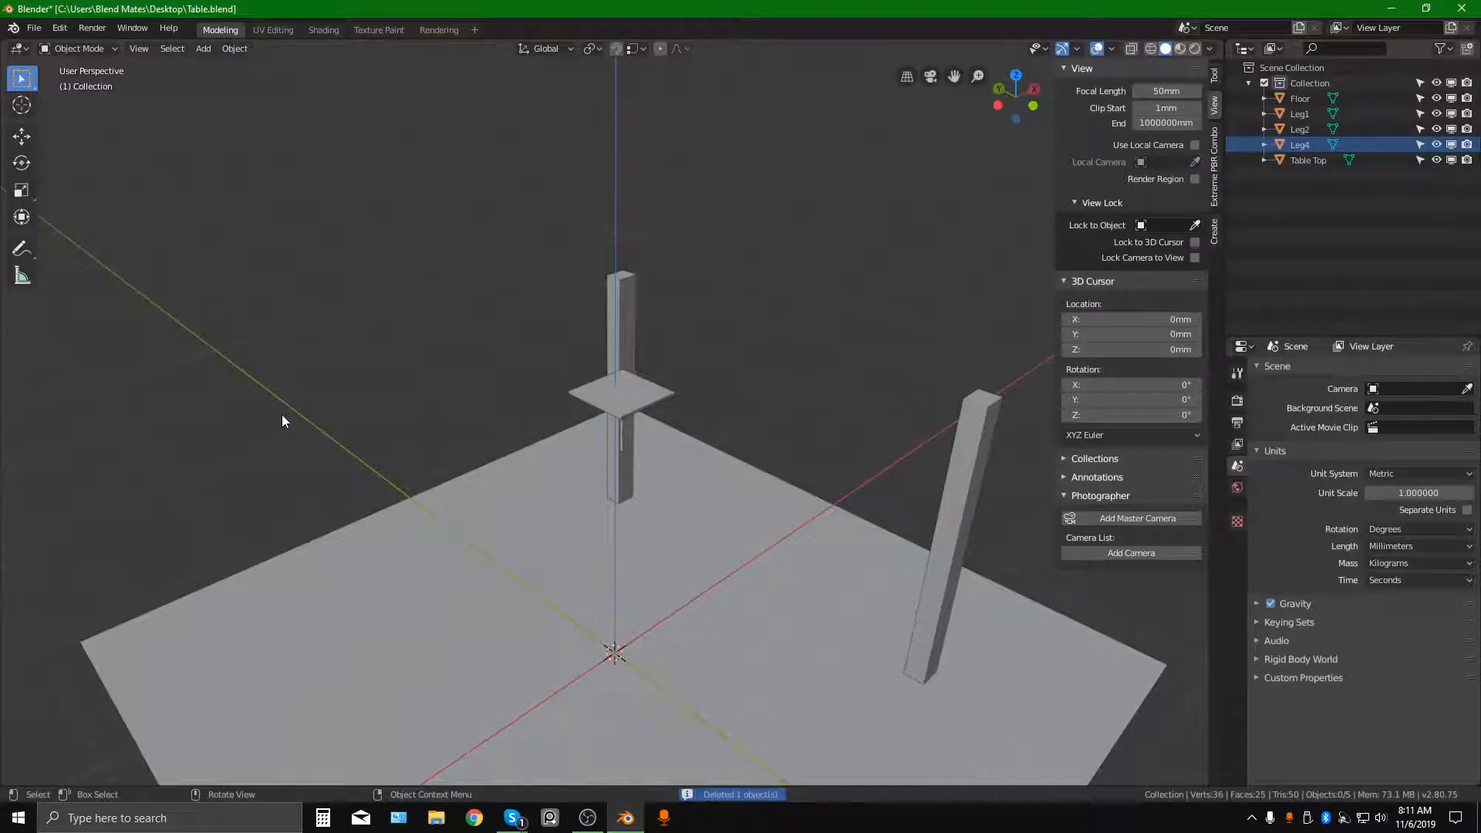
pyautogui.click(627, 301)
pyautogui.press('x')
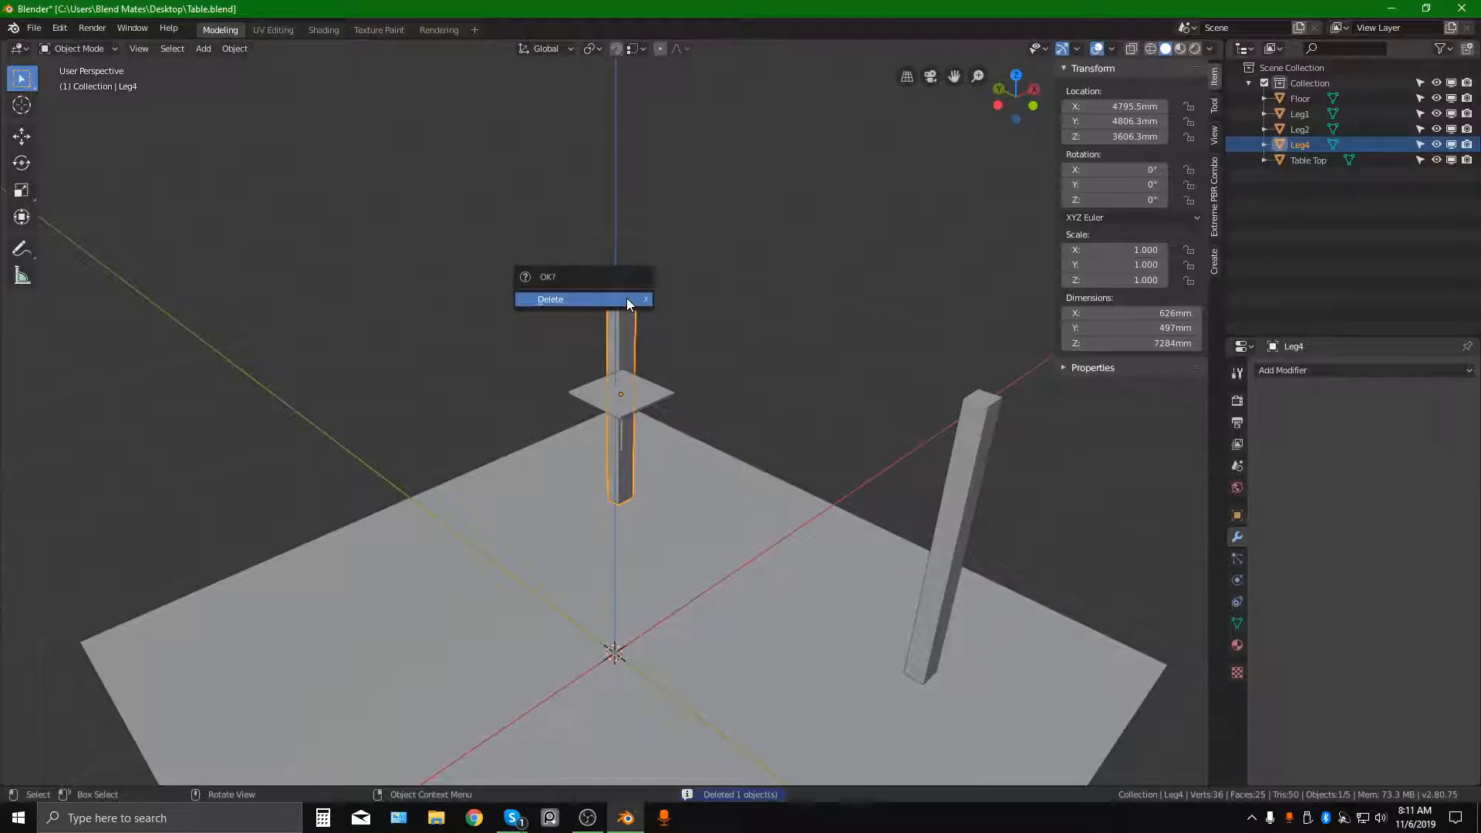
pyautogui.click(605, 299)
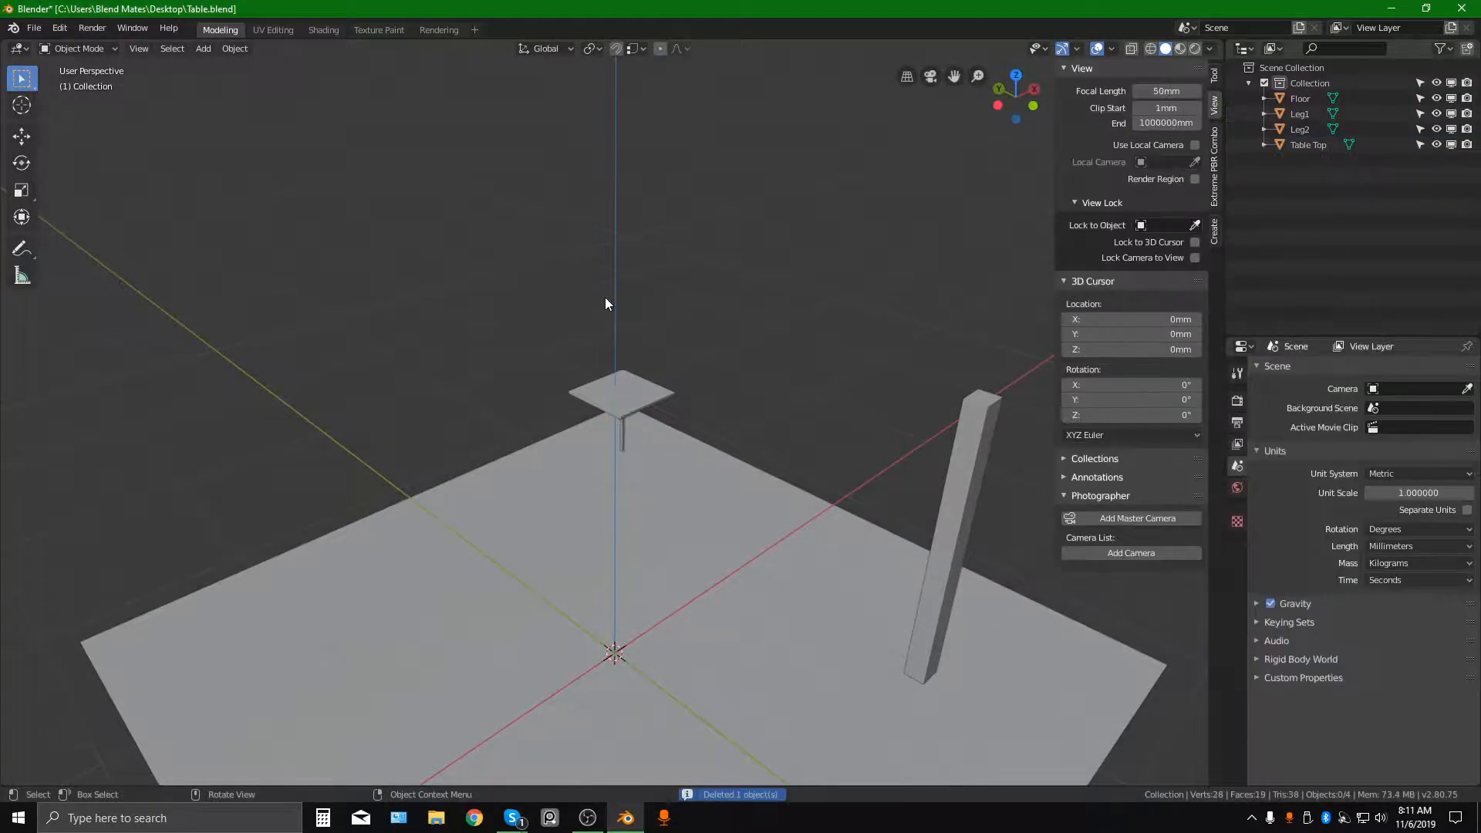
pyautogui.click(966, 465)
pyautogui.press('Delete')
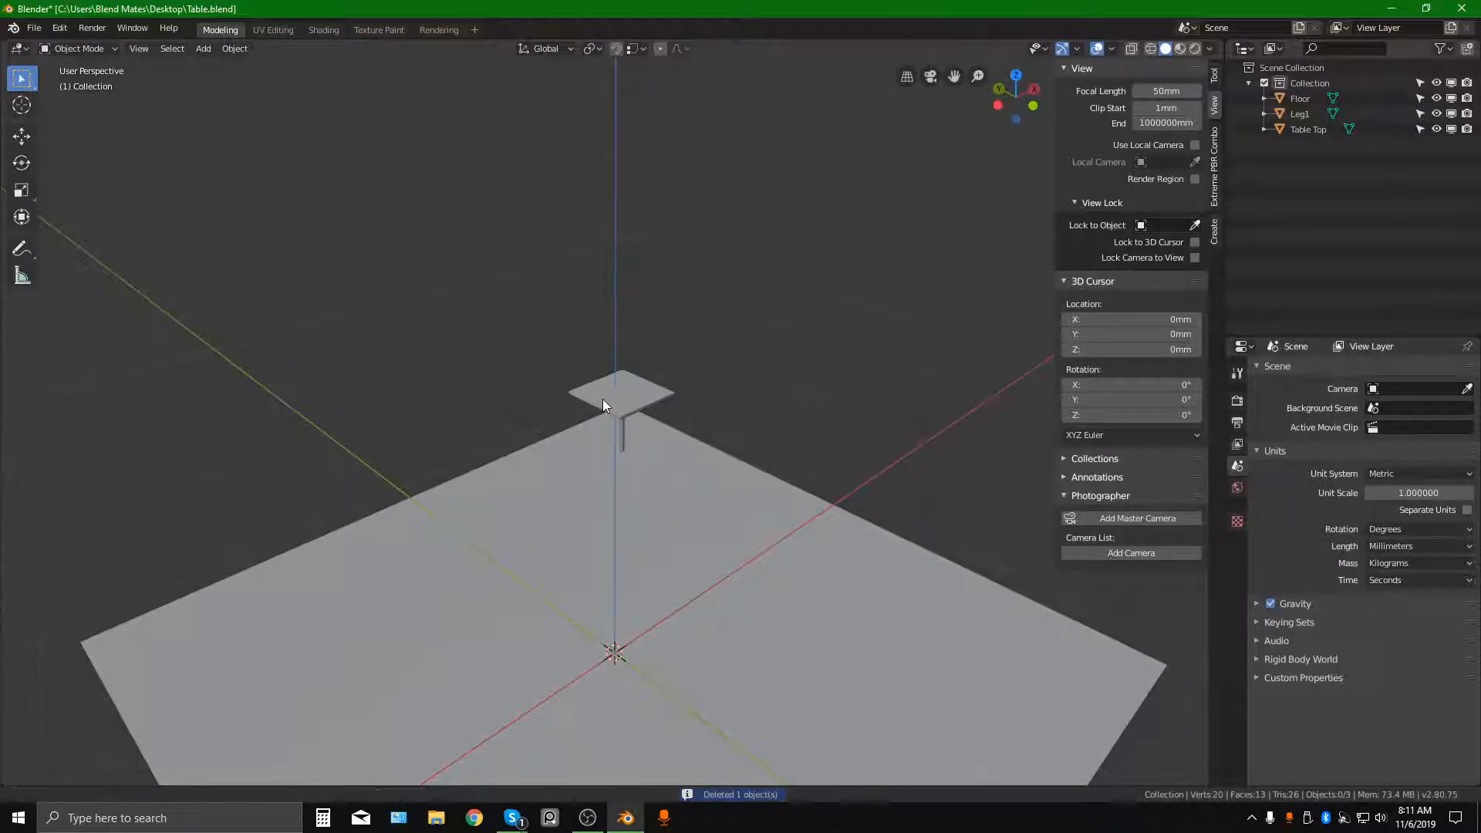
# Examine the table top and its single remaining leg from several angles and distances.
pyautogui.scroll(6, 603, 400)
pyautogui.scroll(-2, 632, 278)
pyautogui.scroll(-3, 642, 340)
pyautogui.moveTo(652, 367); pyautogui.dragTo(622, 290, button='middle')
pyautogui.scroll(-3, 669, 362)
pyautogui.scroll(-2, 670, 363)
pyautogui.moveTo(567, 231); pyautogui.dragTo(588, 379, button='middle')
pyautogui.scroll(5, 586, 374)
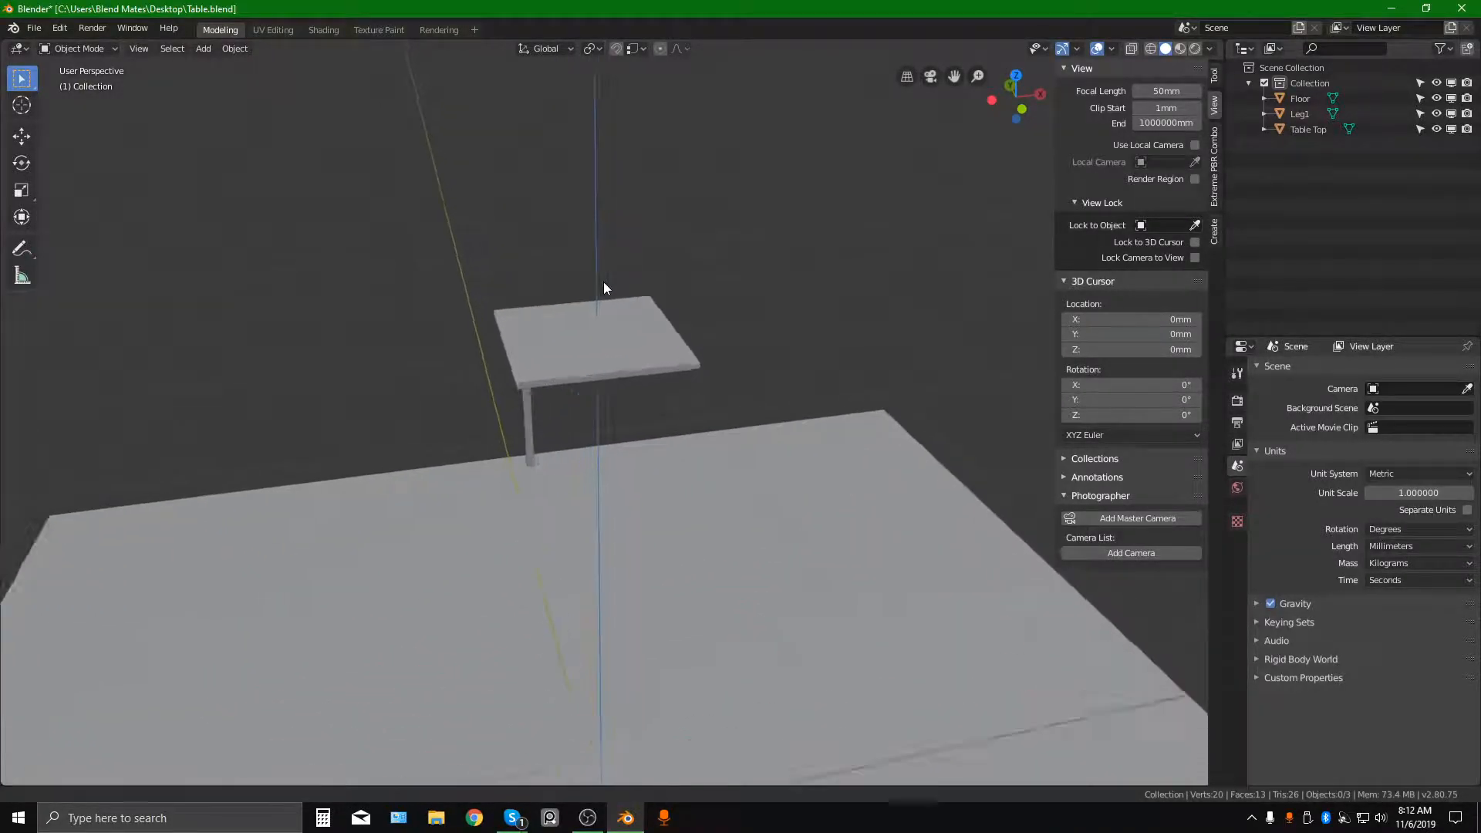
pyautogui.scroll(1, 529, 363)
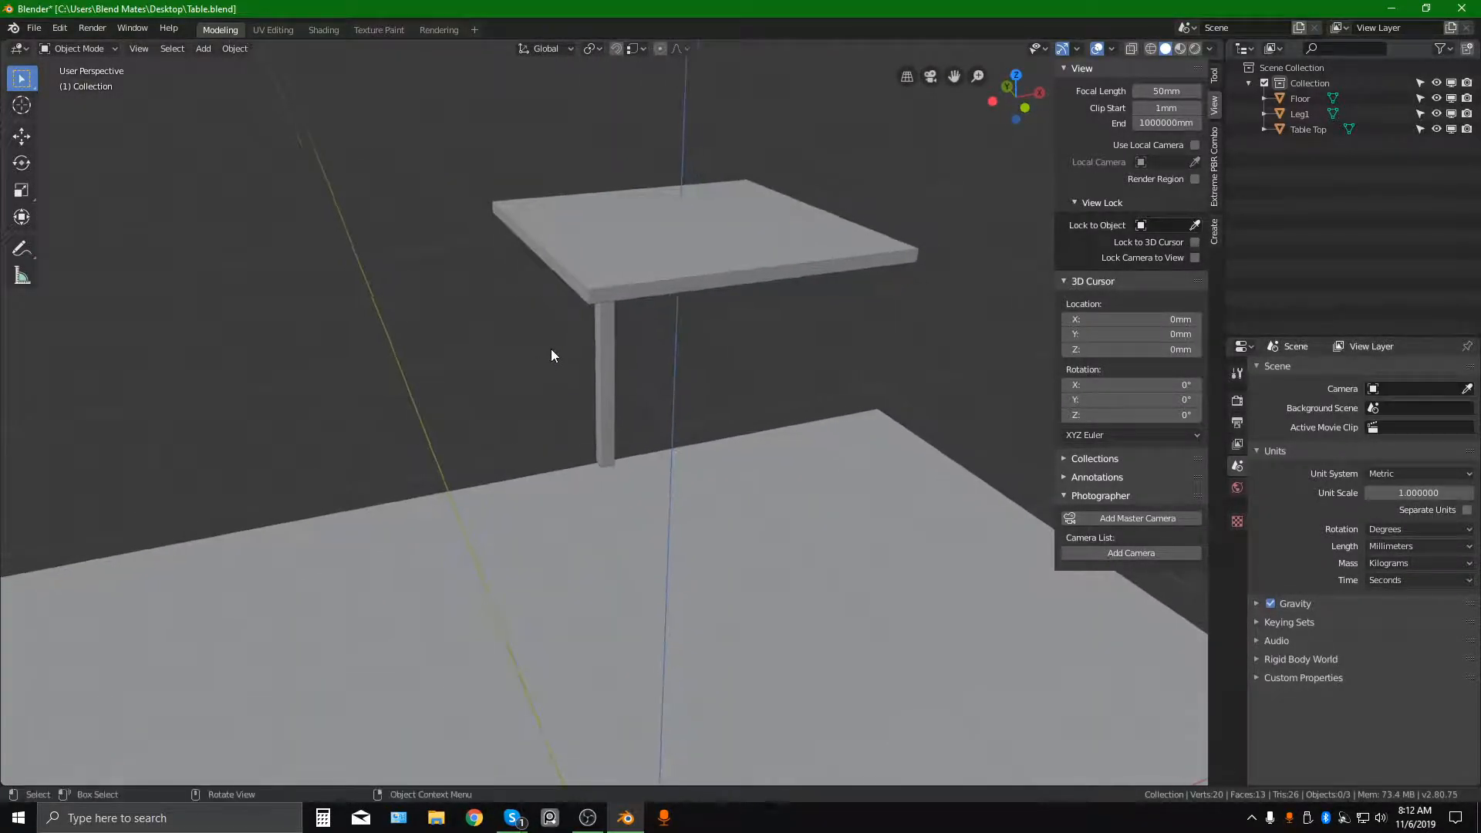
# Frame Leg1 from below the table top and move it about 50 mm inward along the Y axis.
pyautogui.click(599, 347)
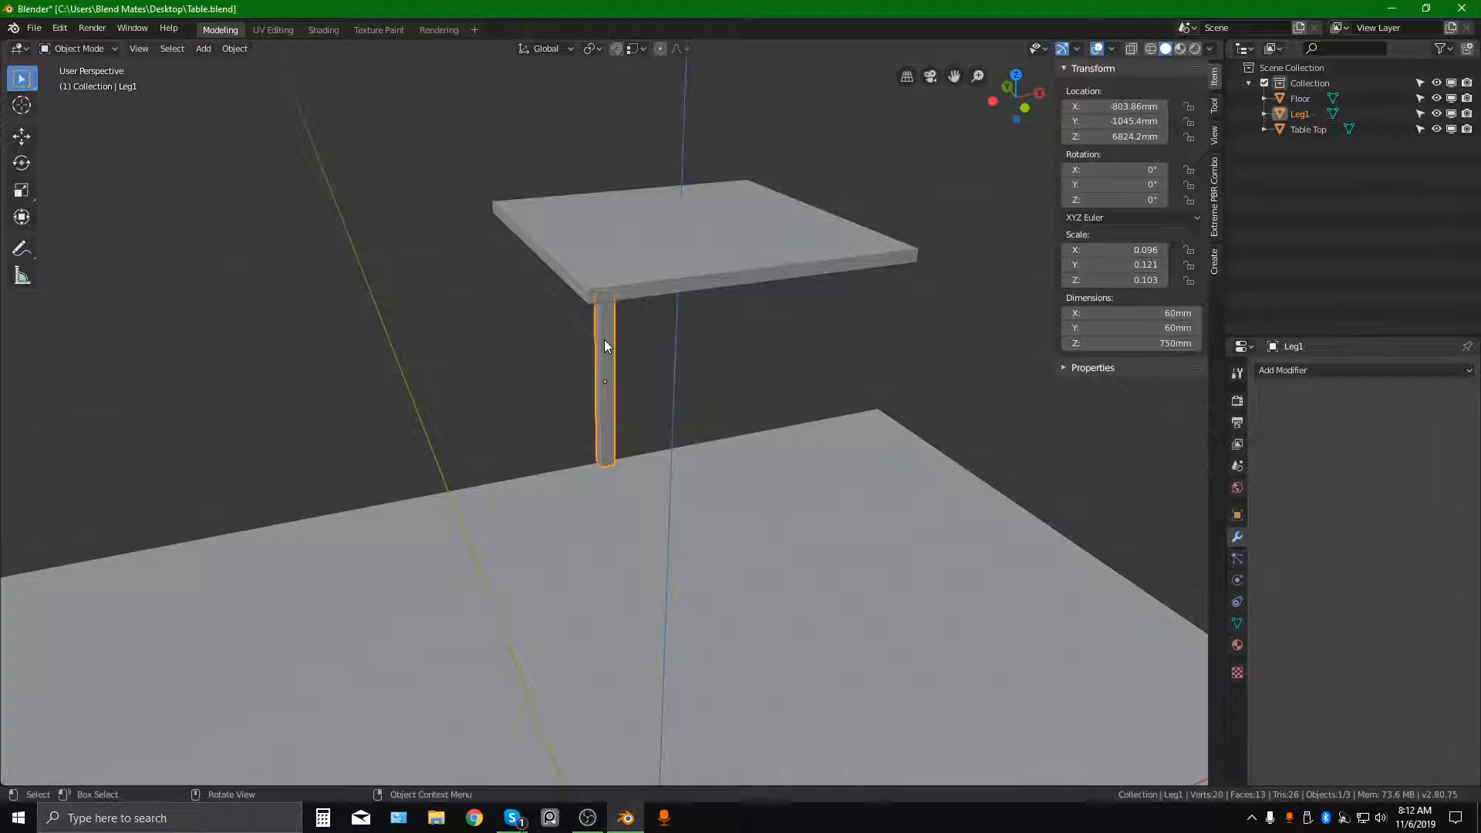
pyautogui.scroll(-3, 604, 345)
pyautogui.moveTo(560, 340); pyautogui.dragTo(560, 390, button='middle')
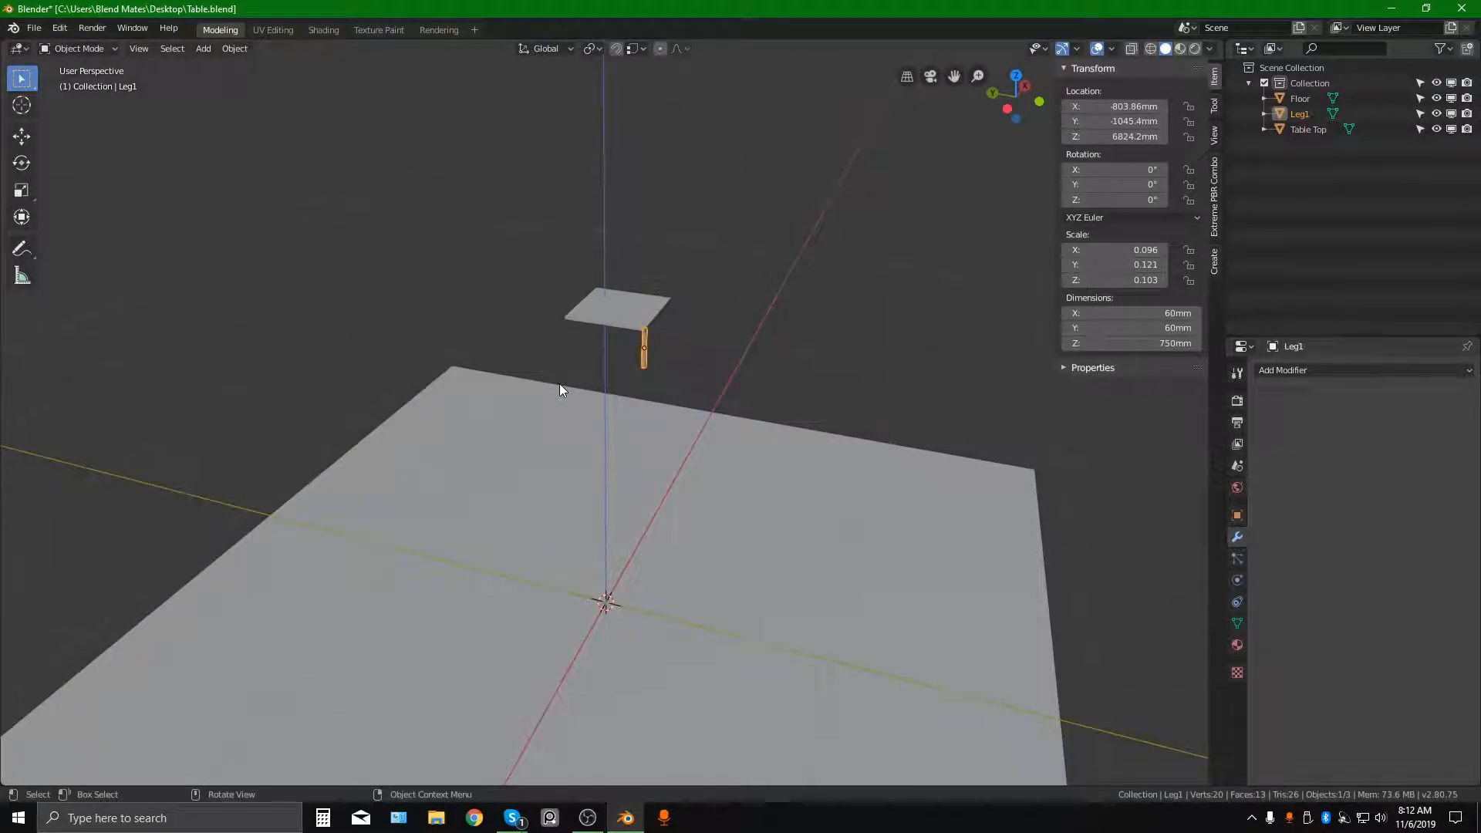
pyautogui.press('KP_Decimal')
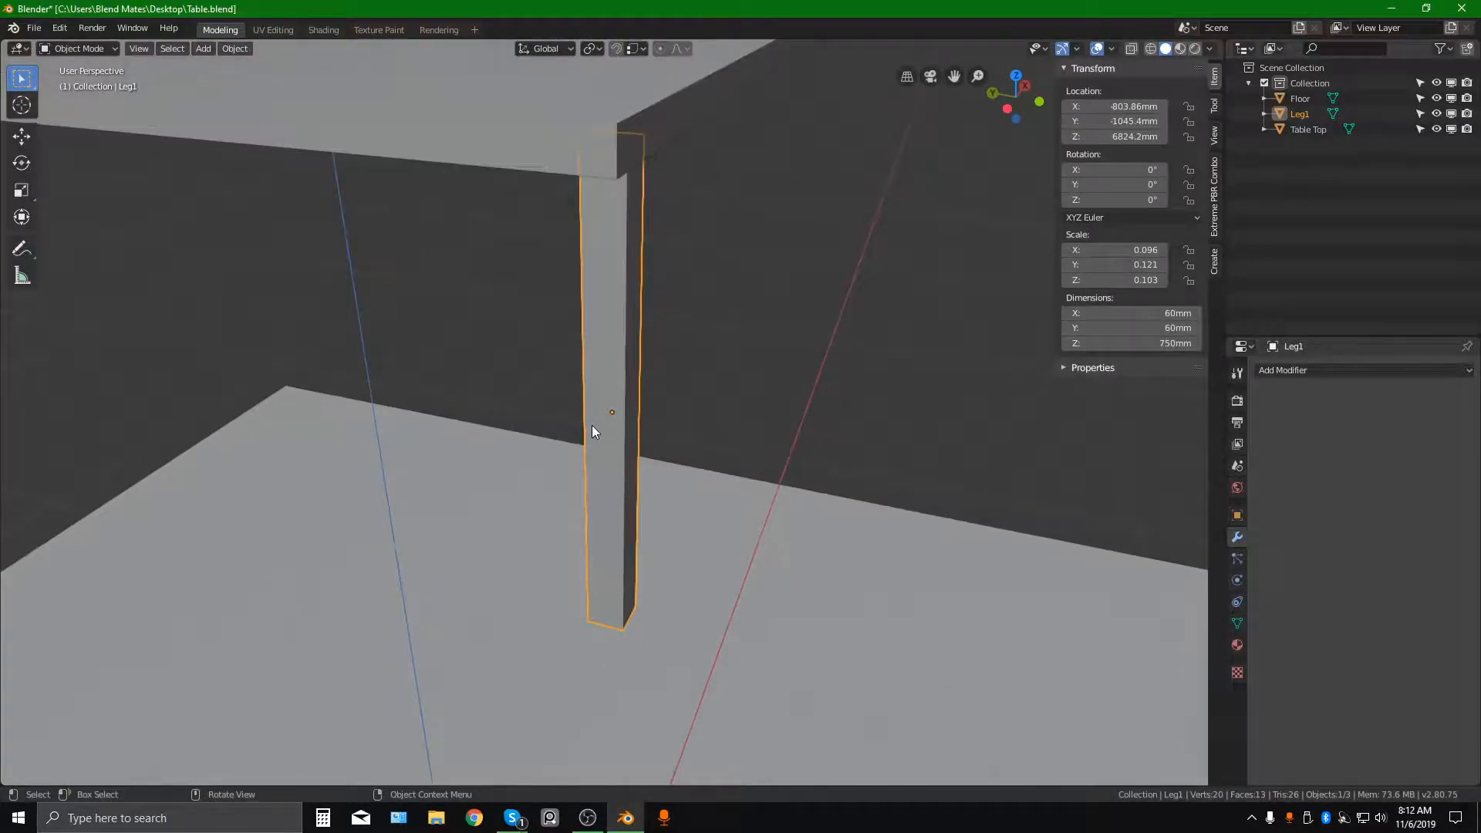
pyautogui.scroll(-2, 591, 424)
pyautogui.moveTo(626, 420); pyautogui.dragTo(651, 307, button='middle')
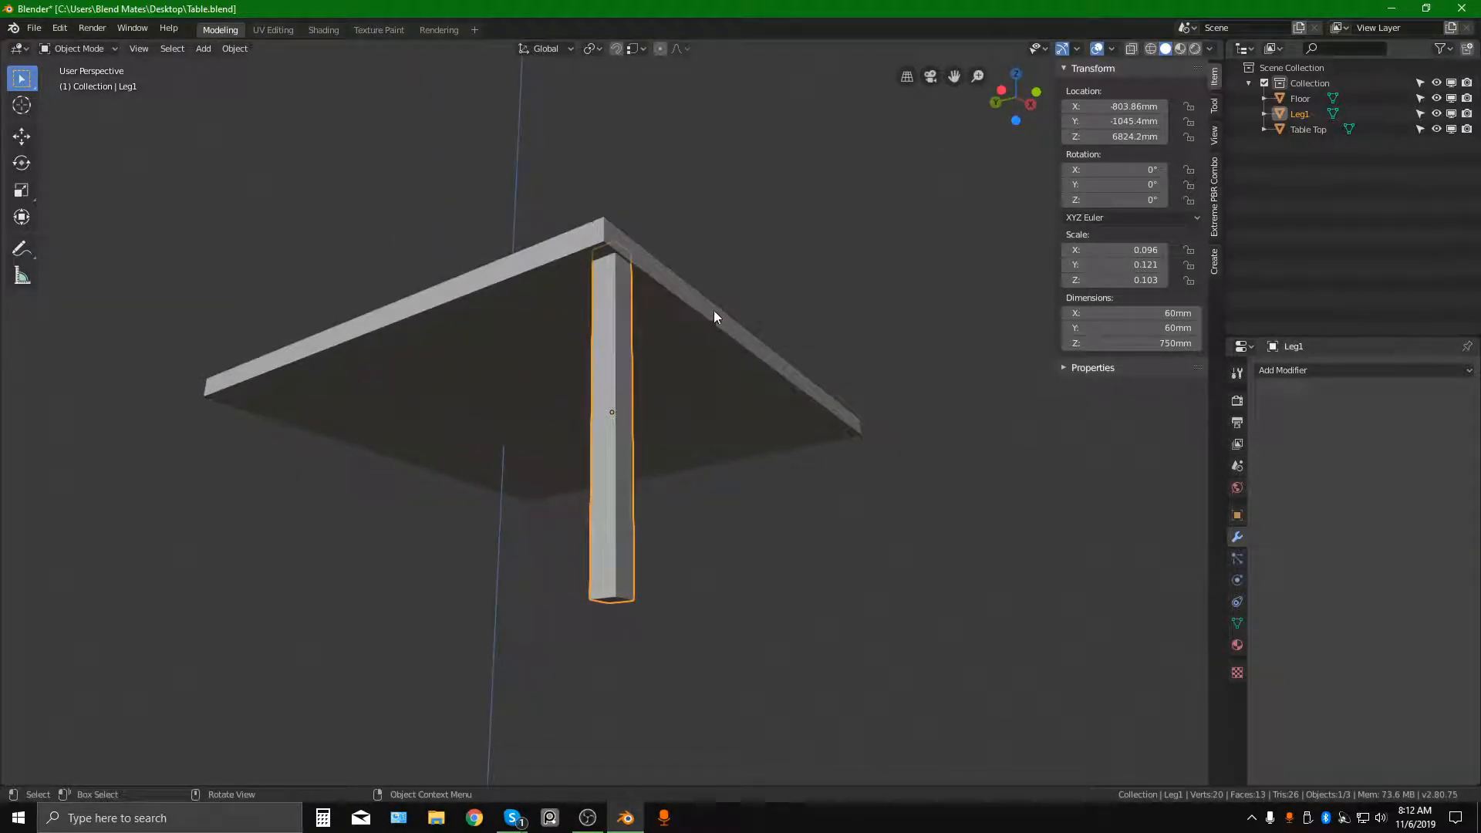
pyautogui.press('g')
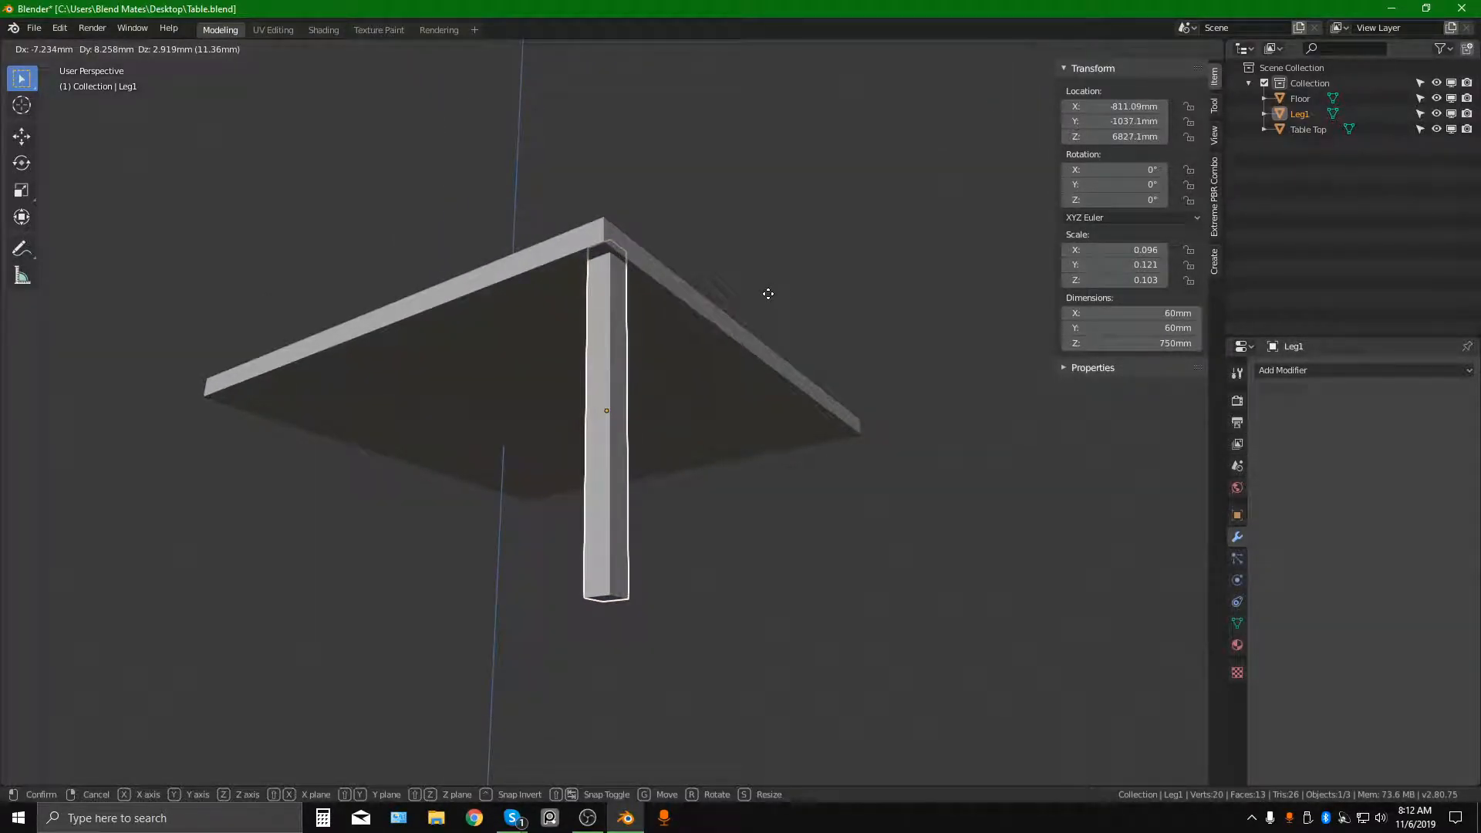
pyautogui.press('y')
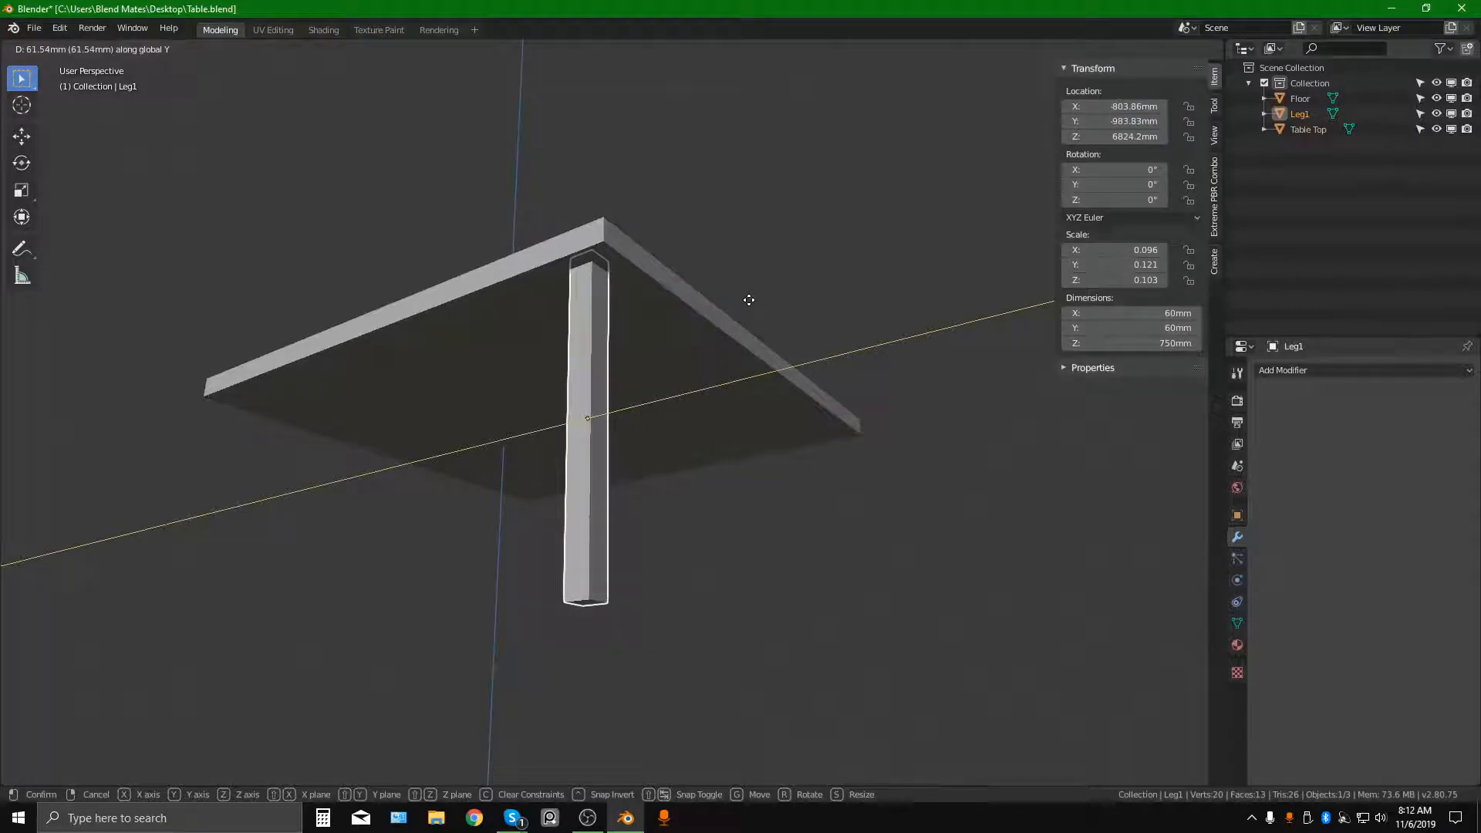
pyautogui.click(745, 308)
# Lower Leg1 about 29 mm along the Z axis beneath the table top.
pyautogui.press('g')
pyautogui.press('z')
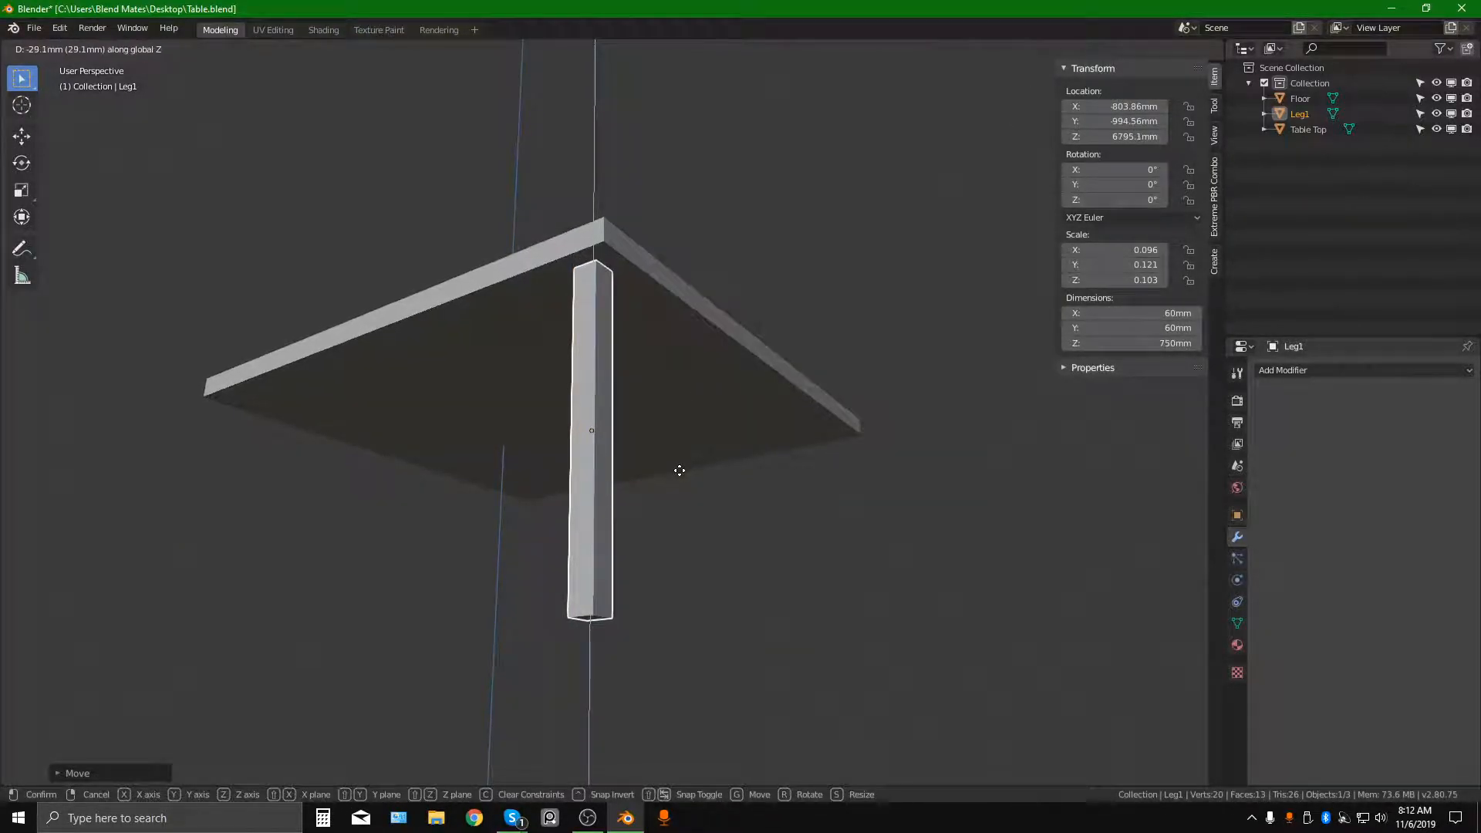
pyautogui.click(682, 459)
pyautogui.moveTo(683, 461); pyautogui.dragTo(667, 417, button='middle')
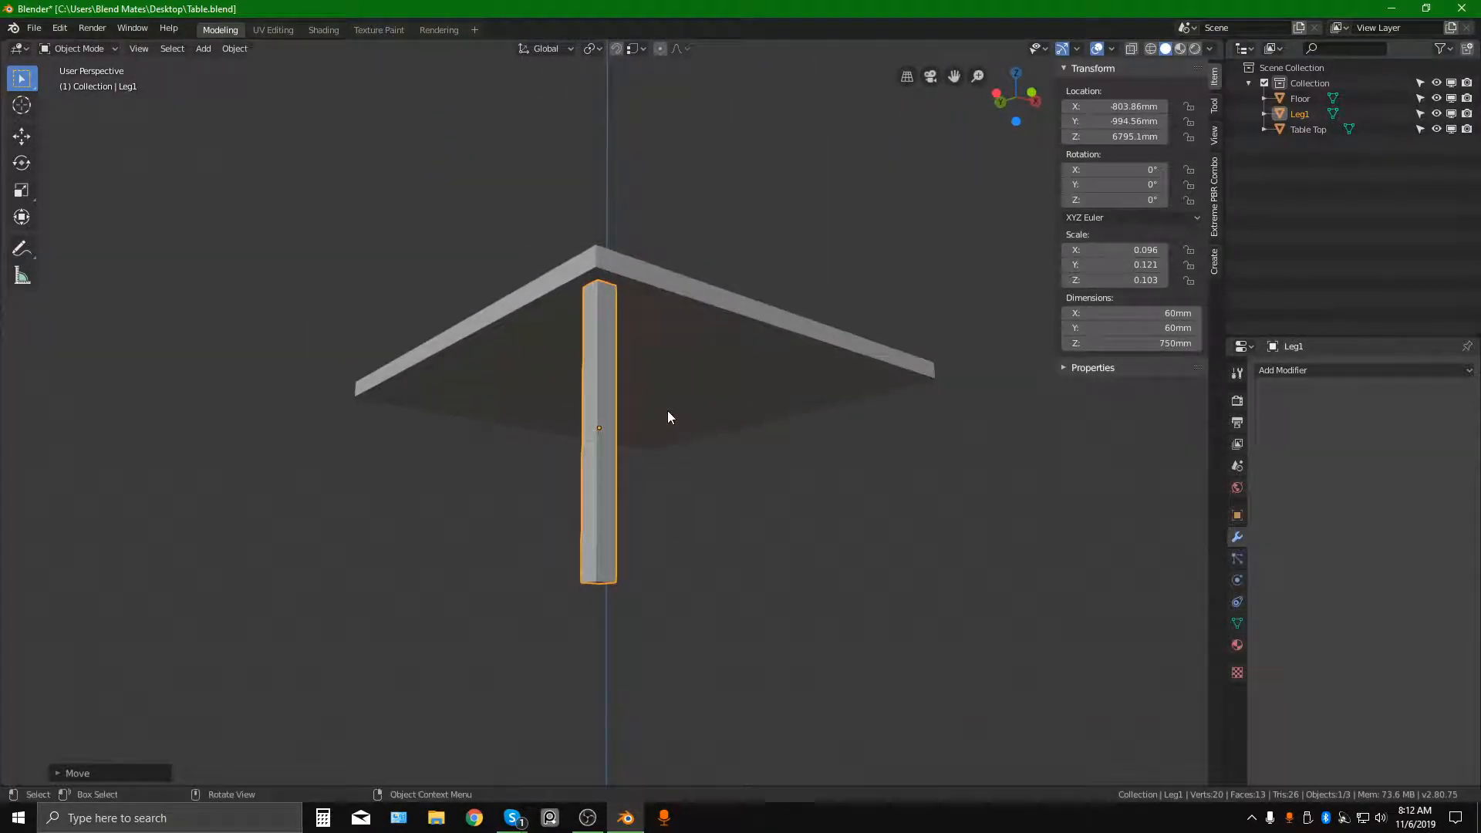
# Duplicate Leg1 about 1270 mm along the X axis to the adjacent corner of the table top.
pyautogui.hotkey('shift', 'd')
pyautogui.press('x')
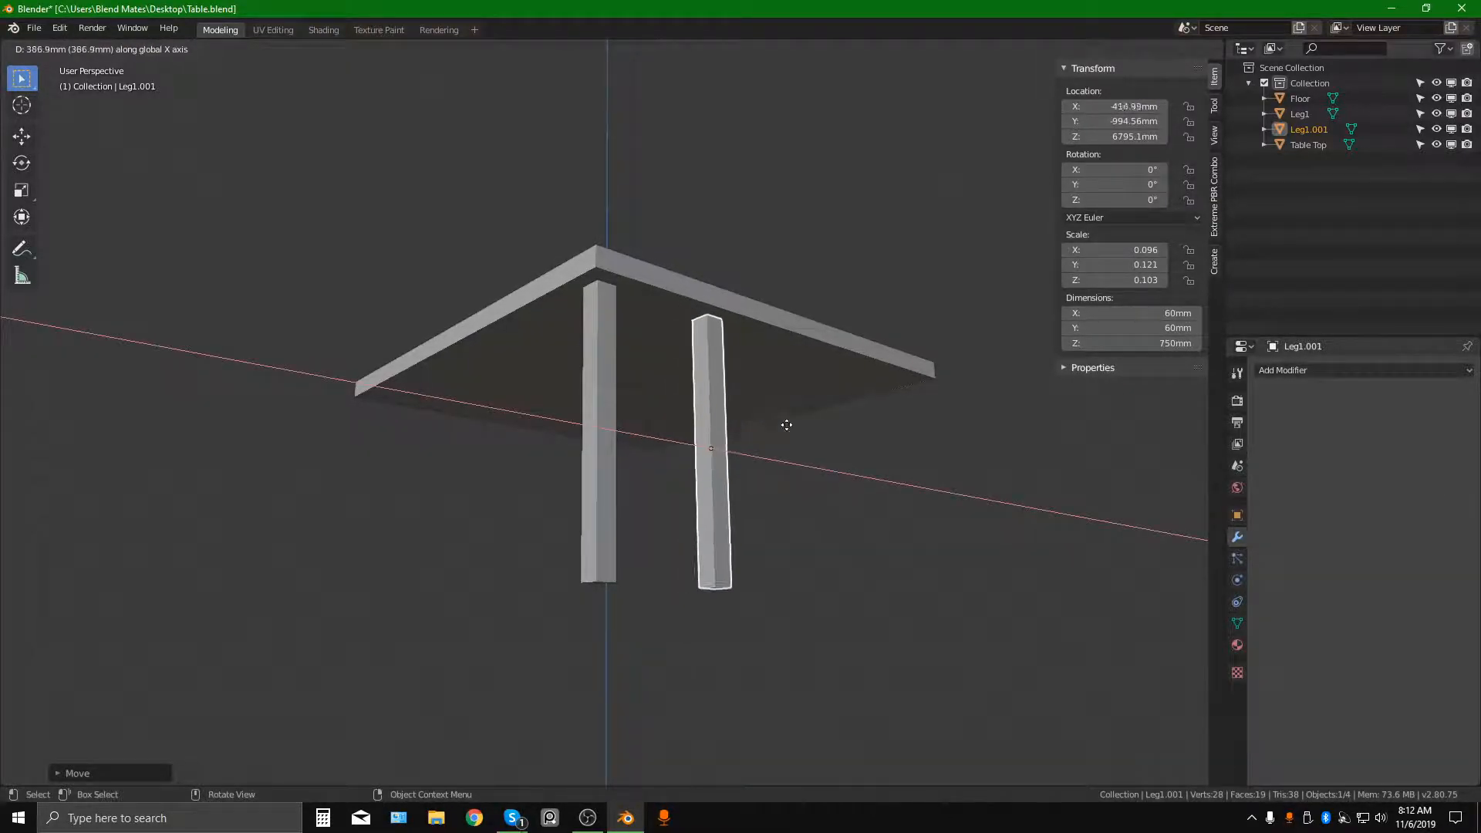
pyautogui.click(957, 456)
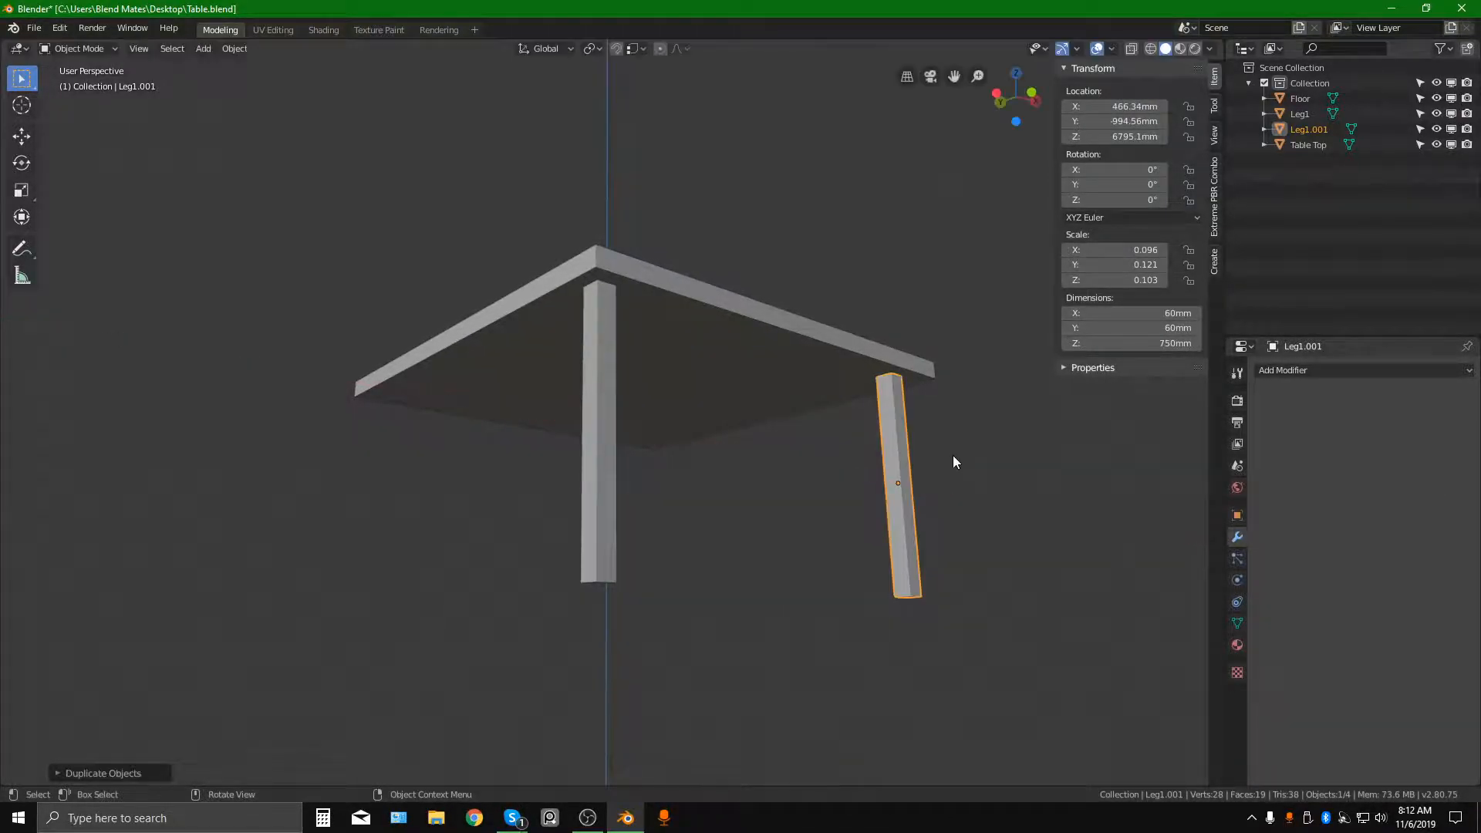
# Duplicate both legs together about 1303 mm along the Y axis to the two remaining corners.
pyautogui.keyDown('shift'); pyautogui.click(596, 392); pyautogui.keyUp('shift')
pyautogui.moveTo(596, 392); pyautogui.dragTo(727, 436, button='middle')
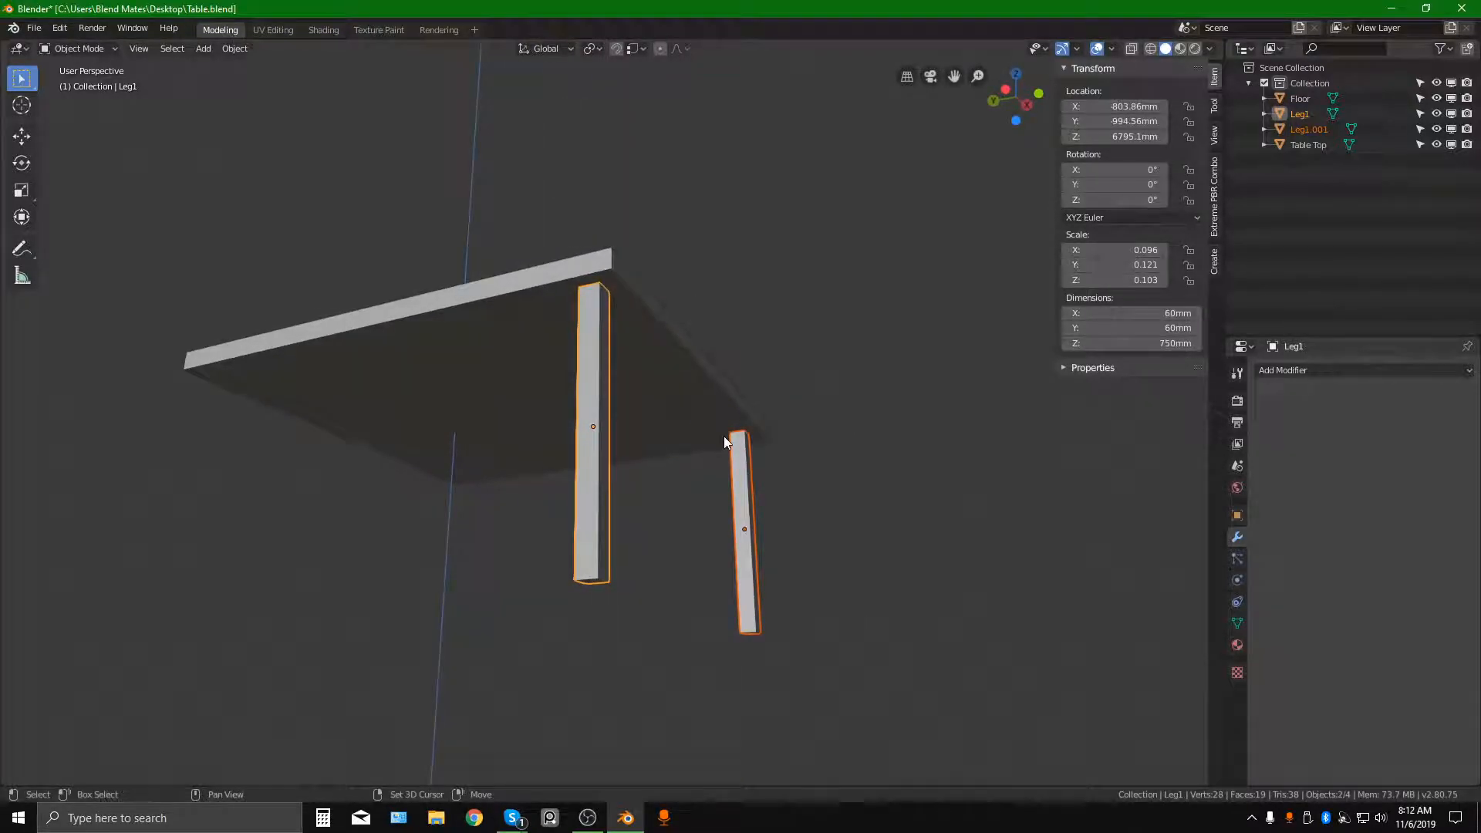
pyautogui.hotkey('shift', 'd')
pyautogui.press('y')
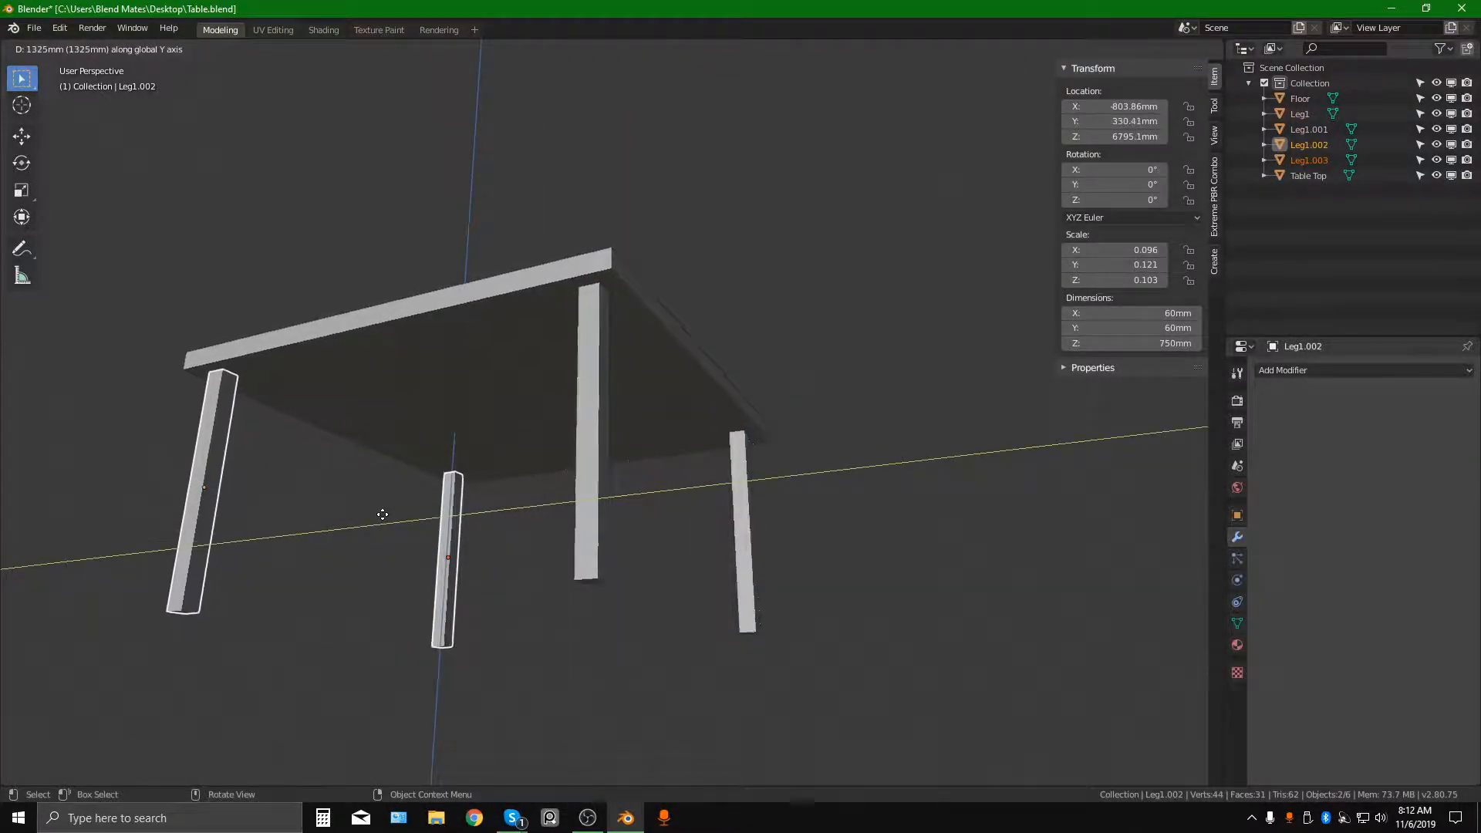
pyautogui.click(411, 517)
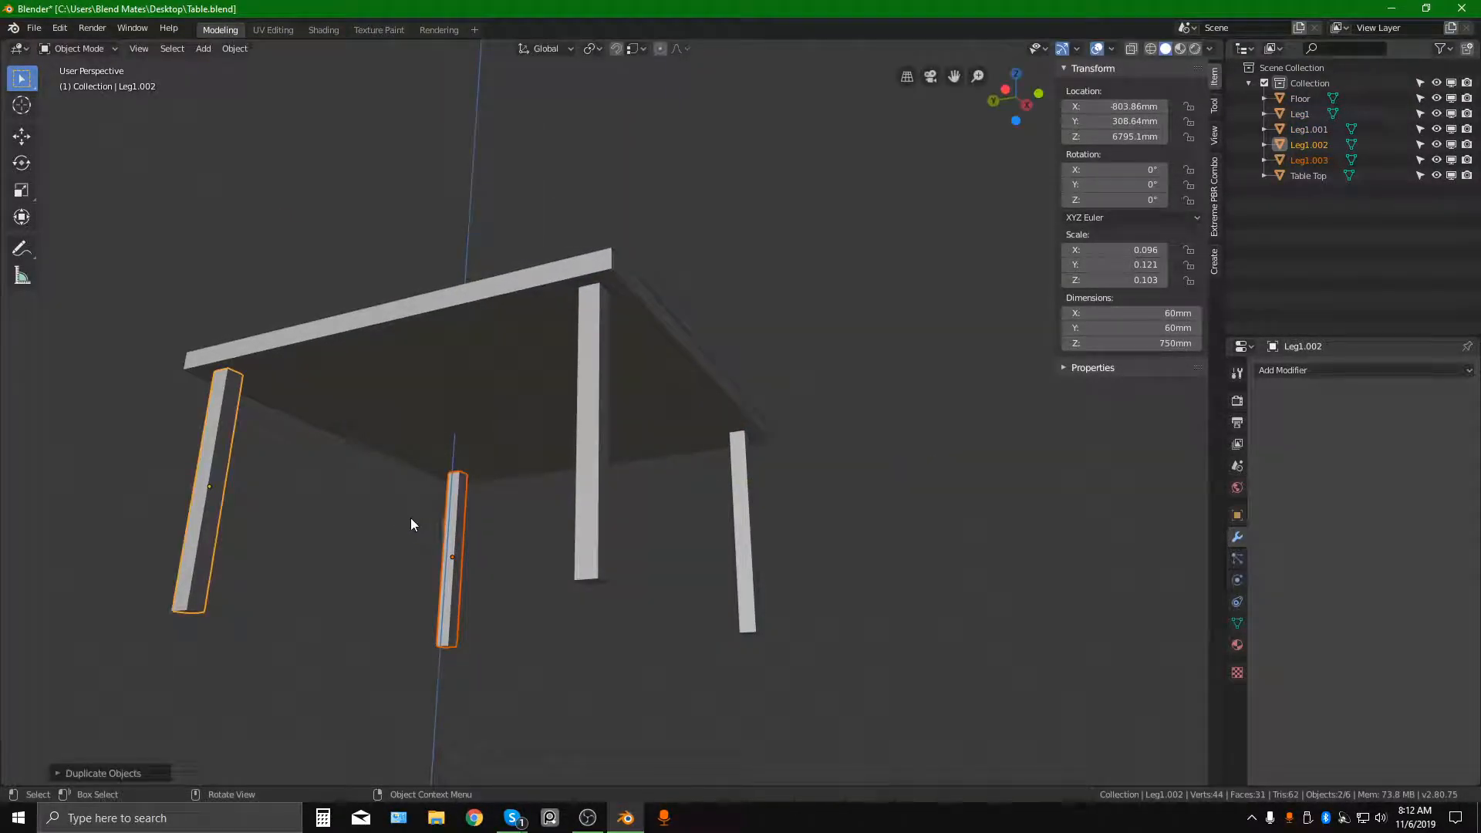
pyautogui.click(521, 540)
# Examine the four-legged table from a wider view, selecting the legs one after another.
pyautogui.scroll(-2, 651, 414)
pyautogui.moveTo(651, 414)
pyautogui.mouseDown(button='middle')
pyautogui.moveTo(580, 493)
pyautogui.moveTo(611, 480)
pyautogui.moveTo(542, 469)
pyautogui.moveTo(635, 448)
pyautogui.moveTo(658, 392)
pyautogui.mouseUp(button='middle')
pyautogui.scroll(-2, 611, 479)
pyautogui.click(605, 390)
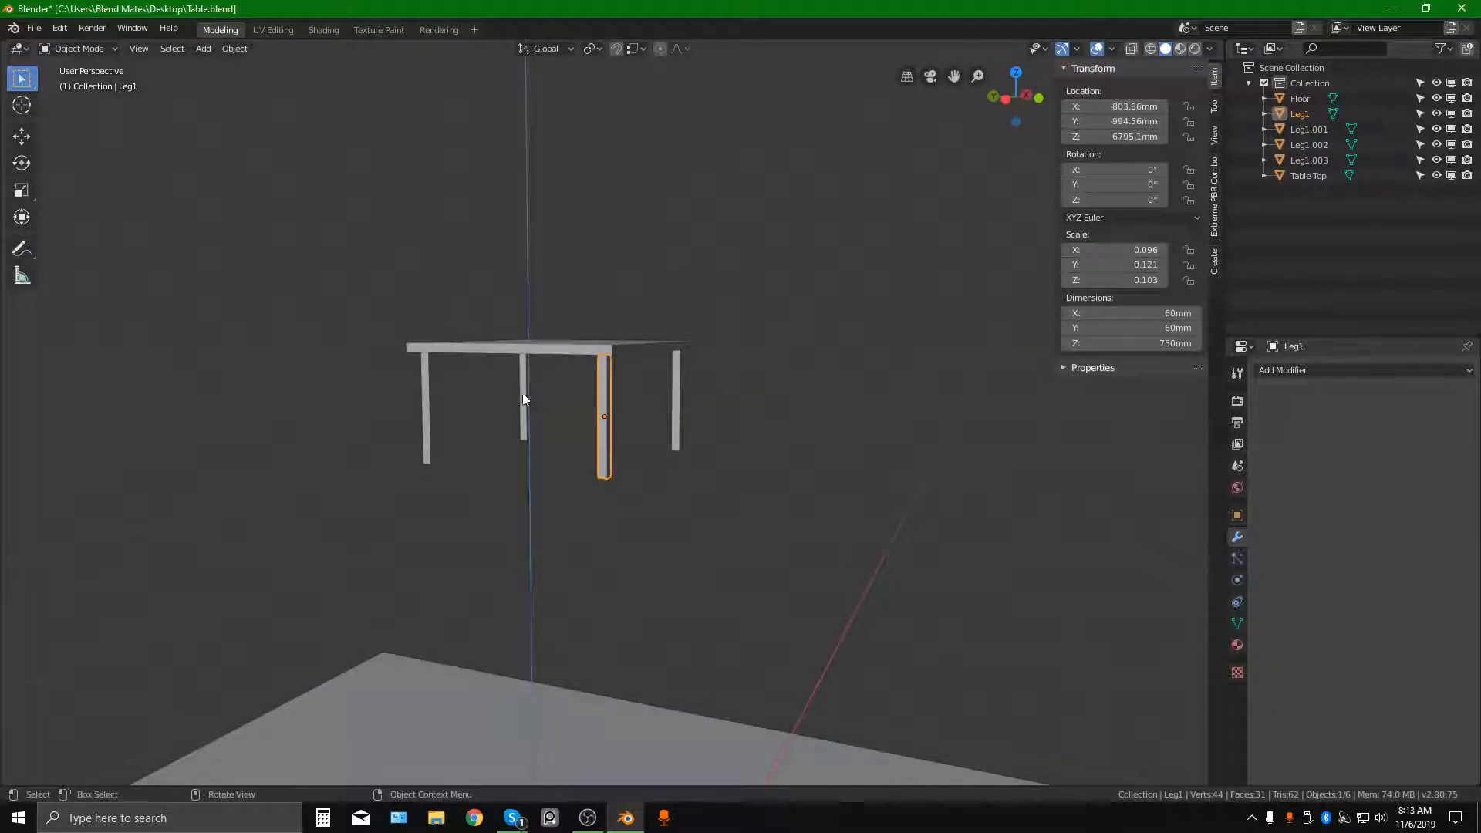
pyautogui.moveTo(523, 399); pyautogui.dragTo(546, 401, button='middle')
pyautogui.click(694, 393)
pyautogui.click(491, 381)
pyautogui.click(357, 397)
# Box-select the four legs together without including the table top.
pyautogui.moveTo(904, 497); pyautogui.dragTo(226, 354)
pyautogui.click(887, 581)
pyautogui.moveTo(910, 603); pyautogui.dragTo(248, 363)
pyautogui.moveTo(578, 432); pyautogui.dragTo(555, 430, button='middle')
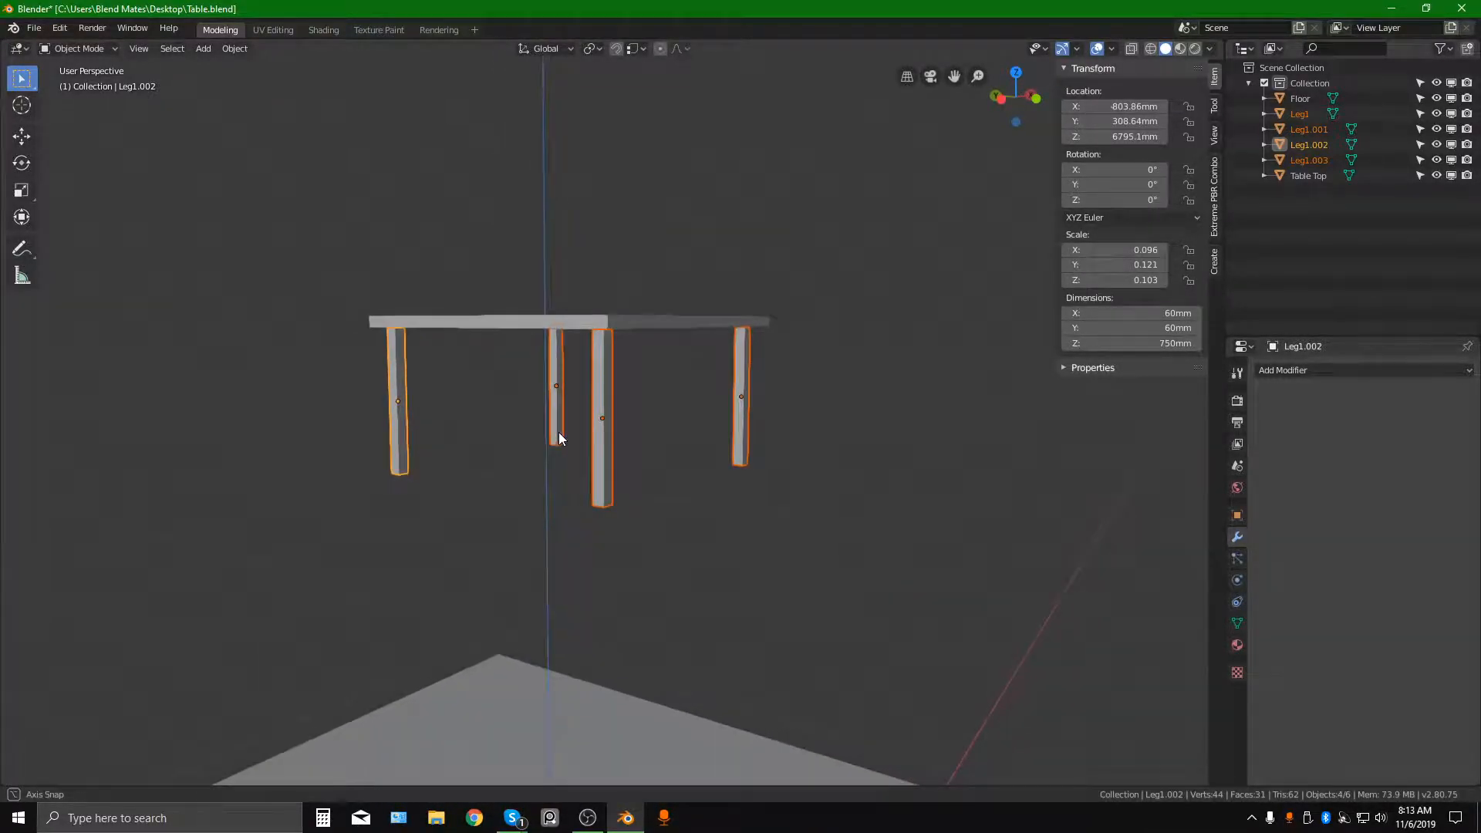
pyautogui.moveTo(907, 564); pyautogui.dragTo(285, 367)
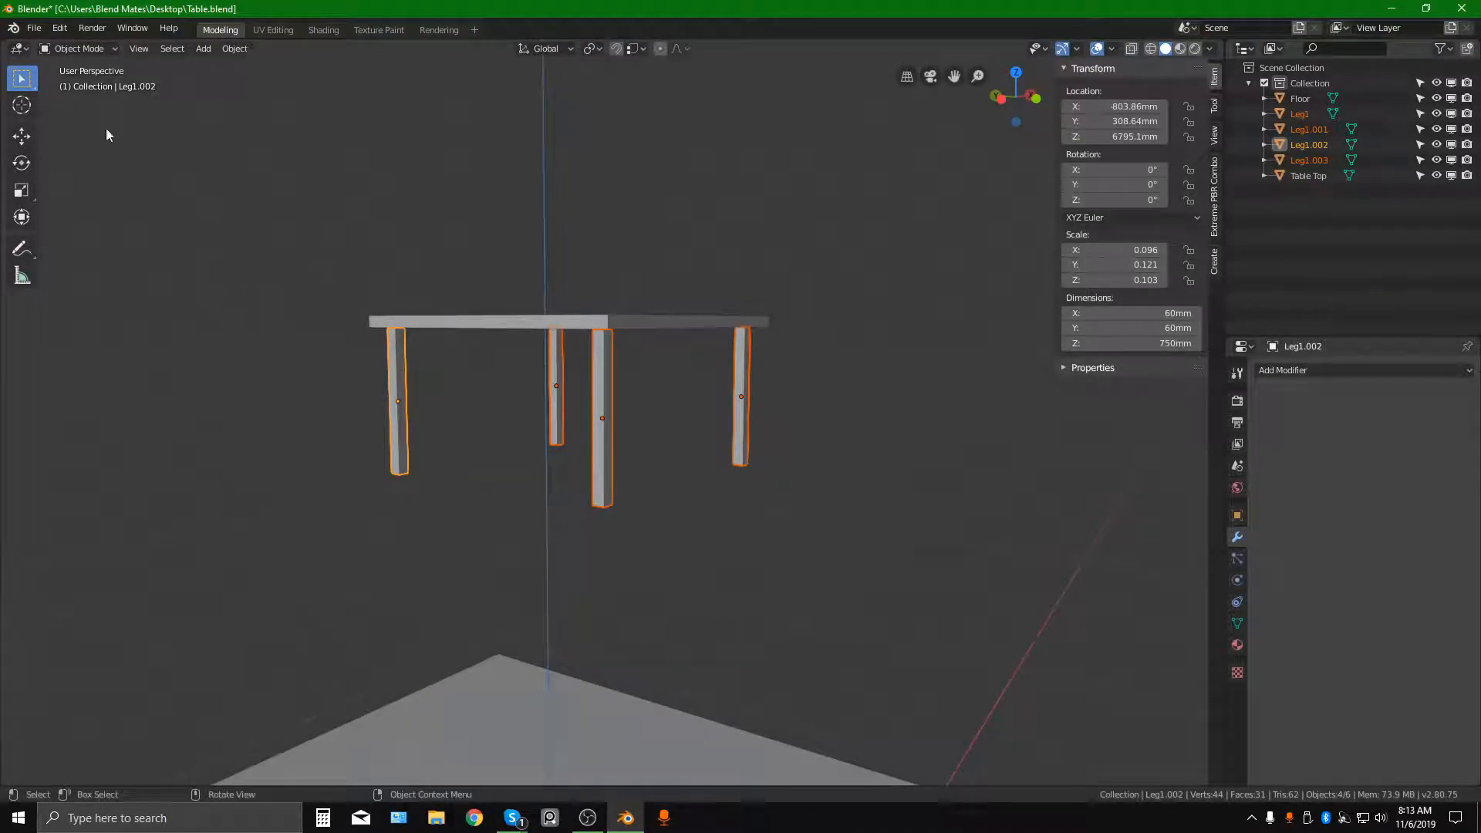
# Switch to the Select Lasso tool, try lassoing the legs, and clear the selection.
pyautogui.click(26, 82)
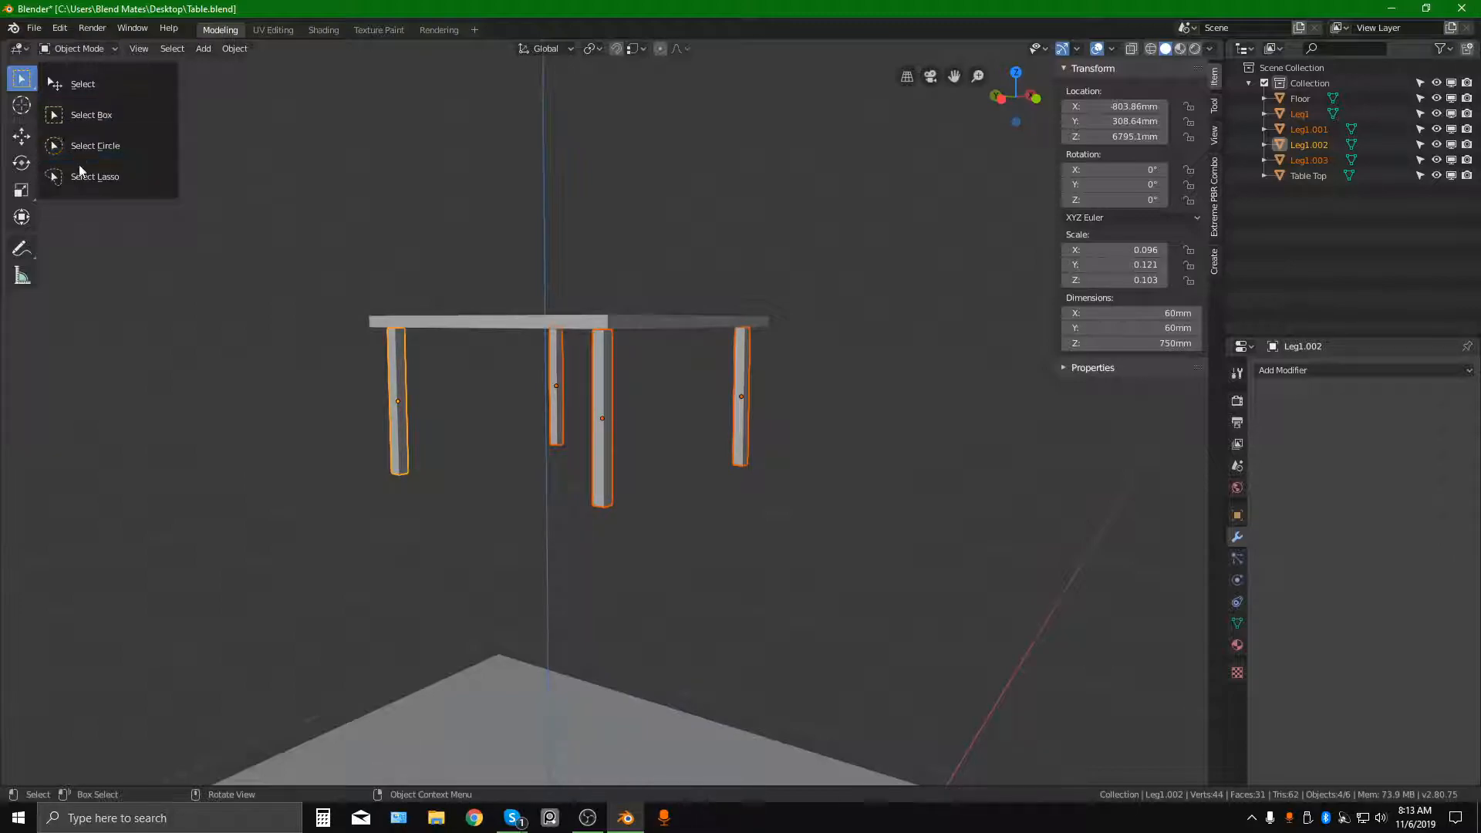
pyautogui.click(95, 177)
pyautogui.moveTo(802, 483)
pyautogui.mouseDown()
pyautogui.moveTo(518, 404)
pyautogui.moveTo(896, 583)
pyautogui.moveTo(242, 315)
pyautogui.moveTo(378, 489)
pyautogui.mouseUp()
pyautogui.click(322, 463)
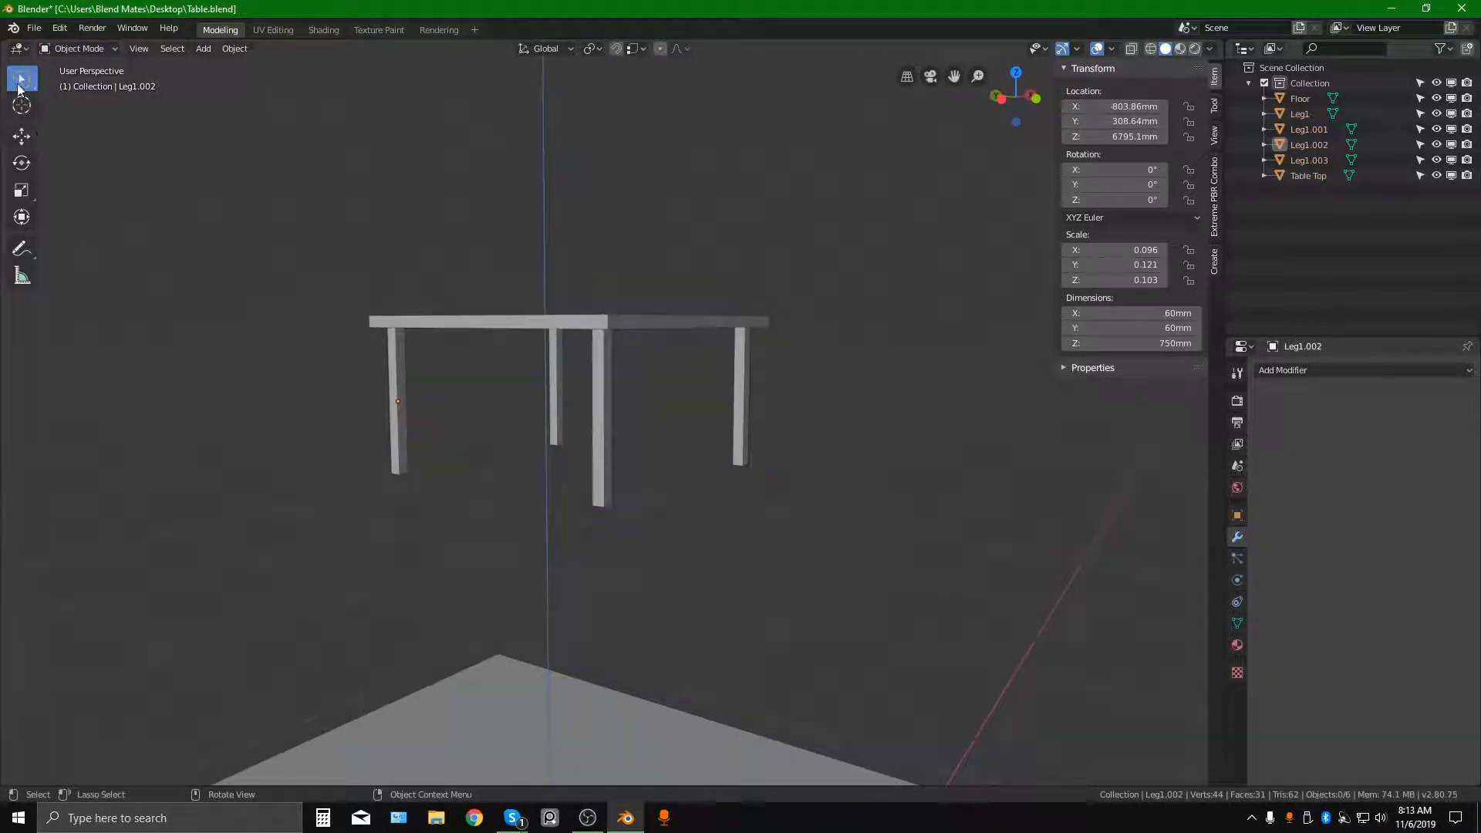
# Return to the Select Box tool, try it across all four legs, and clear the selection.
pyautogui.click(22, 80)
pyautogui.click(58, 120)
pyautogui.moveTo(939, 635); pyautogui.dragTo(311, 383)
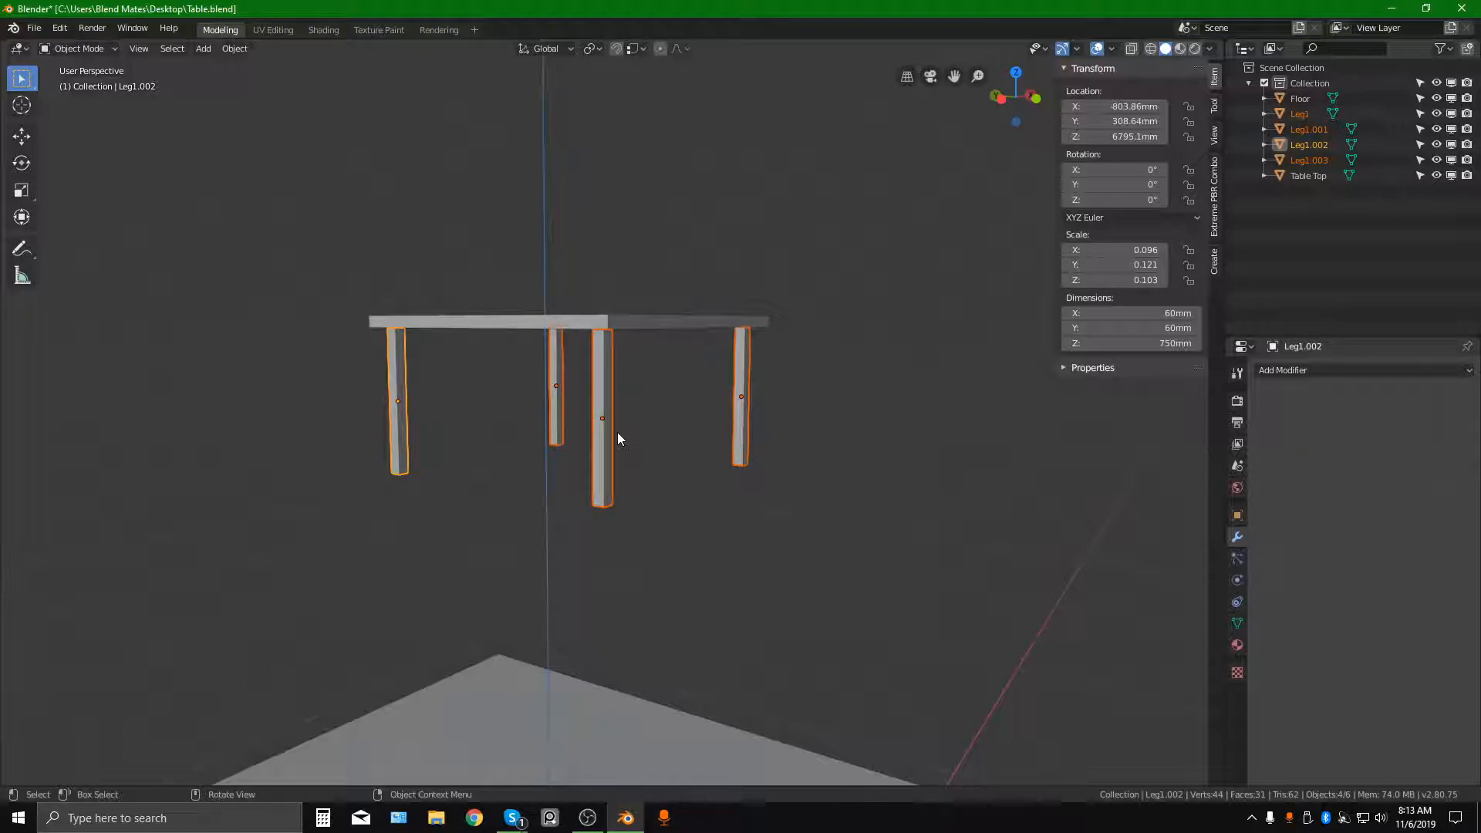
pyautogui.click(661, 460)
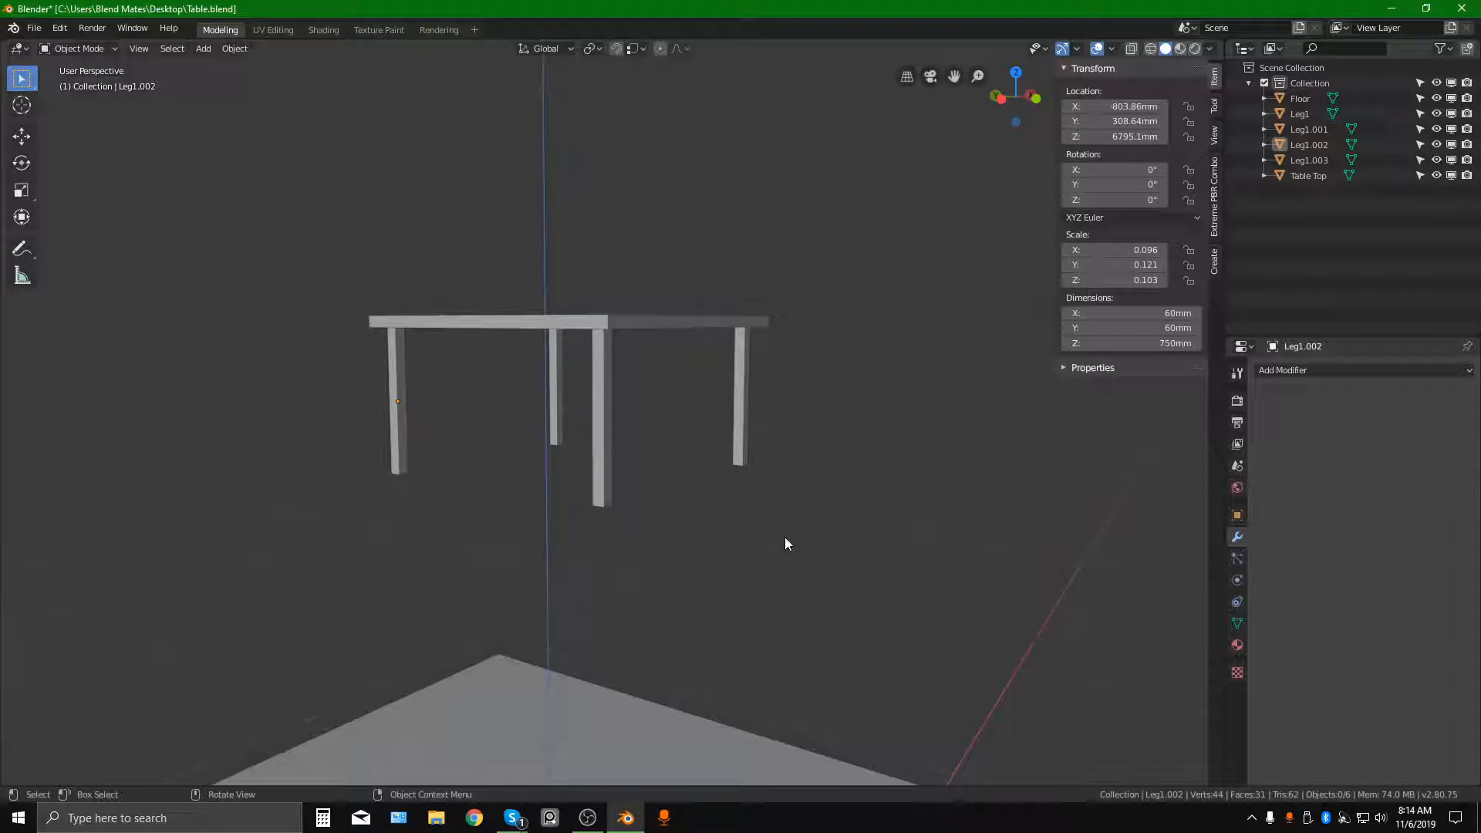
# Select all four legs and apply their scale.
pyautogui.moveTo(799, 518); pyautogui.dragTo(381, 387)
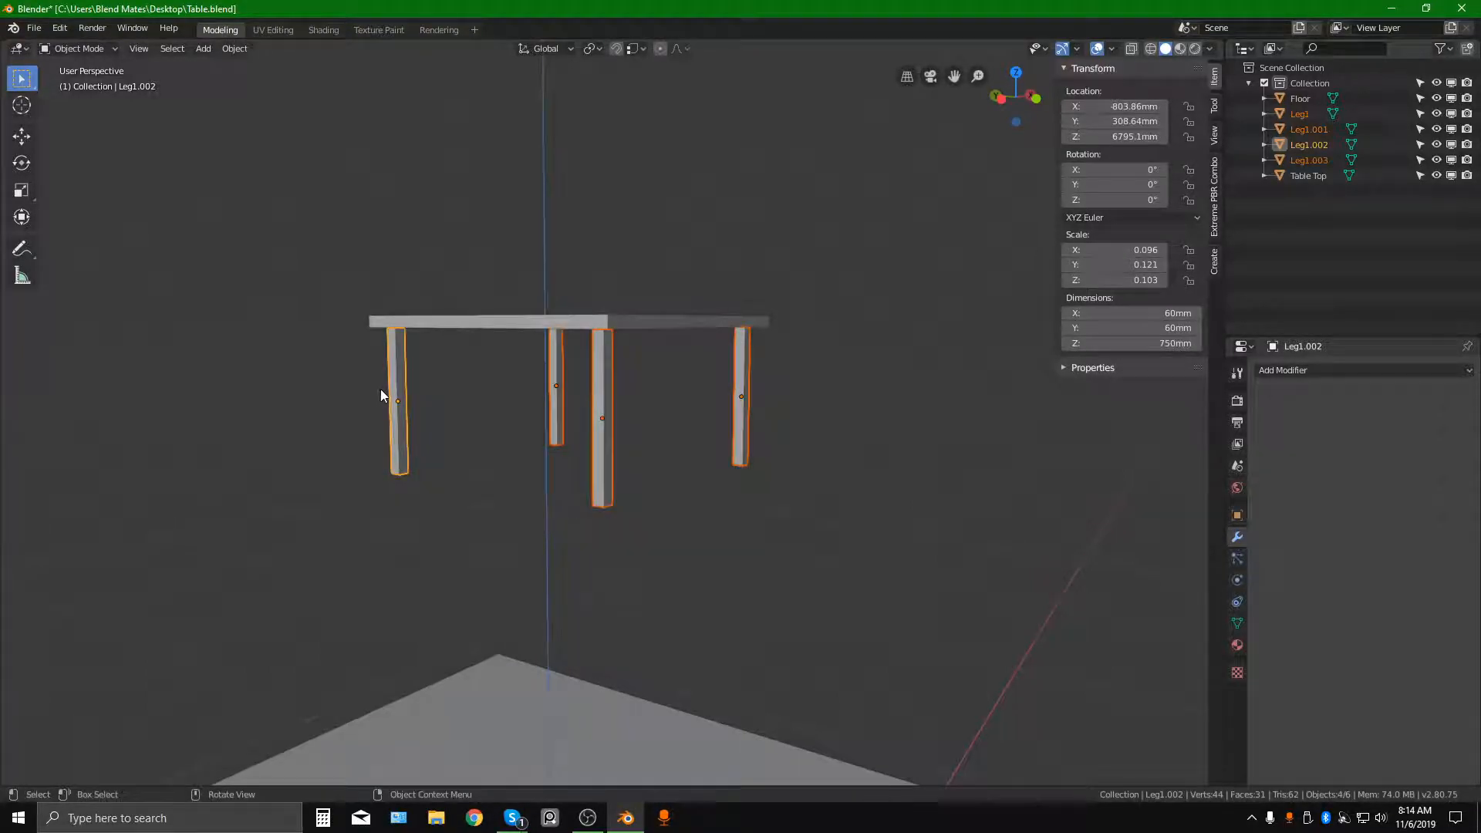
pyautogui.hotkey('ctrl', 'a')
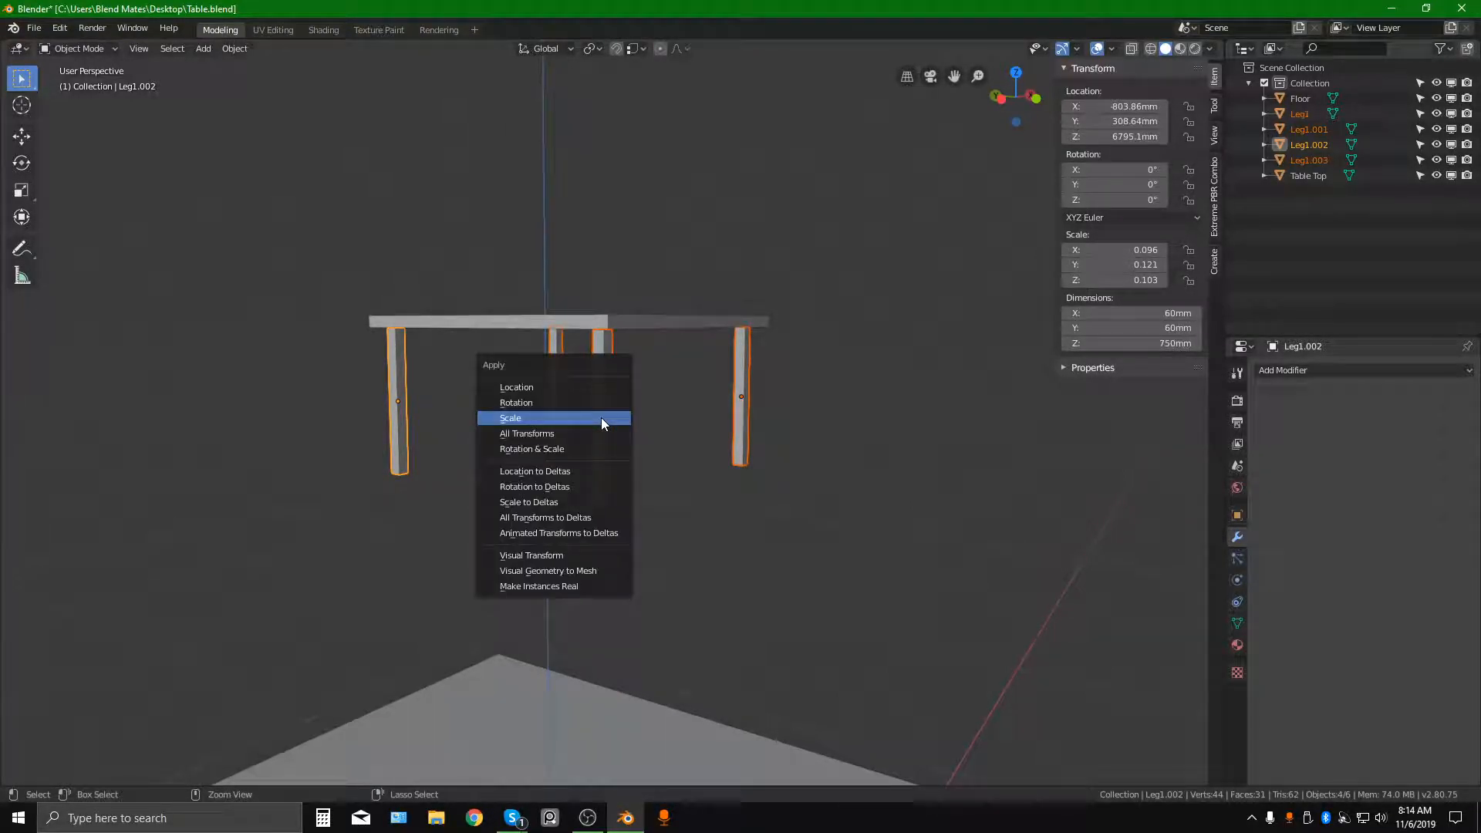
pyautogui.click(513, 417)
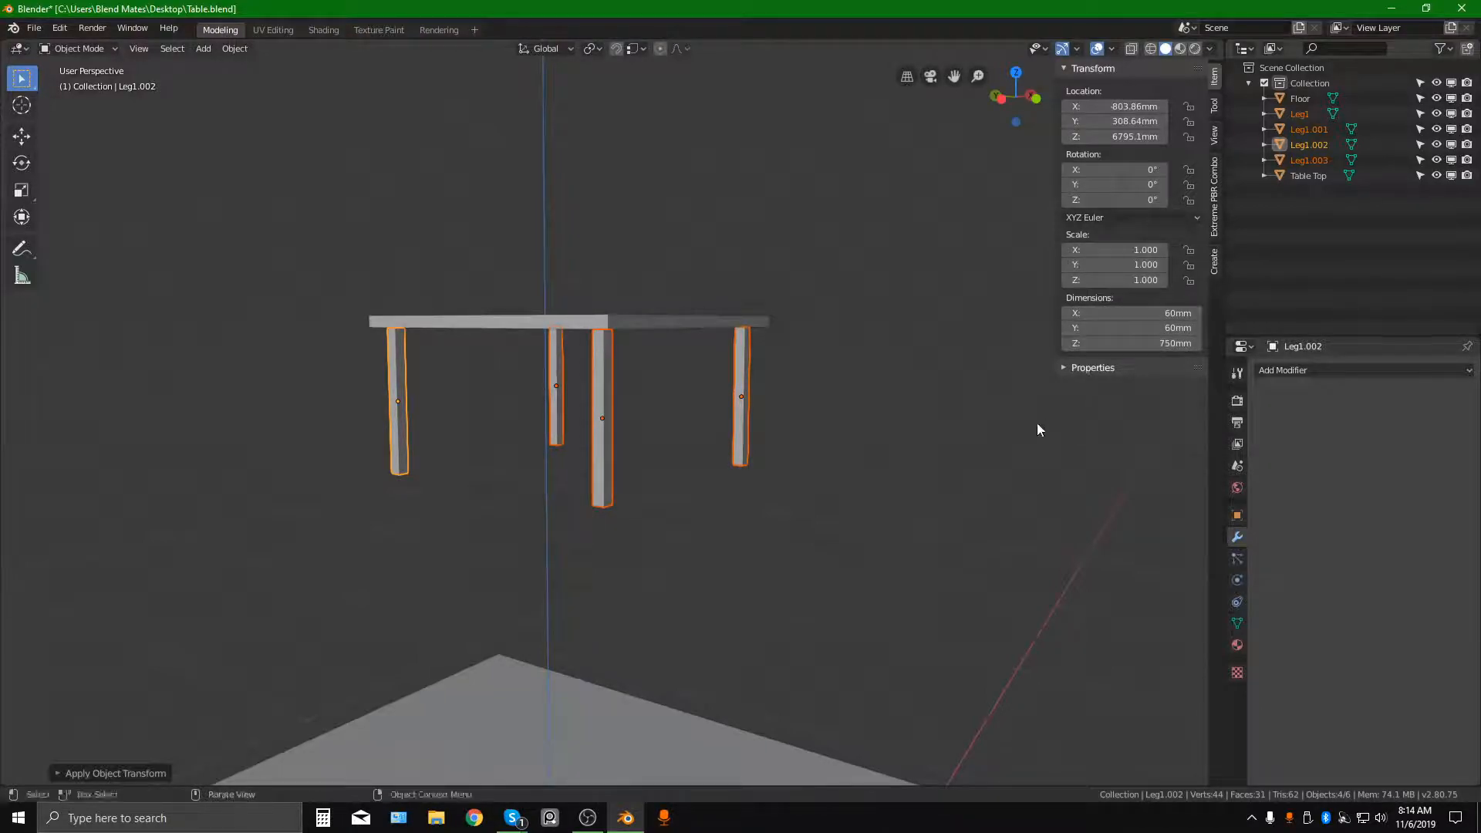
# Check the transform values of the individual legs from several angles.
pyautogui.click(867, 495)
pyautogui.moveTo(867, 495); pyautogui.dragTo(784, 432, button='middle')
pyautogui.click(818, 367)
pyautogui.click(678, 353)
pyautogui.click(603, 374)
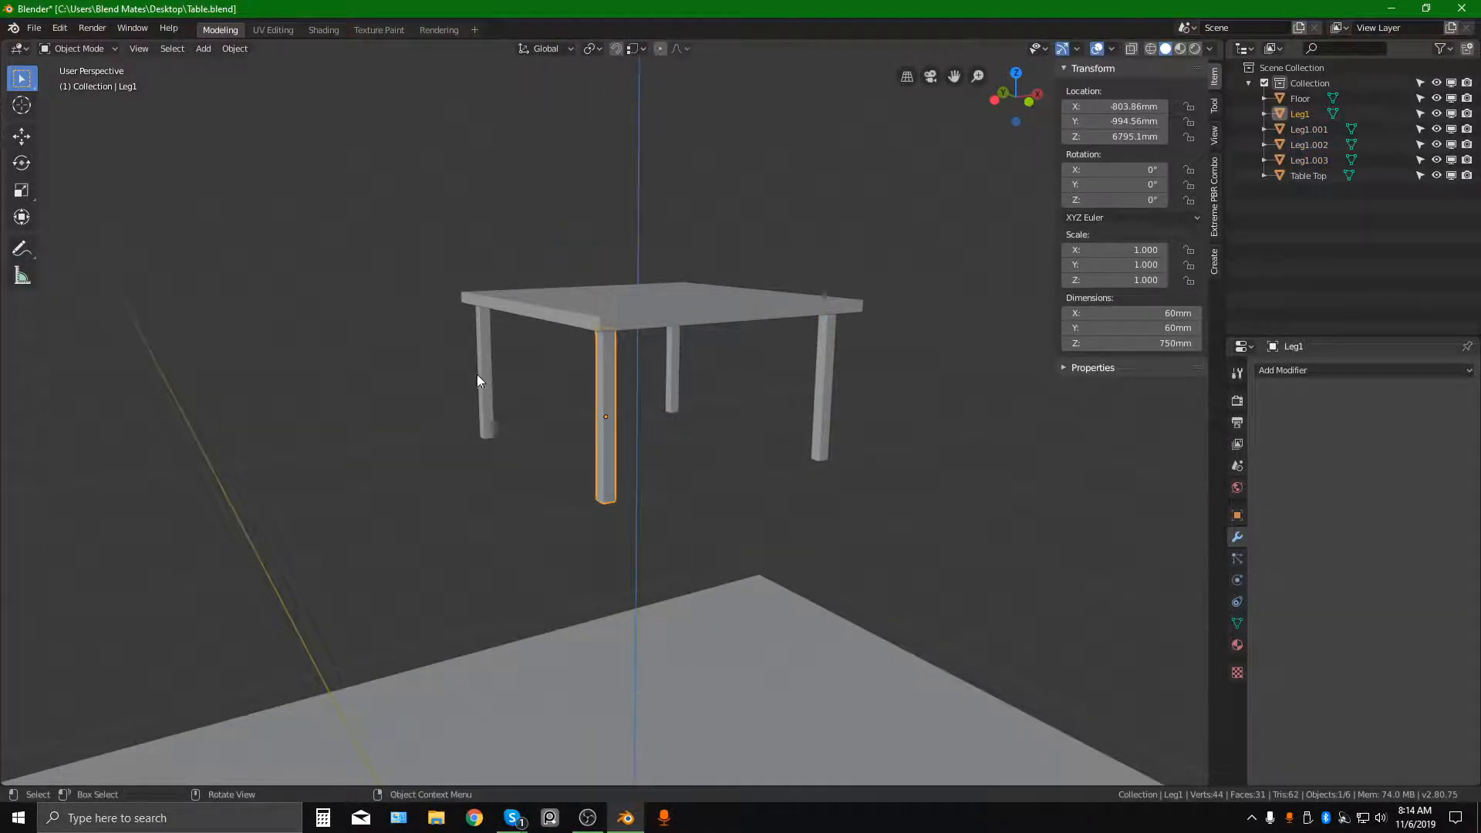
pyautogui.click(487, 376)
pyautogui.moveTo(609, 420); pyautogui.dragTo(627, 404, button='middle')
pyautogui.click(722, 401)
pyautogui.moveTo(747, 451); pyautogui.dragTo(699, 443, button='middle')
# Select the table top with its four legs and move the whole table about 6466 mm down along Z to the floor.
pyautogui.moveTo(846, 416); pyautogui.dragTo(522, 287)
pyautogui.scroll(-5, 575, 331)
pyautogui.moveTo(575, 331); pyautogui.dragTo(714, 400, button='middle')
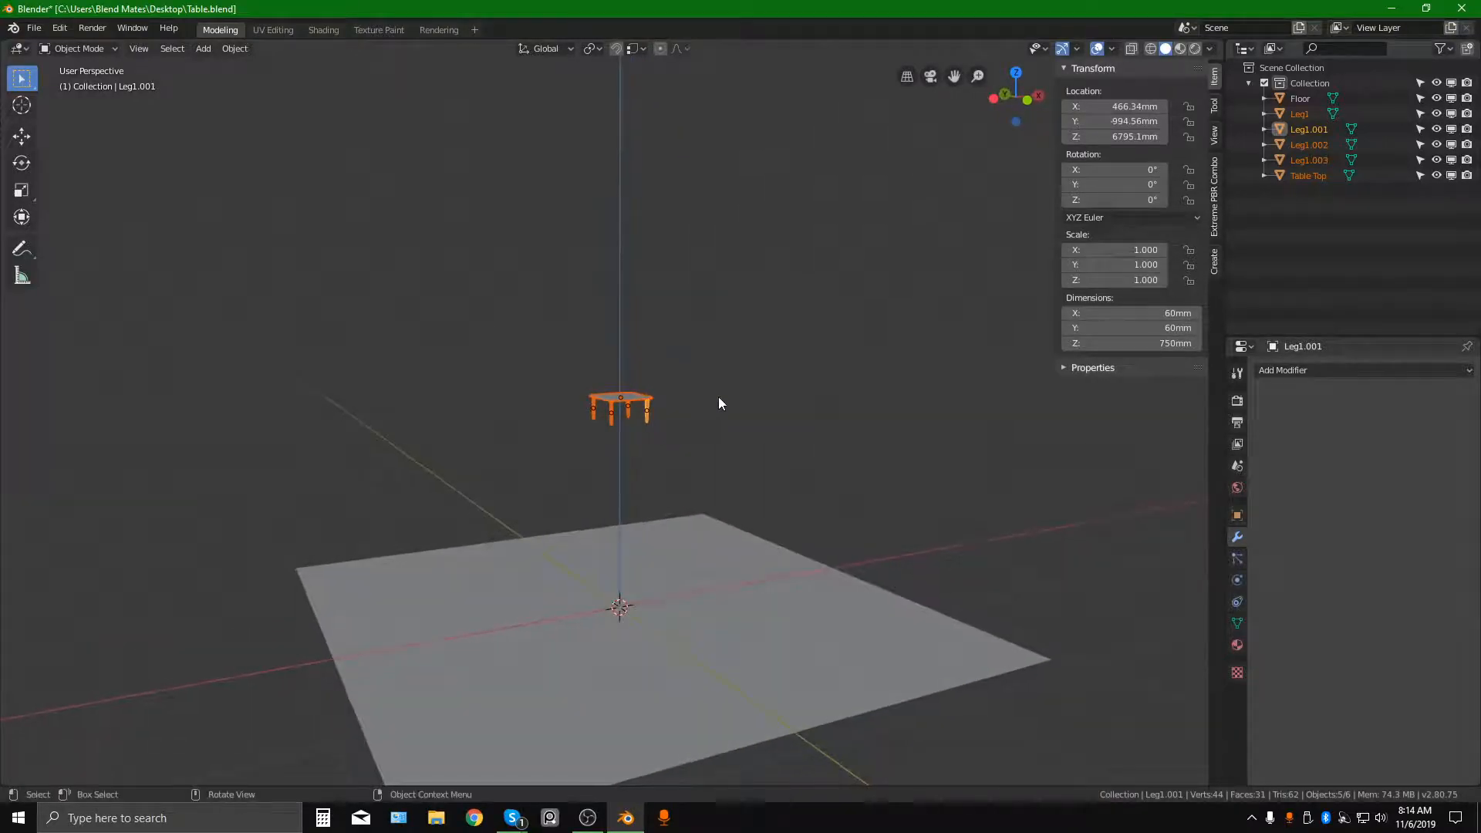
pyautogui.press('g')
pyautogui.press('z')
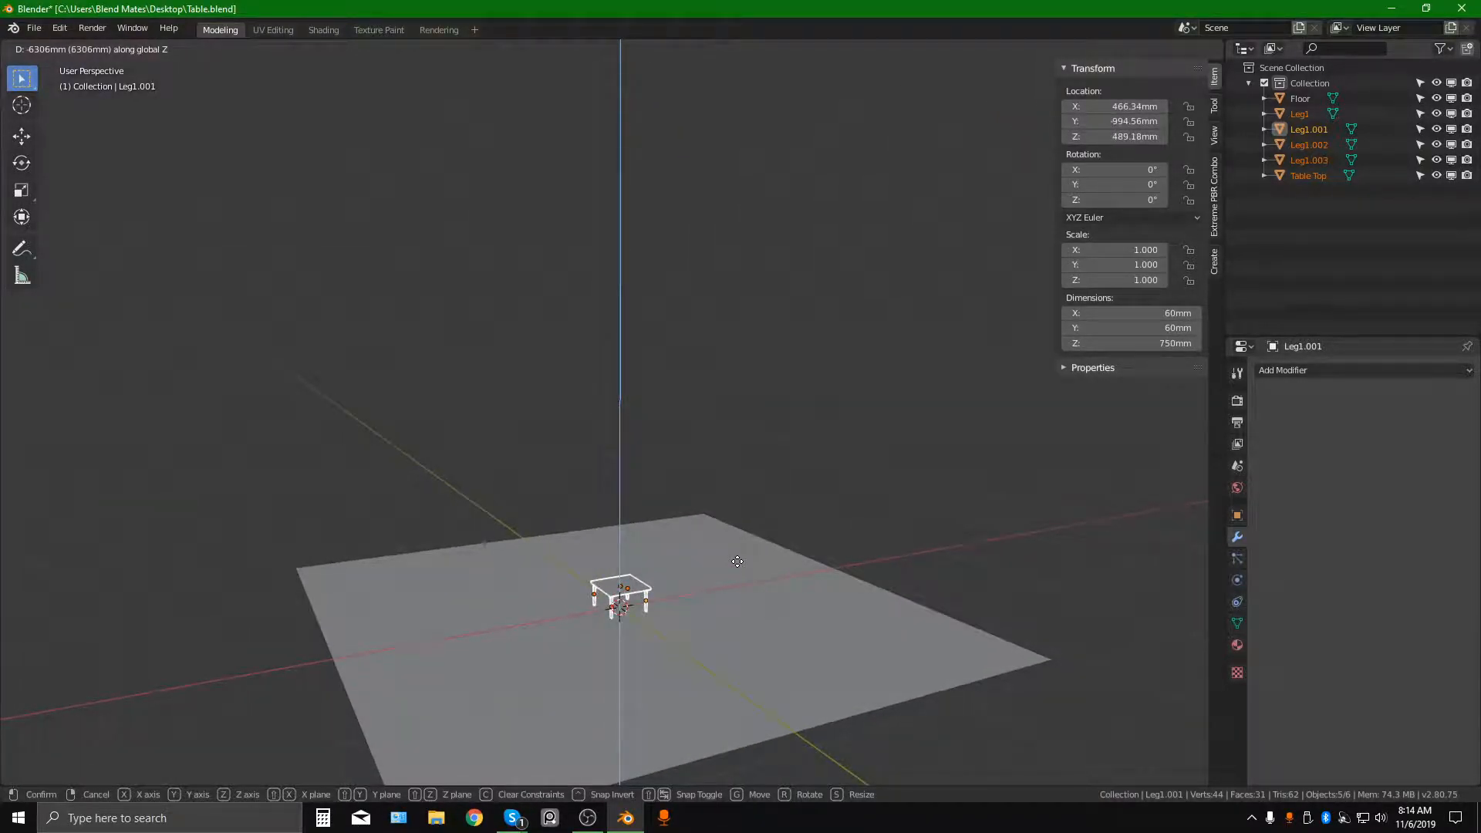
pyautogui.click(738, 565)
pyautogui.click(830, 474)
pyautogui.scroll(2, 608, 636)
pyautogui.scroll(-6, 608, 635)
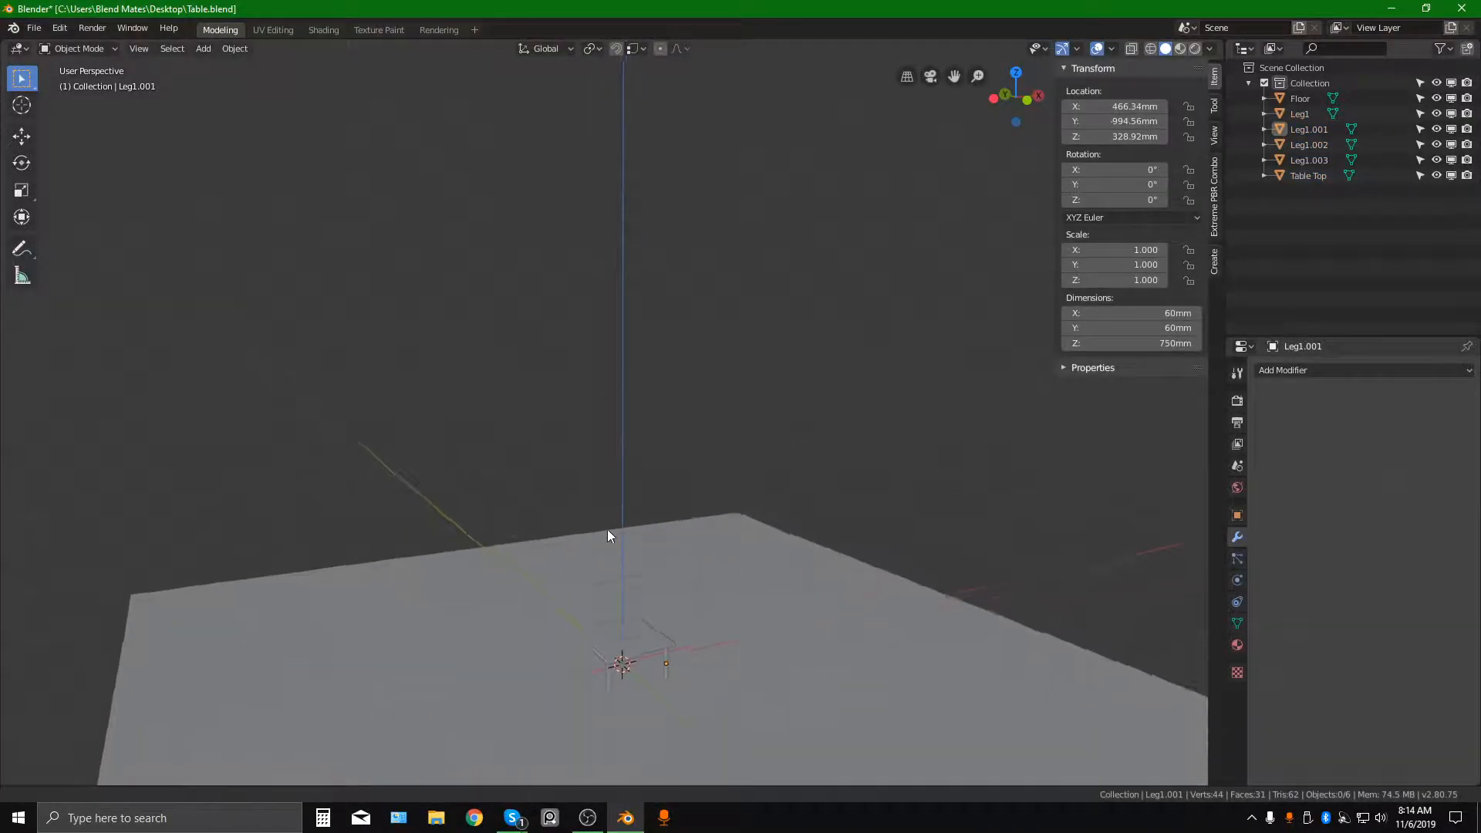
# Scale the Floor plane down uniformly to about 3371 mm square around the table.
pyautogui.click(709, 424)
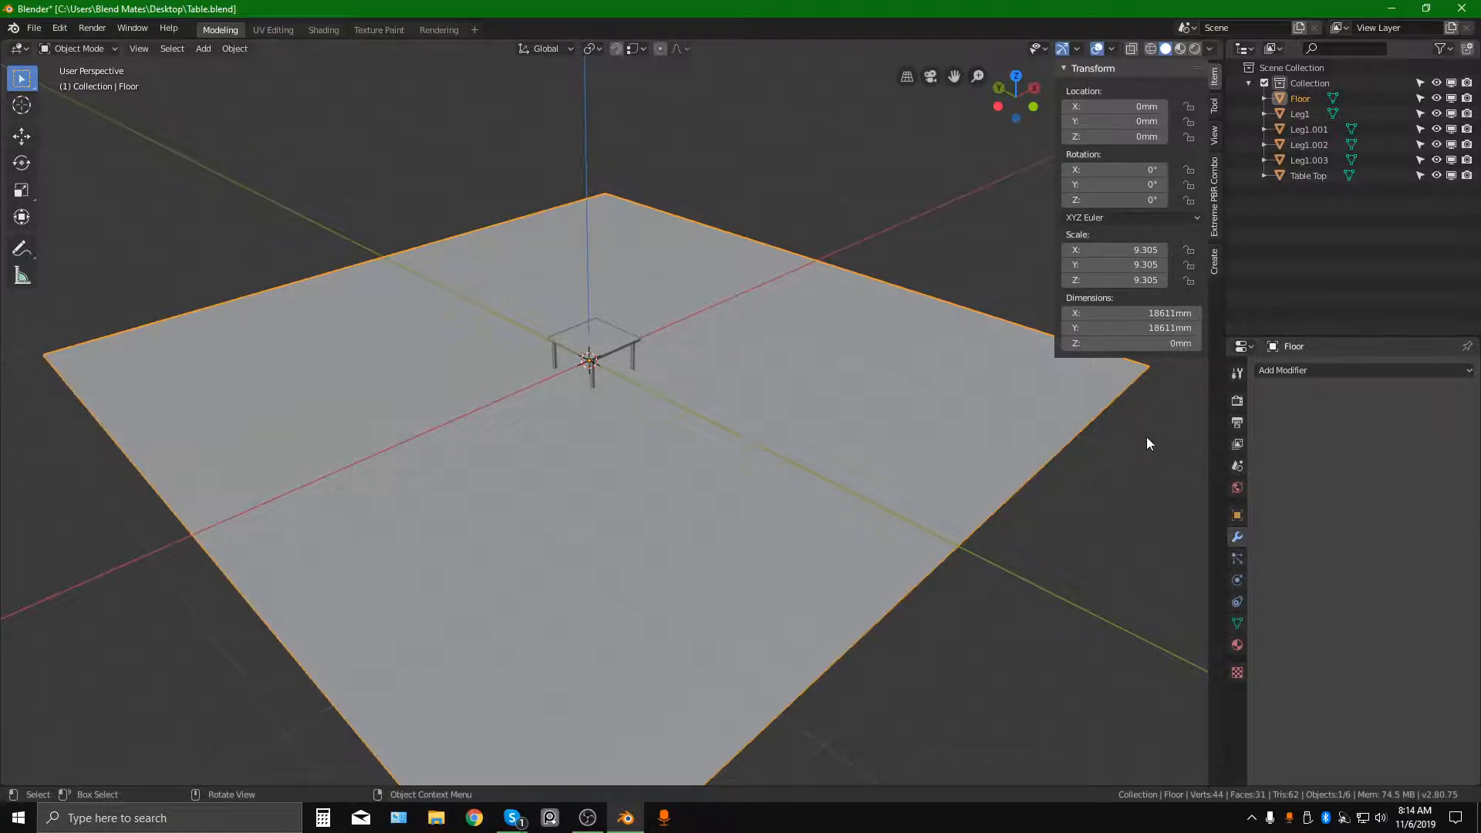
pyautogui.scroll(-1, 832, 431)
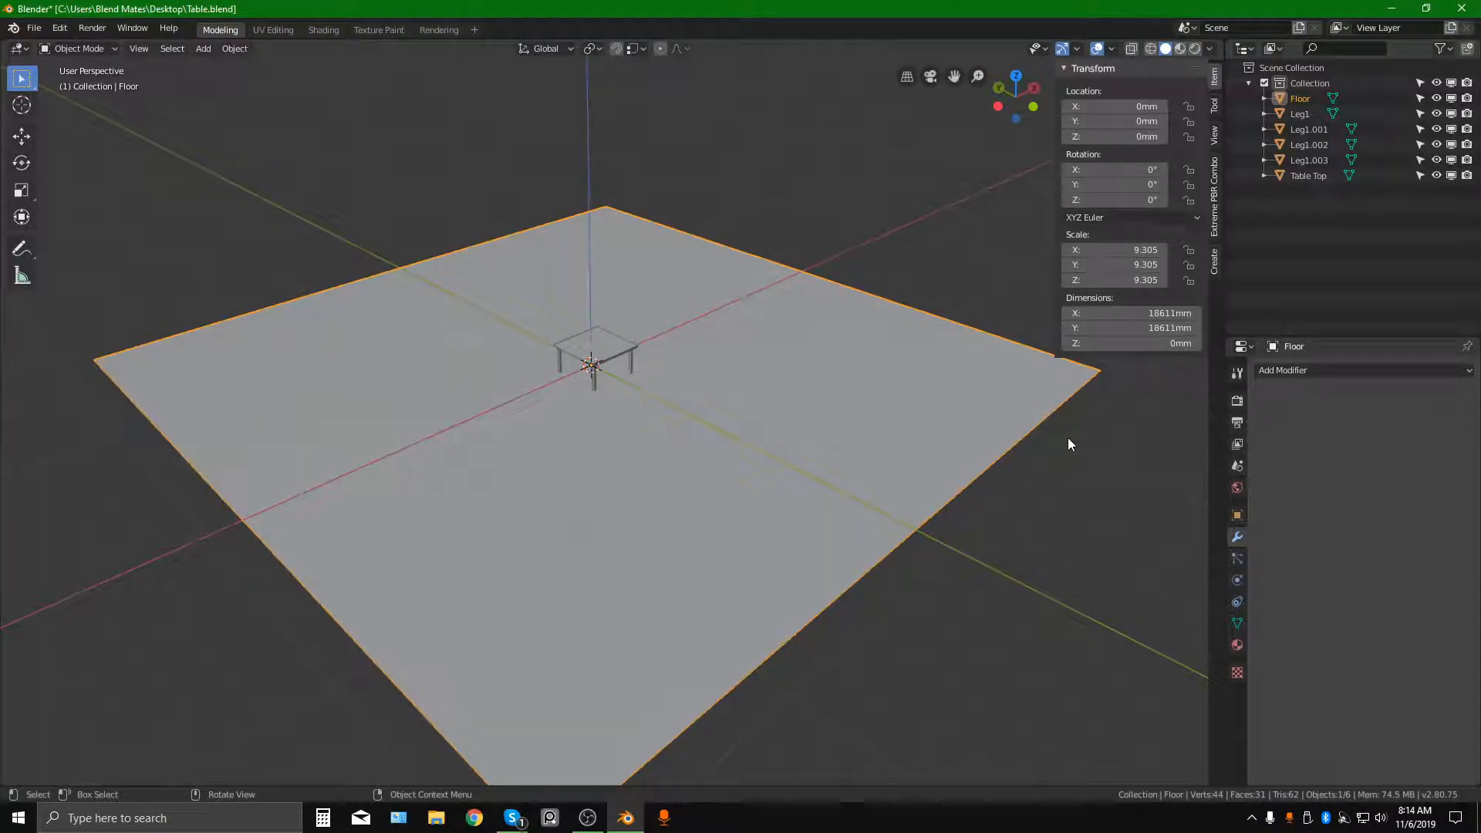
pyautogui.press('s')
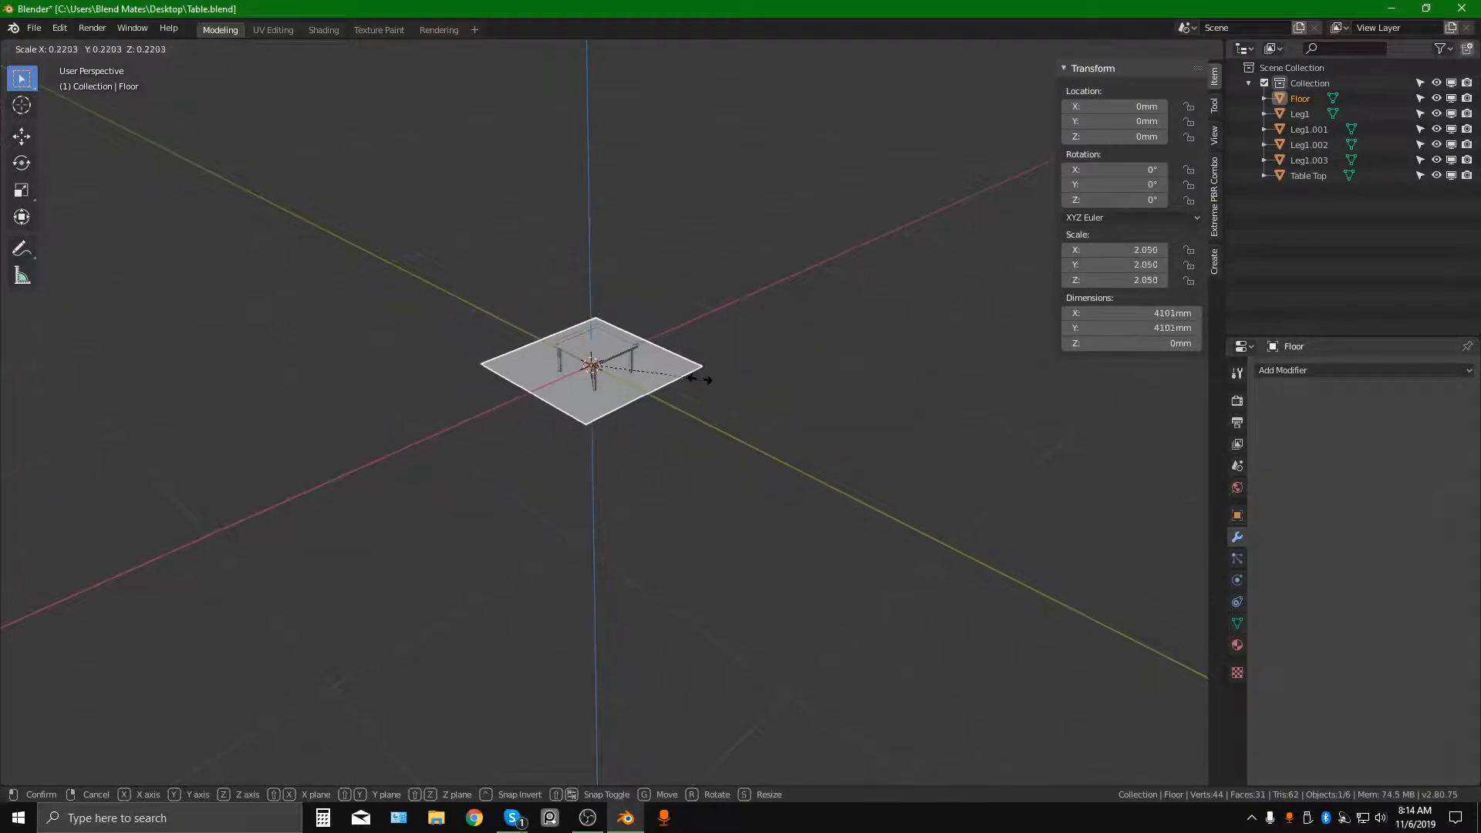
pyautogui.click(682, 378)
# Examine the table standing on the resized floor from several angles and distances.
pyautogui.scroll(8, 559, 350)
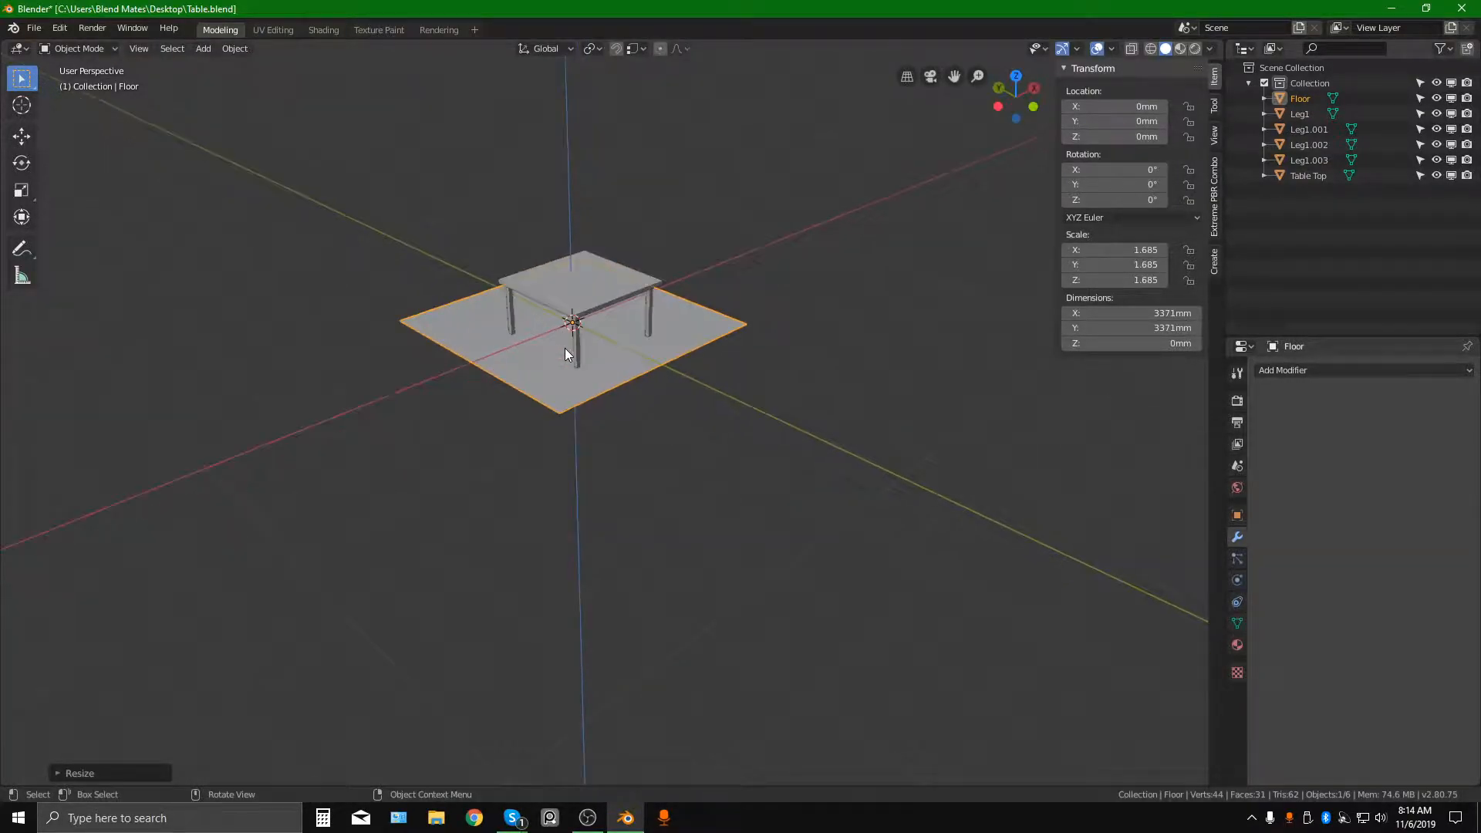
pyautogui.moveTo(632, 292); pyautogui.dragTo(704, 517, button='middle')
pyautogui.scroll(-3, 638, 371)
pyautogui.scroll(3, 654, 424)
pyautogui.moveTo(654, 418); pyautogui.dragTo(679, 340, button='middle')
pyautogui.click(805, 342)
pyautogui.moveTo(805, 343); pyautogui.dragTo(719, 469, button='middle')
pyautogui.click(617, 302)
pyautogui.click(642, 402)
# Apply the scale of the Floor plane and clear the selection.
pyautogui.click(722, 475)
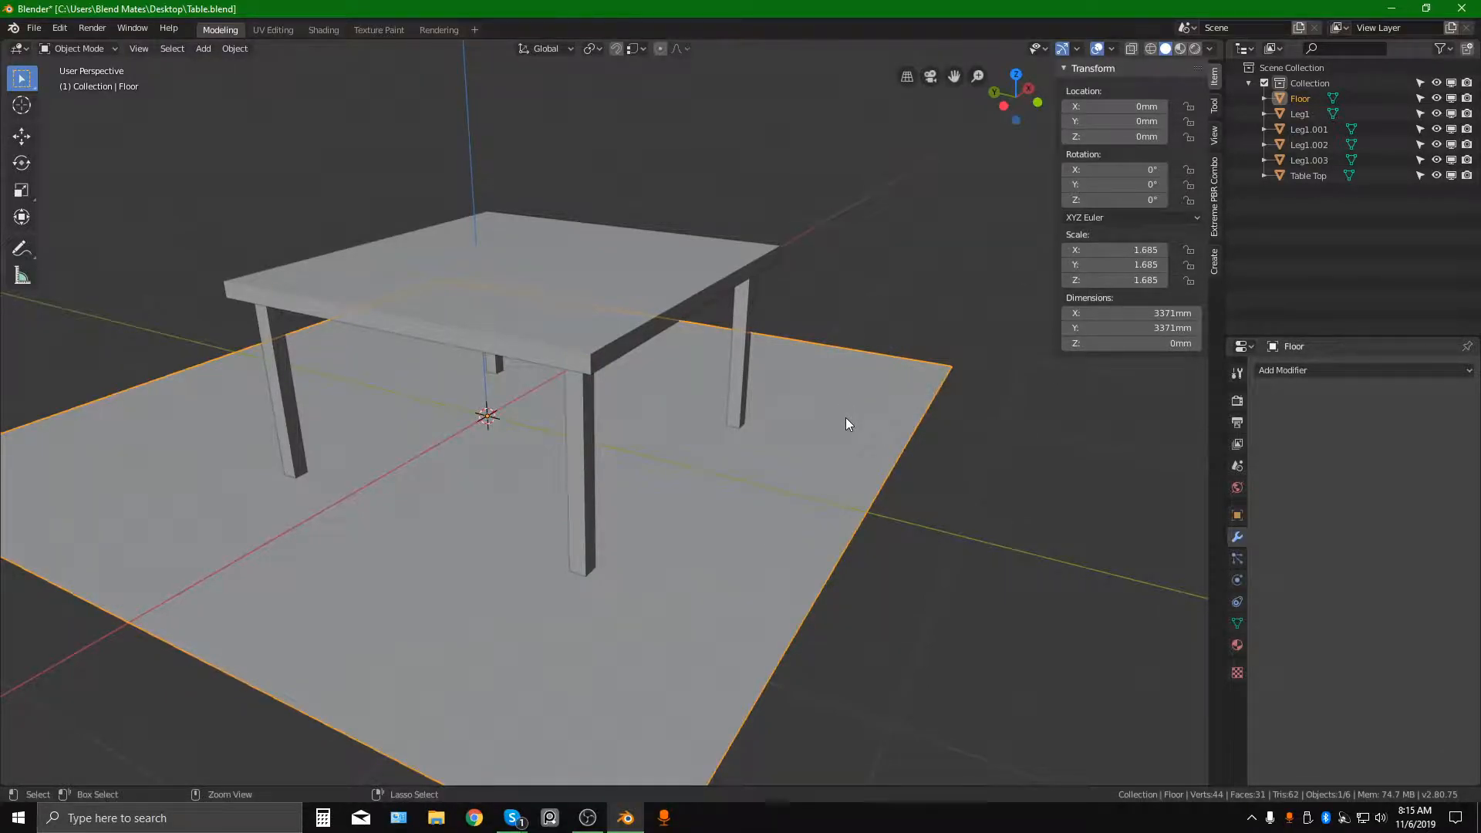
pyautogui.hotkey('ctrl', 'a')
pyautogui.click(775, 404)
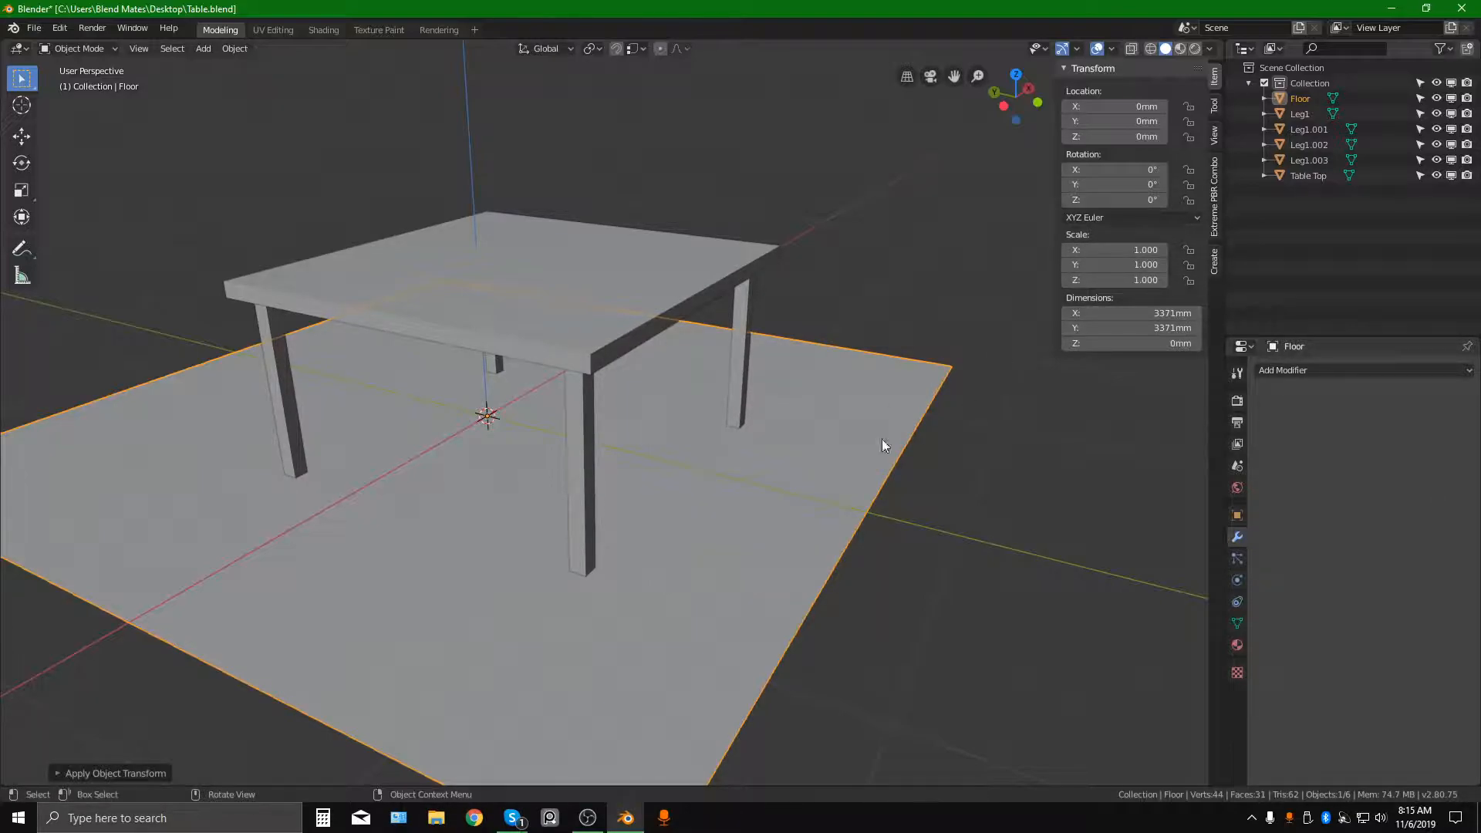
pyautogui.click(959, 556)
# Inspect the finished table from different angles, checking the table top and how its legs meet it.
pyautogui.moveTo(748, 527); pyautogui.dragTo(588, 475, button='middle')
pyautogui.click(484, 431)
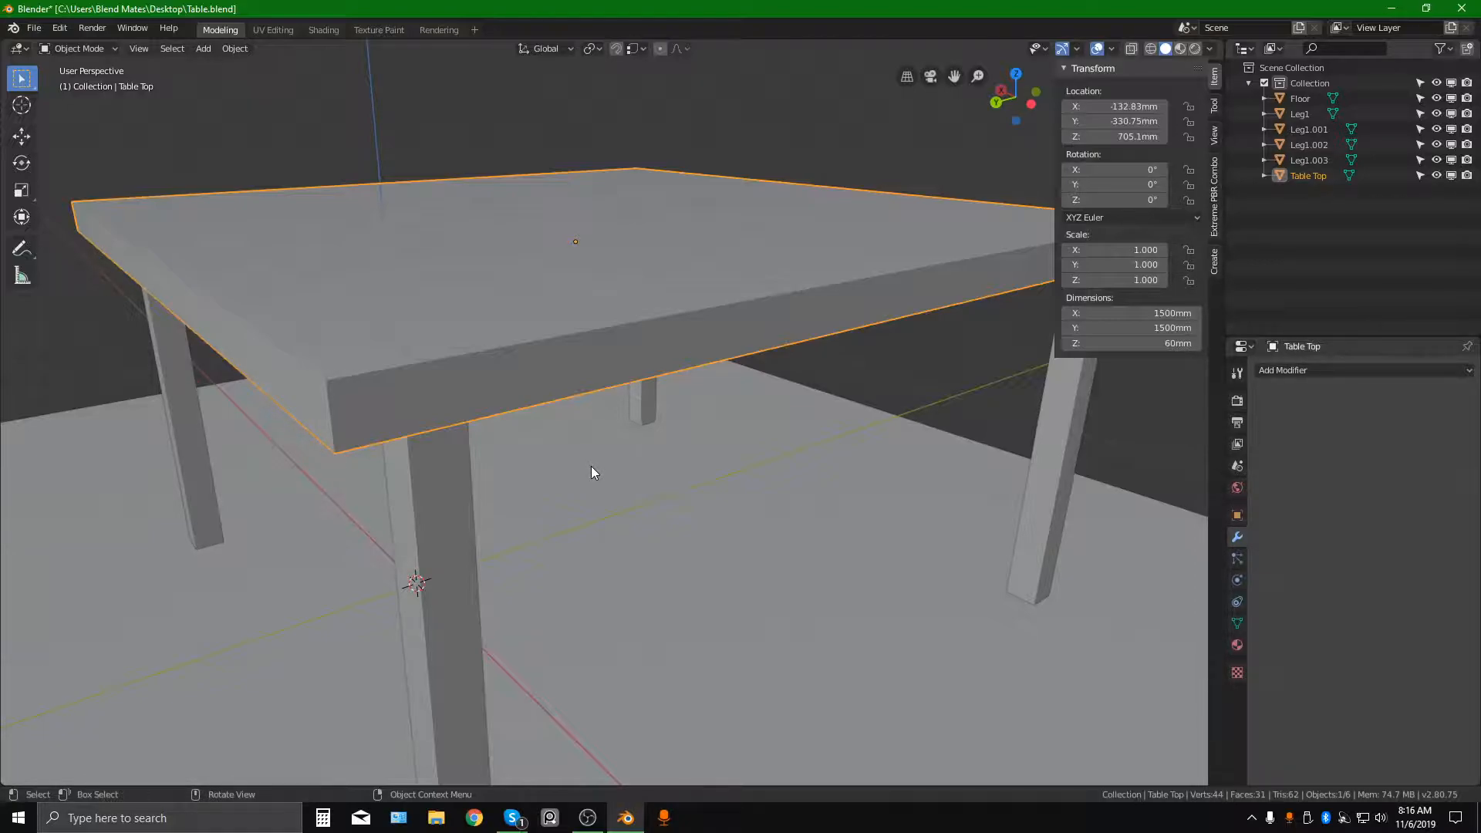
pyautogui.click(797, 378)
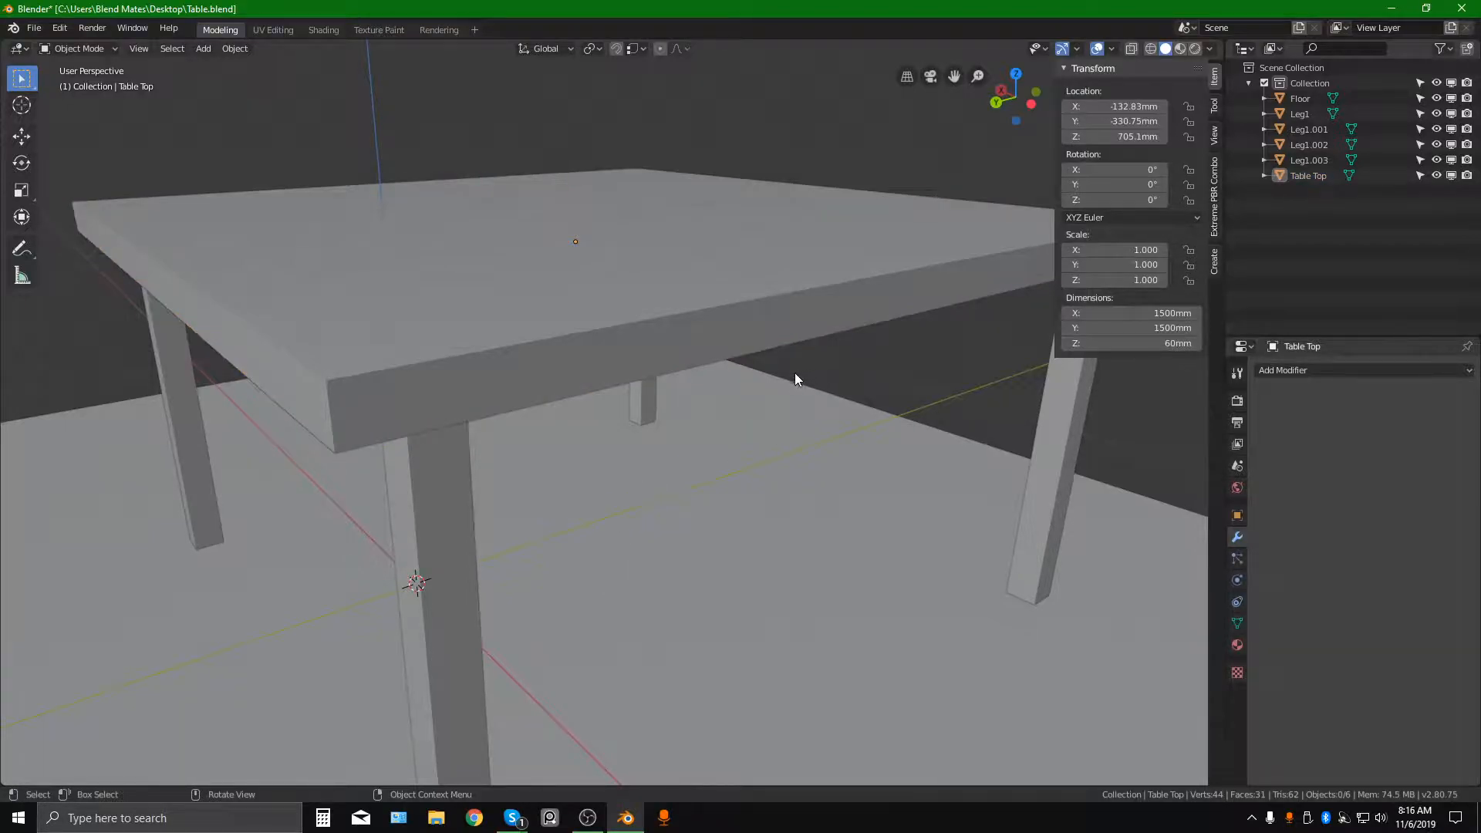
pyautogui.keyDown('ctrl'); pyautogui.moveTo(591, 401); pyautogui.dragTo(581, 529, button='middle'); pyautogui.keyUp('ctrl')
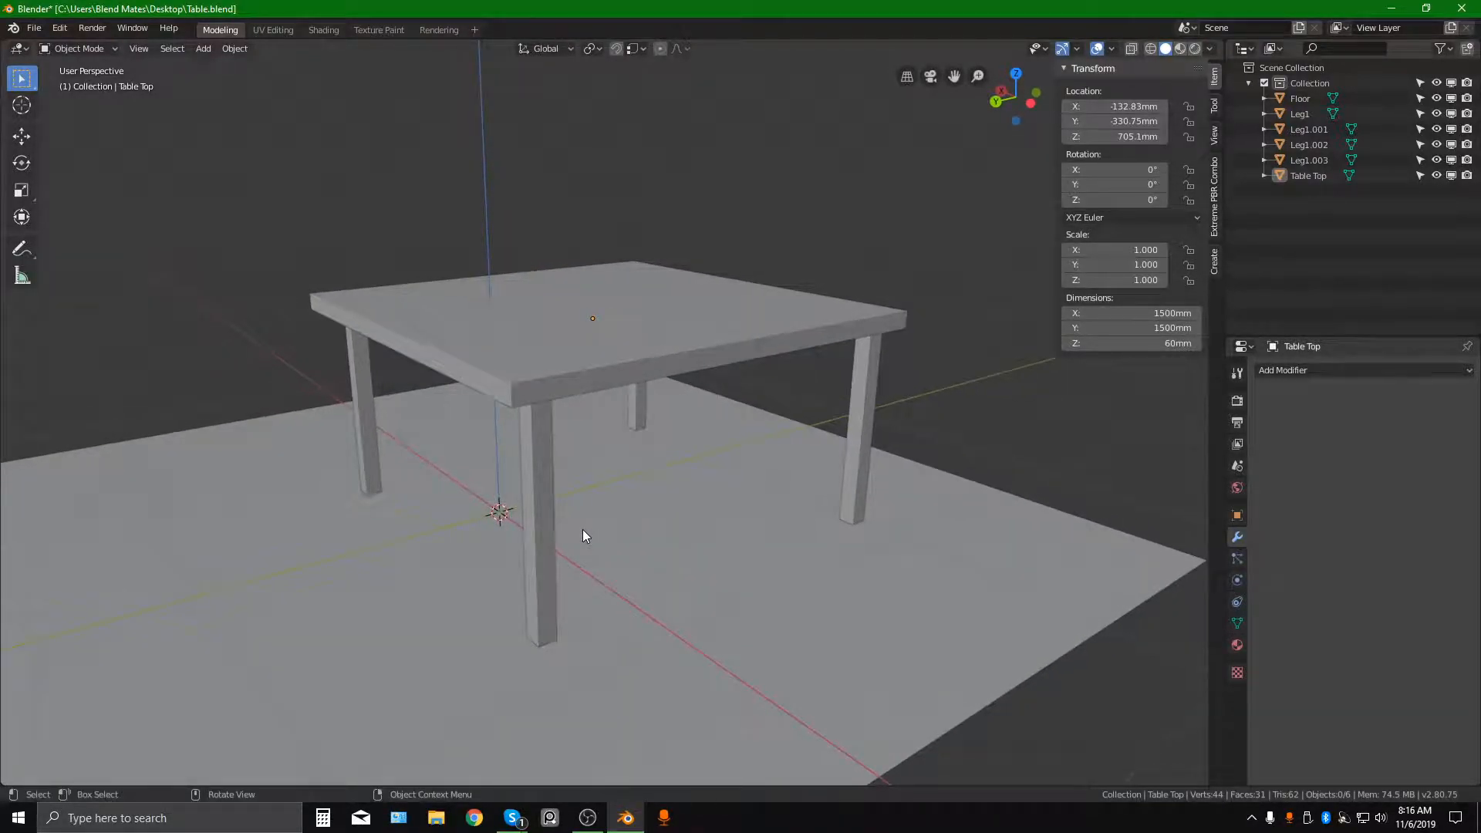
pyautogui.moveTo(541, 465); pyautogui.dragTo(556, 410, button='middle')
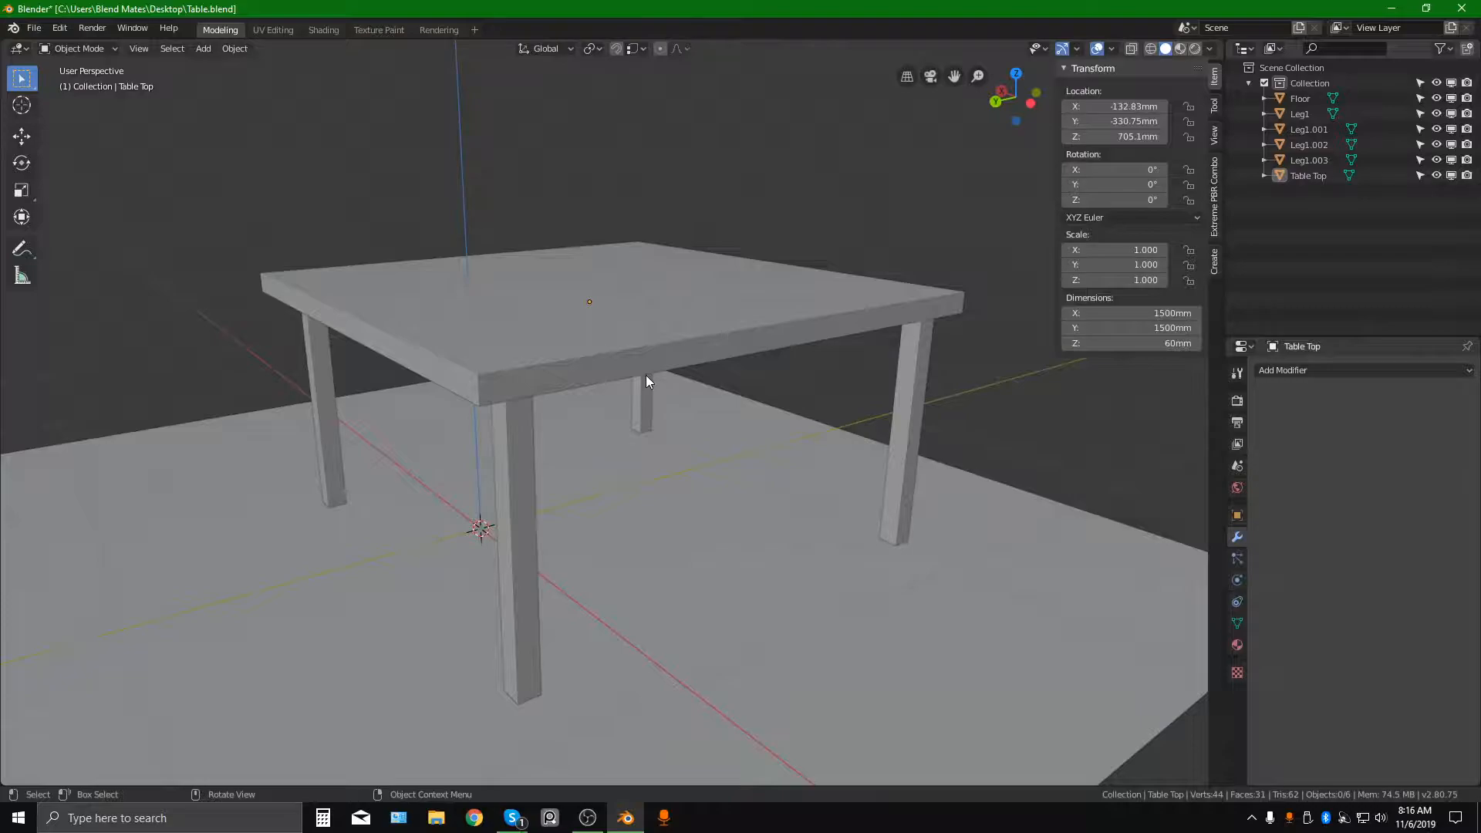
pyautogui.moveTo(534, 427); pyautogui.dragTo(547, 392, button='middle')
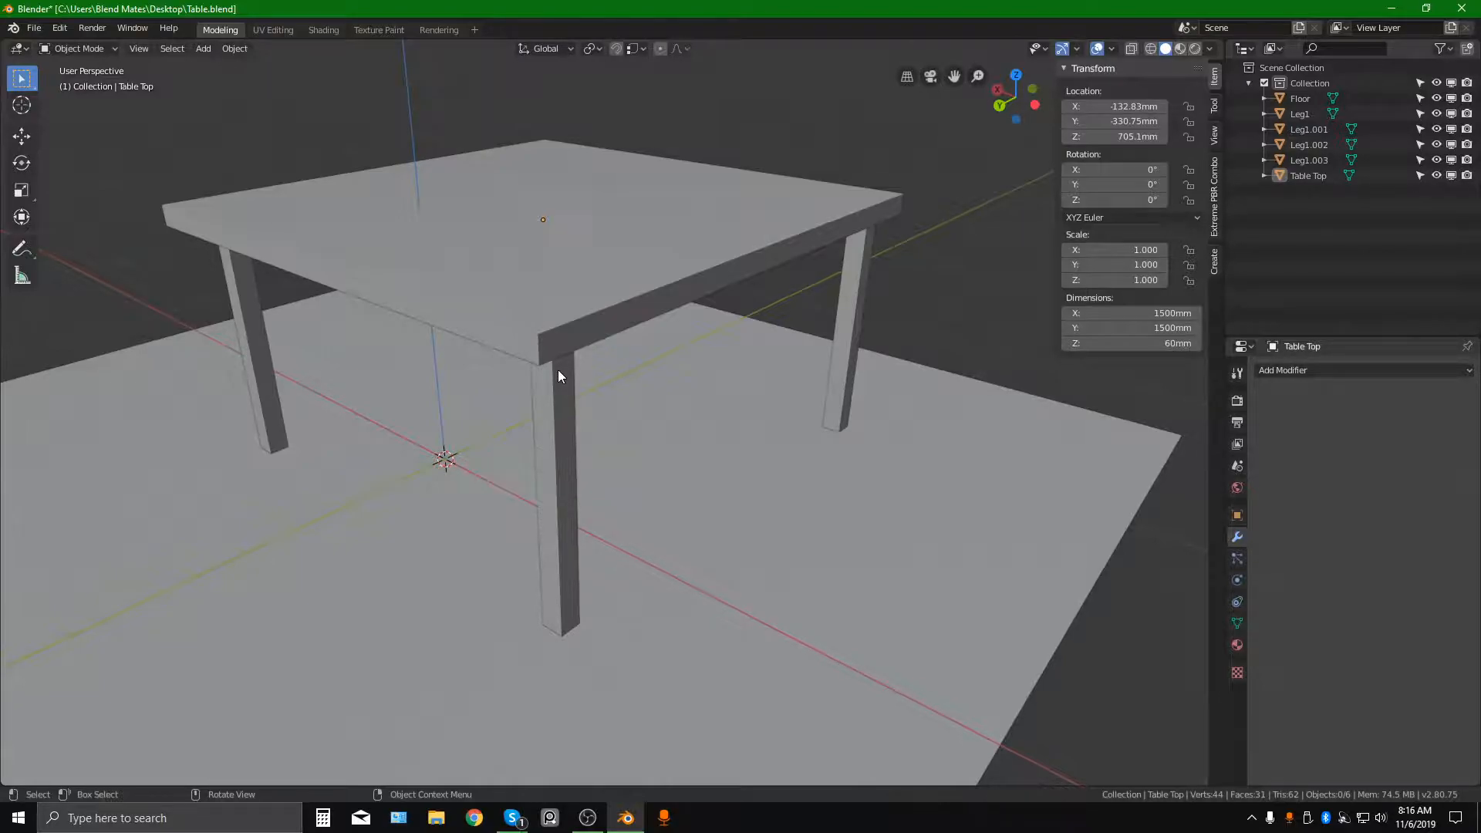
pyautogui.moveTo(619, 406); pyautogui.dragTo(598, 400, button='middle')
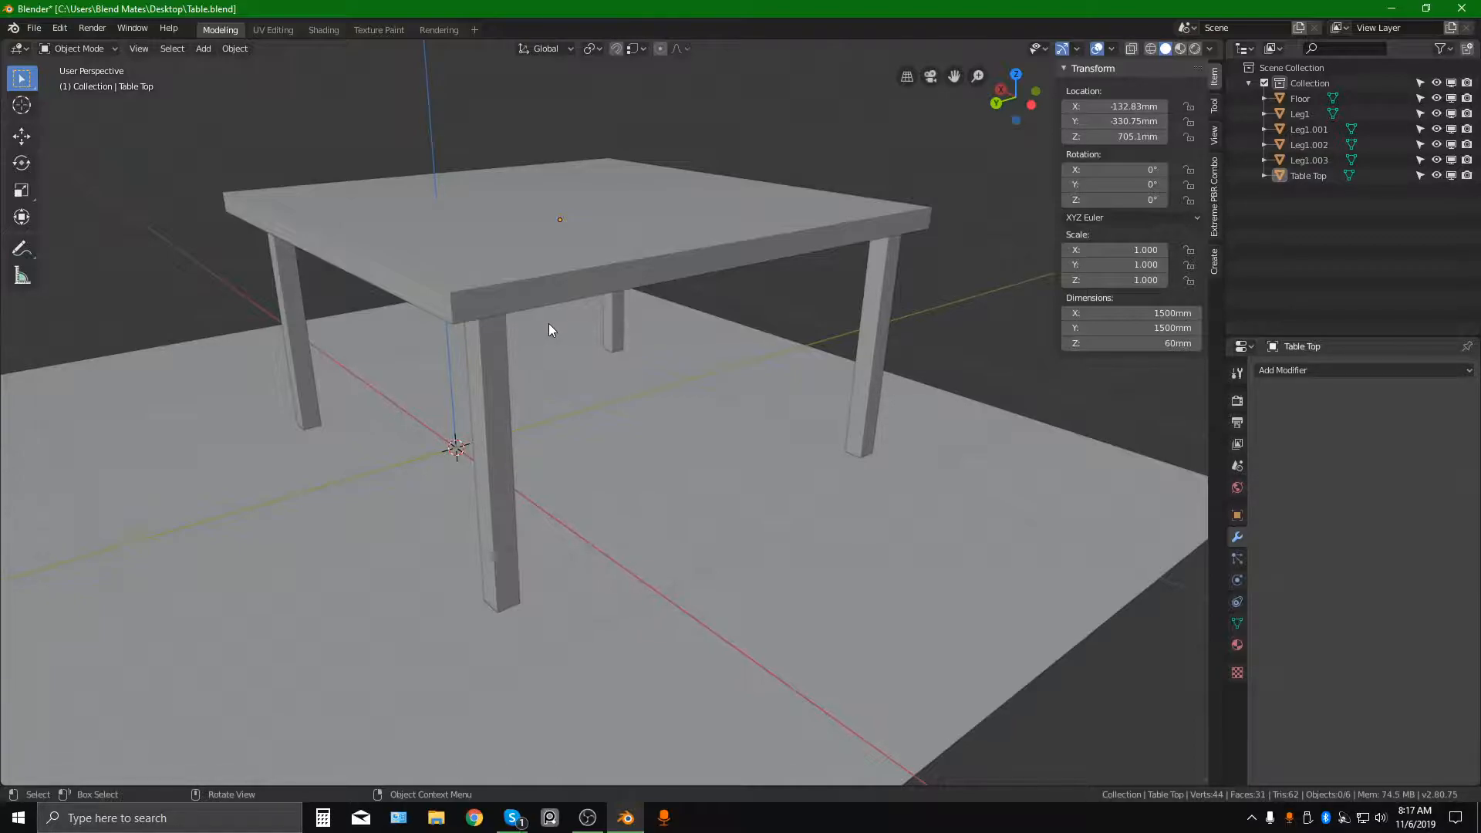
pyautogui.keyDown('shift'); pyautogui.moveTo(535, 332); pyautogui.dragTo(584, 398, button='middle'); pyautogui.keyUp('shift')
pyautogui.click(573, 379)
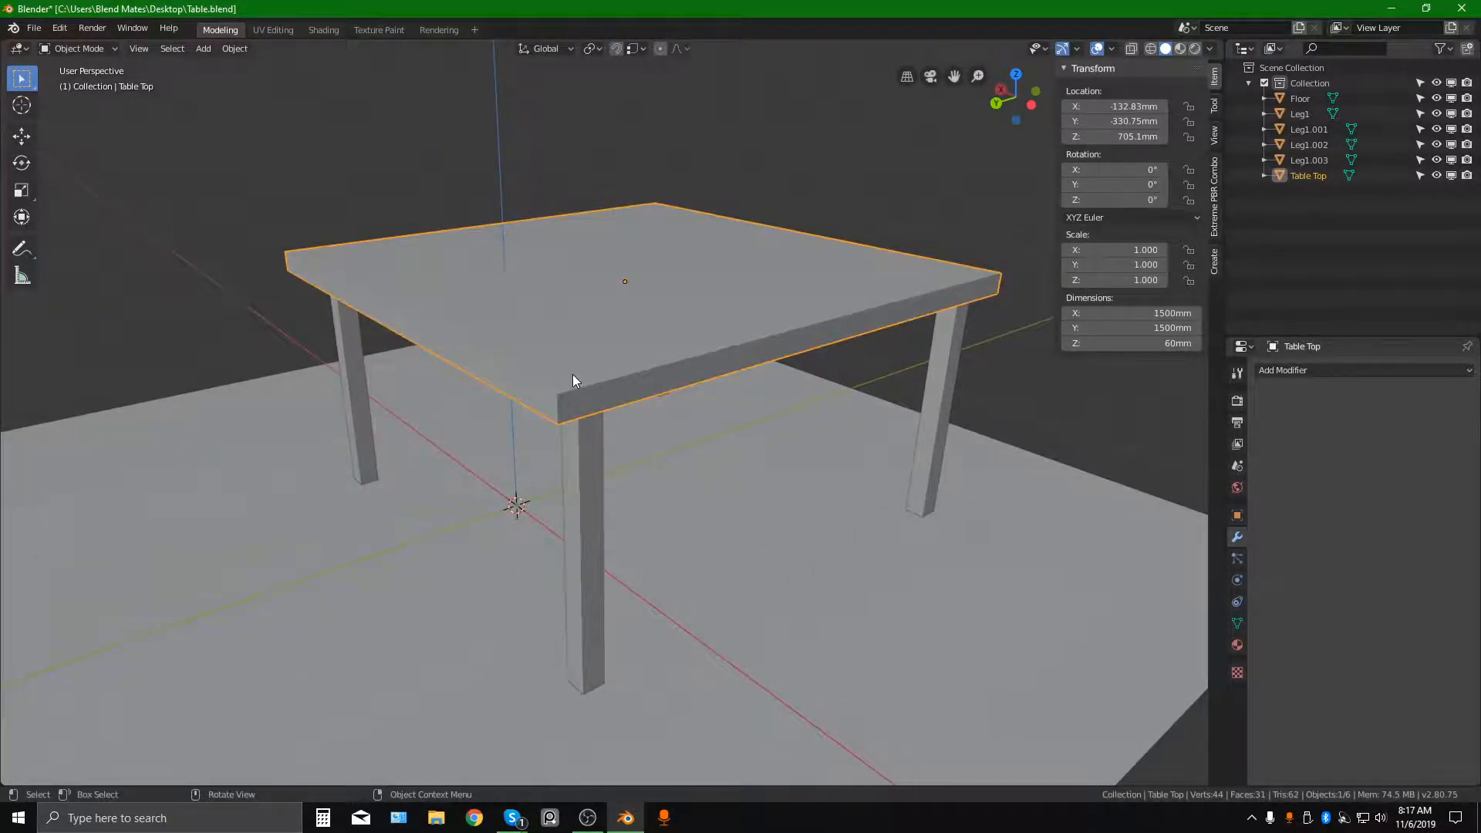
pyautogui.moveTo(573, 374)
pyautogui.mouseDown(button='middle')
pyautogui.moveTo(611, 382)
pyautogui.moveTo(575, 372)
pyautogui.mouseUp(button='middle')
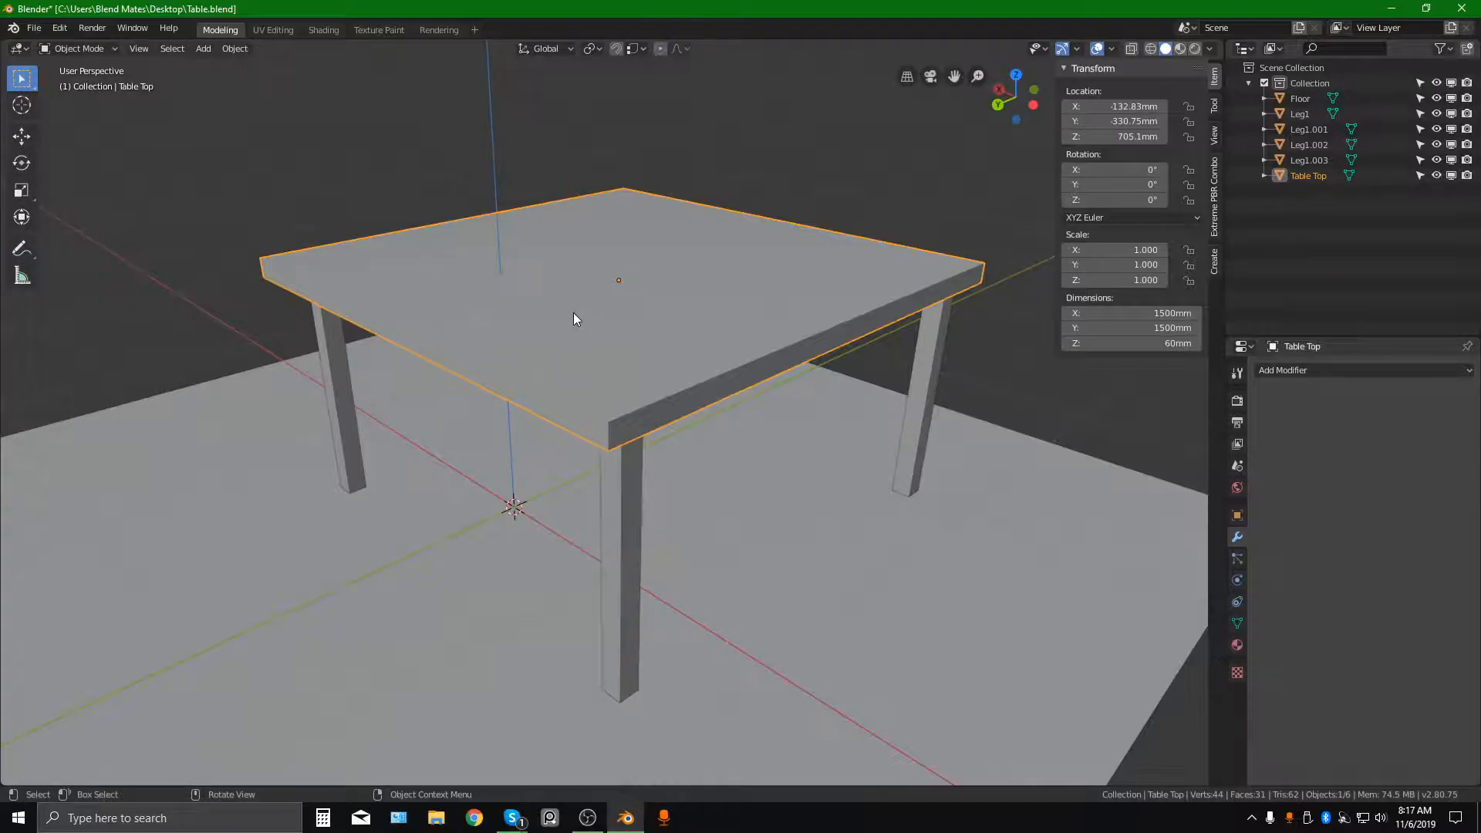
# Open the Table Top mesh in Edit Mode and set the selection mode to edges.
pyautogui.press('Tab')
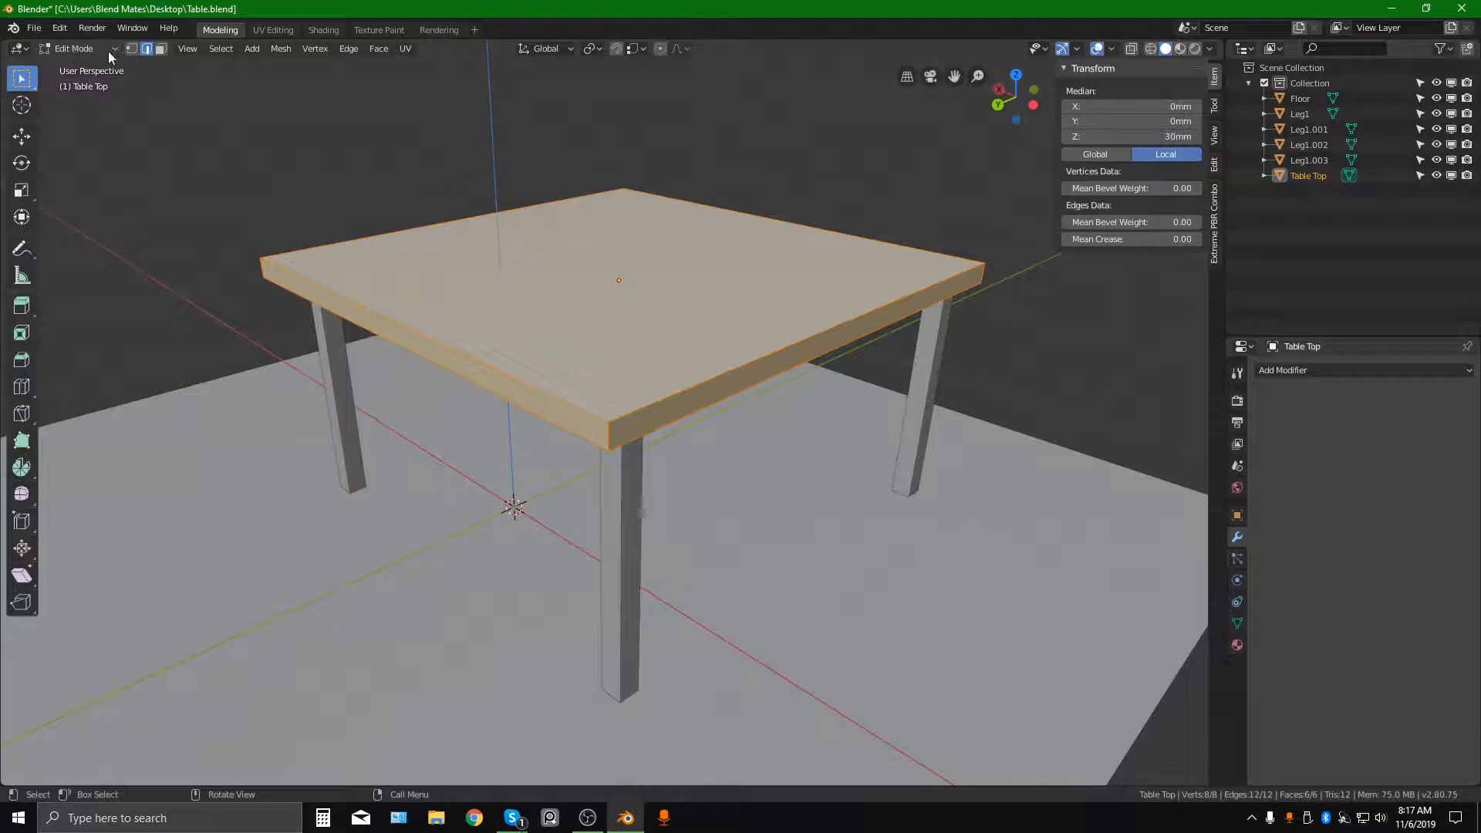
pyautogui.keyDown('shift'); pyautogui.moveTo(502, 307); pyautogui.dragTo(534, 317, button='middle'); pyautogui.keyUp('shift')
pyautogui.press('Tab')
pyautogui.press('Tab')
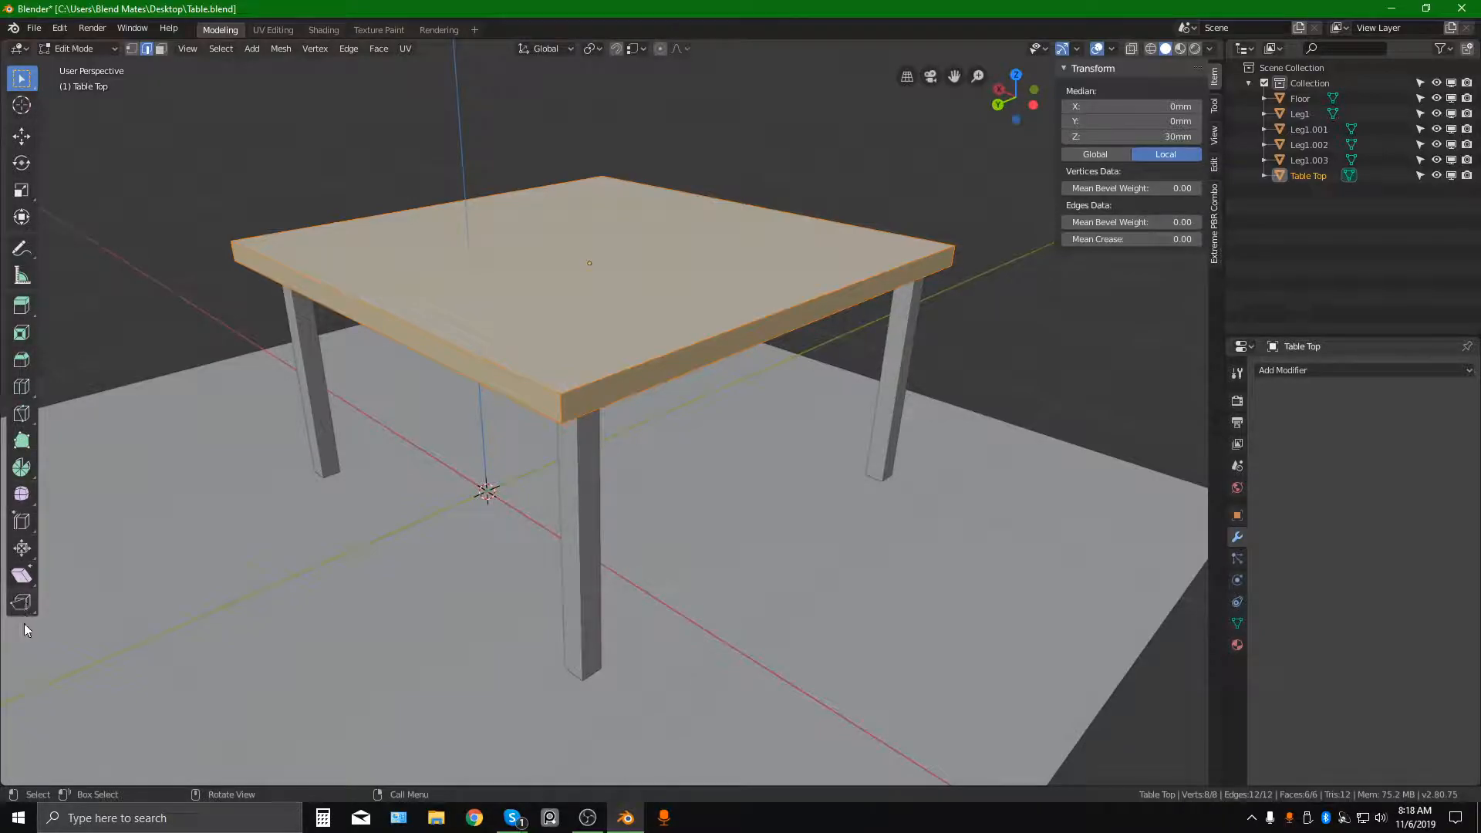
pyautogui.moveTo(454, 392); pyautogui.dragTo(615, 470, button='middle')
pyautogui.moveTo(731, 542); pyautogui.dragTo(621, 450, button='middle')
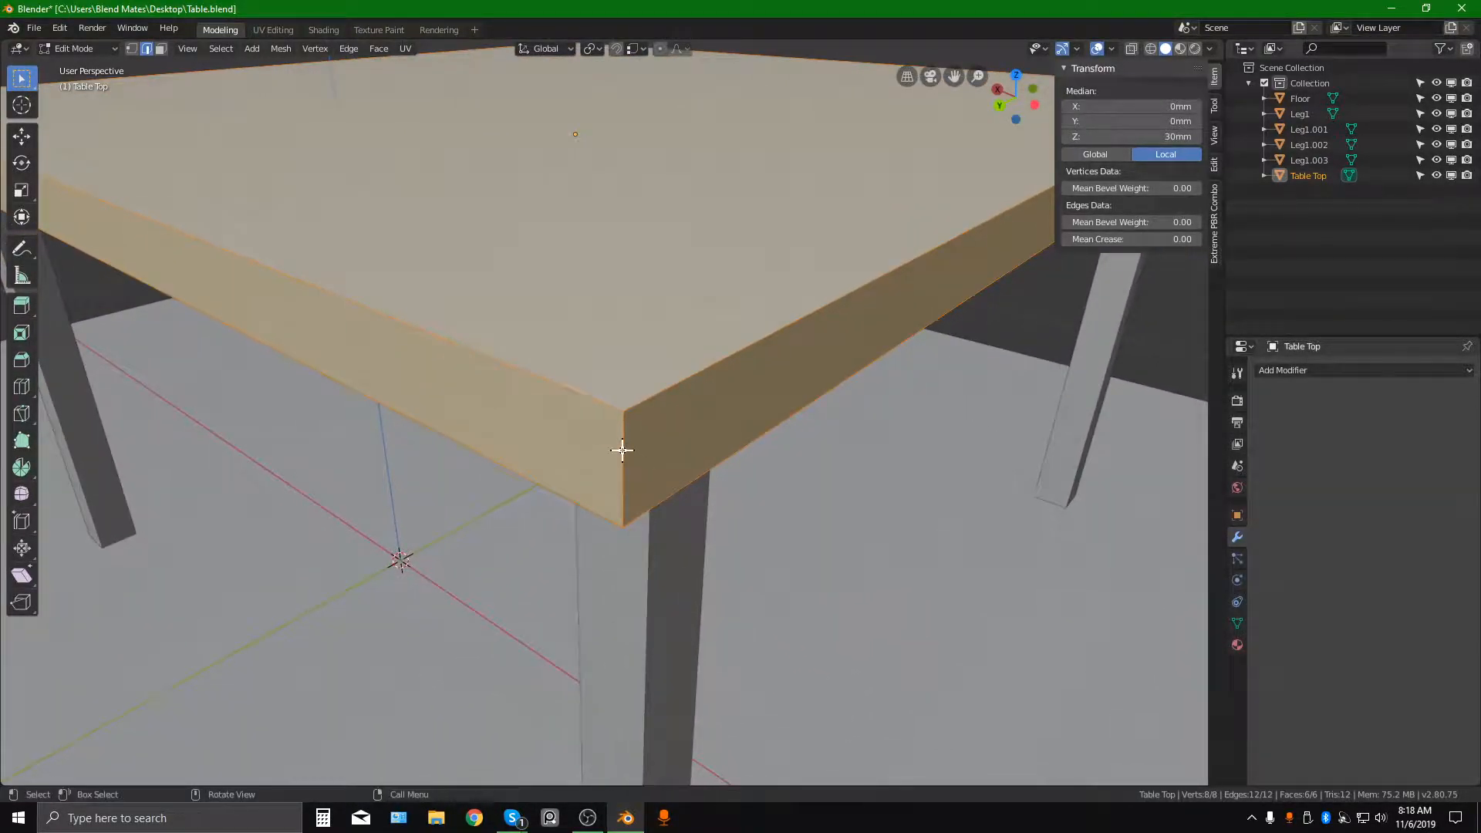
pyautogui.click(623, 455)
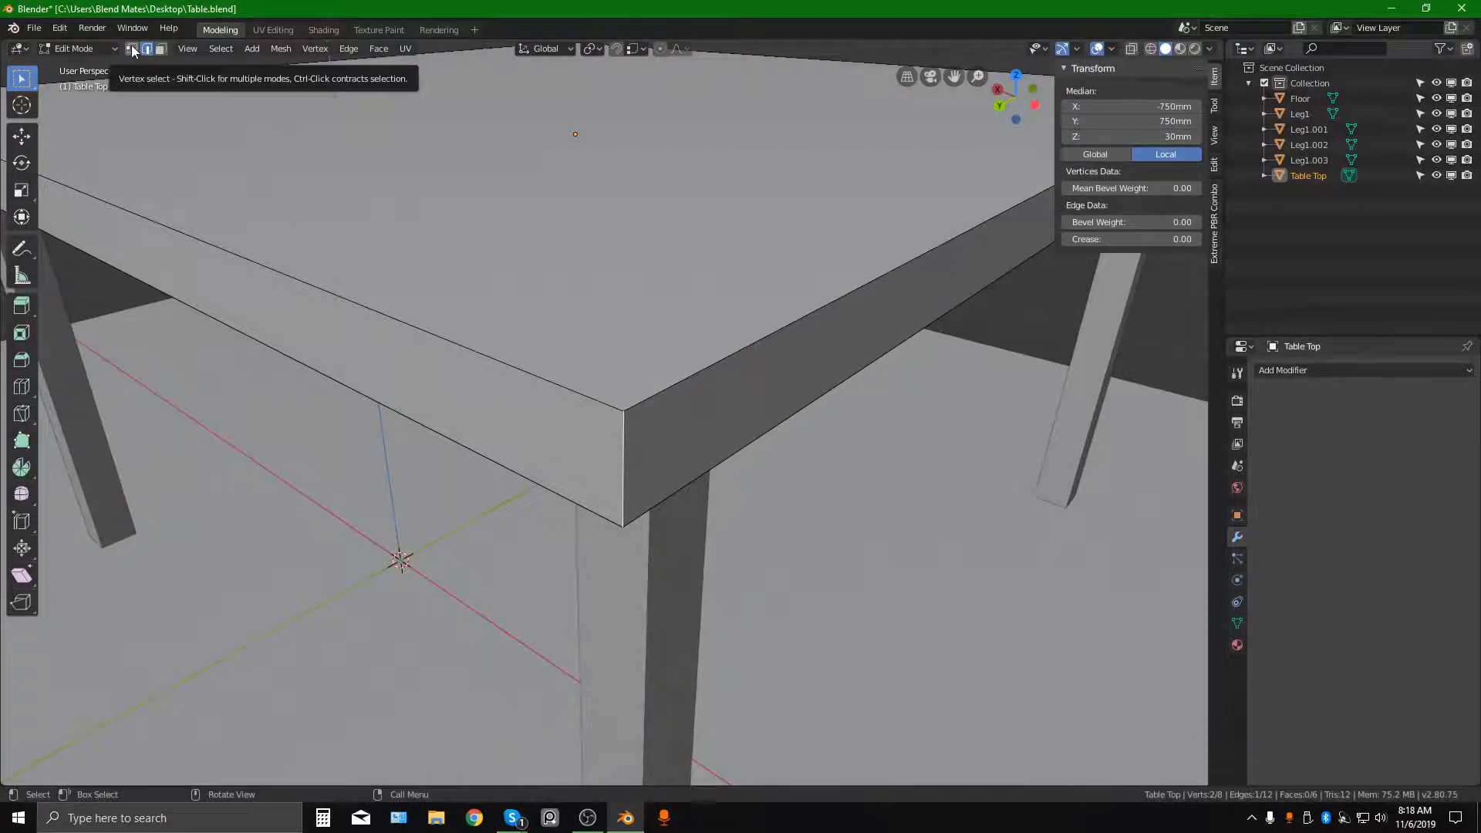
pyautogui.click(160, 51)
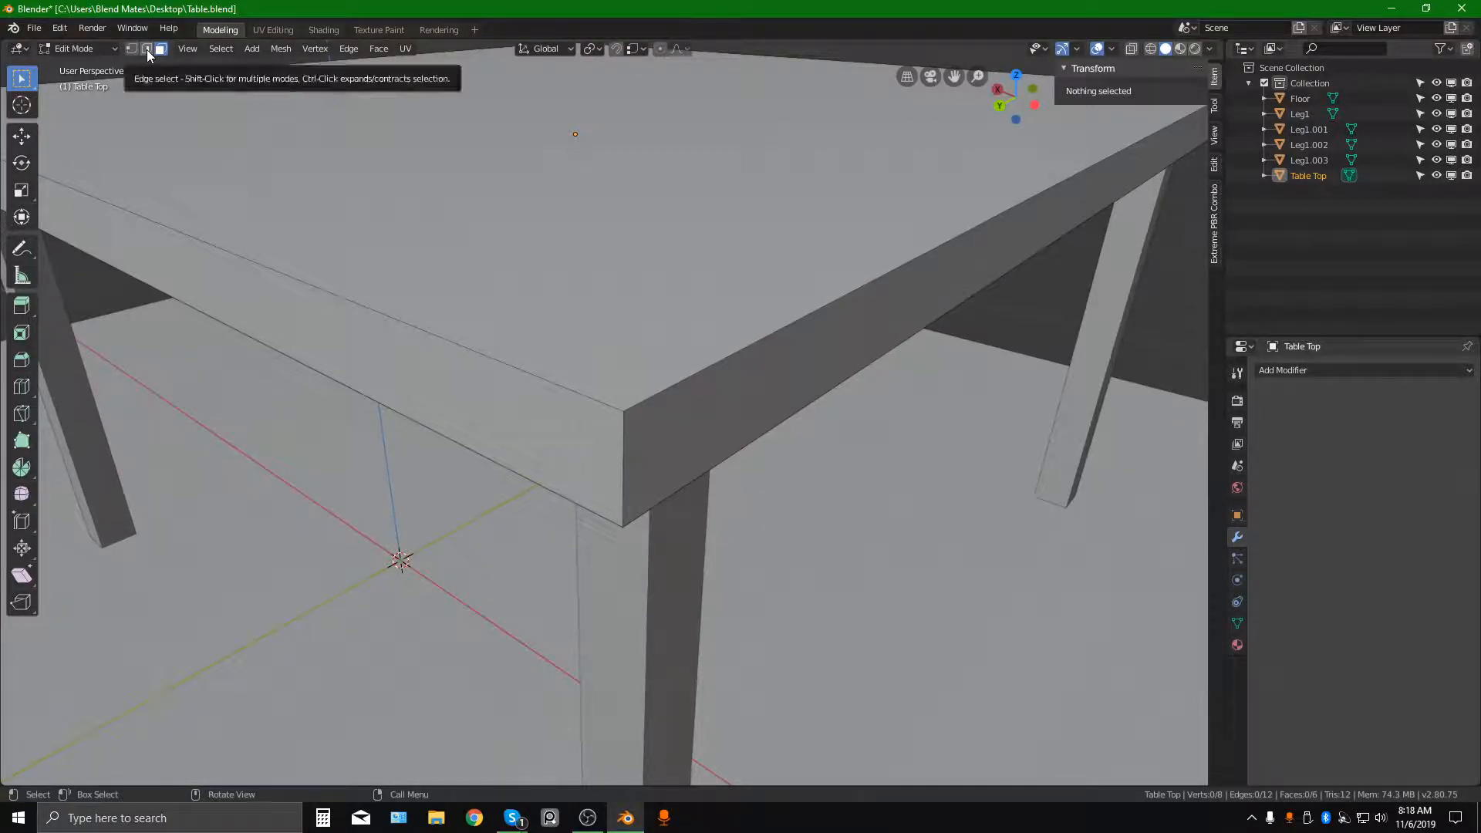
pyautogui.click(147, 50)
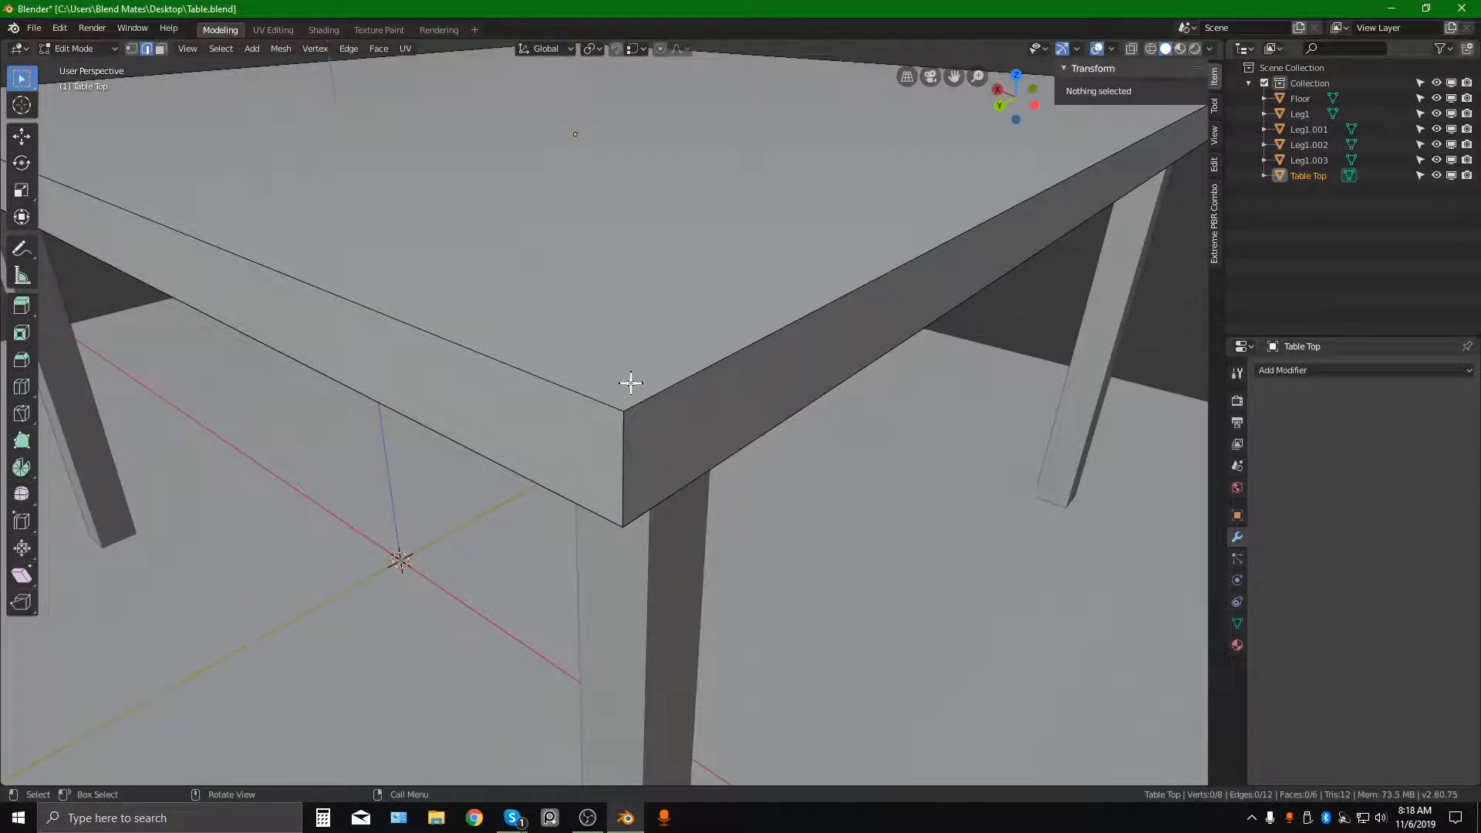
# Select the edges around the table top's two near sides one by one, including the corner edges.
pyautogui.scroll(-4, 630, 381)
pyautogui.moveTo(631, 386); pyautogui.dragTo(582, 384, button='middle')
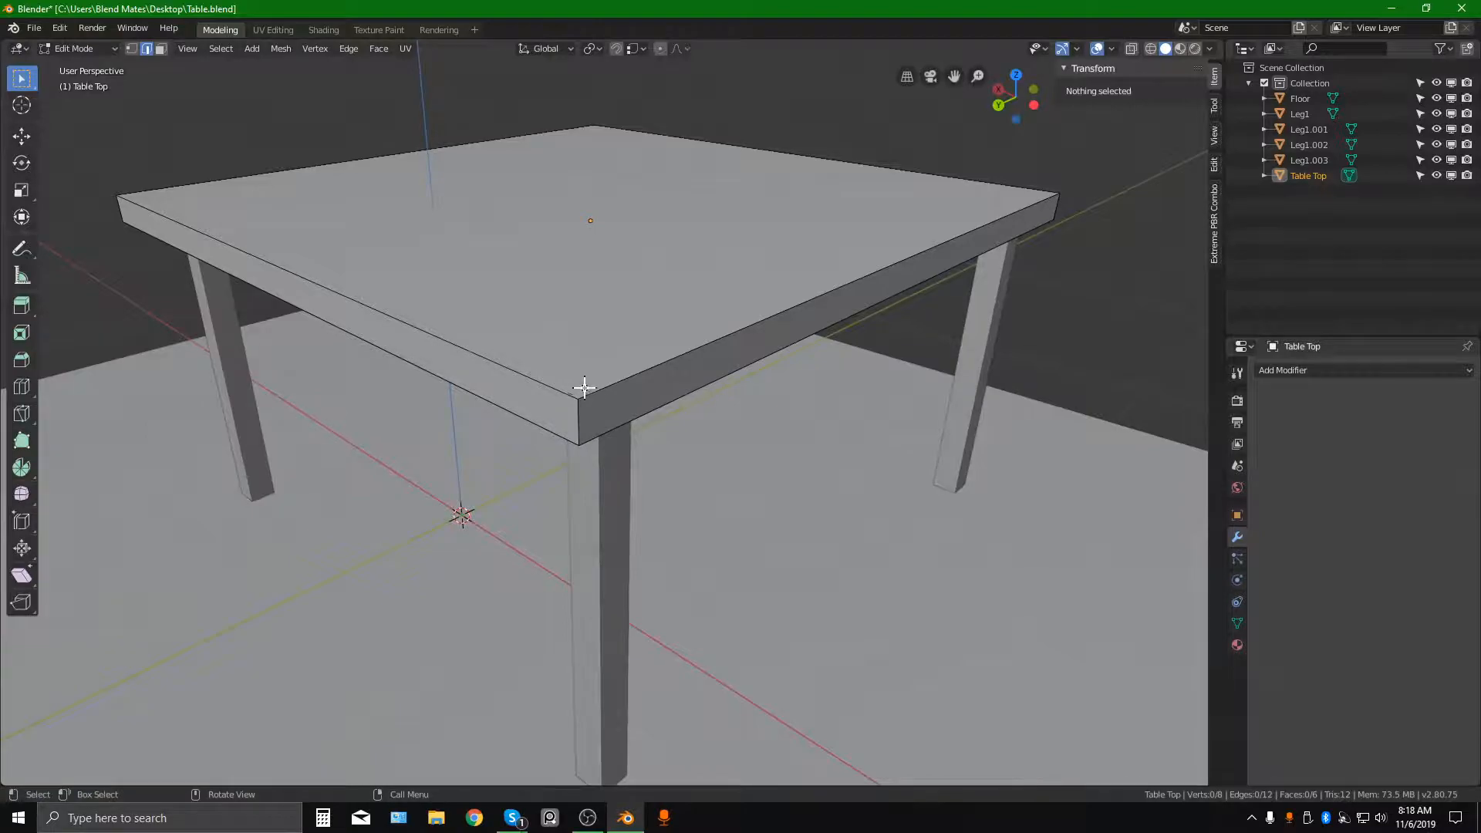
pyautogui.click(543, 381)
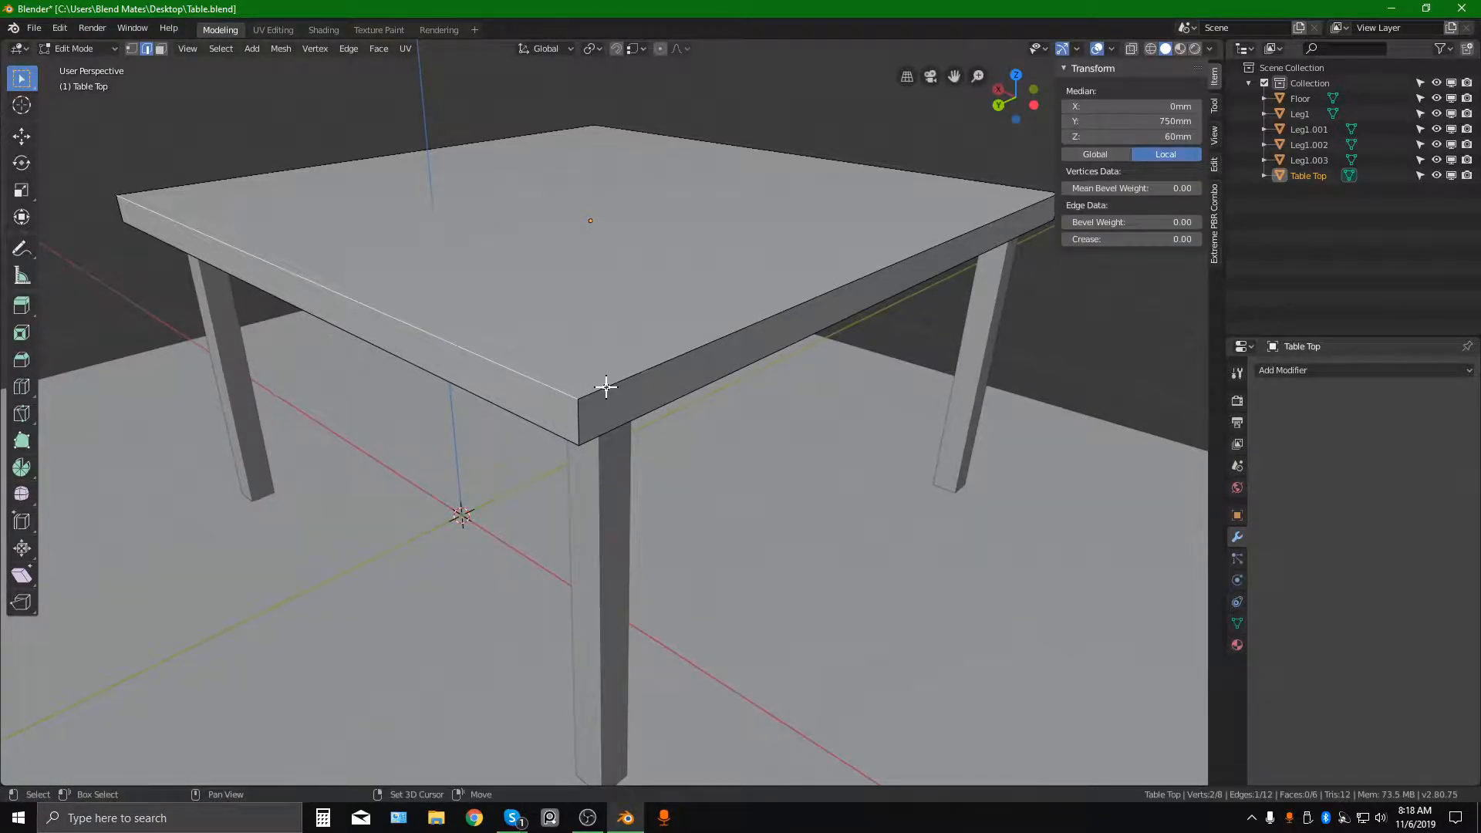
pyautogui.keyDown('shift'); pyautogui.click(634, 376); pyautogui.keyUp('shift')
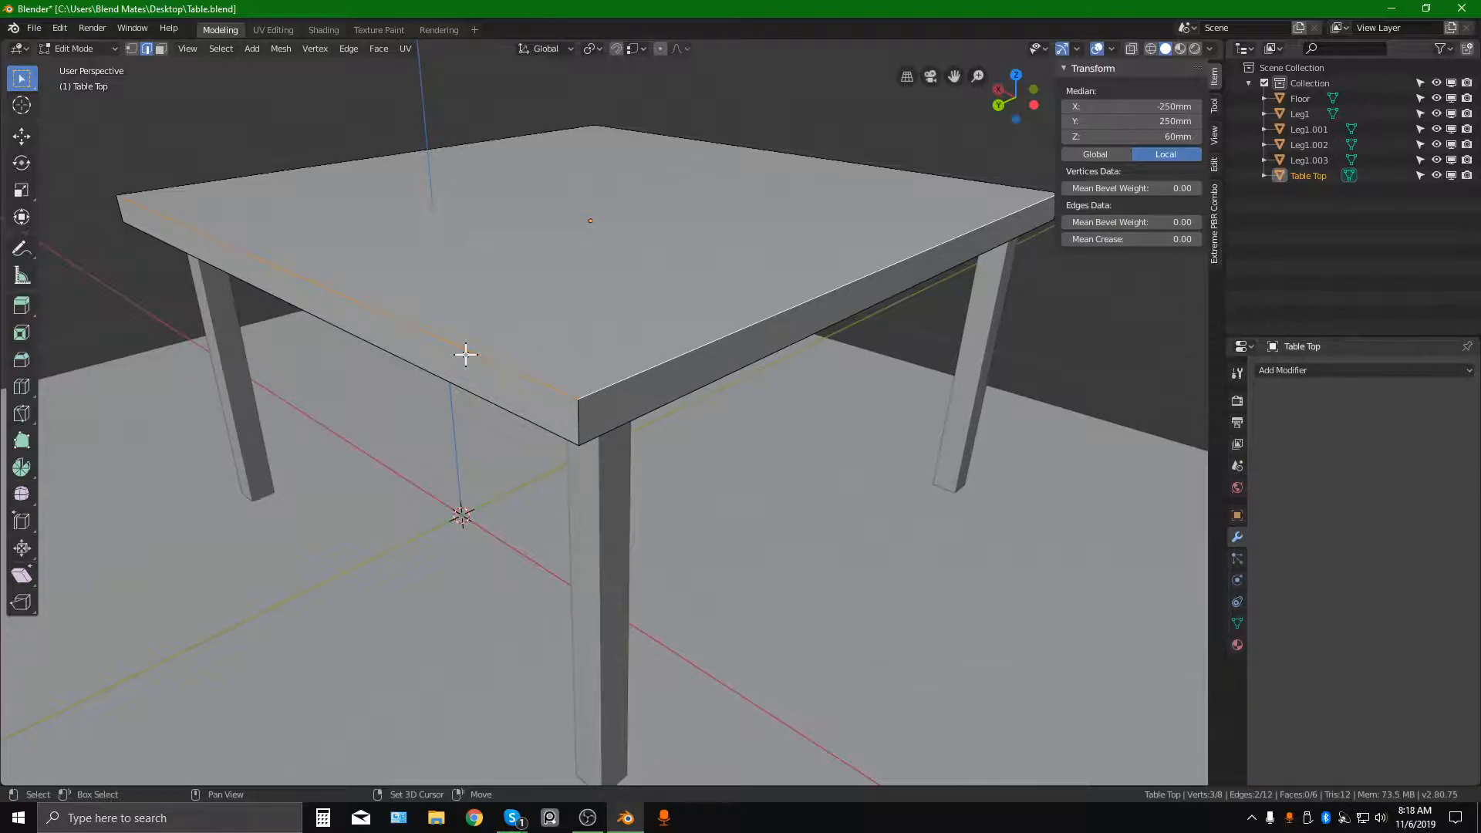
pyautogui.keyDown('shift'); pyautogui.click(577, 419); pyautogui.keyUp('shift')
pyautogui.keyDown('shift'); pyautogui.click(619, 426); pyautogui.keyUp('shift')
pyautogui.keyDown('shift'); pyautogui.click(543, 424); pyautogui.keyUp('shift')
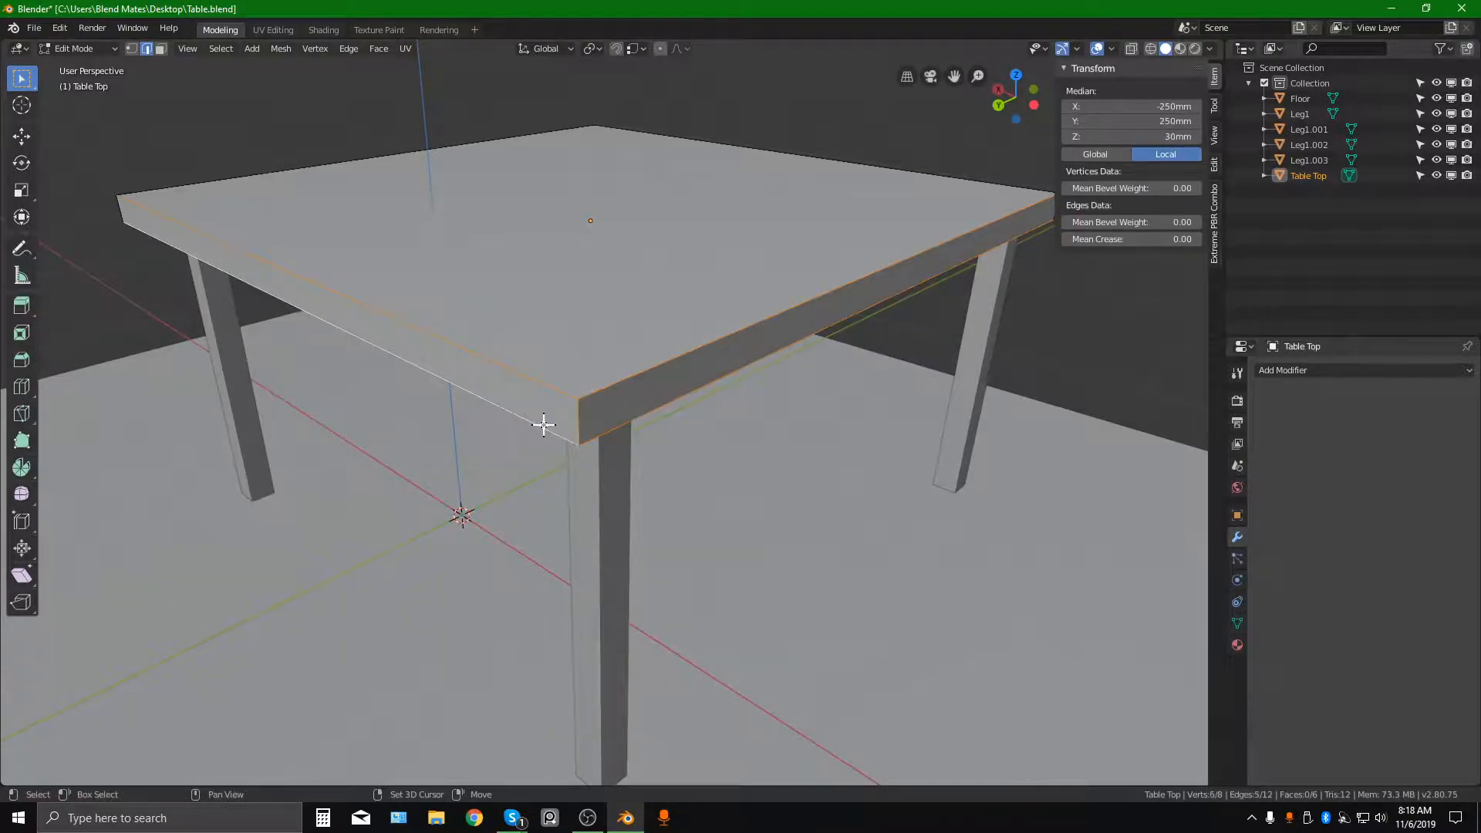
pyautogui.moveTo(568, 424); pyautogui.dragTo(581, 423, button='middle')
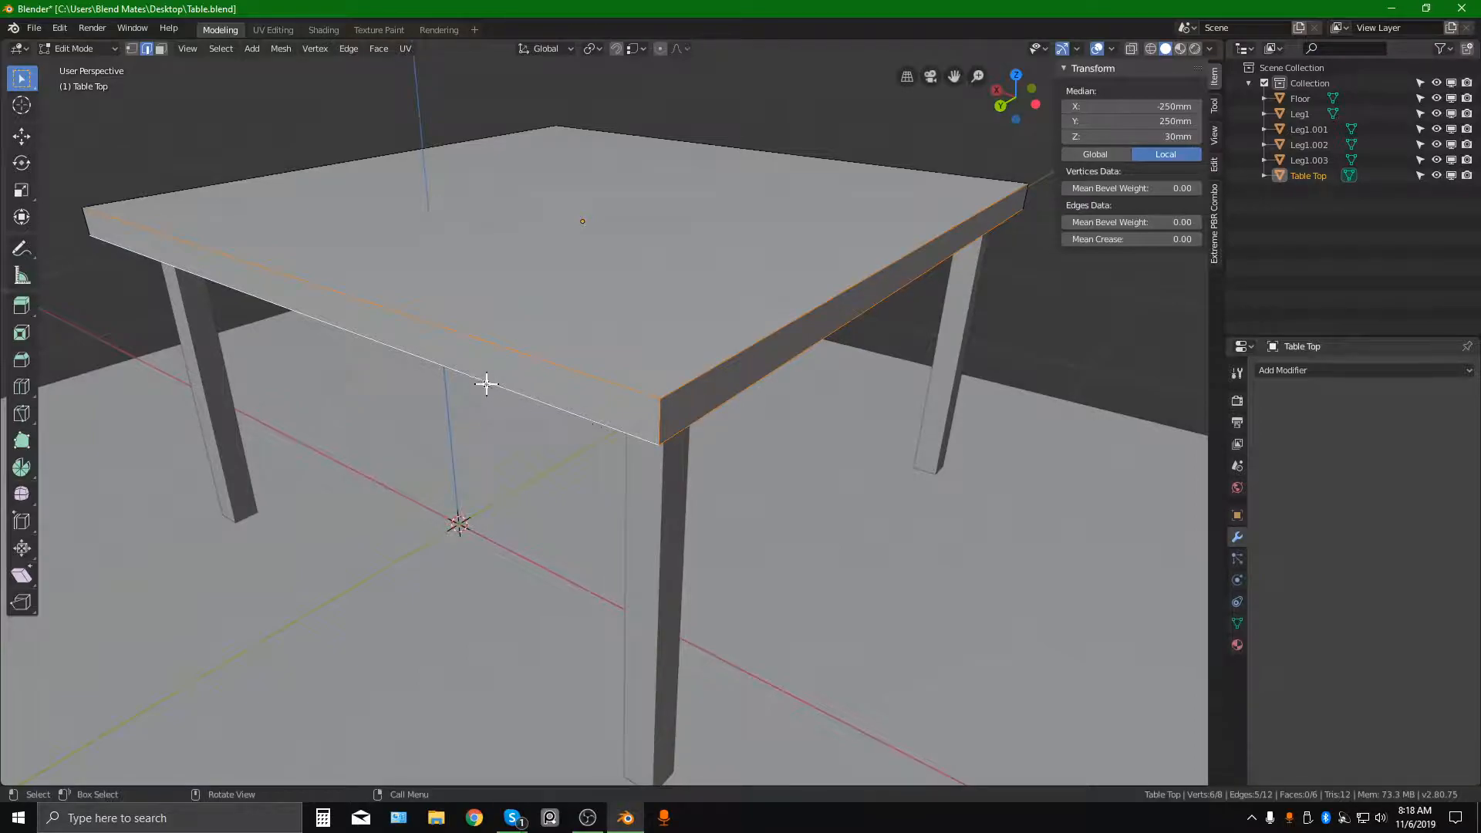
pyautogui.keyDown('shift'); pyautogui.click(88, 219); pyautogui.keyUp('shift')
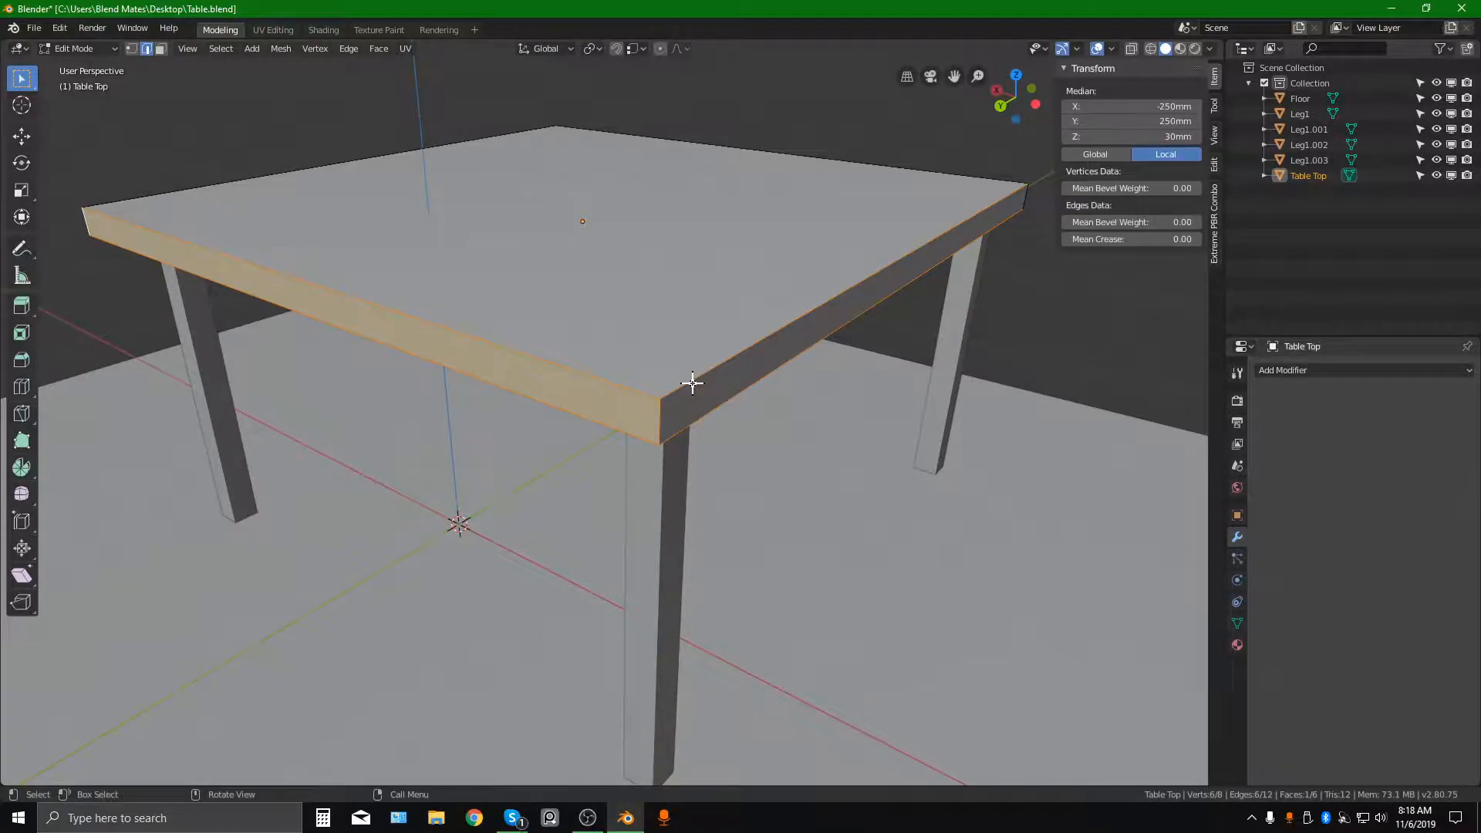
pyautogui.moveTo(678, 373); pyautogui.dragTo(648, 377, button='middle')
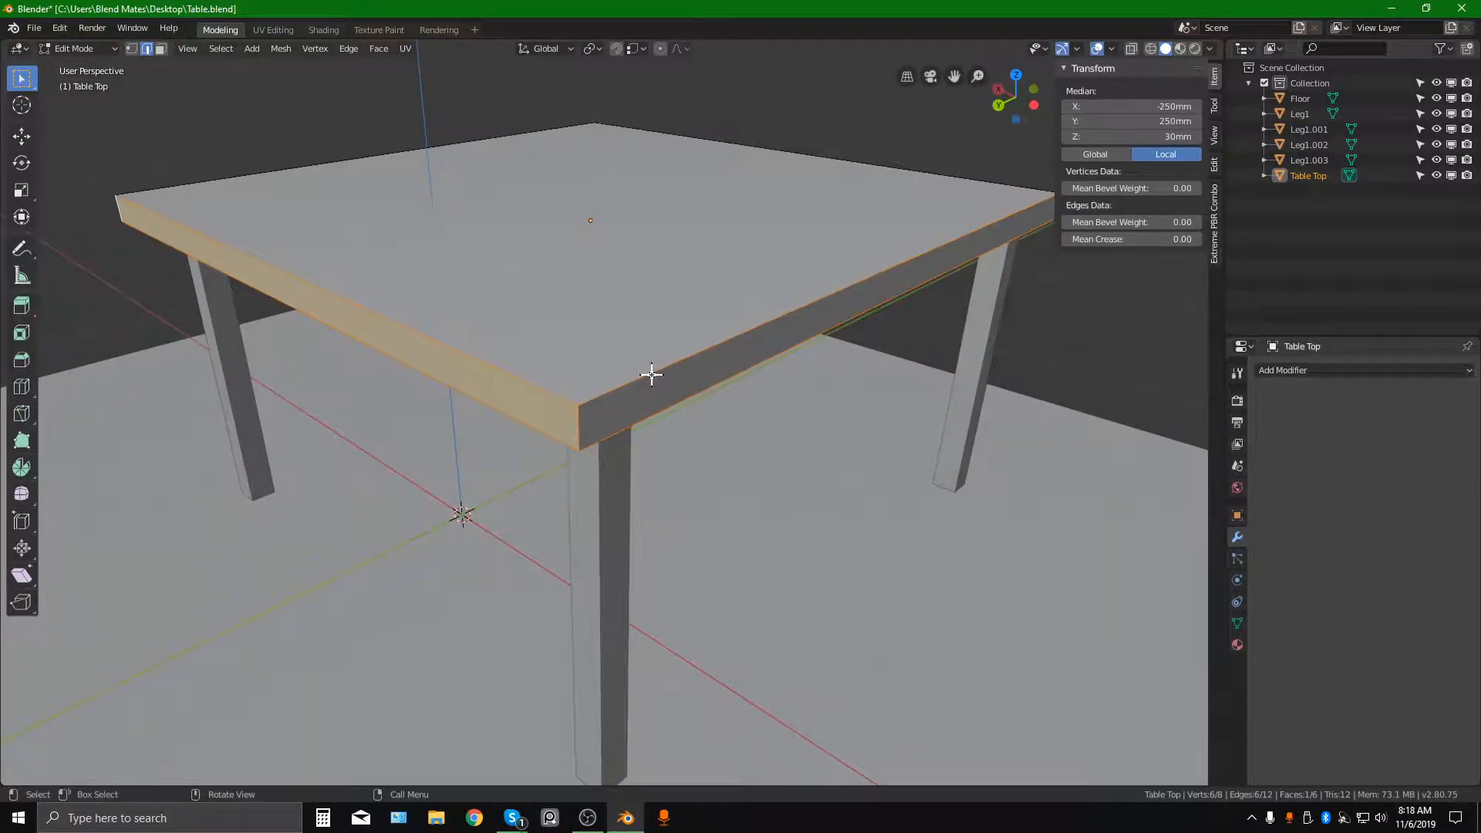
# Select the entire Table Top mesh so that all of its edges are included.
pyautogui.press('a')
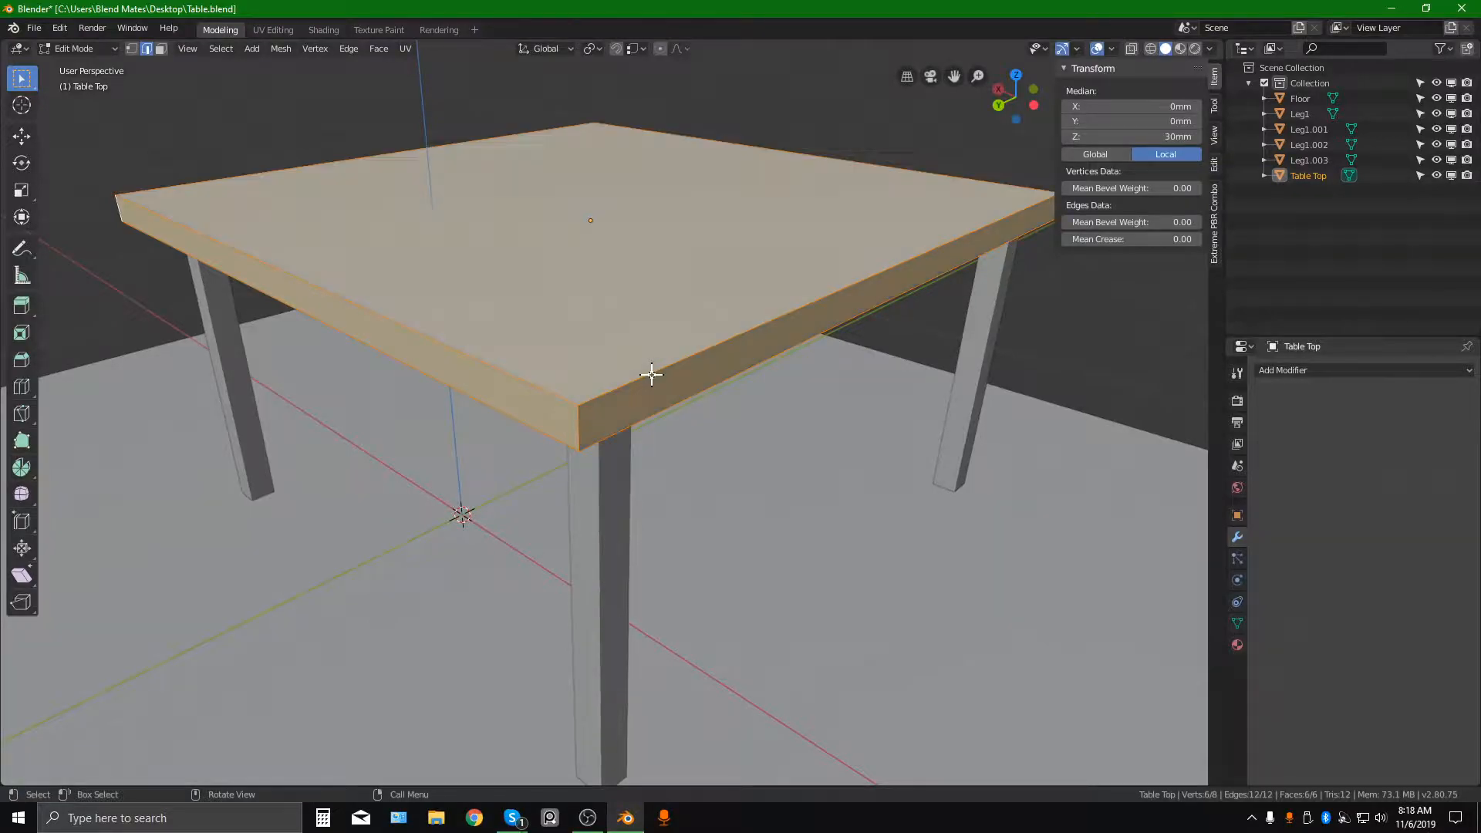
pyautogui.moveTo(569, 357)
pyautogui.mouseDown(button='middle')
pyautogui.moveTo(840, 334)
pyautogui.moveTo(701, 308)
pyautogui.moveTo(579, 357)
pyautogui.mouseUp(button='middle')
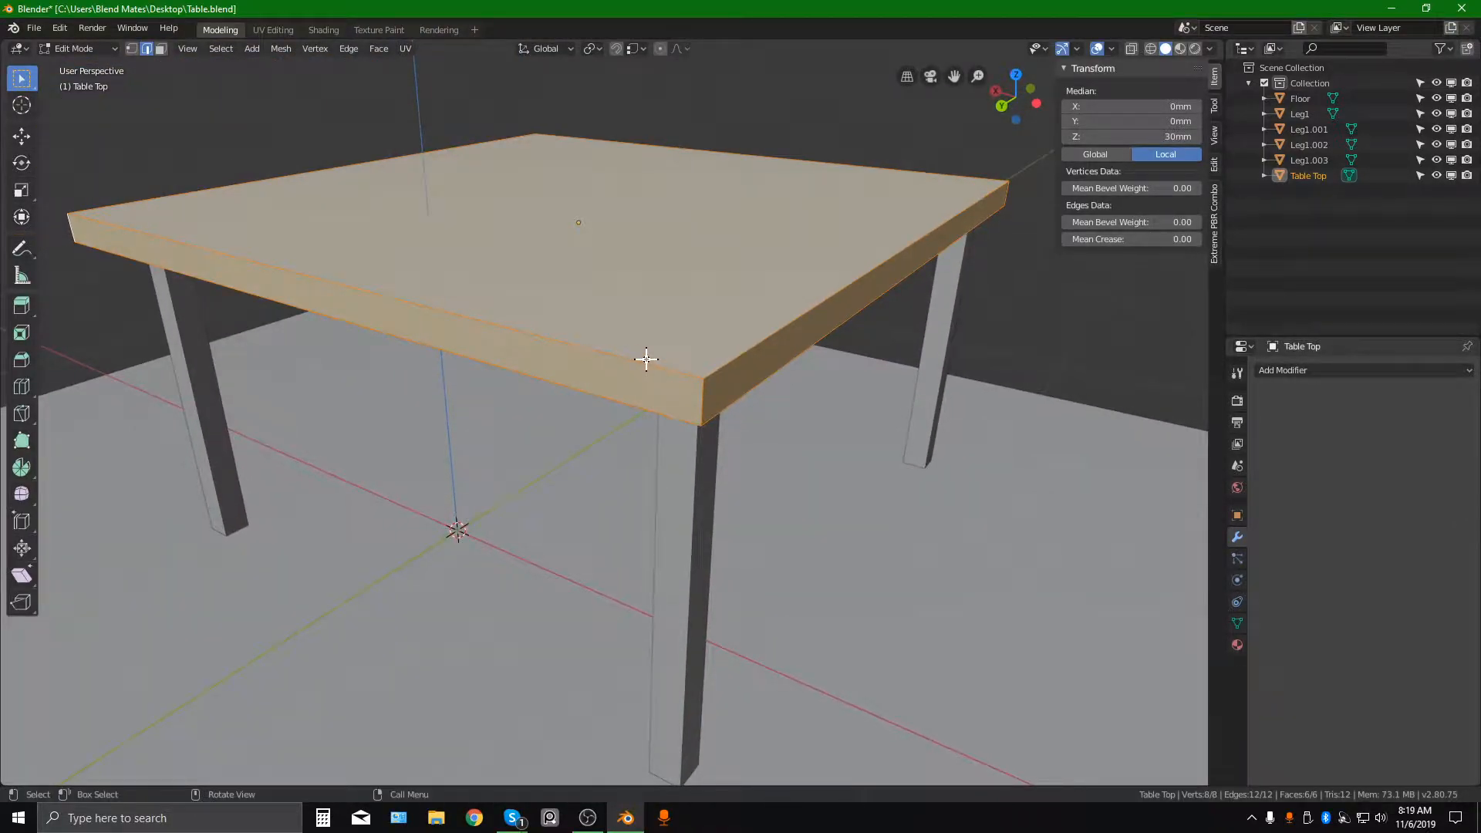
pyautogui.hotkey('alt', 'a')
pyautogui.moveTo(647, 359)
pyautogui.mouseDown(button='middle')
pyautogui.moveTo(592, 361)
pyautogui.moveTo(618, 359)
pyautogui.mouseUp(button='middle')
pyautogui.press('a')
pyautogui.hotkey('alt', 'a')
pyautogui.press('a')
pyautogui.scroll(1, 619, 351)
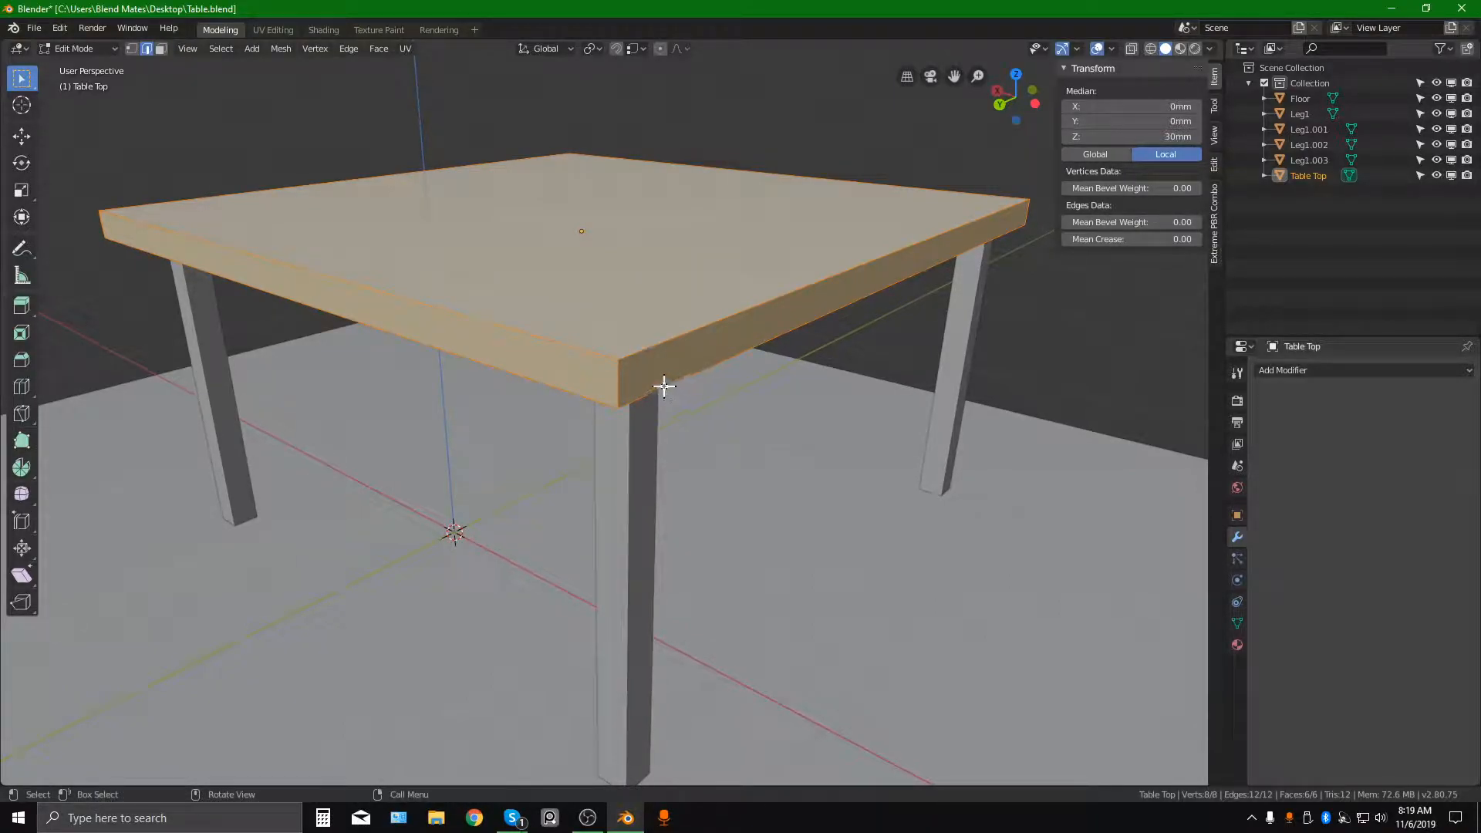
# Bevel all edges of the table top about 2 mm wide with 3 segments.
pyautogui.hotkey('ctrl', 'b')
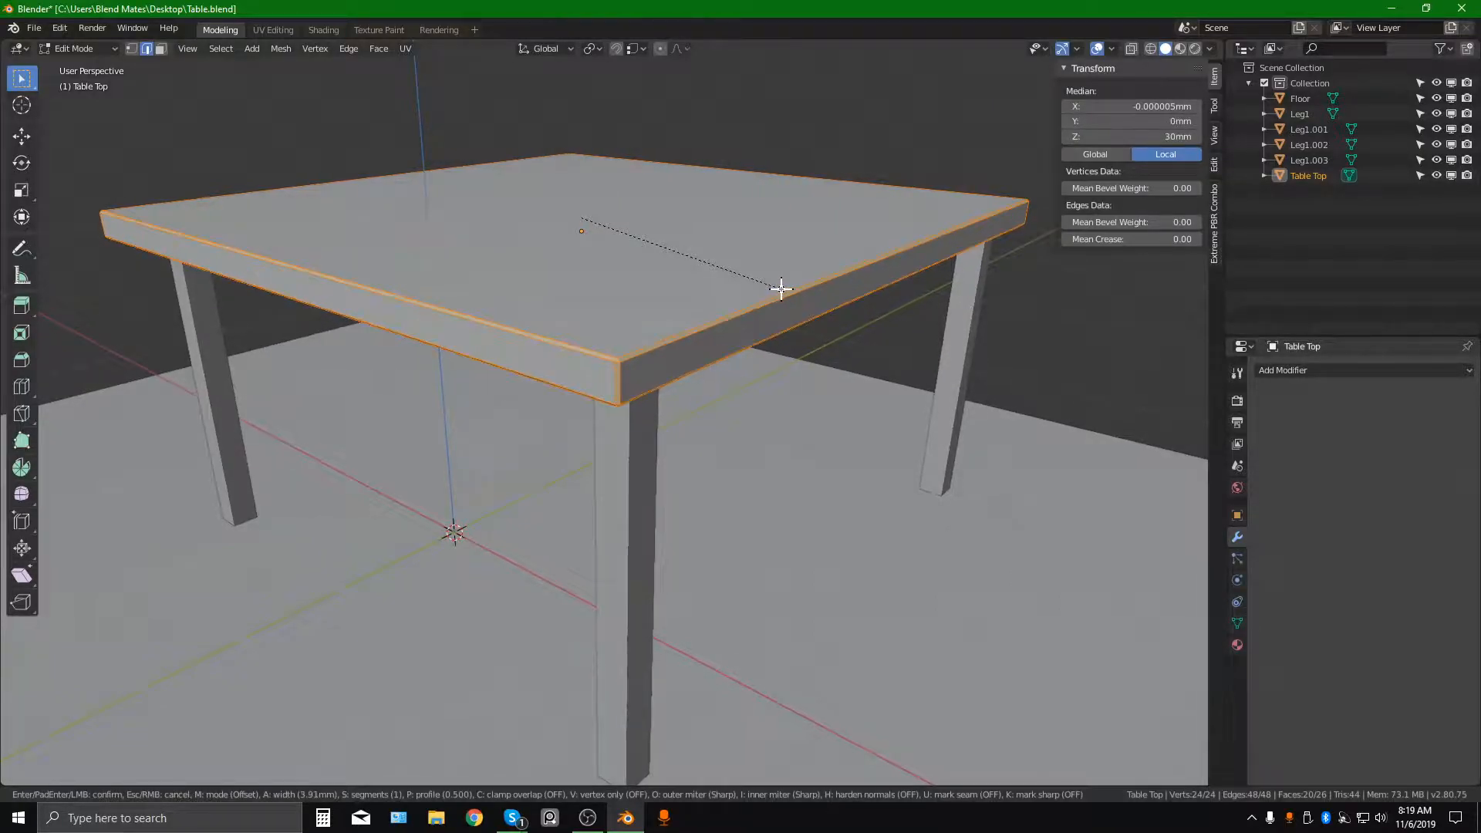
pyautogui.press('Escape')
pyautogui.scroll(6, 640, 340)
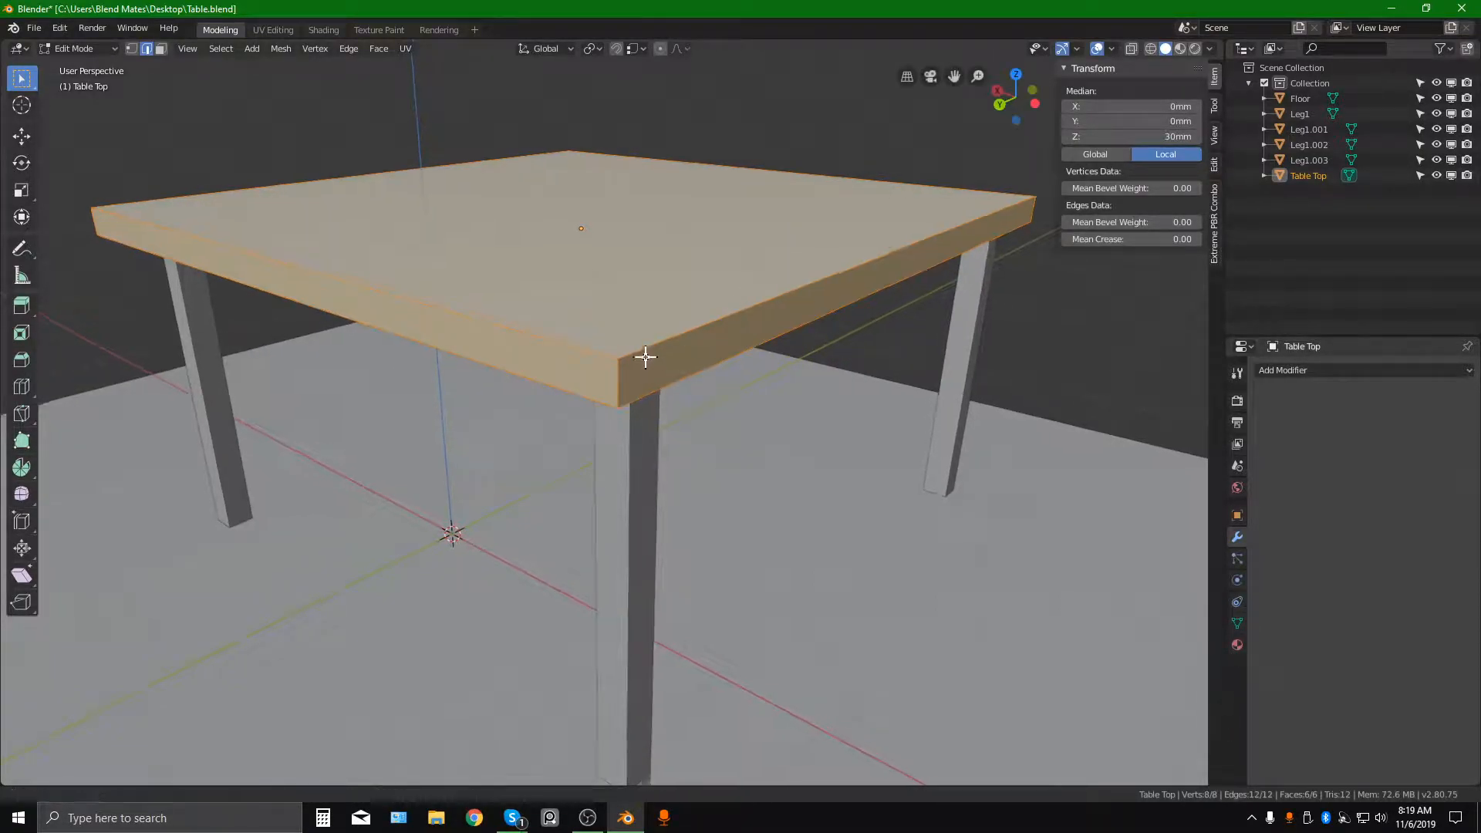
pyautogui.moveTo(648, 292); pyautogui.dragTo(710, 317, button='middle')
pyautogui.hotkey('ctrl', 'b')
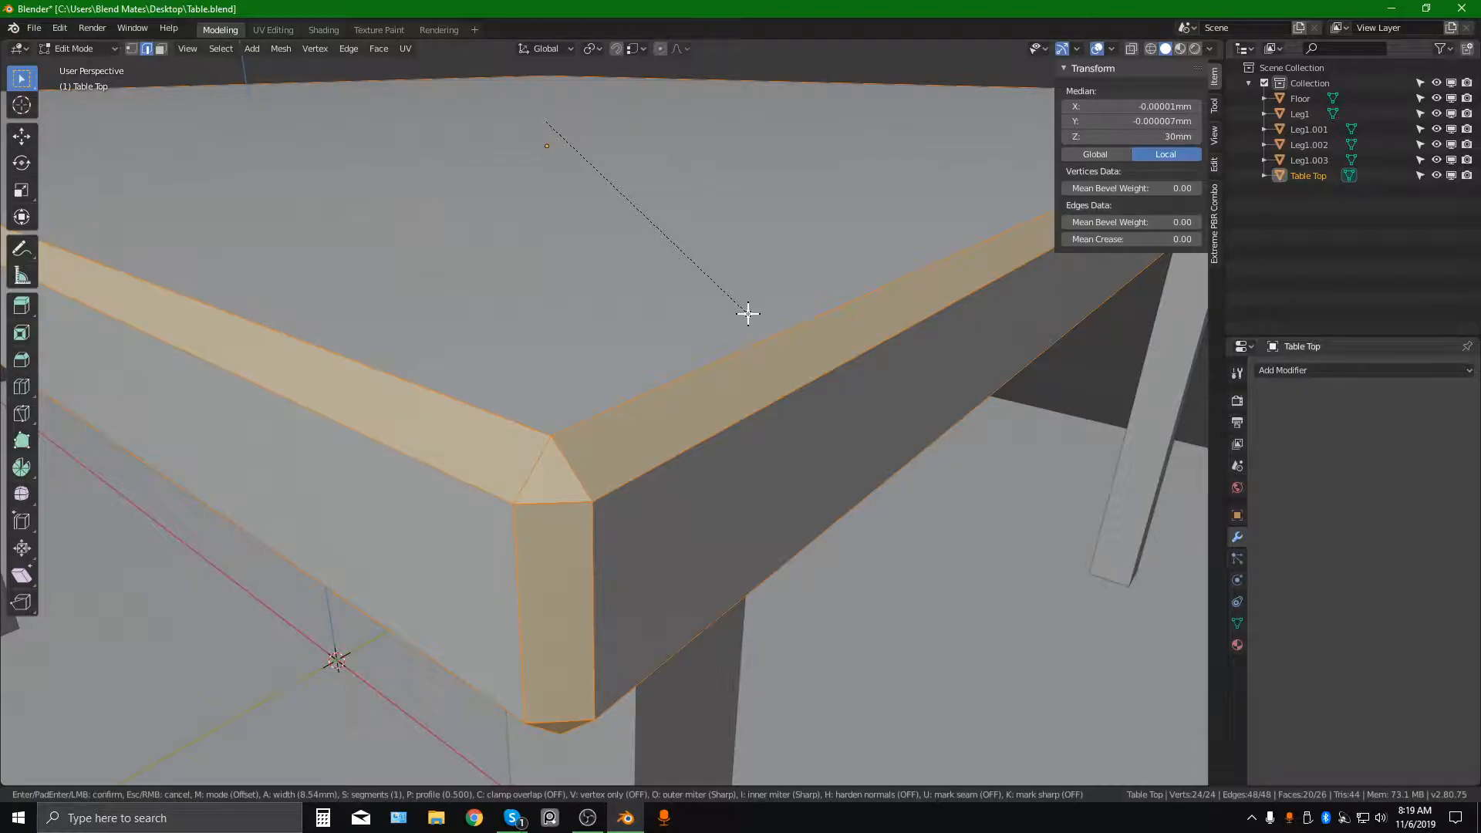
pyautogui.scroll(1, 749, 313)
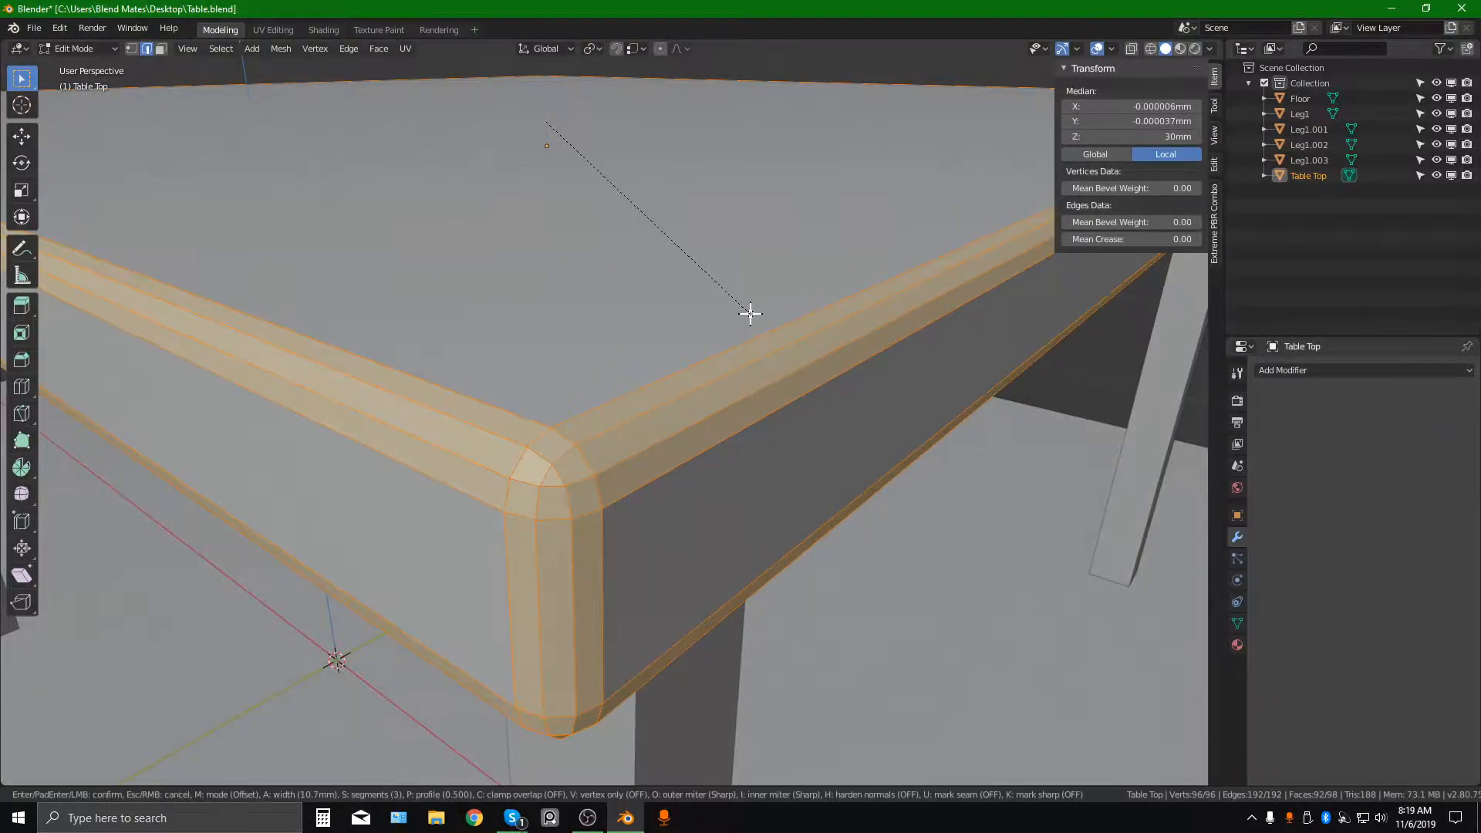
pyautogui.scroll(1, 749, 315)
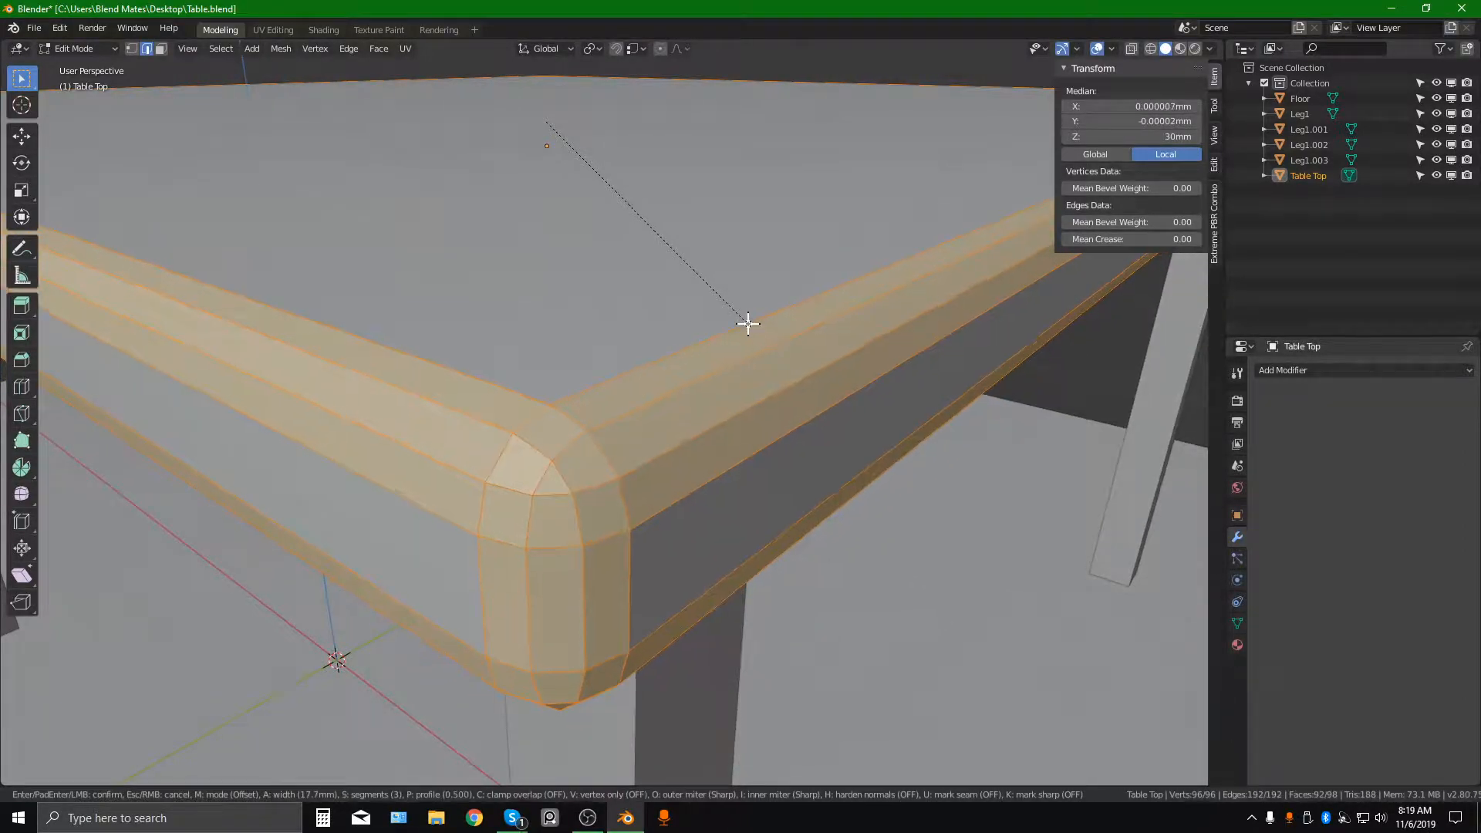
pyautogui.scroll(1, 748, 324)
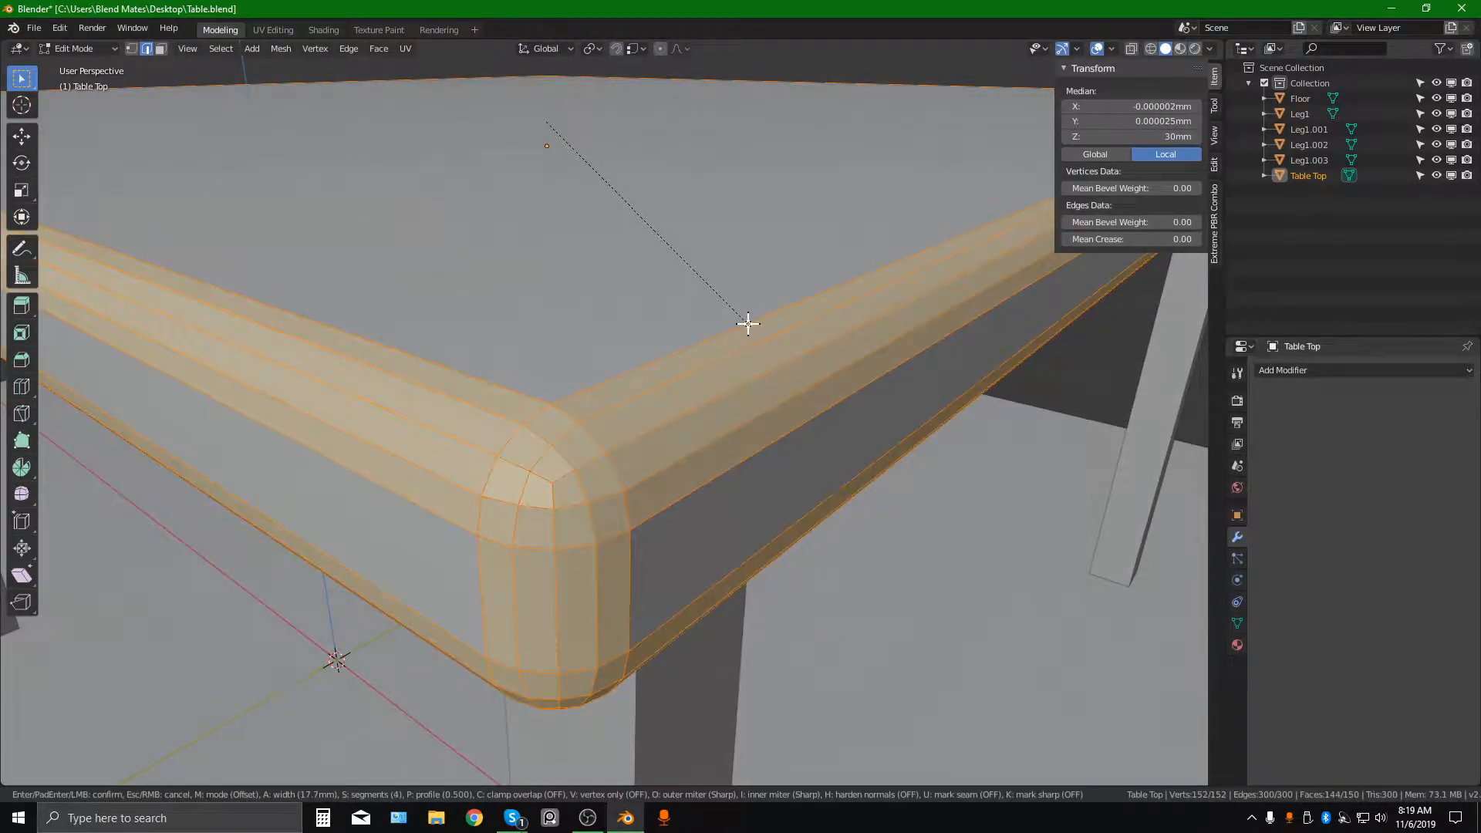
pyautogui.scroll(-1, 748, 324)
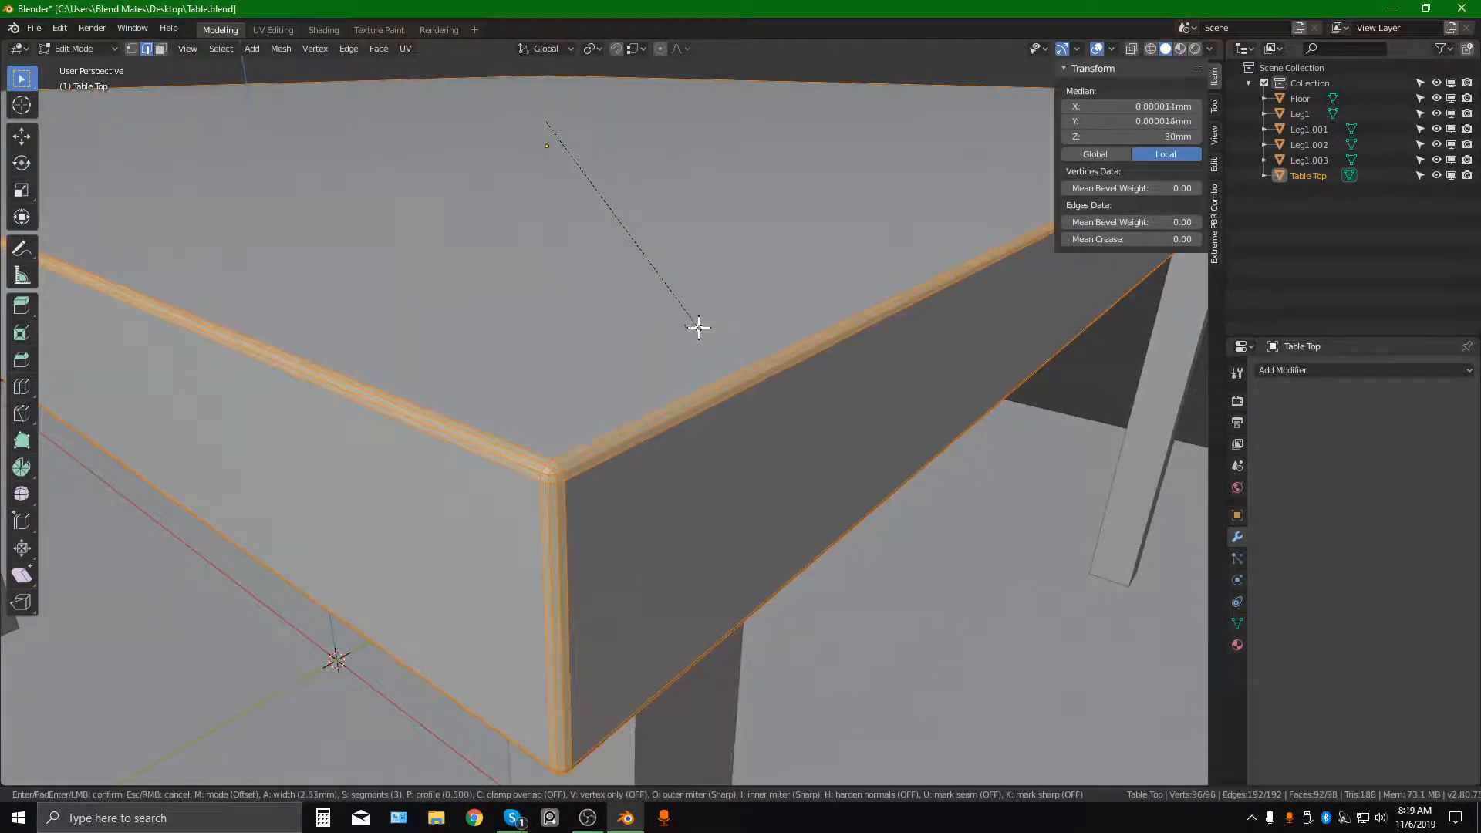
pyautogui.click(695, 324)
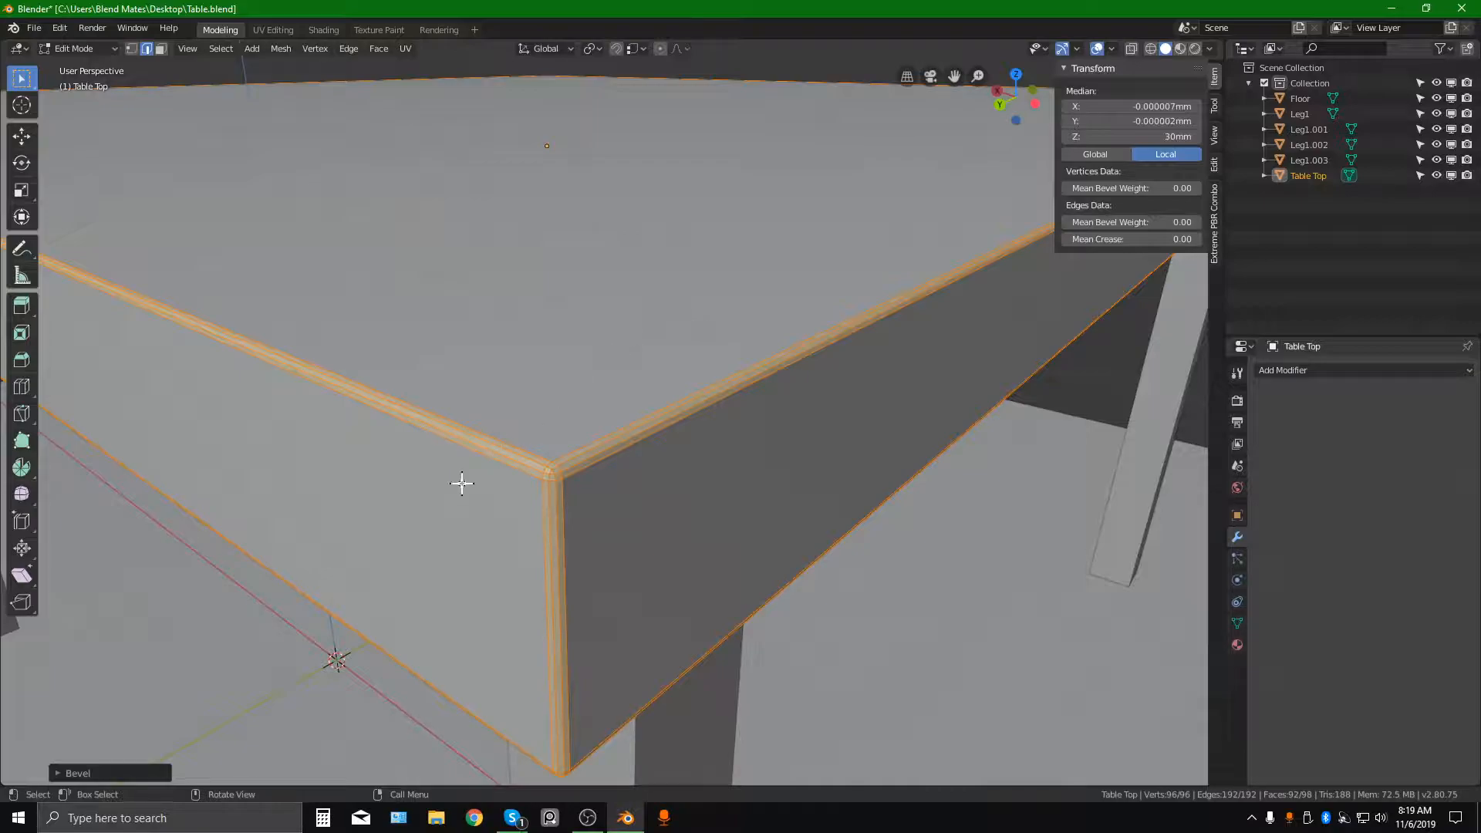
# Set the table top bevel's width to exactly 2 mm and its segments to 4.
pyautogui.click(57, 772)
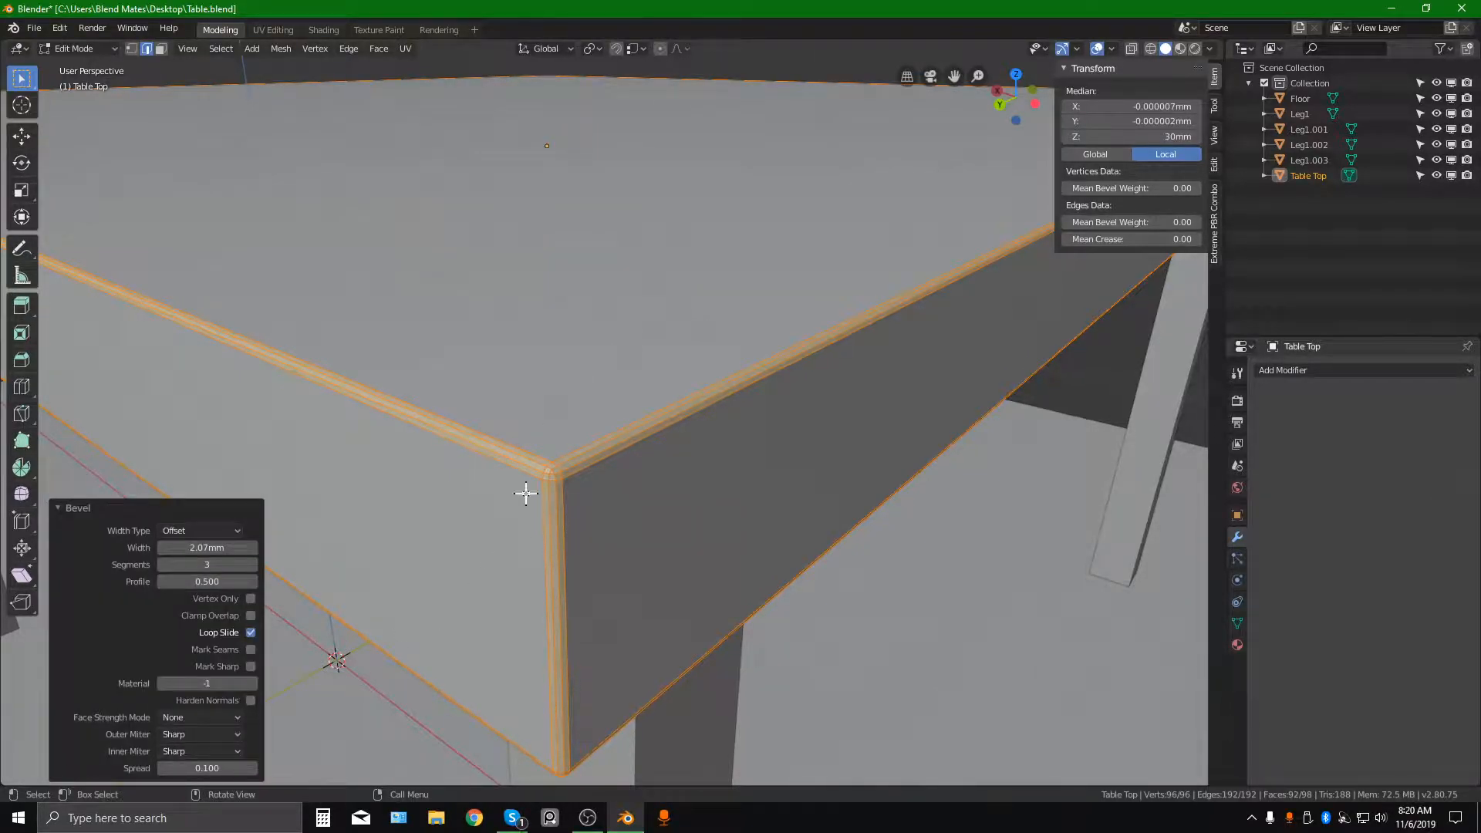
pyautogui.click(203, 549)
pyautogui.write('2')
pyautogui.press('Tab')
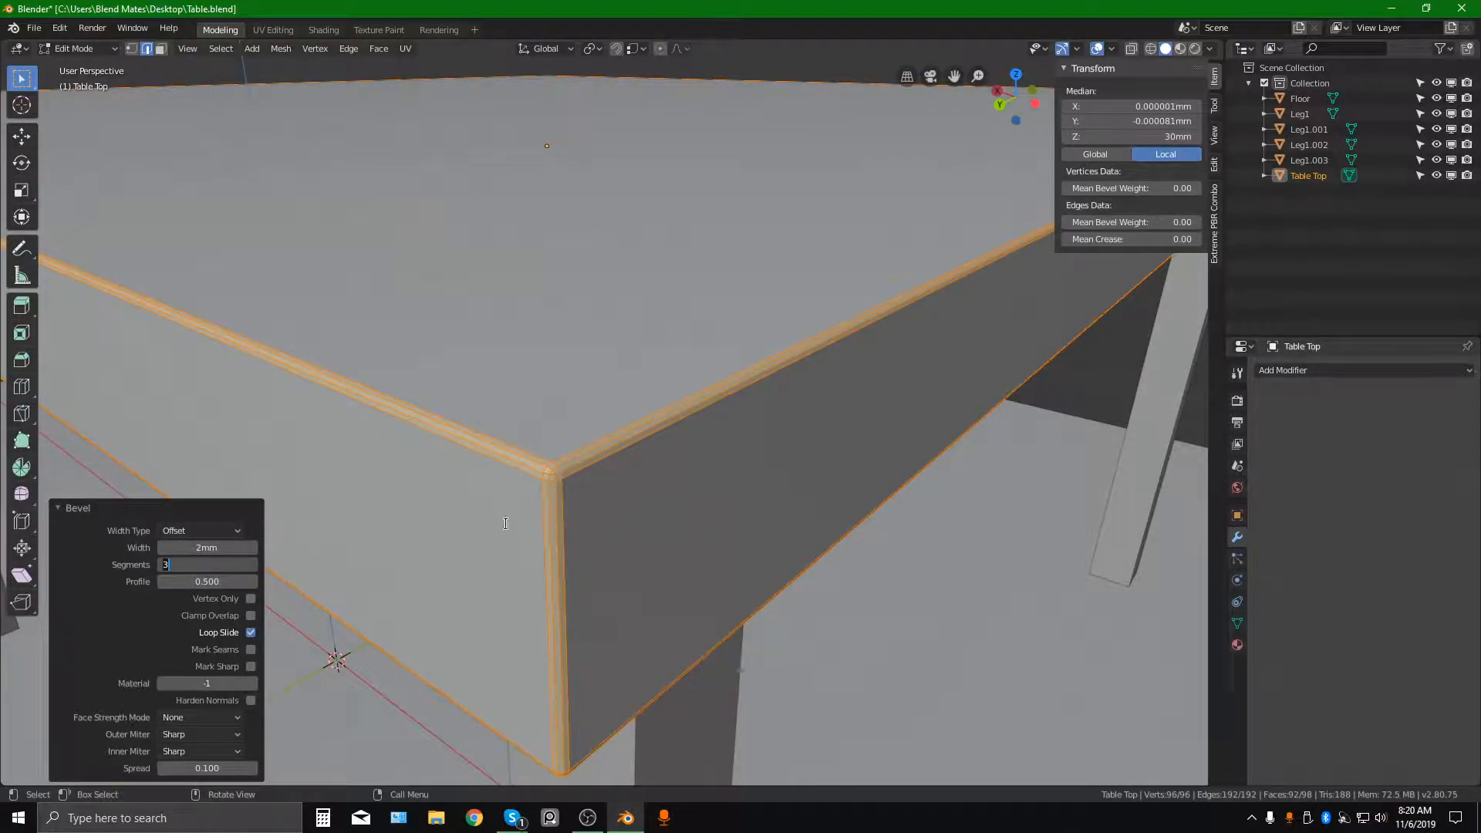
pyautogui.write('4')
pyautogui.press('Tab')
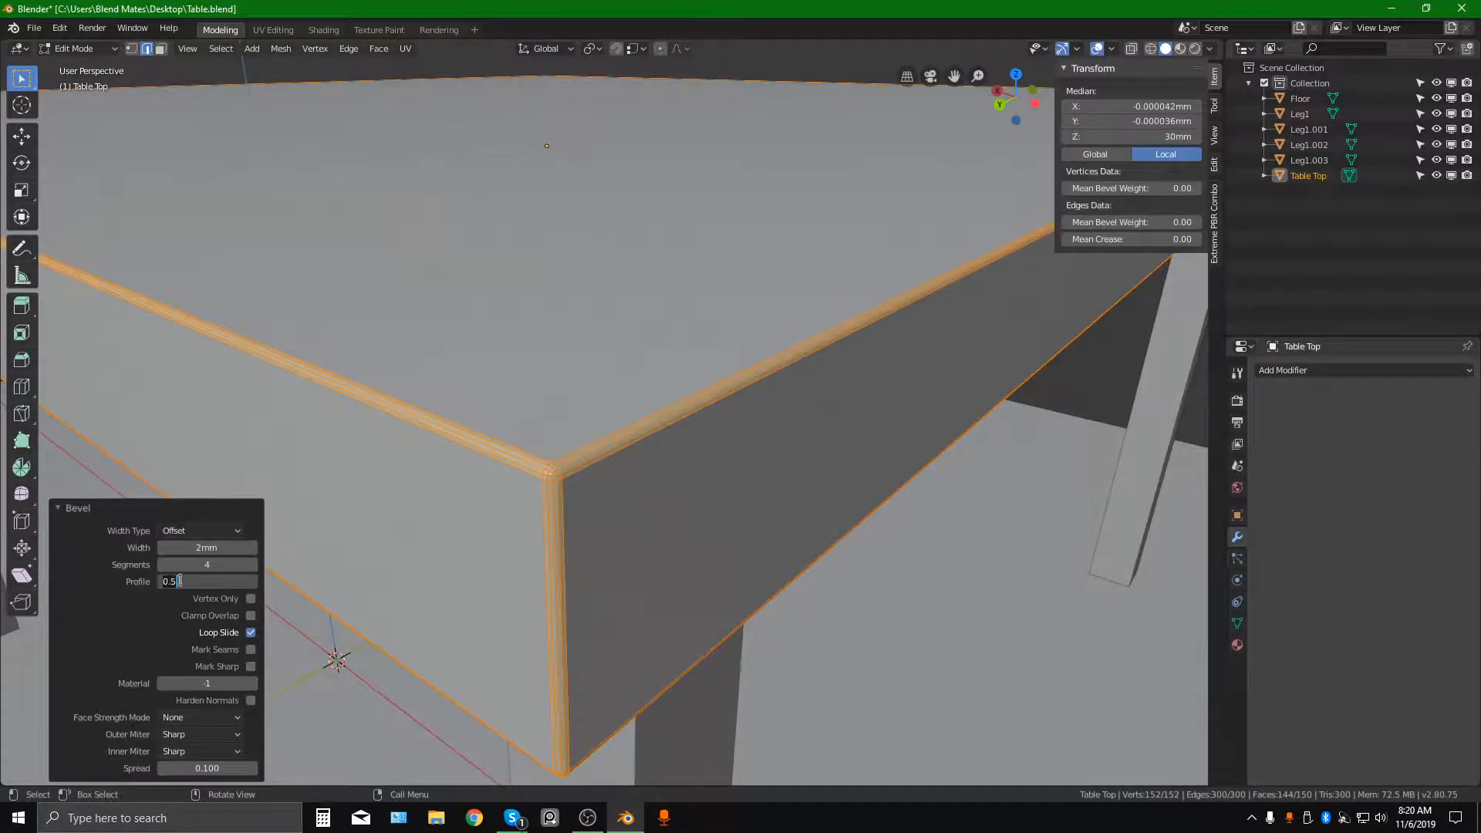
# Set the table top bevel's segments to 3, keeping the profile at 0.500.
pyautogui.click(214, 564)
pyautogui.click(214, 565)
pyautogui.write('3')
pyautogui.press('Tab')
pyautogui.press('Return')
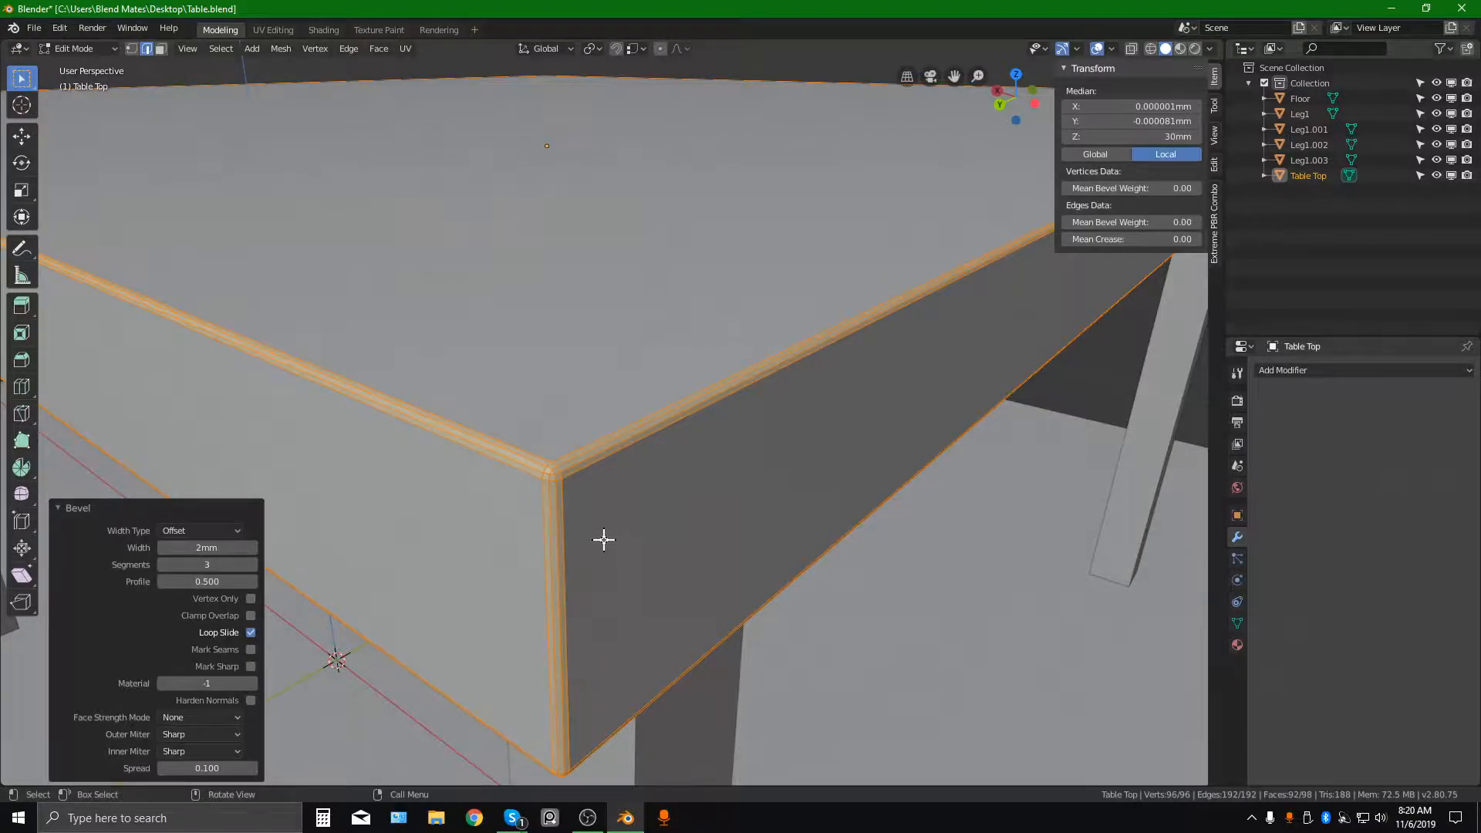
# Drop the full edge selection and return the Table Top to Object Mode.
pyautogui.click(604, 539)
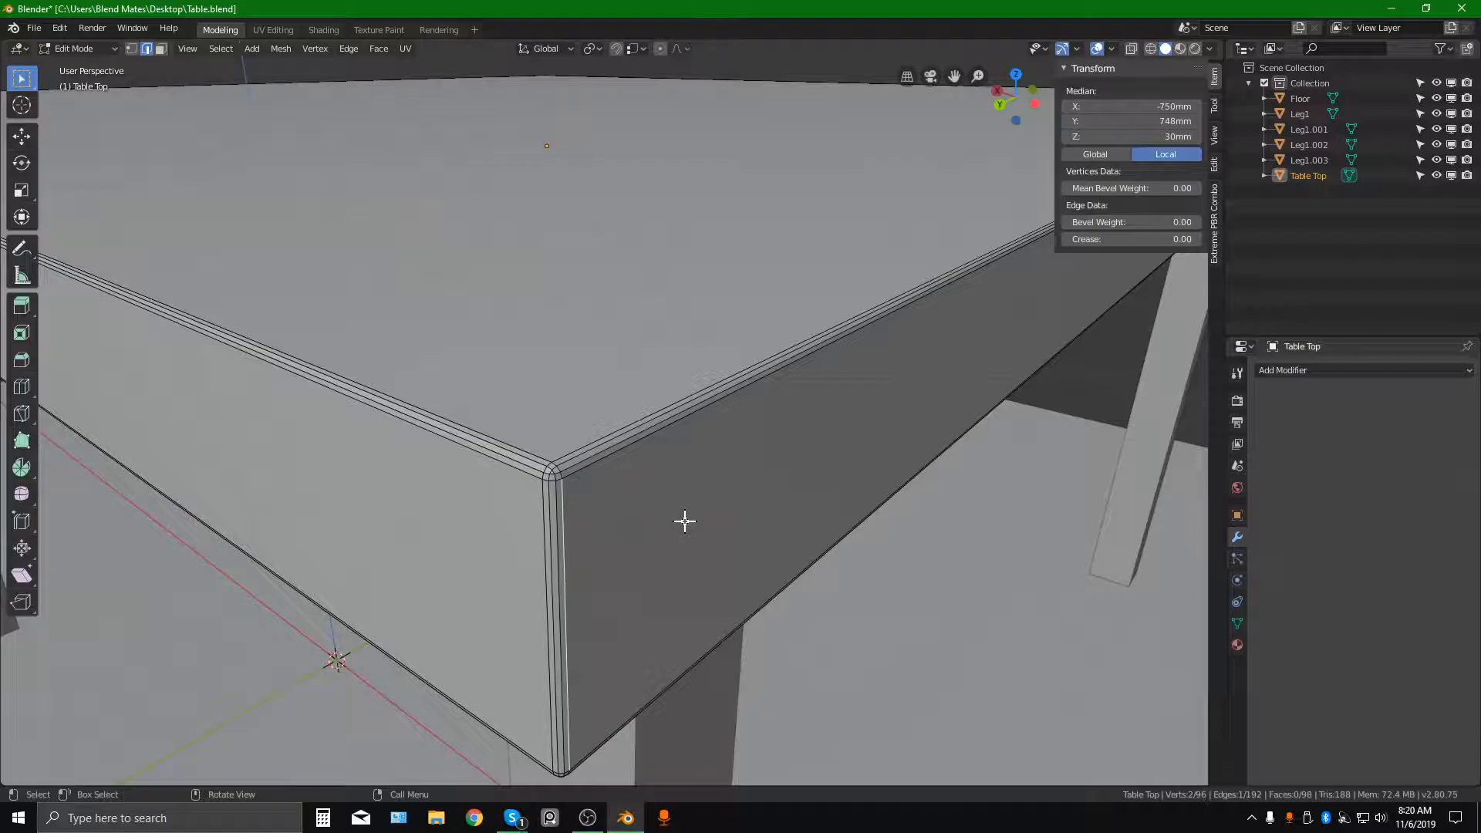
pyautogui.scroll(-3, 684, 521)
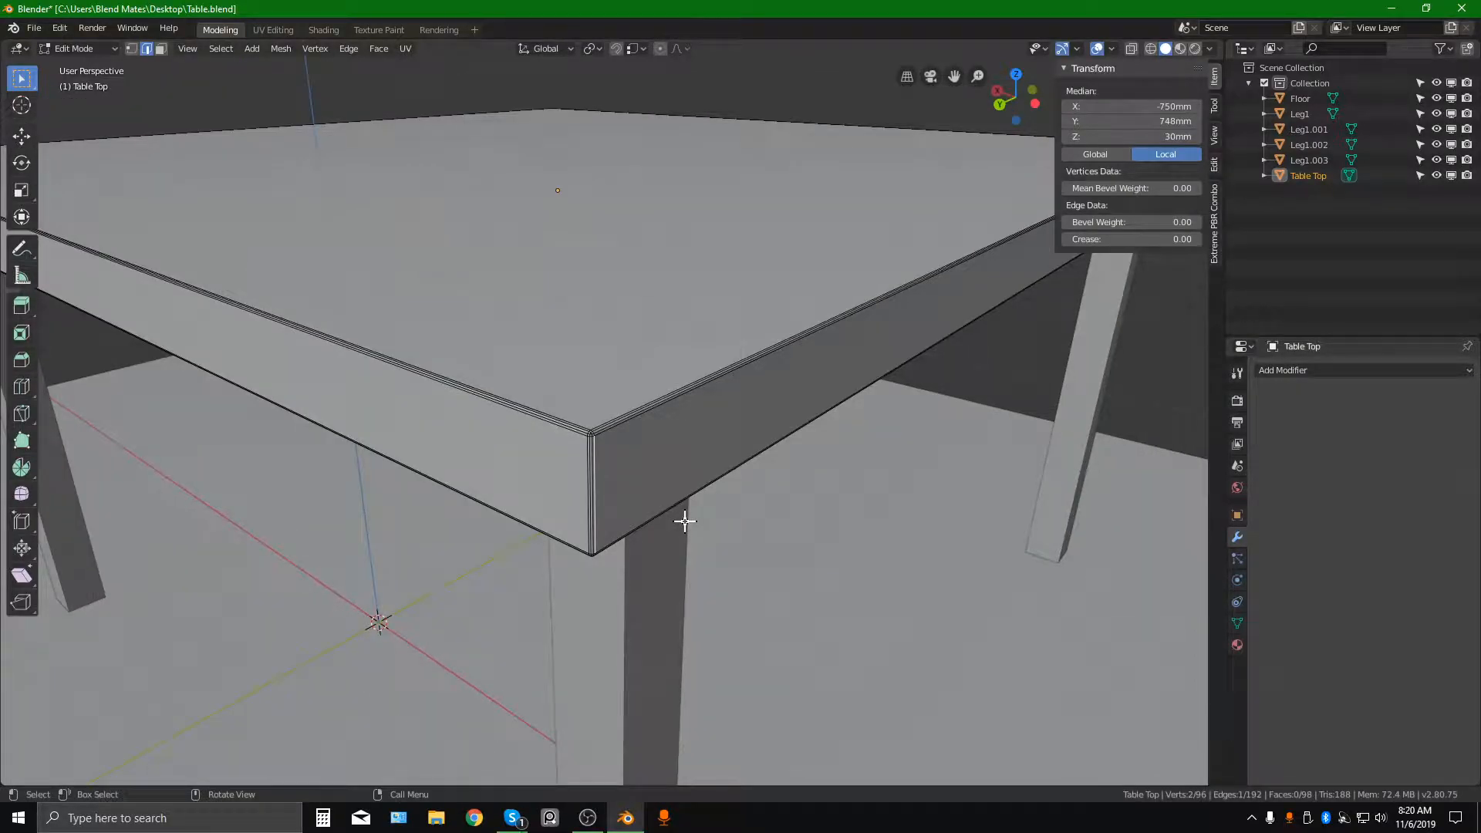
pyautogui.press('Tab')
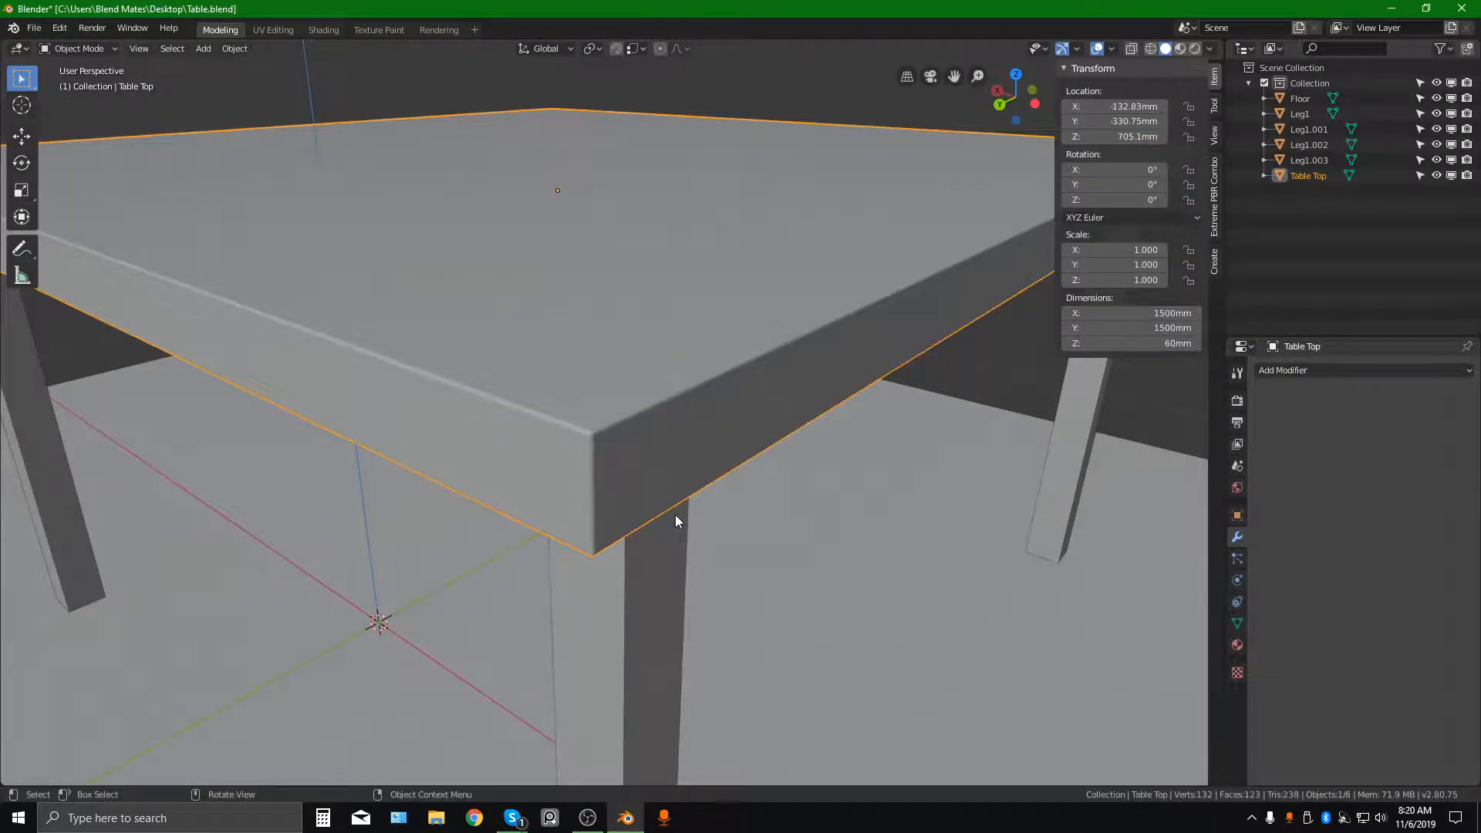
# Inspect the table top's bevelled edges and corner from several angles, both close up and from a distance.
pyautogui.moveTo(606, 472)
pyautogui.mouseDown(button='middle')
pyautogui.moveTo(571, 478)
pyautogui.moveTo(605, 480)
pyautogui.mouseUp(button='middle')
pyautogui.scroll(-6, 556, 502)
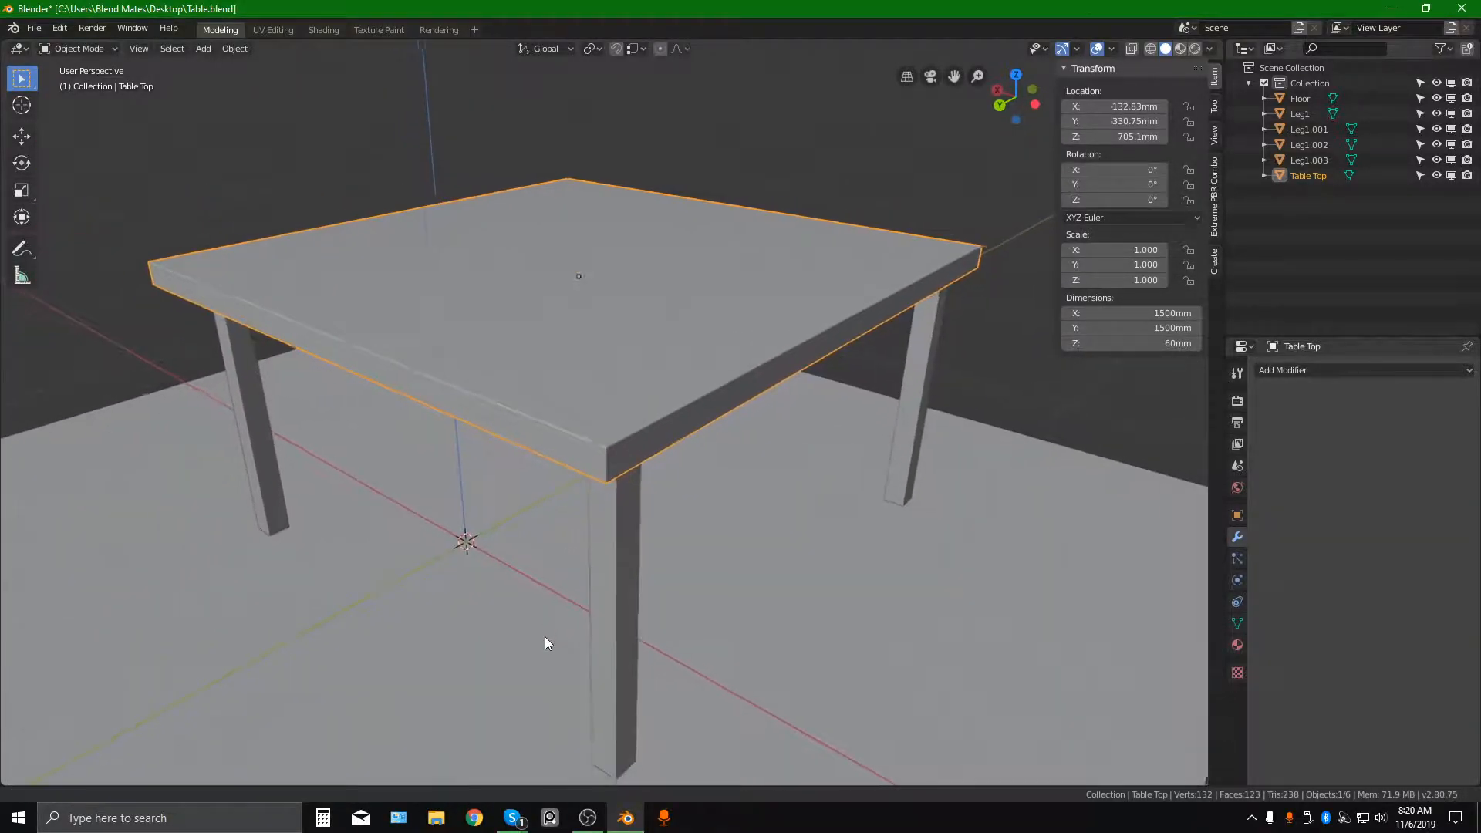
pyautogui.scroll(5, 558, 540)
pyautogui.moveTo(562, 461); pyautogui.dragTo(594, 501, button='middle')
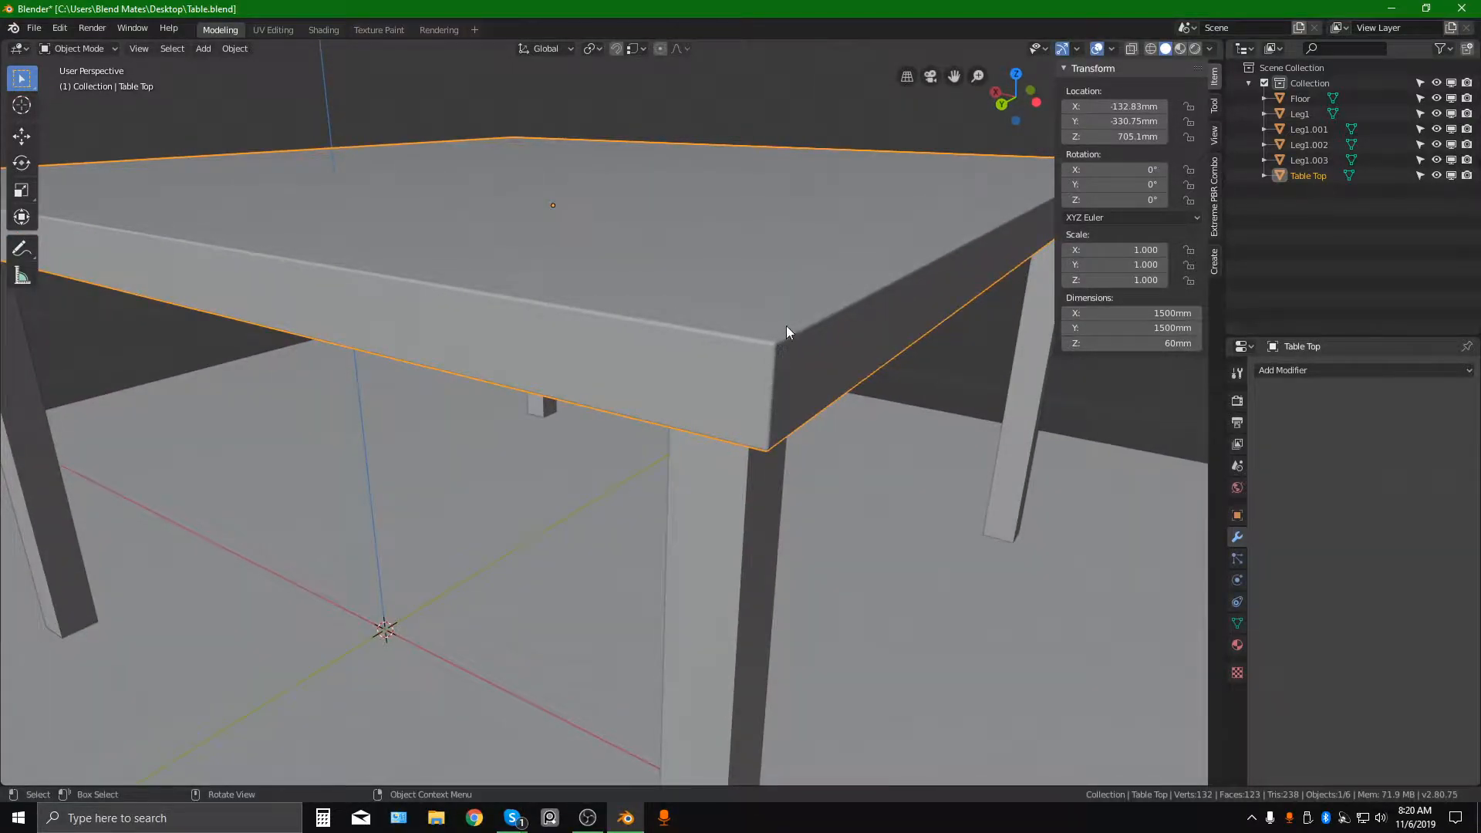
pyautogui.scroll(-5, 590, 338)
pyautogui.moveTo(571, 407); pyautogui.dragTo(608, 315, button='middle')
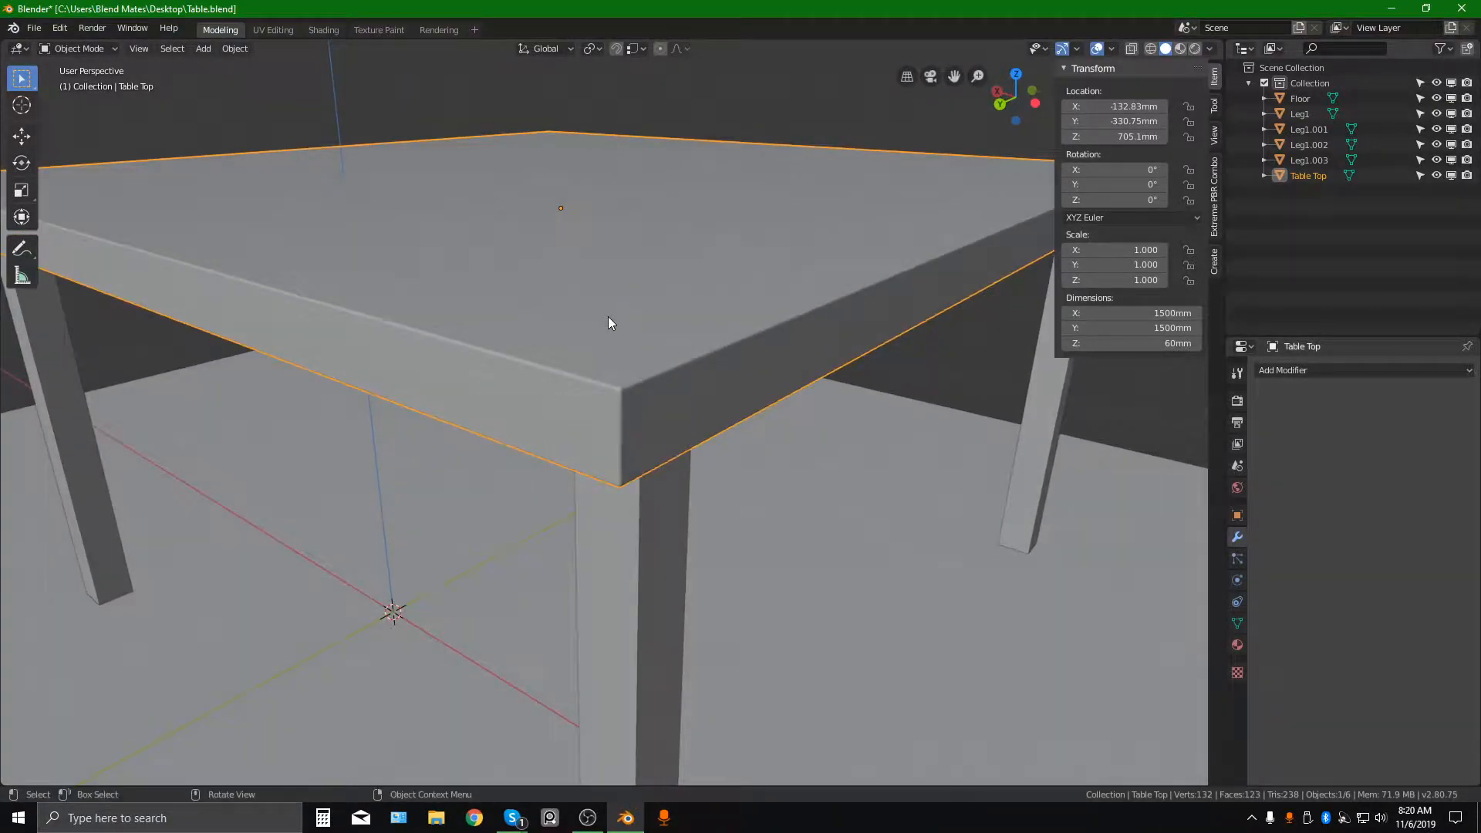
pyautogui.keyDown('ctrl'); pyautogui.moveTo(621, 392); pyautogui.dragTo(618, 542, button='middle'); pyautogui.keyUp('ctrl')
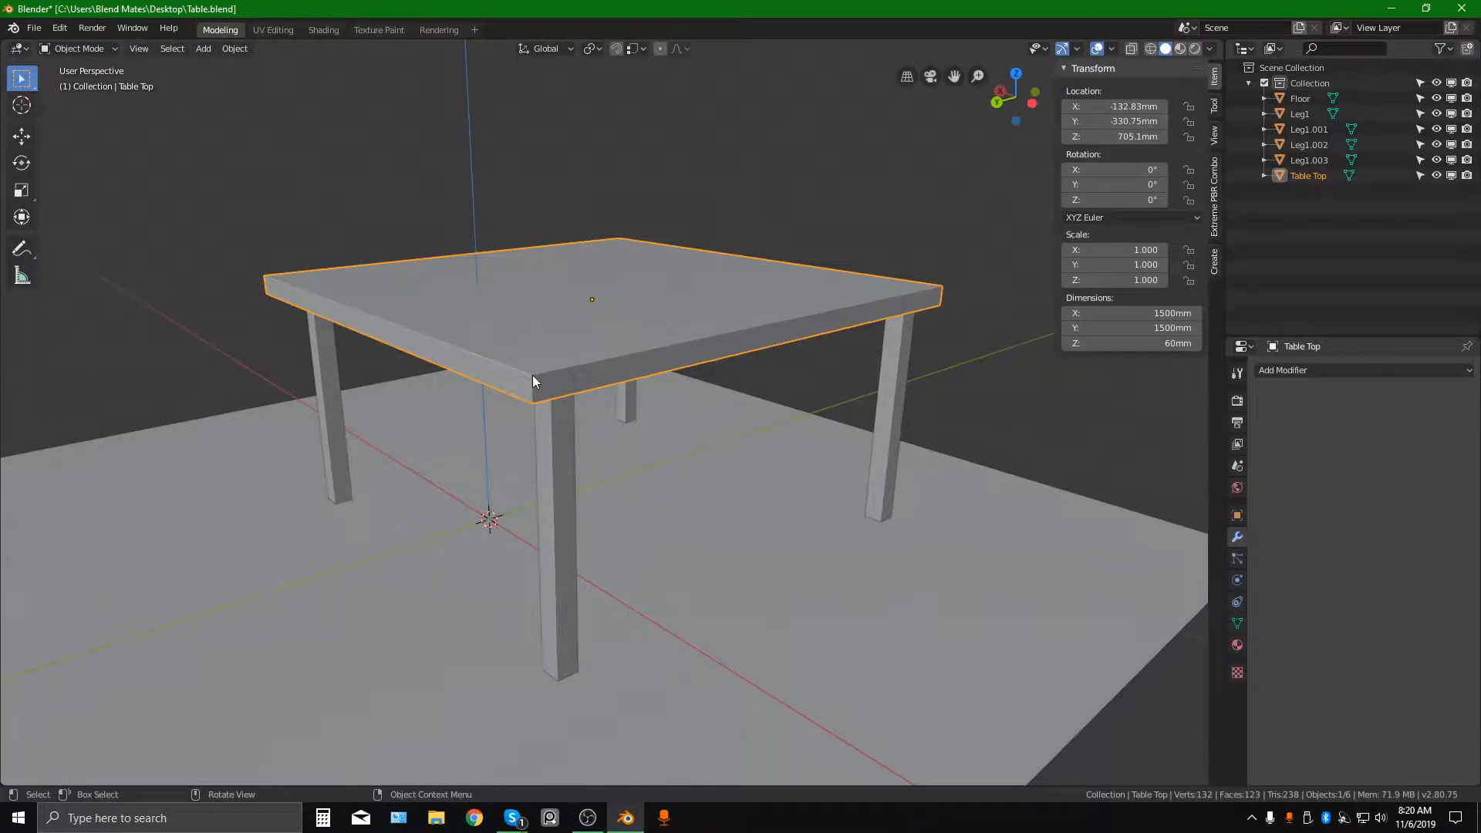
# Examine the table top's front corner in Edit Mode and Object Mode, close up and from a distance.
pyautogui.moveTo(525, 375); pyautogui.dragTo(590, 387, button='middle')
pyautogui.scroll(3, 590, 378)
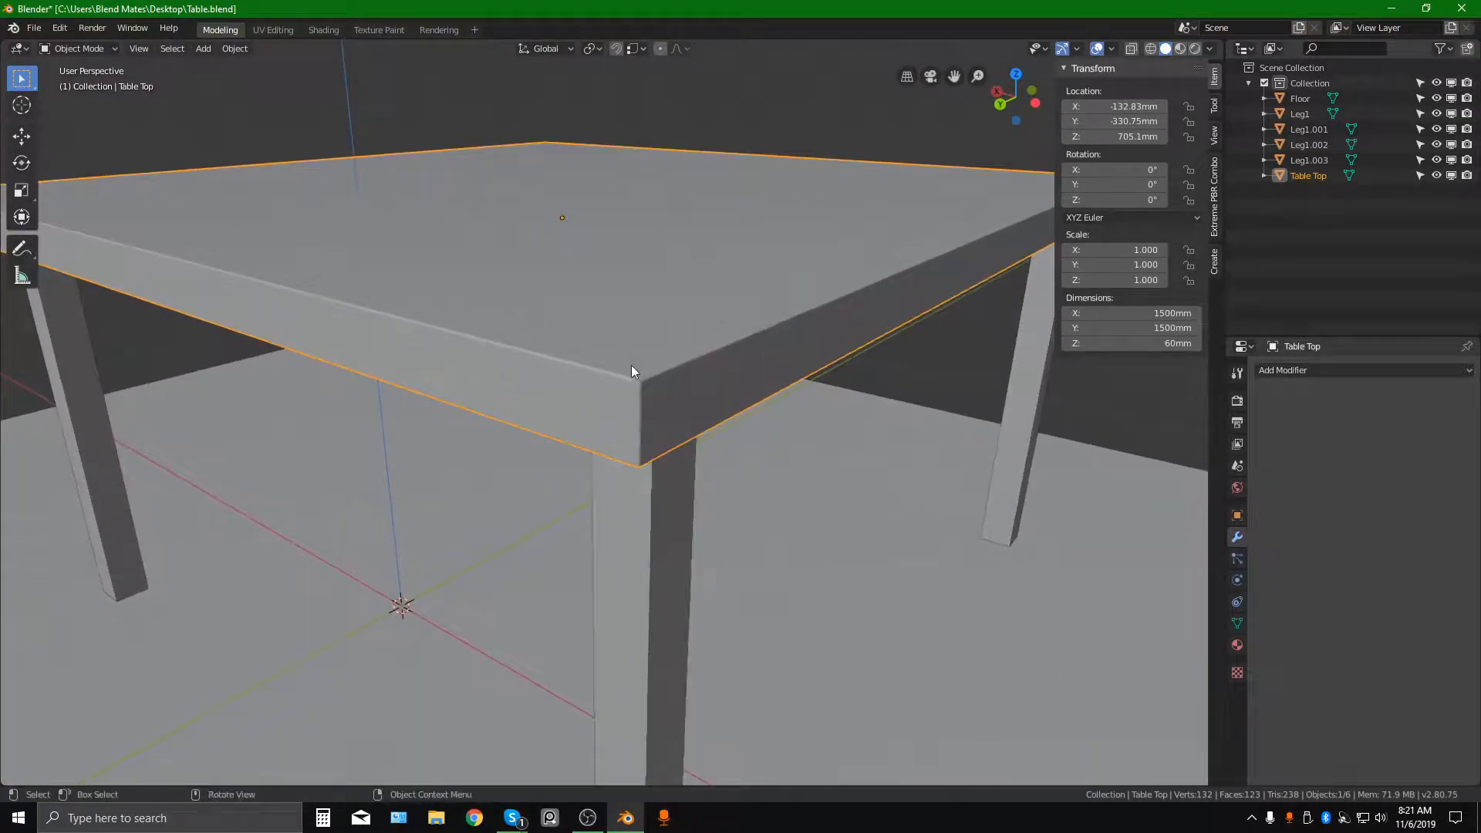
pyautogui.press('Tab')
pyautogui.click(622, 369)
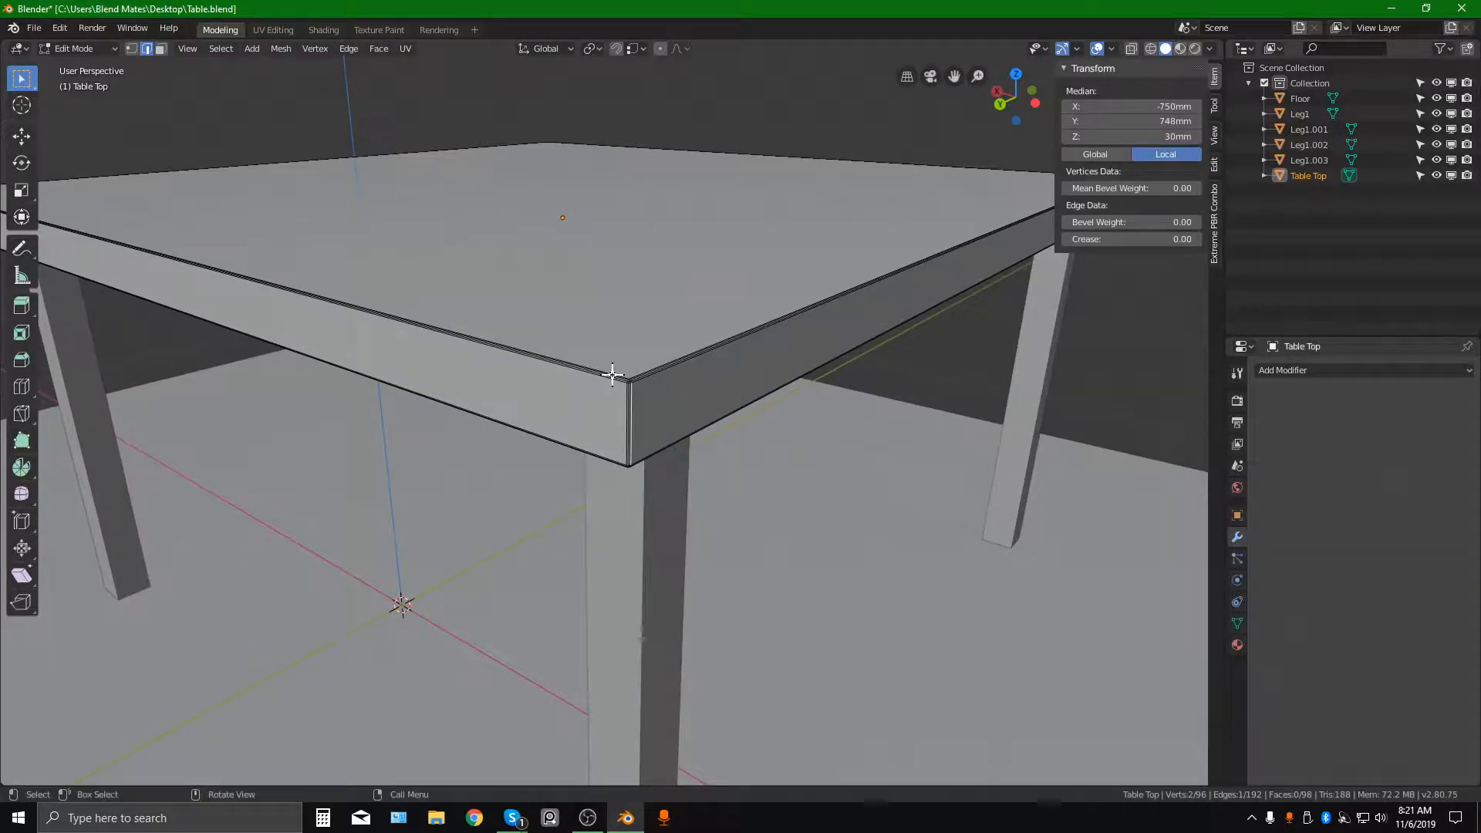
pyautogui.press('Tab')
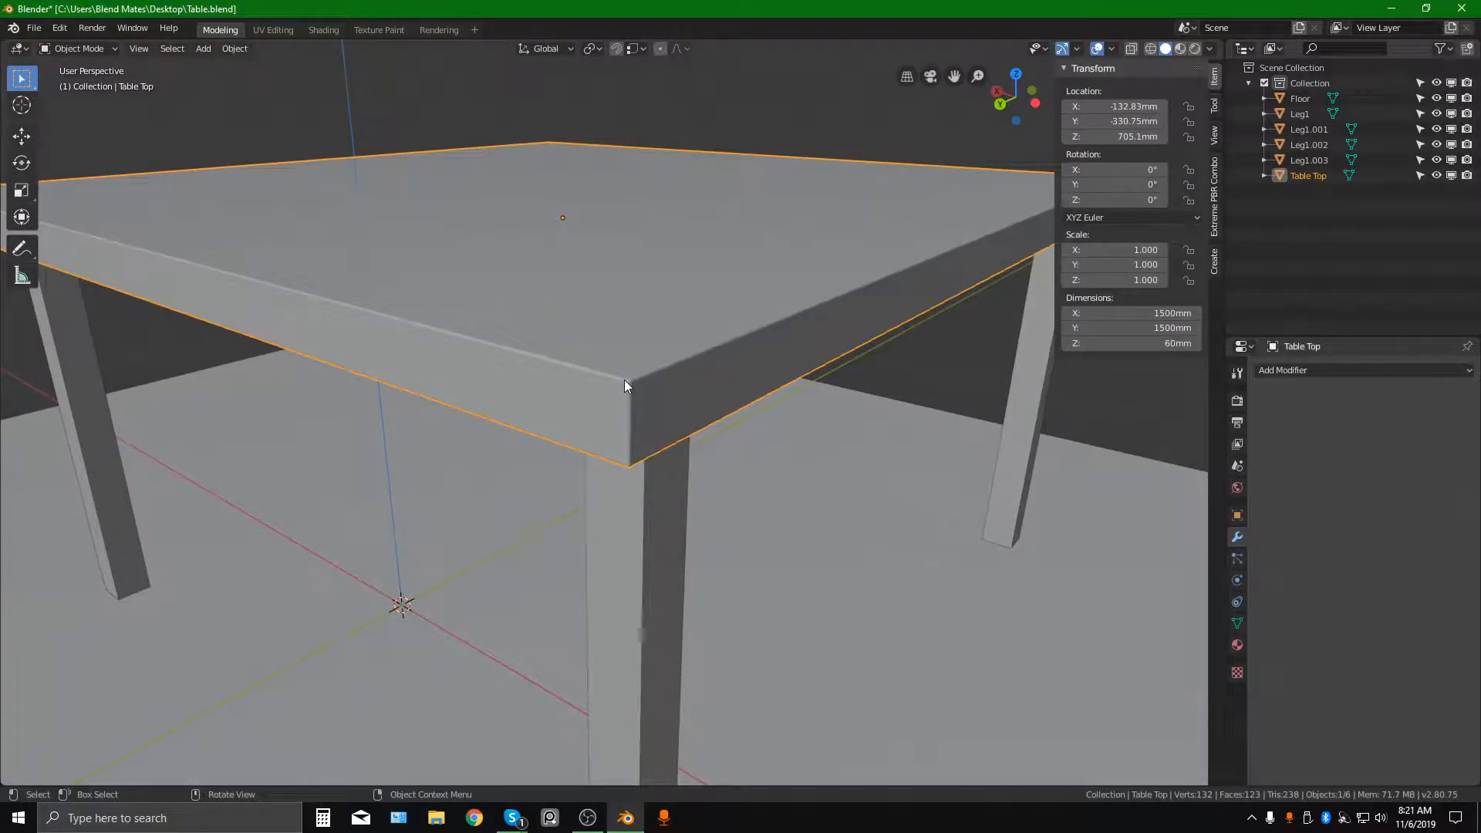
pyautogui.moveTo(626, 374); pyautogui.dragTo(628, 389, button='middle')
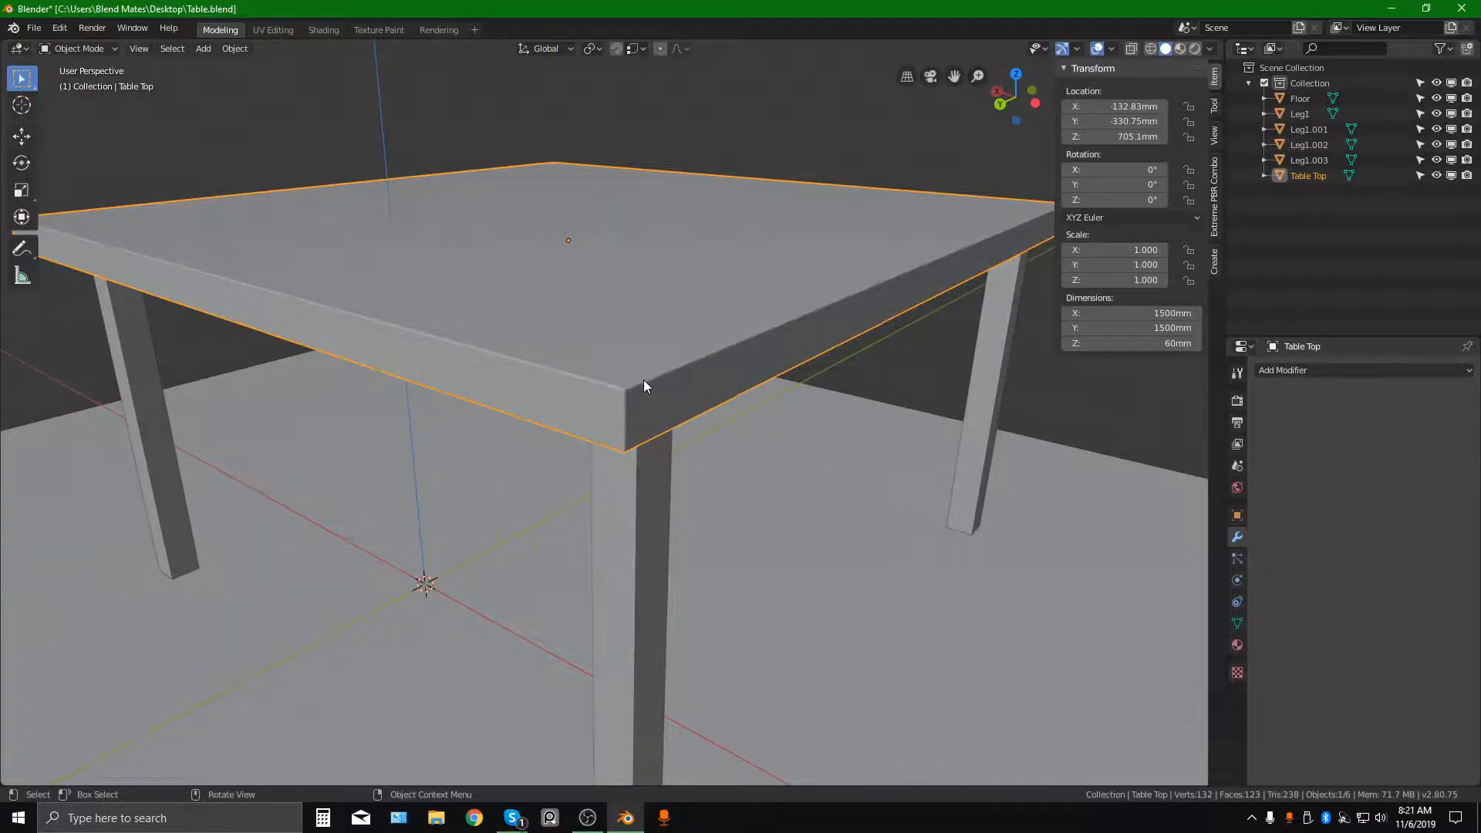
pyautogui.scroll(-4, 630, 469)
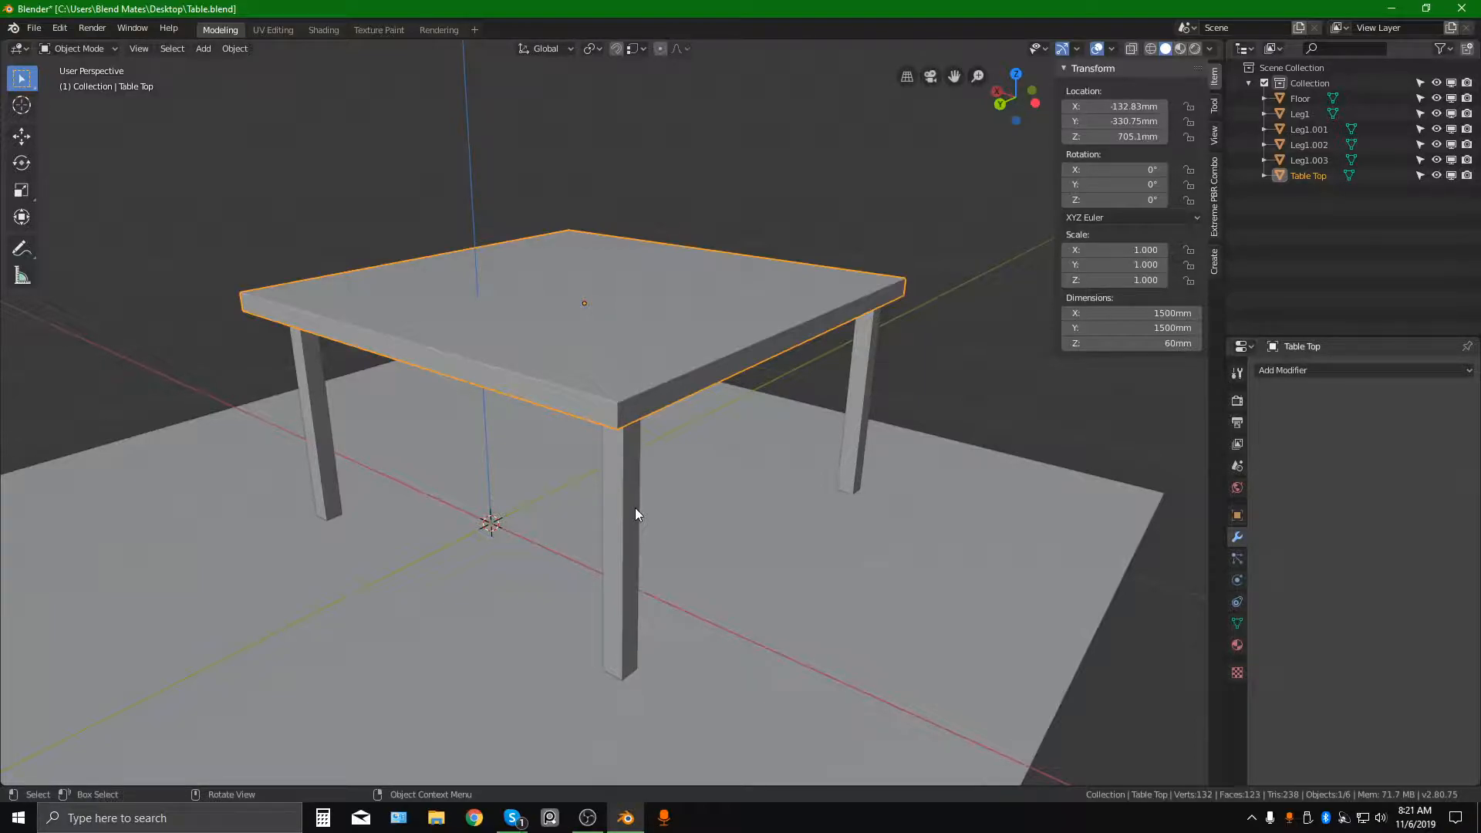
pyautogui.moveTo(636, 508); pyautogui.dragTo(573, 400, button='middle')
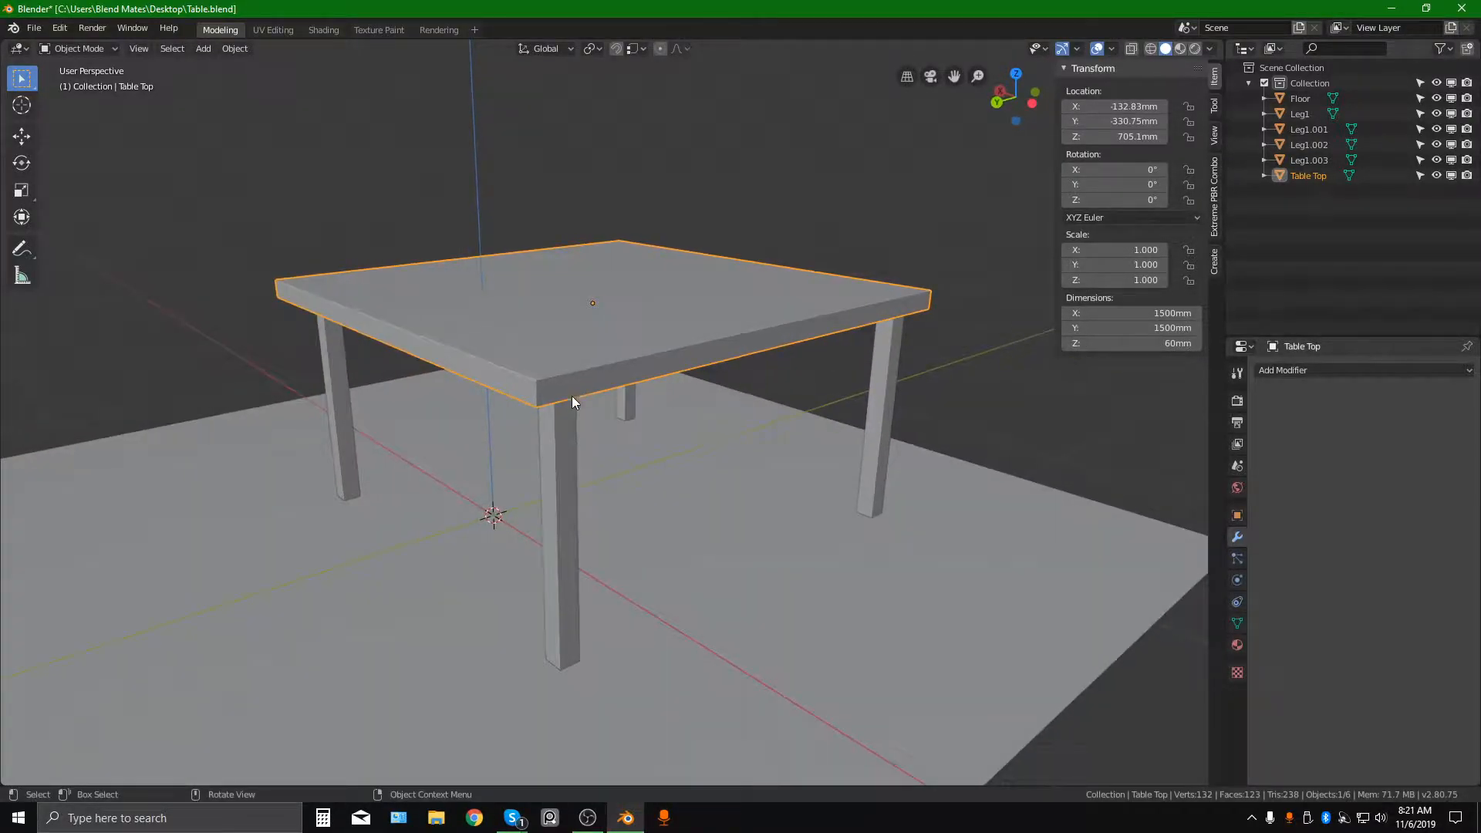
# Select the table's legs one after another, ending with the front corner leg Leg1.002.
pyautogui.click(566, 492)
pyautogui.click(874, 395)
pyautogui.click(332, 382)
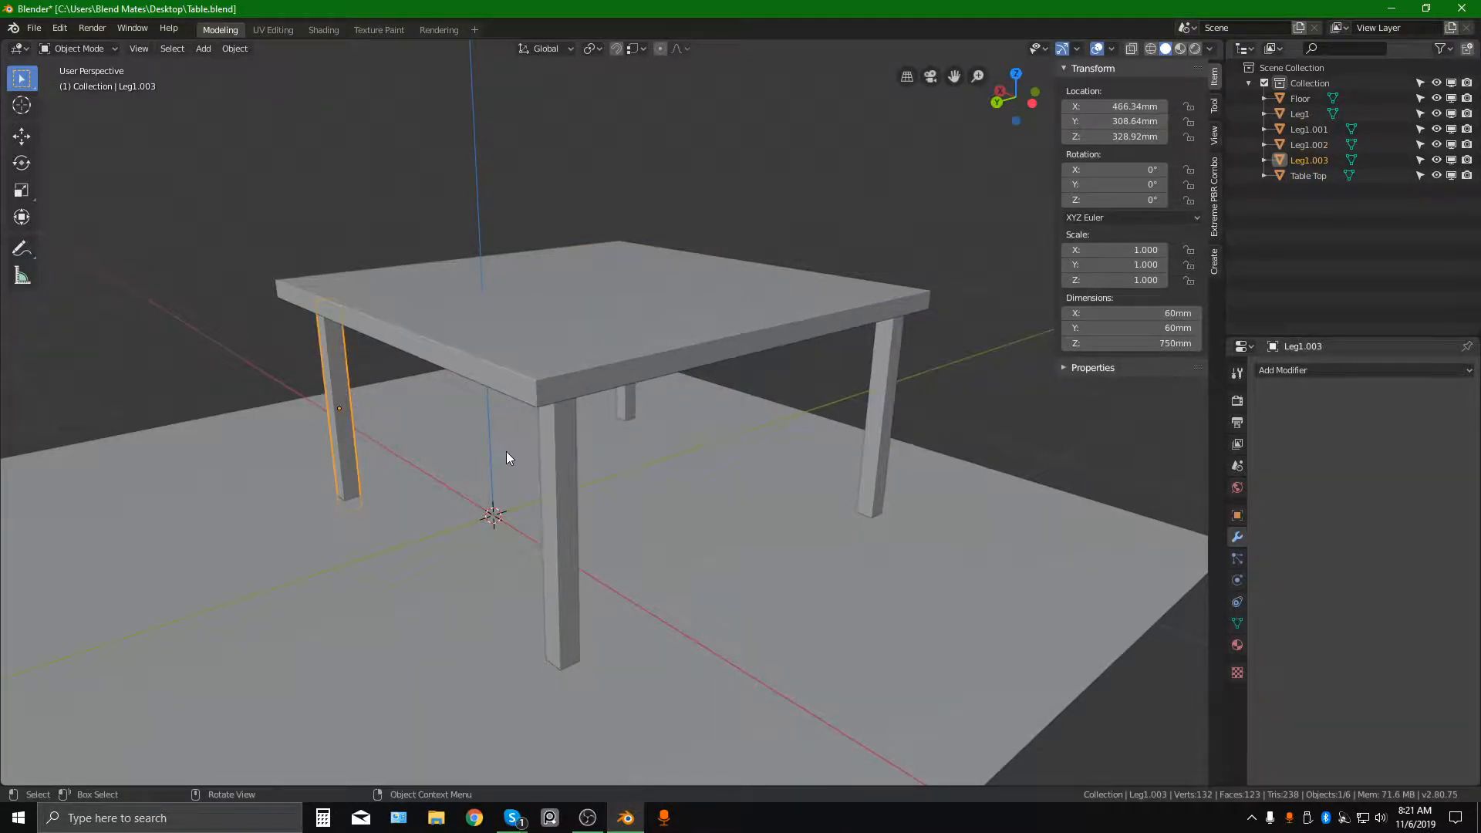
pyautogui.click(560, 495)
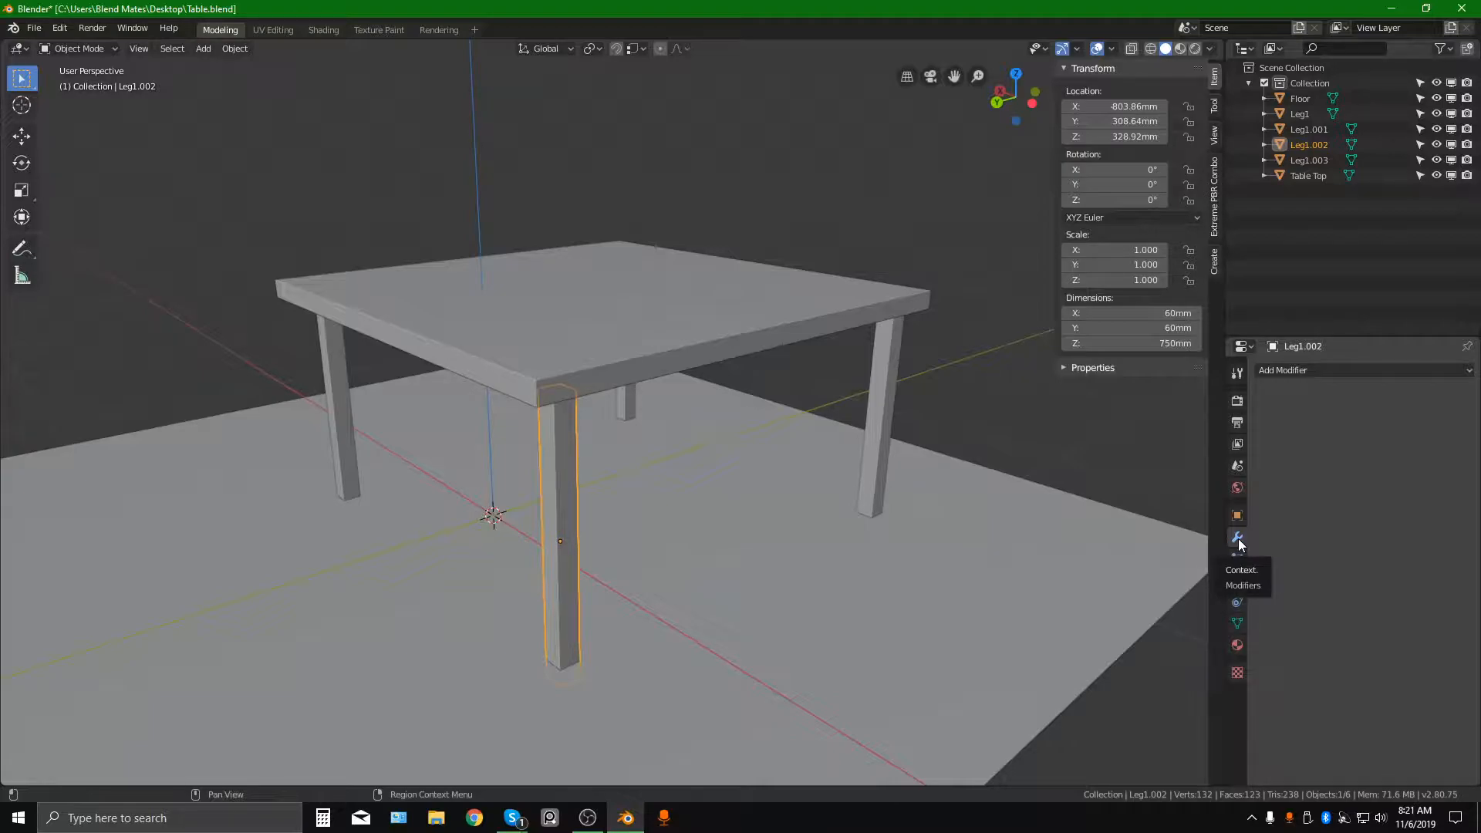
# Examine the front corner leg's sharp edges in Edit Mode and return it to Object Mode.
pyautogui.moveTo(685, 461); pyautogui.dragTo(569, 379, button='middle')
pyautogui.scroll(3, 600, 378)
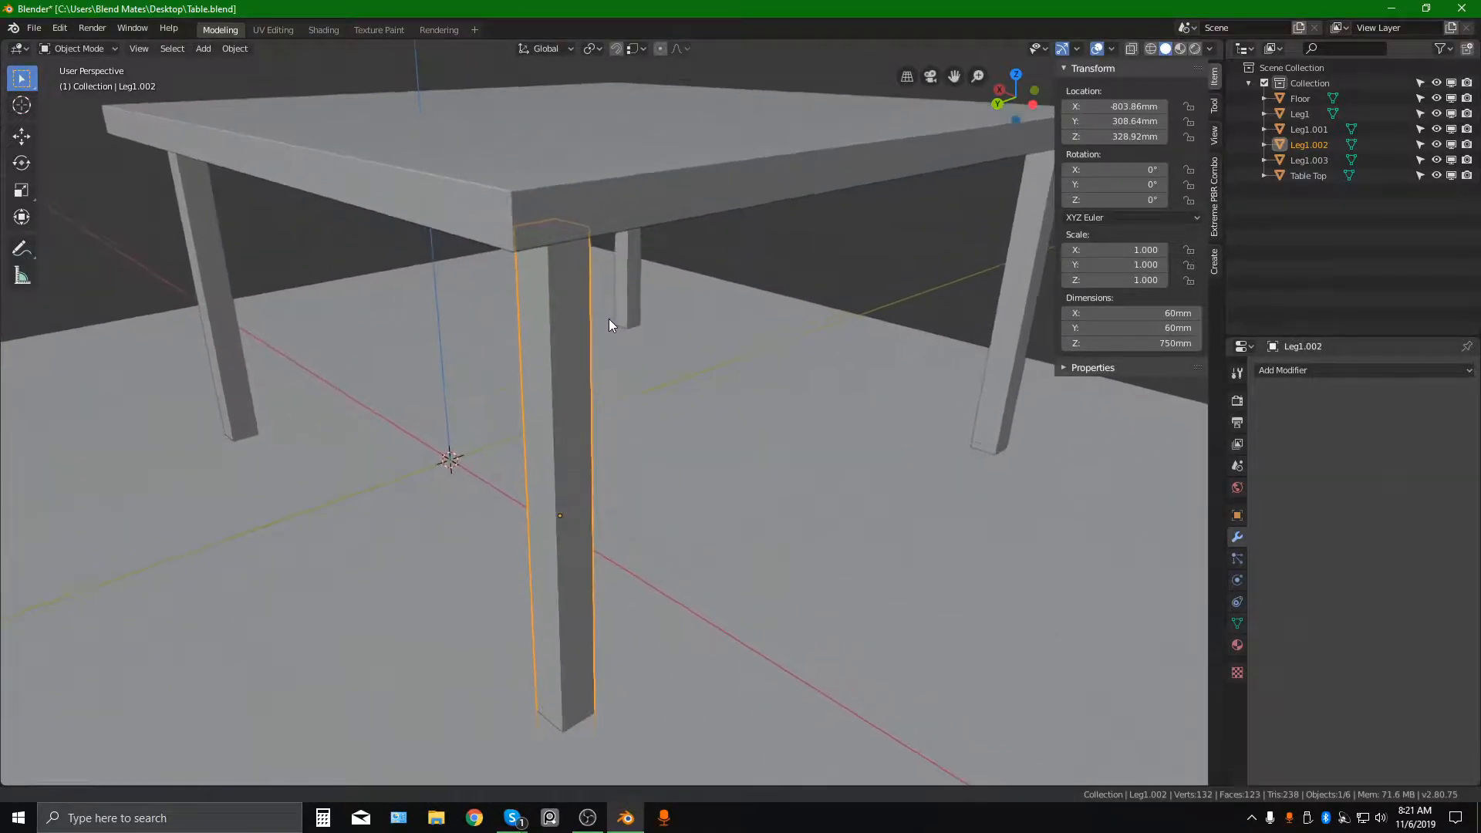
pyautogui.press('Tab')
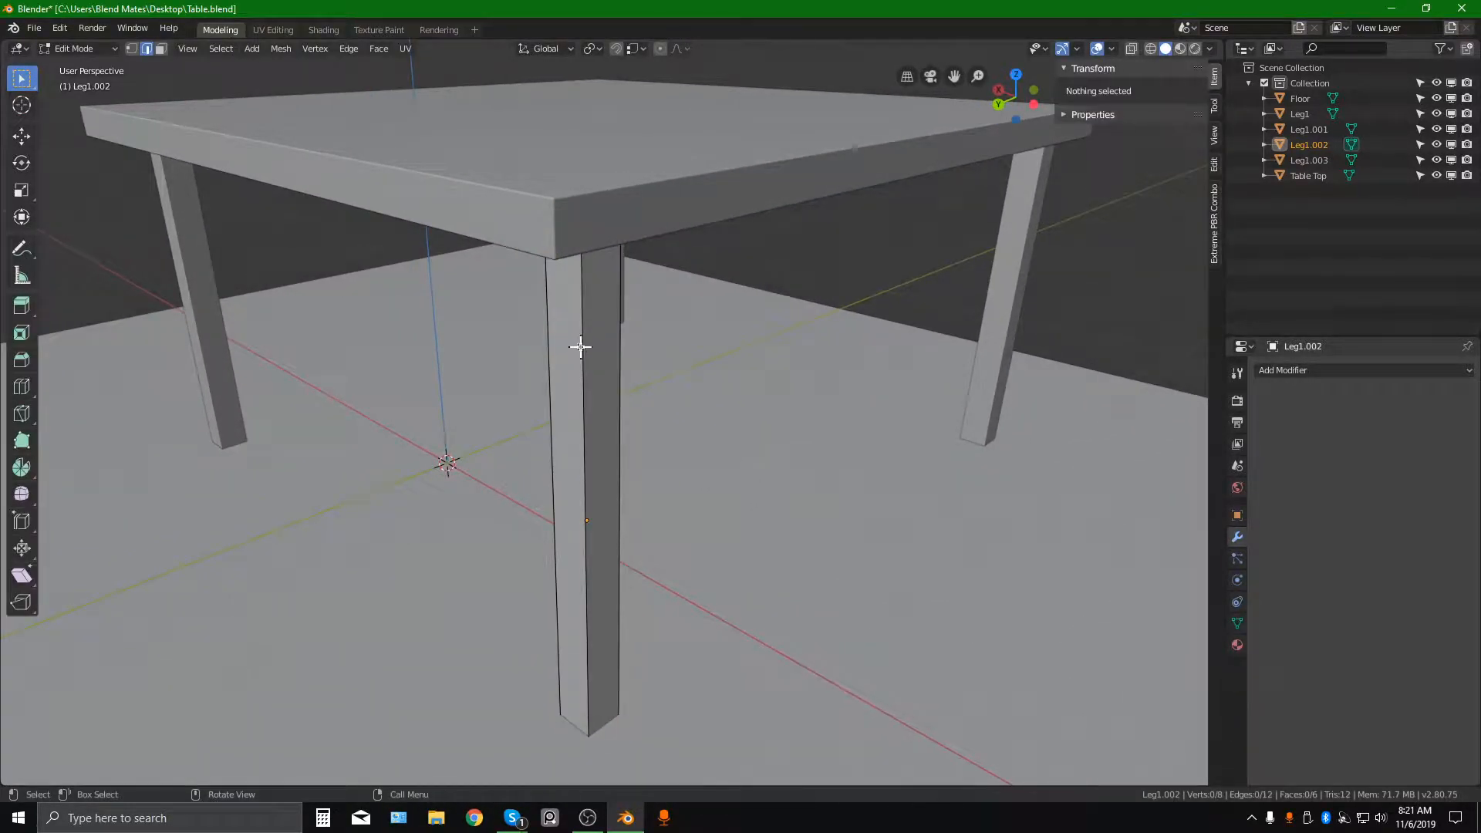
pyautogui.click(584, 338)
pyautogui.moveTo(584, 340); pyautogui.dragTo(628, 340, button='middle')
pyautogui.click(752, 360)
pyautogui.click(815, 347)
pyautogui.moveTo(815, 346); pyautogui.dragTo(790, 390, button='middle')
pyautogui.press('Tab')
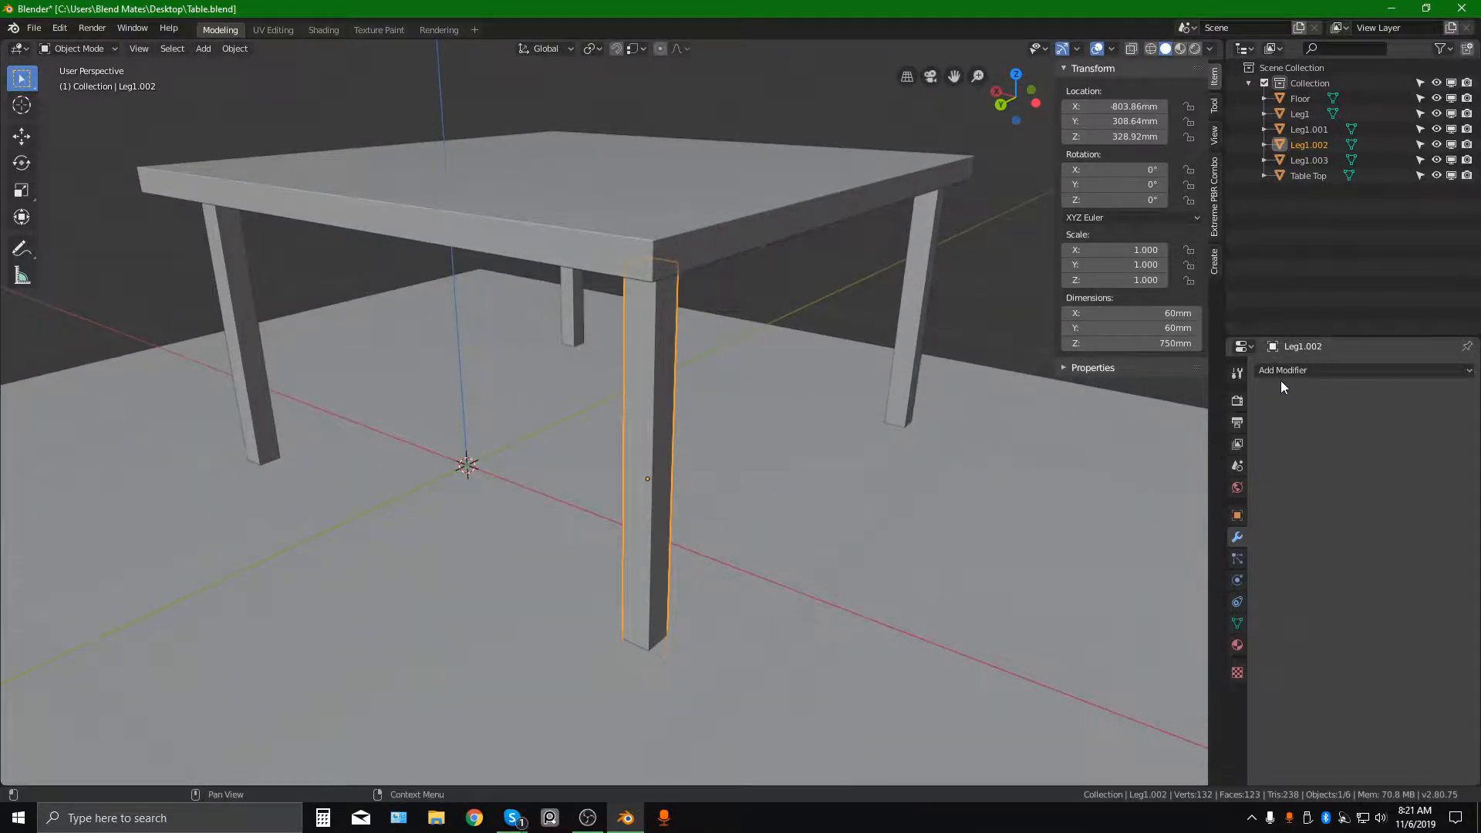
# Look through the property categories and add a Bevel modifier to the front corner leg.
pyautogui.moveTo(678, 369); pyautogui.dragTo(637, 331, button='middle')
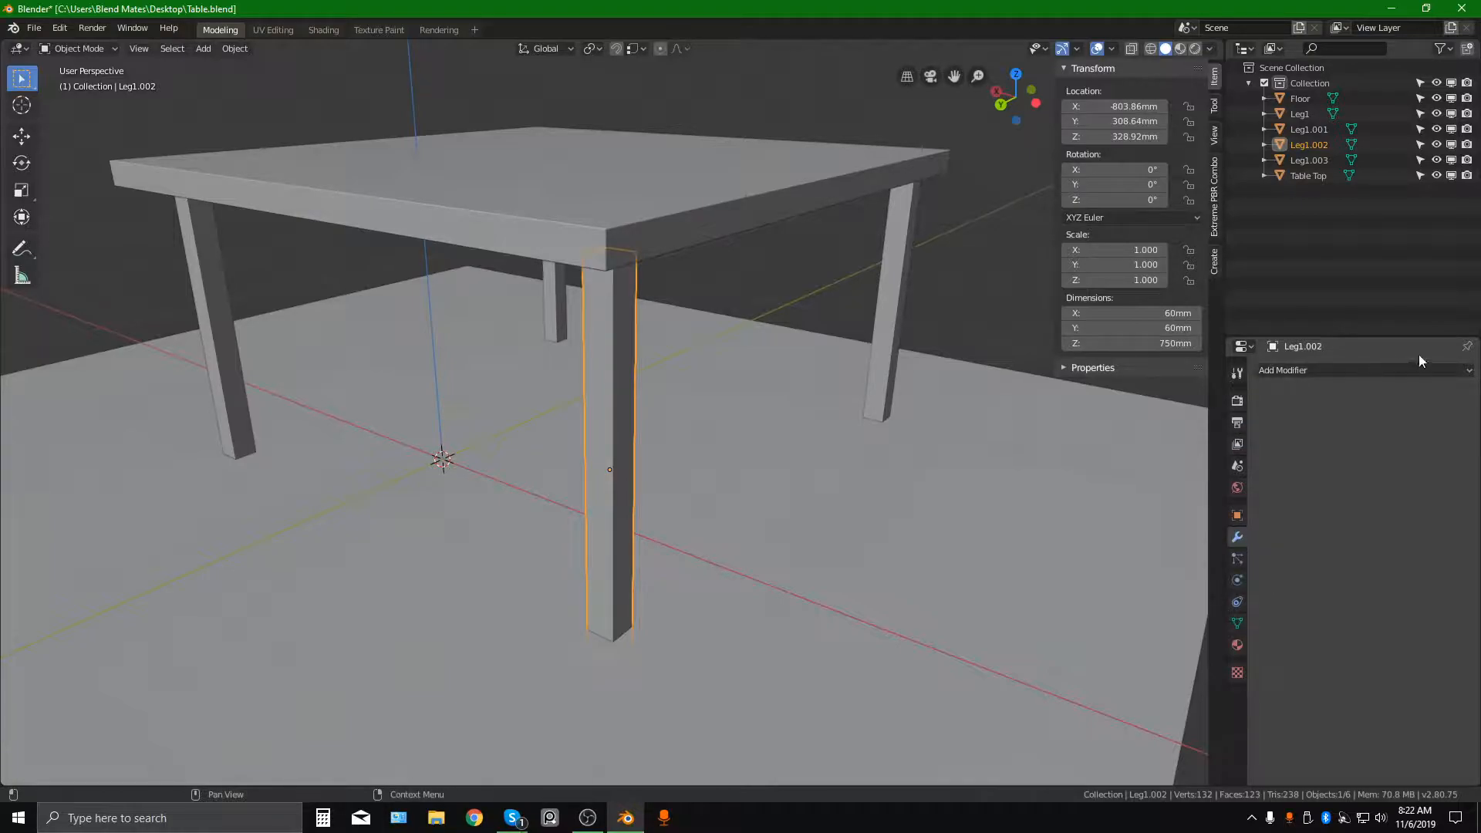
pyautogui.click(1238, 515)
pyautogui.click(1237, 464)
pyautogui.click(1237, 514)
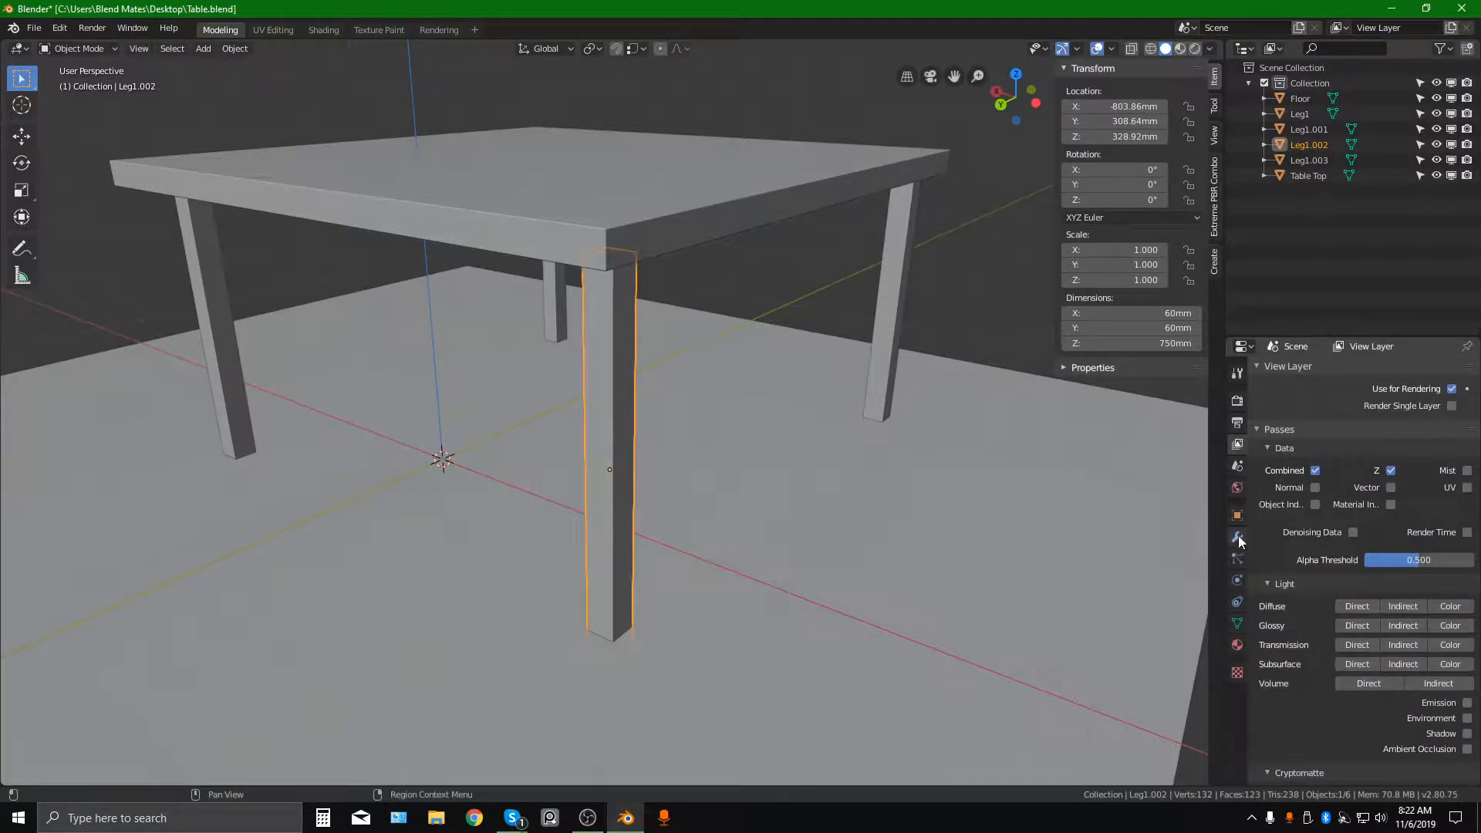
pyautogui.click(1238, 537)
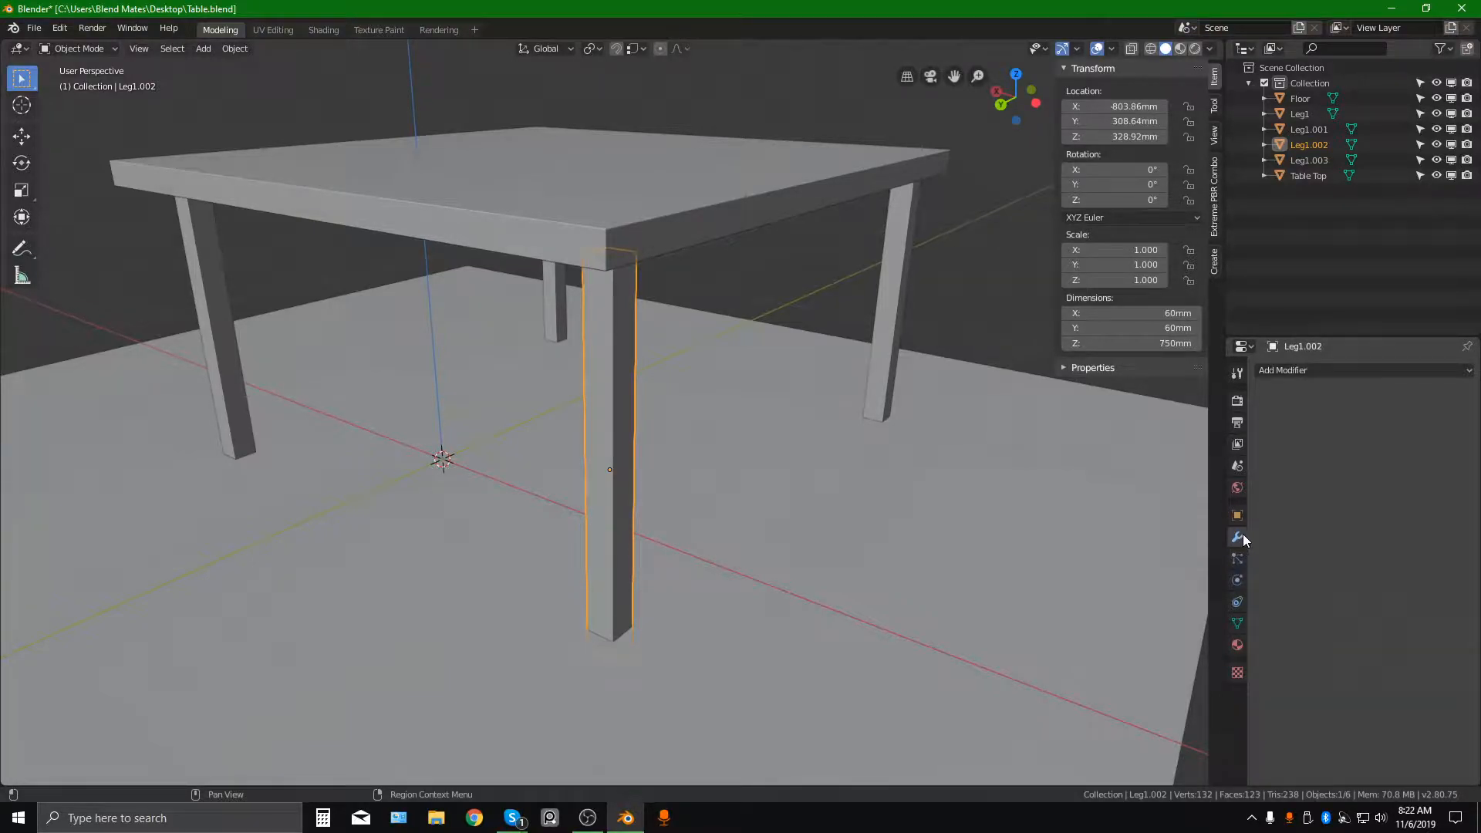
pyautogui.click(1299, 368)
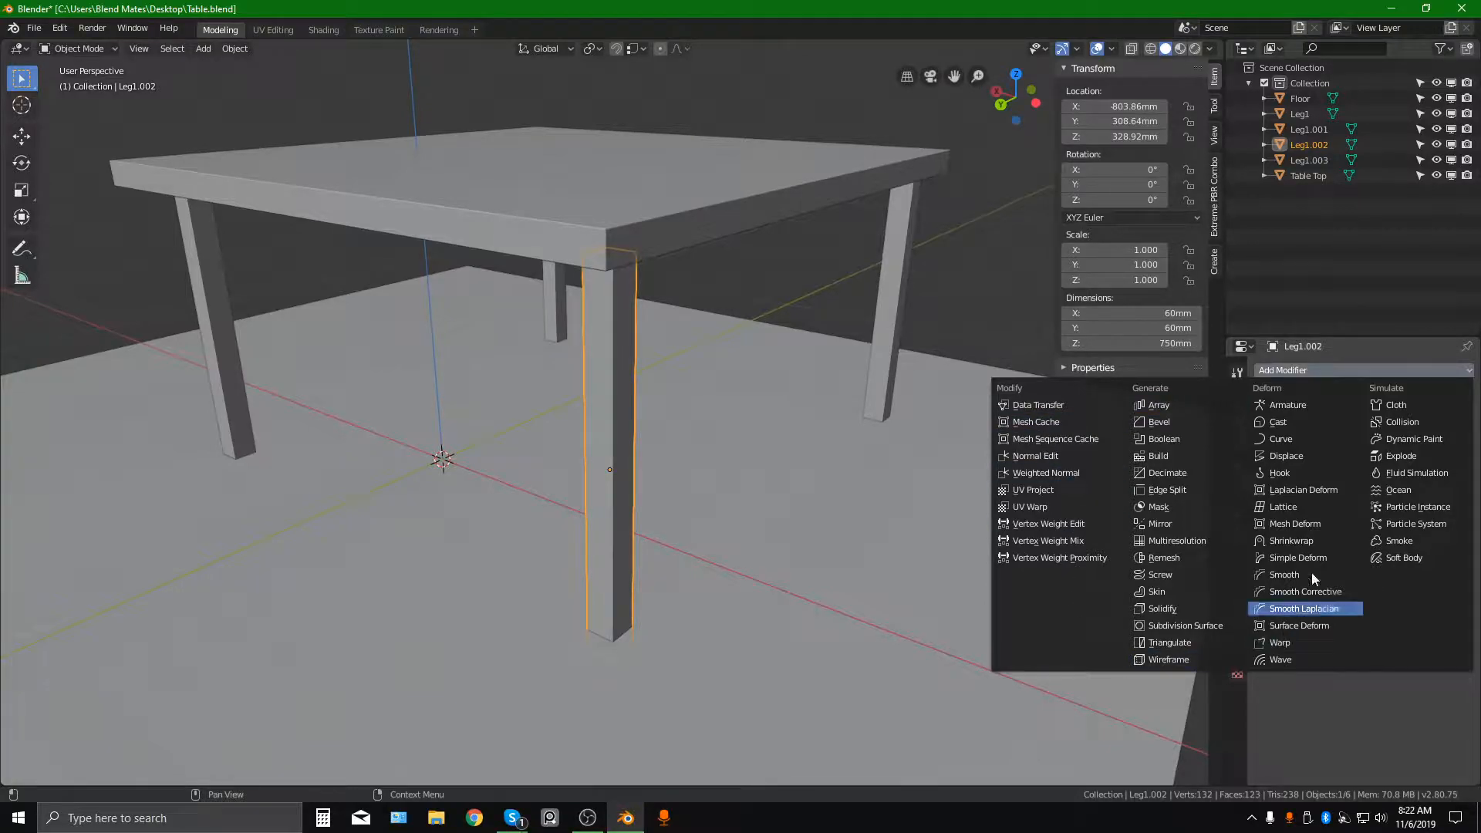
pyautogui.click(1155, 422)
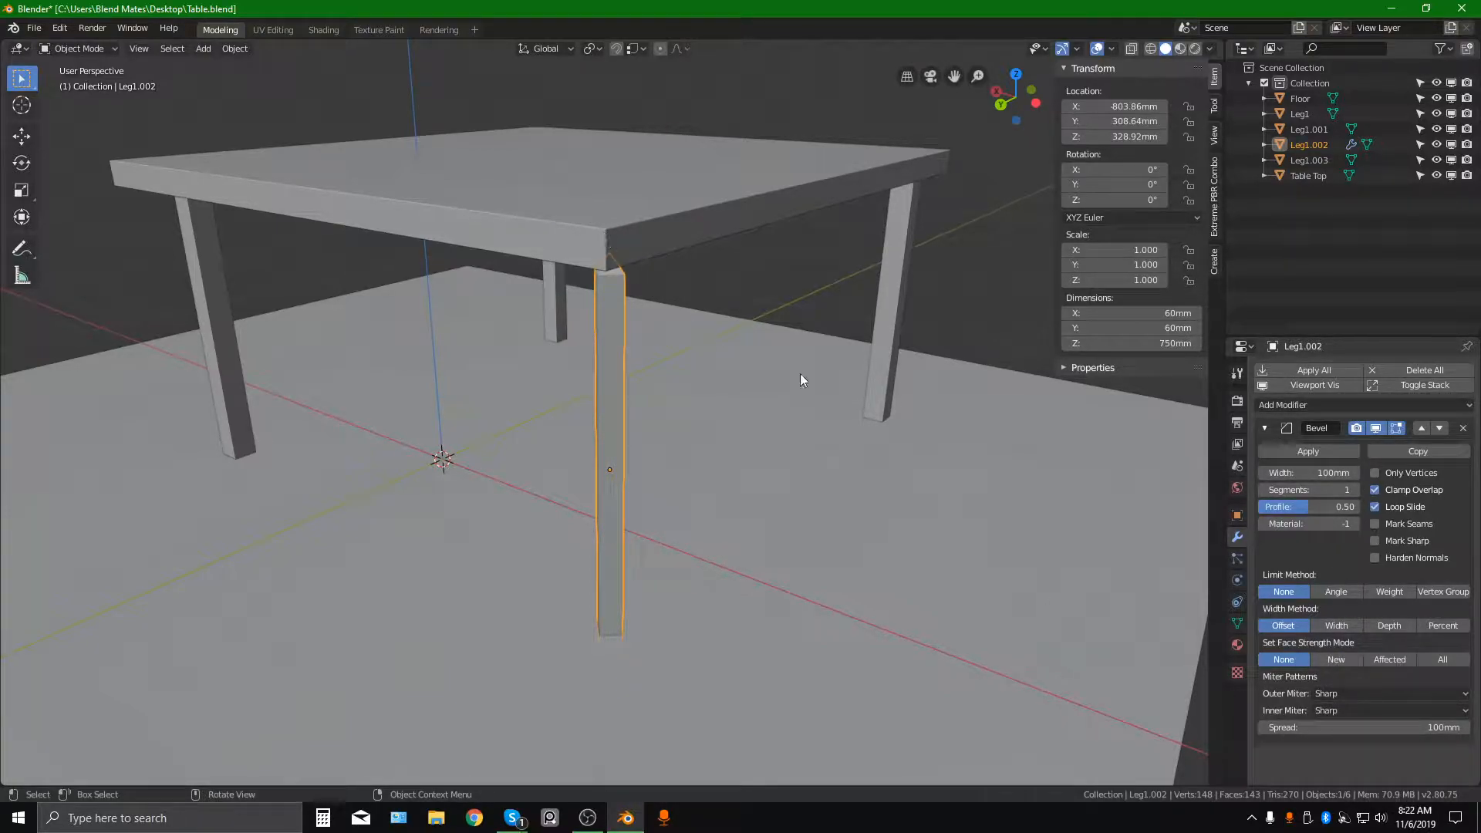
# Set the leg's Bevel modifier to a width of 2 mm and 3 segments.
pyautogui.click(1325, 472)
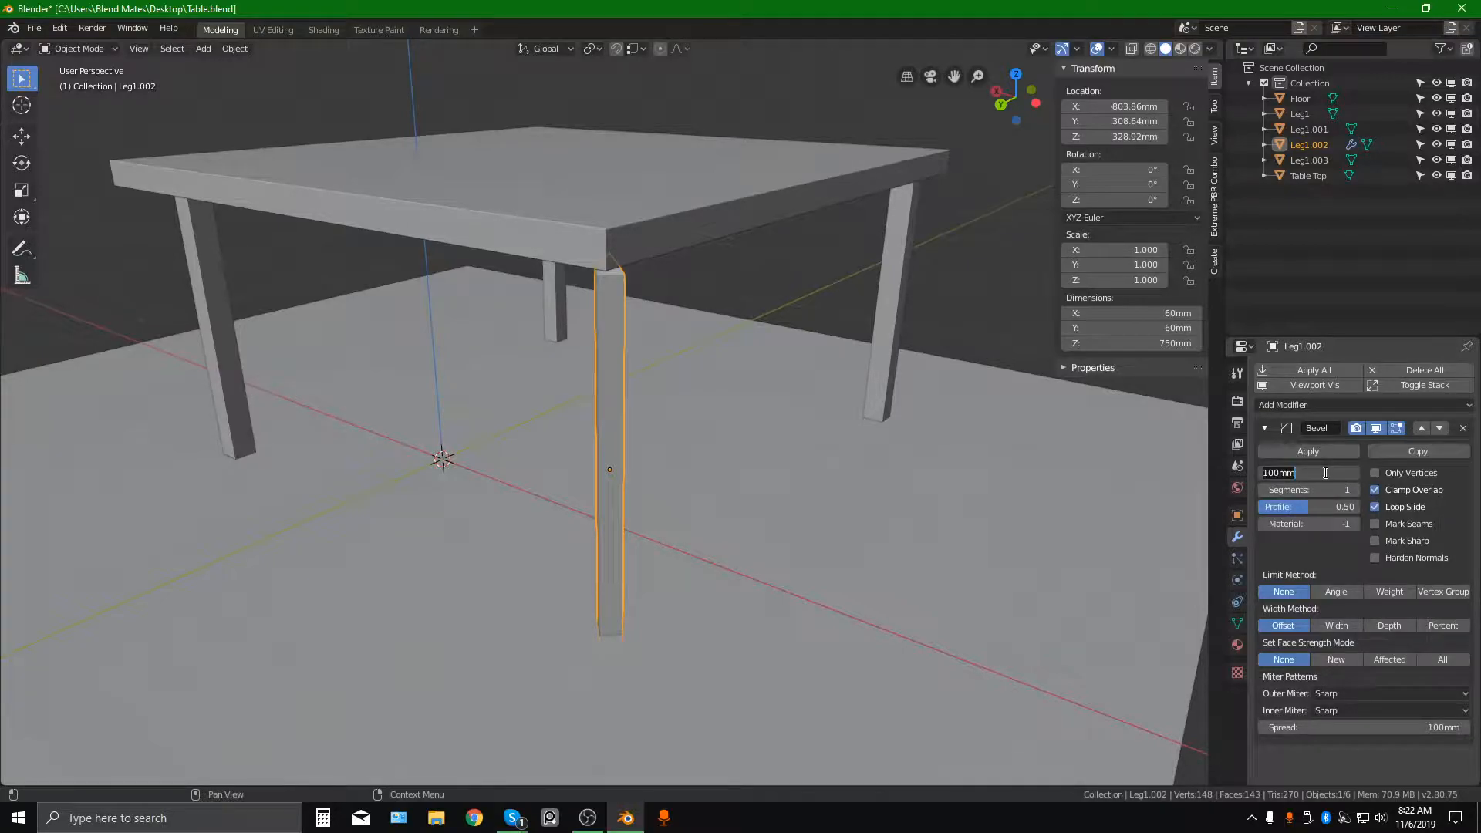
pyautogui.write('2')
pyautogui.press('Return')
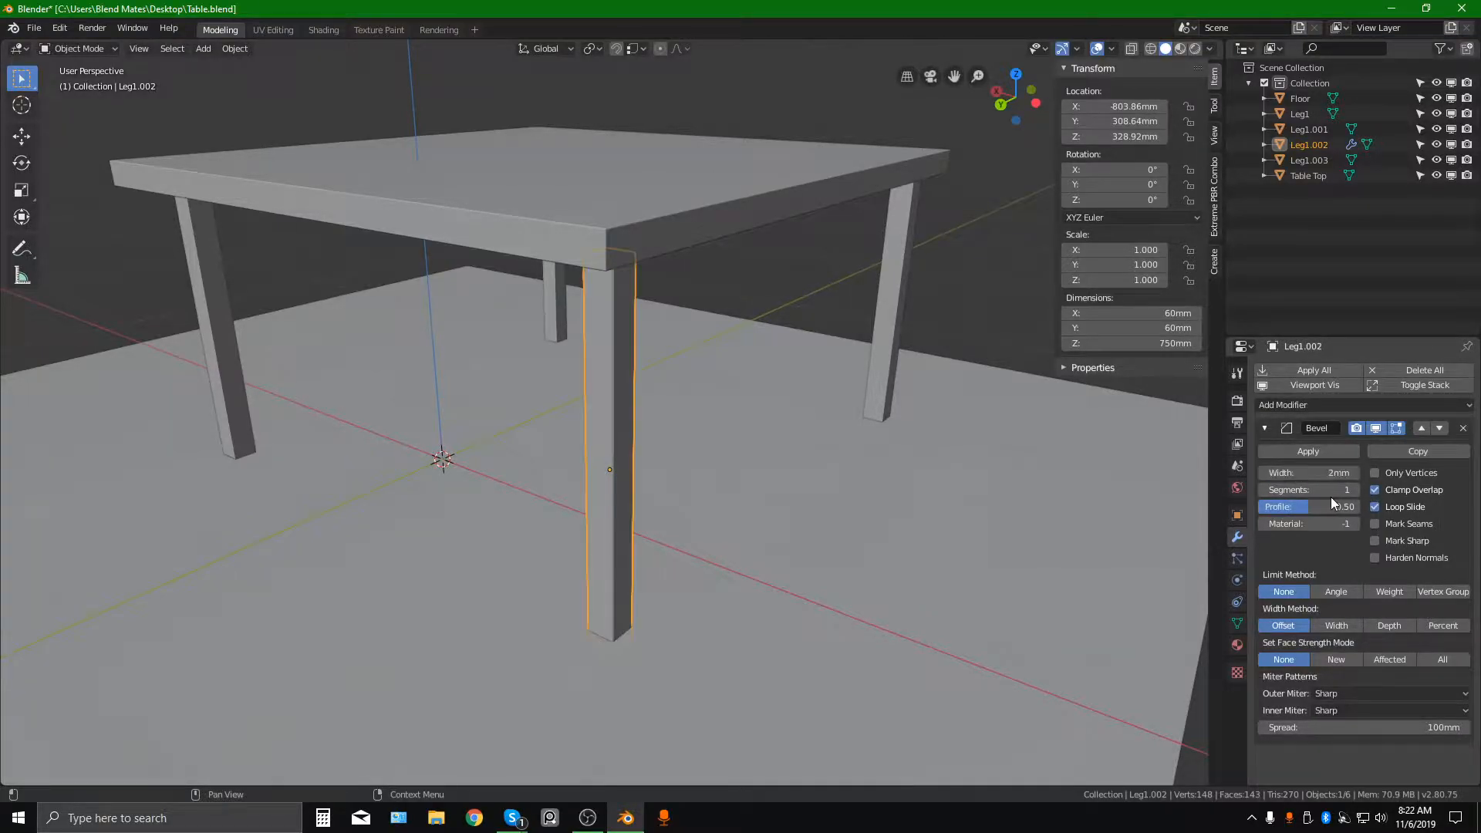
pyautogui.click(1333, 493)
pyautogui.write('3')
pyautogui.press('Return')
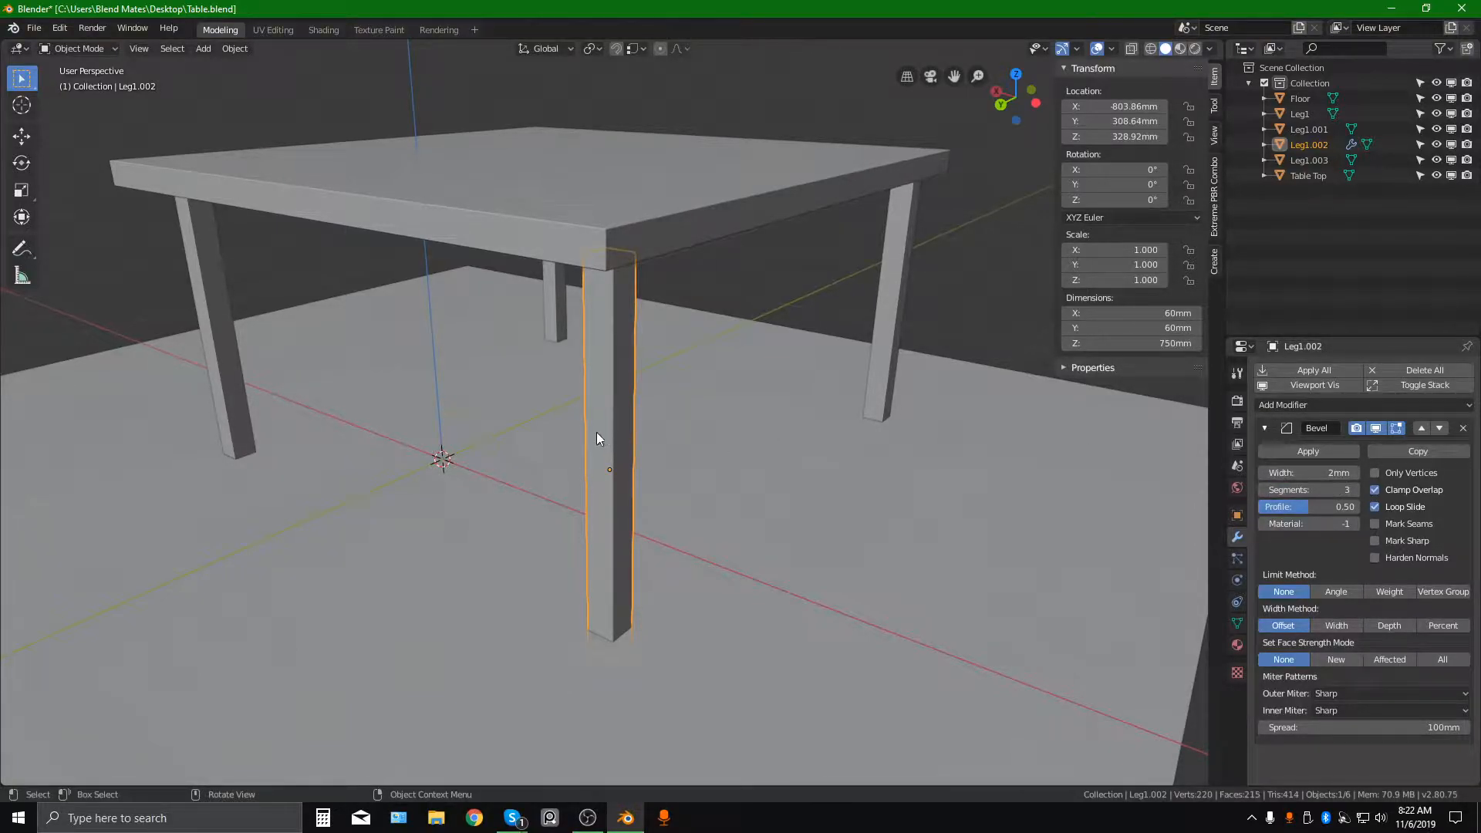
# Inspect the bevelled vertical edge of the front corner leg close up and along its length.
pyautogui.click(779, 274)
pyautogui.scroll(5, 603, 321)
pyautogui.scroll(1, 601, 248)
pyautogui.keyDown('shift'); pyautogui.moveTo(597, 250); pyautogui.dragTo(588, 191, button='middle'); pyautogui.keyUp('shift')
pyautogui.click(640, 289)
pyautogui.press('KP_Decimal')
pyautogui.scroll(5, 593, 155)
pyautogui.moveTo(601, 127); pyautogui.dragTo(603, 752, button='middle')
pyautogui.scroll(-8, 572, 485)
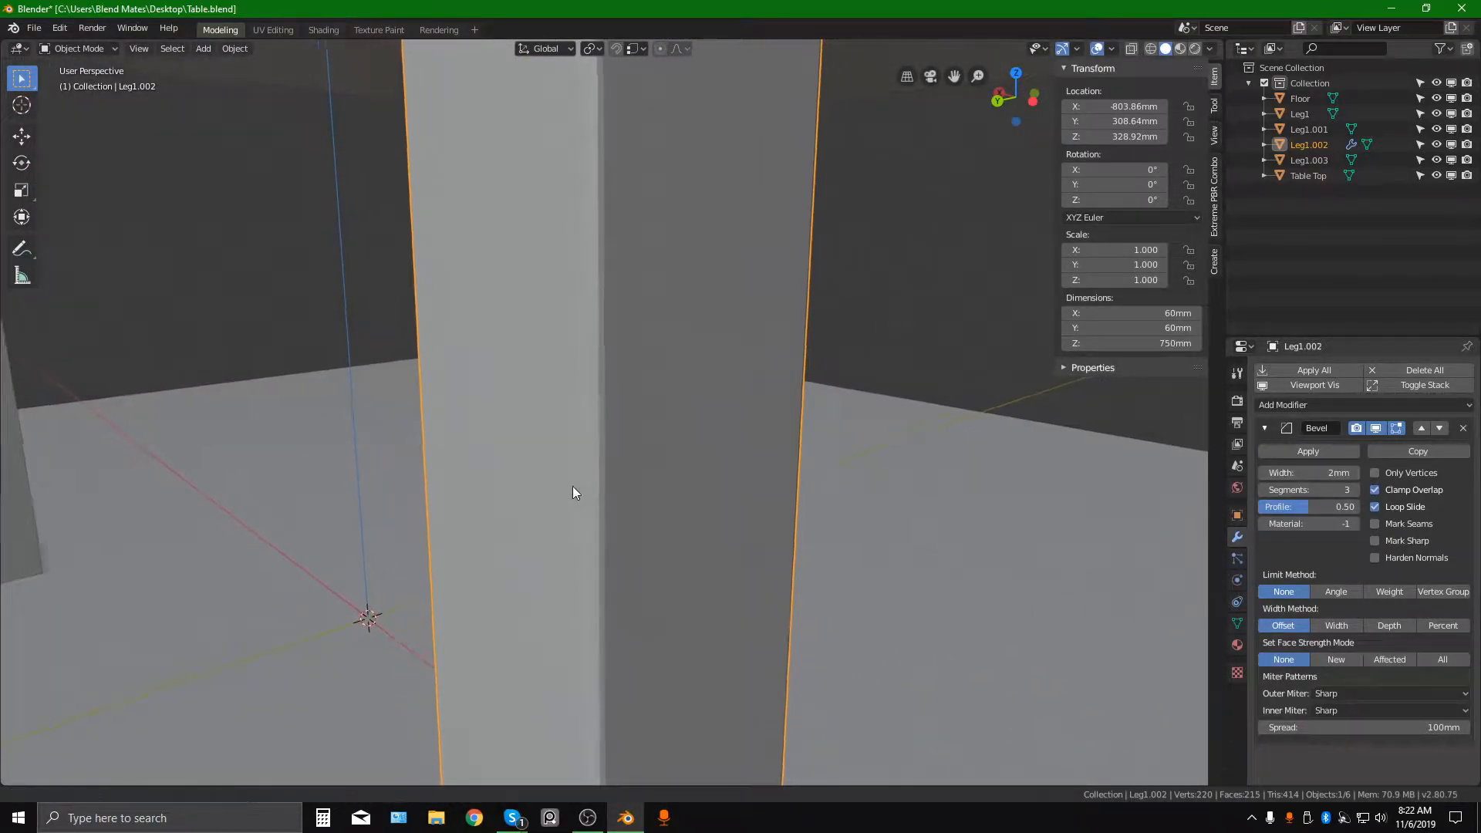
pyautogui.scroll(-2, 559, 349)
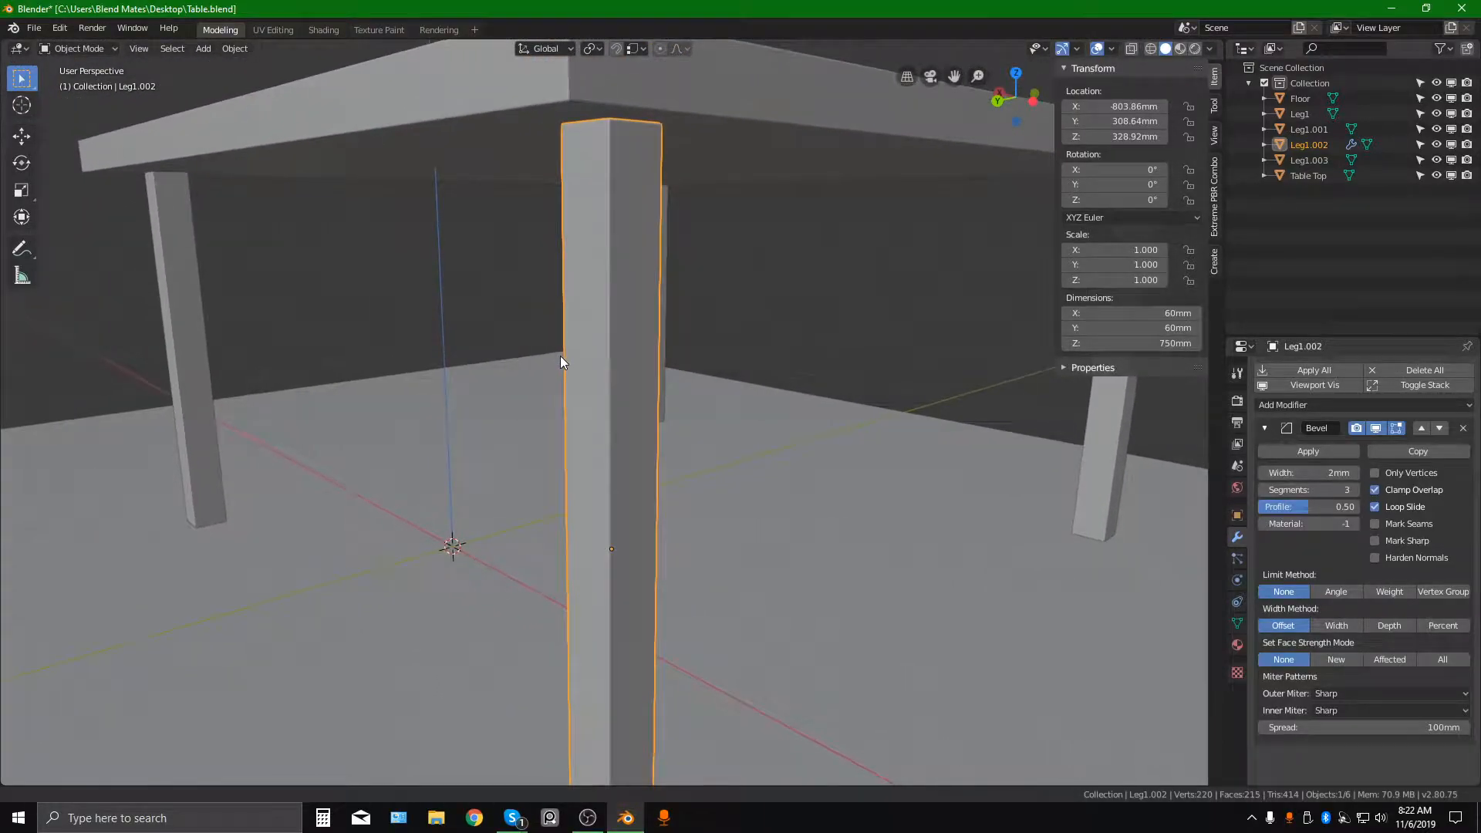
# Remove the Bevel modifier from the front corner leg and check its plain mesh in Edit Mode.
pyautogui.click(1463, 428)
pyautogui.moveTo(602, 314)
pyautogui.mouseDown(button='middle')
pyautogui.moveTo(702, 327)
pyautogui.moveTo(548, 308)
pyautogui.moveTo(629, 321)
pyautogui.mouseUp(button='middle')
pyautogui.press('Tab')
pyautogui.press('Tab')
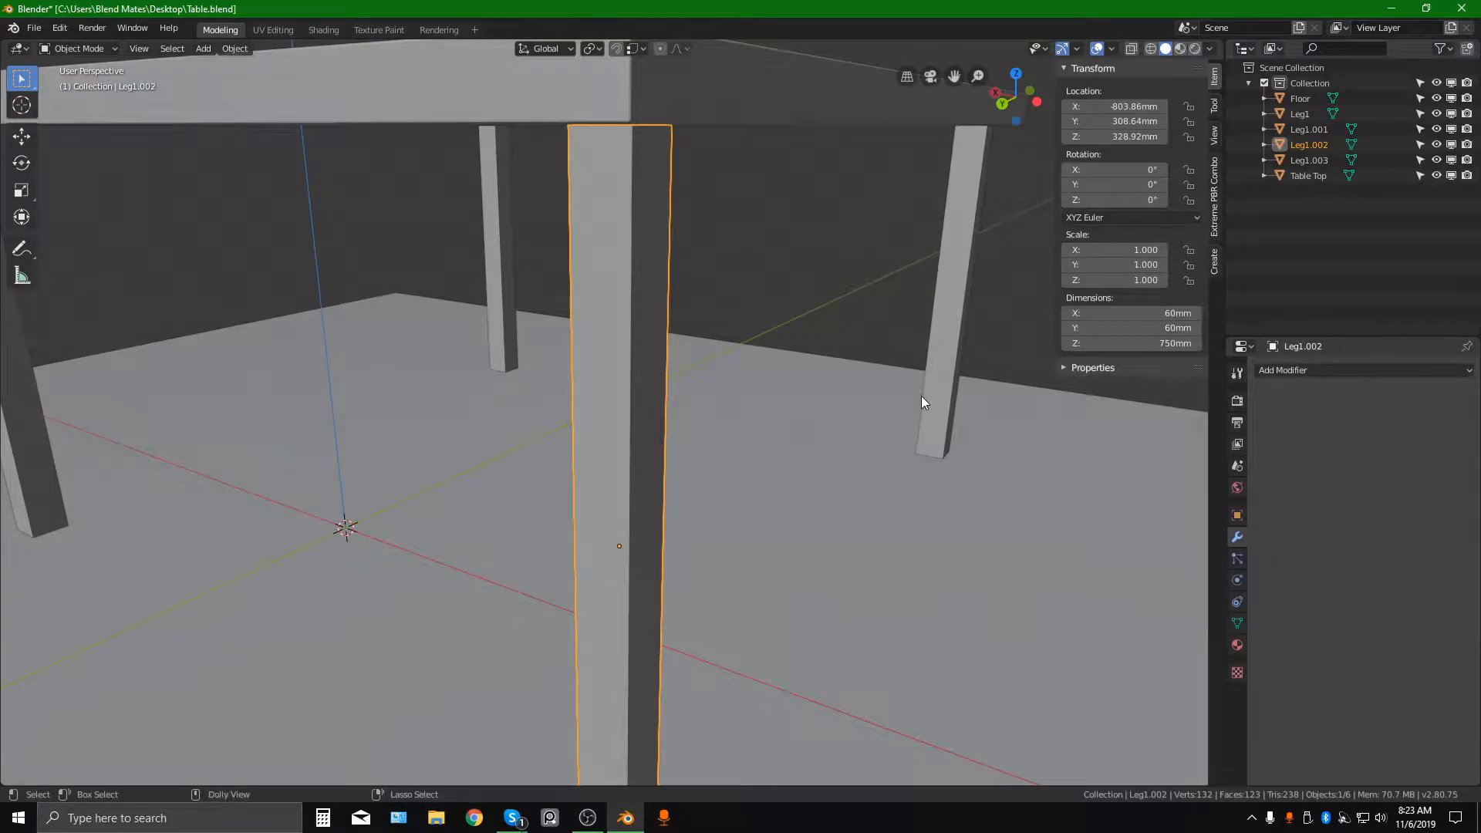
# Add a new Bevel modifier to the front corner leg with a width of 2 mm and 3 segments.
pyautogui.click(1334, 370)
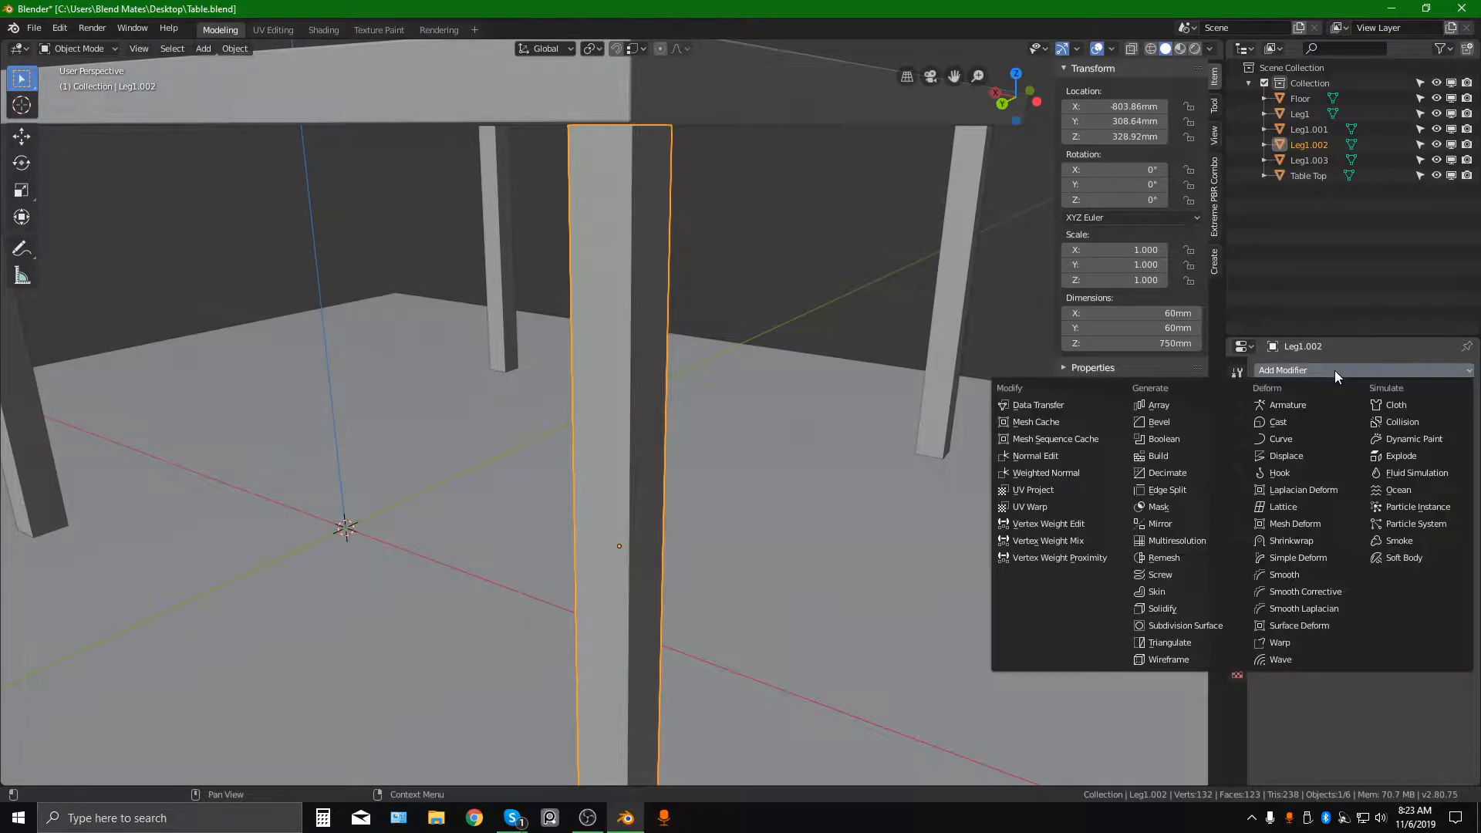
pyautogui.click(1185, 423)
pyautogui.click(1326, 470)
pyautogui.write('3')
pyautogui.write('2')
pyautogui.press('Tab')
pyautogui.write('3')
pyautogui.press('Return')
# Bring the front leg's bevelled top corner into close view in Edit Mode.
pyautogui.click(720, 193)
pyautogui.moveTo(721, 193); pyautogui.dragTo(694, 220, button='middle')
pyautogui.click(638, 291)
pyautogui.moveTo(637, 291); pyautogui.dragTo(631, 237, button='middle')
pyautogui.press('Tab')
pyautogui.scroll(7, 604, 141)
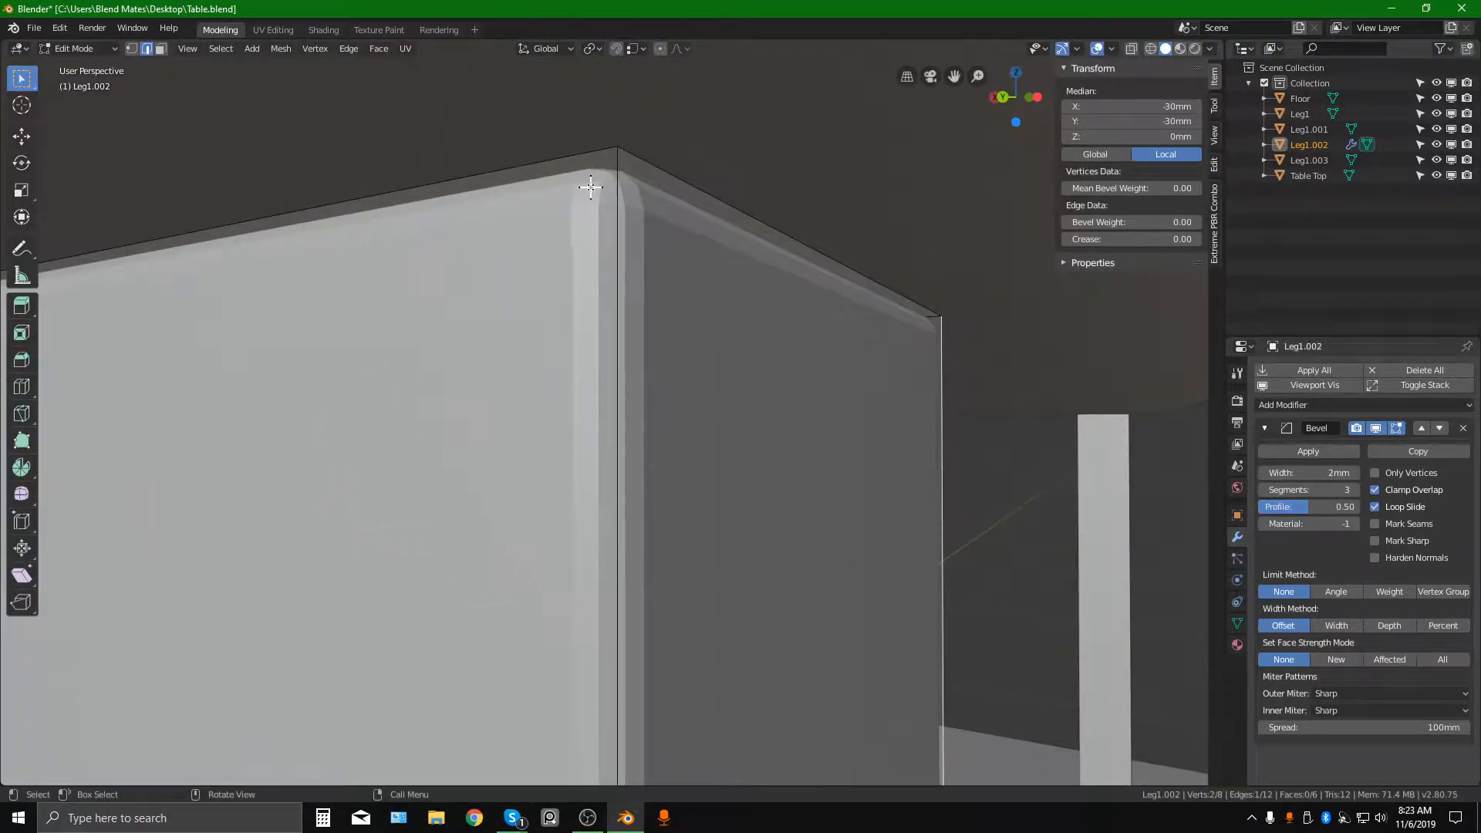
# Select the leg's original edges around the top corner to compare them with the modifier's bevel, and return to Object Mode.
pyautogui.click(657, 164)
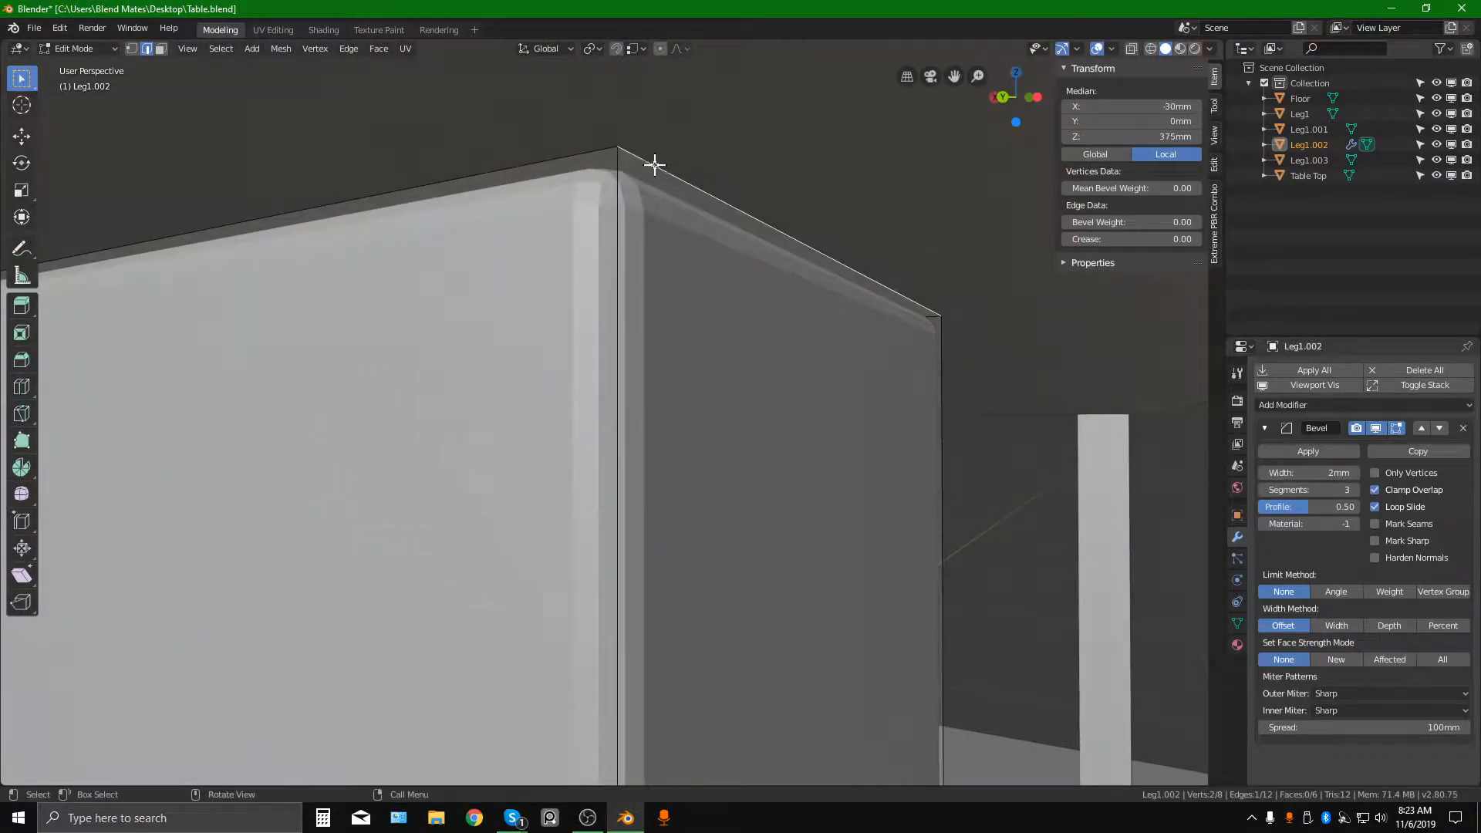
pyautogui.click(617, 164)
pyautogui.click(595, 152)
pyautogui.click(618, 169)
pyautogui.click(605, 157)
pyautogui.click(594, 154)
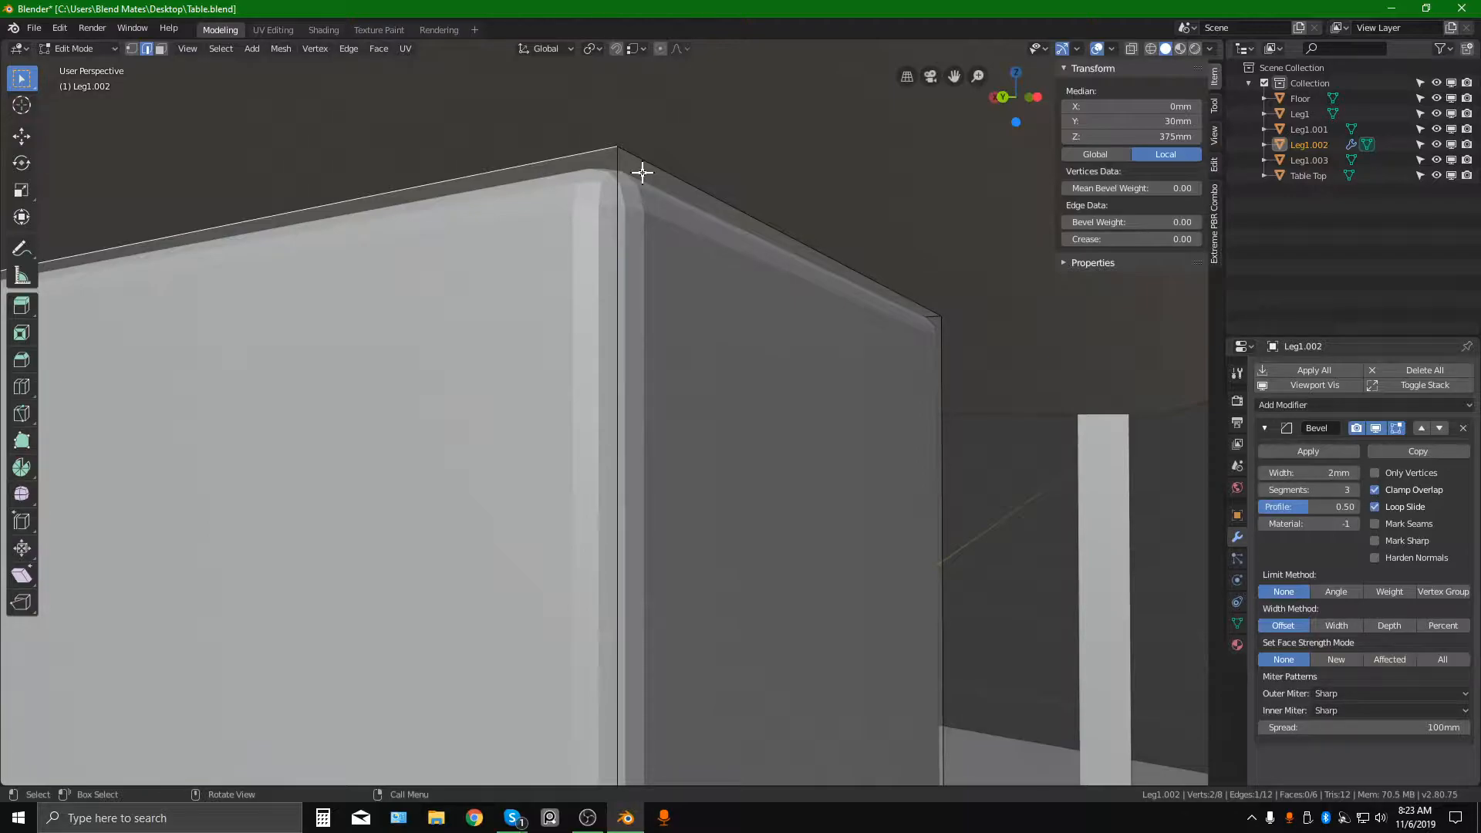
pyautogui.press('Tab')
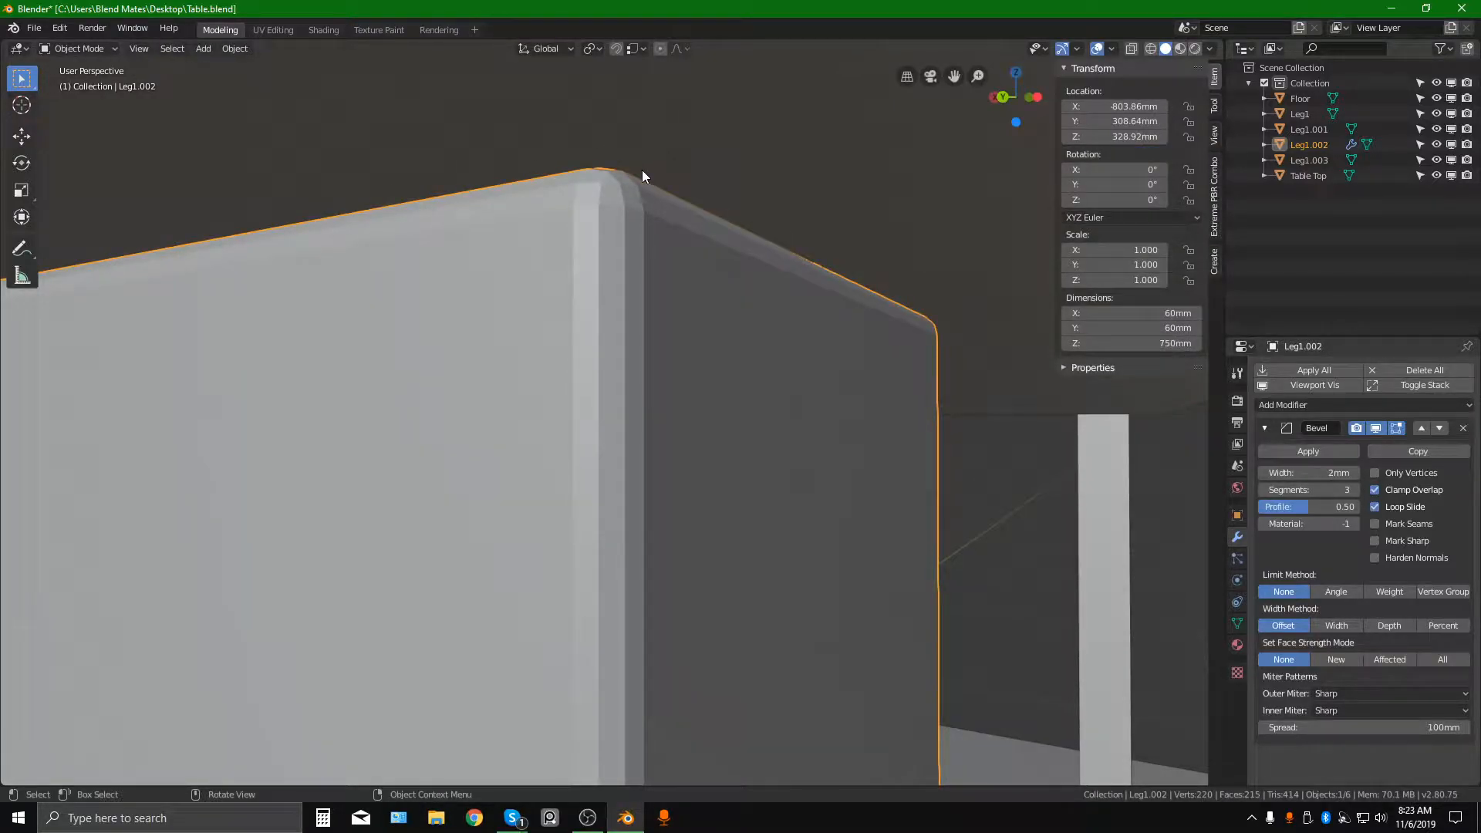
pyautogui.press('Tab')
pyautogui.press('Tab')
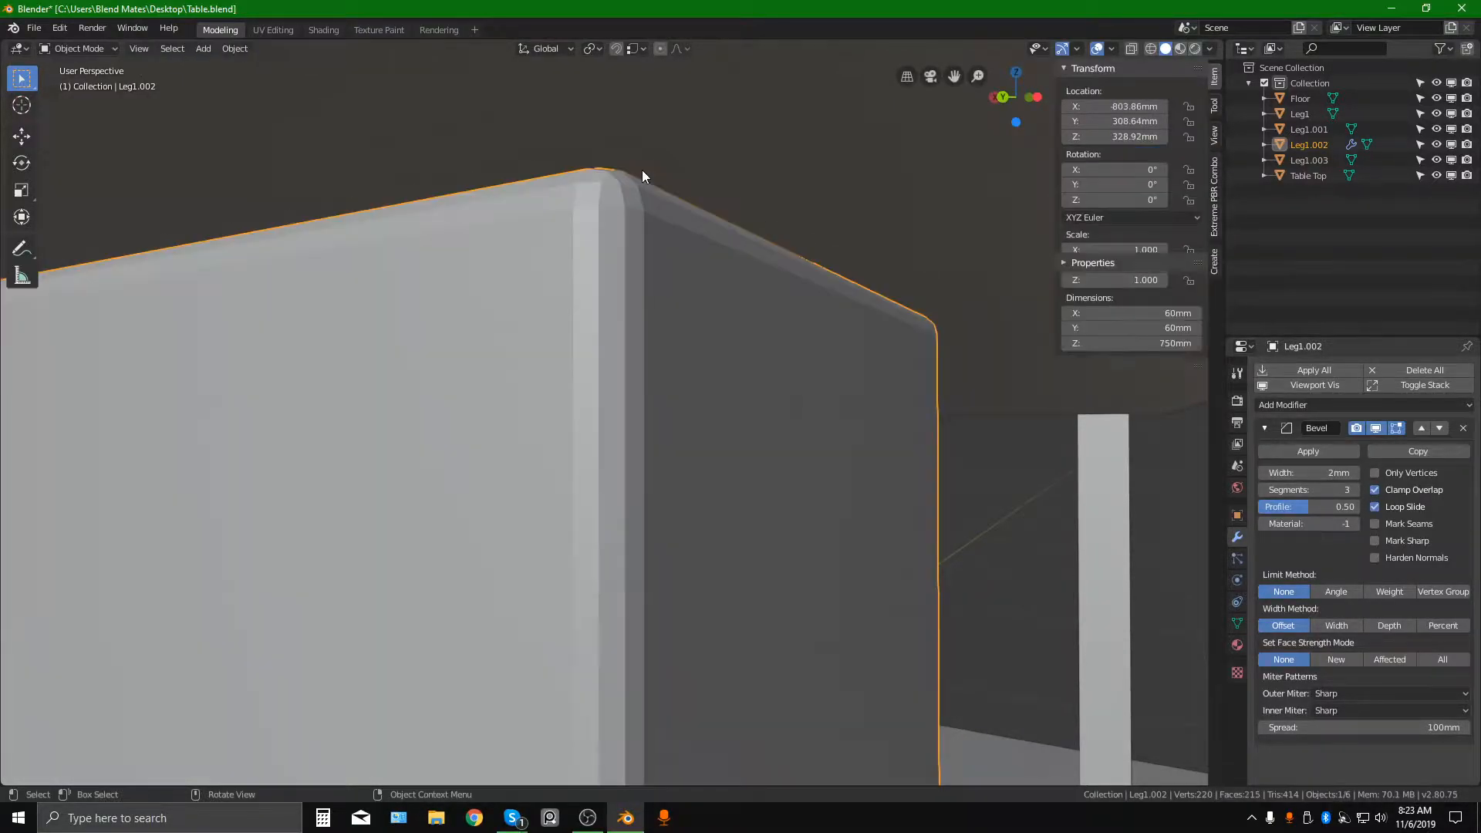
# Check the whole front leg in Edit and Object Mode, and collapse and re-expand its Bevel modifier settings.
pyautogui.scroll(-4, 632, 185)
pyautogui.keyDown('ctrl'); pyautogui.moveTo(617, 272); pyautogui.dragTo(586, 309, button='middle'); pyautogui.keyUp('ctrl')
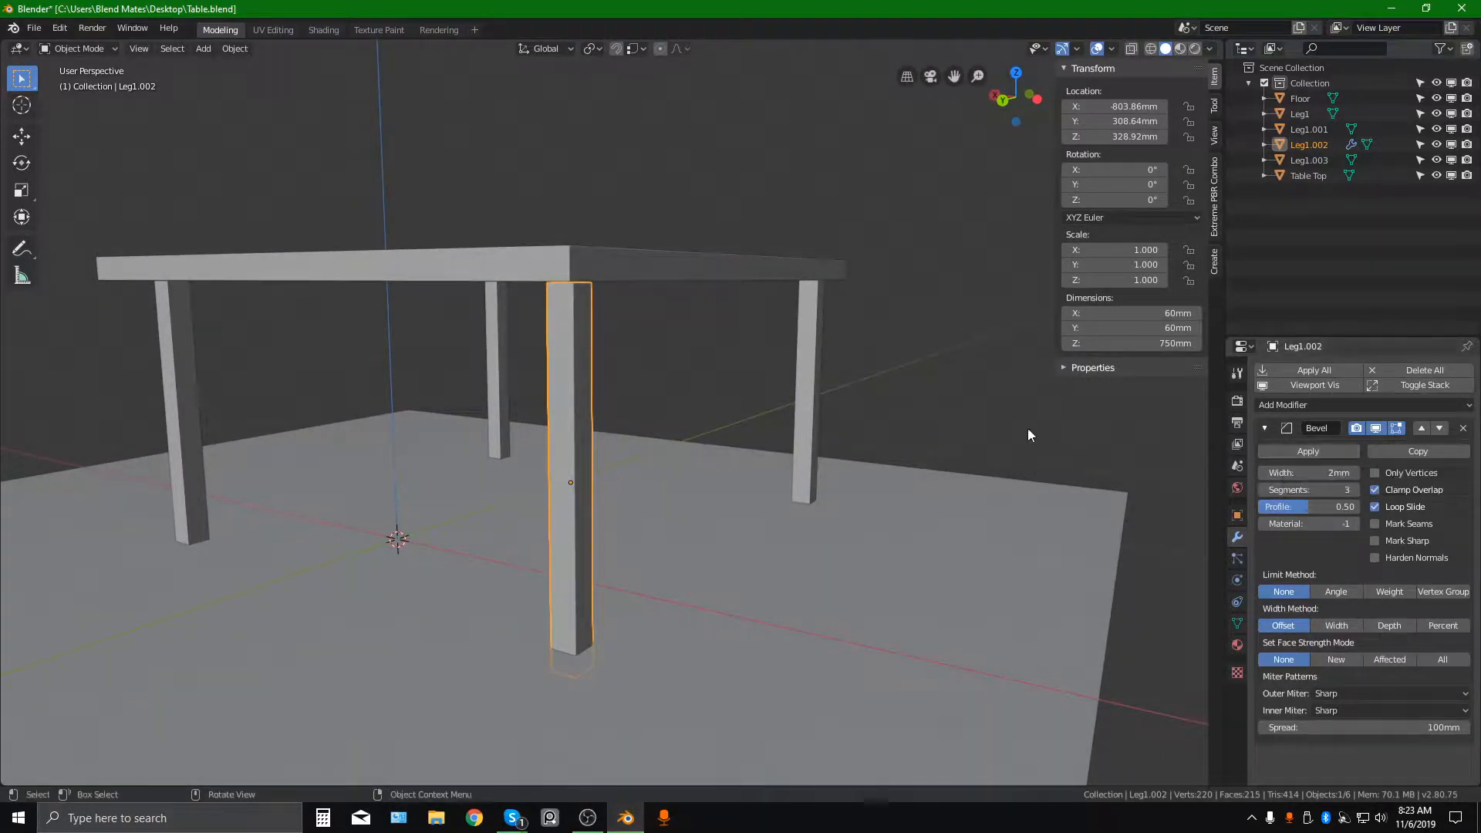
pyautogui.scroll(-1, 676, 384)
pyautogui.moveTo(676, 384); pyautogui.dragTo(643, 367, button='middle')
pyautogui.press('Tab')
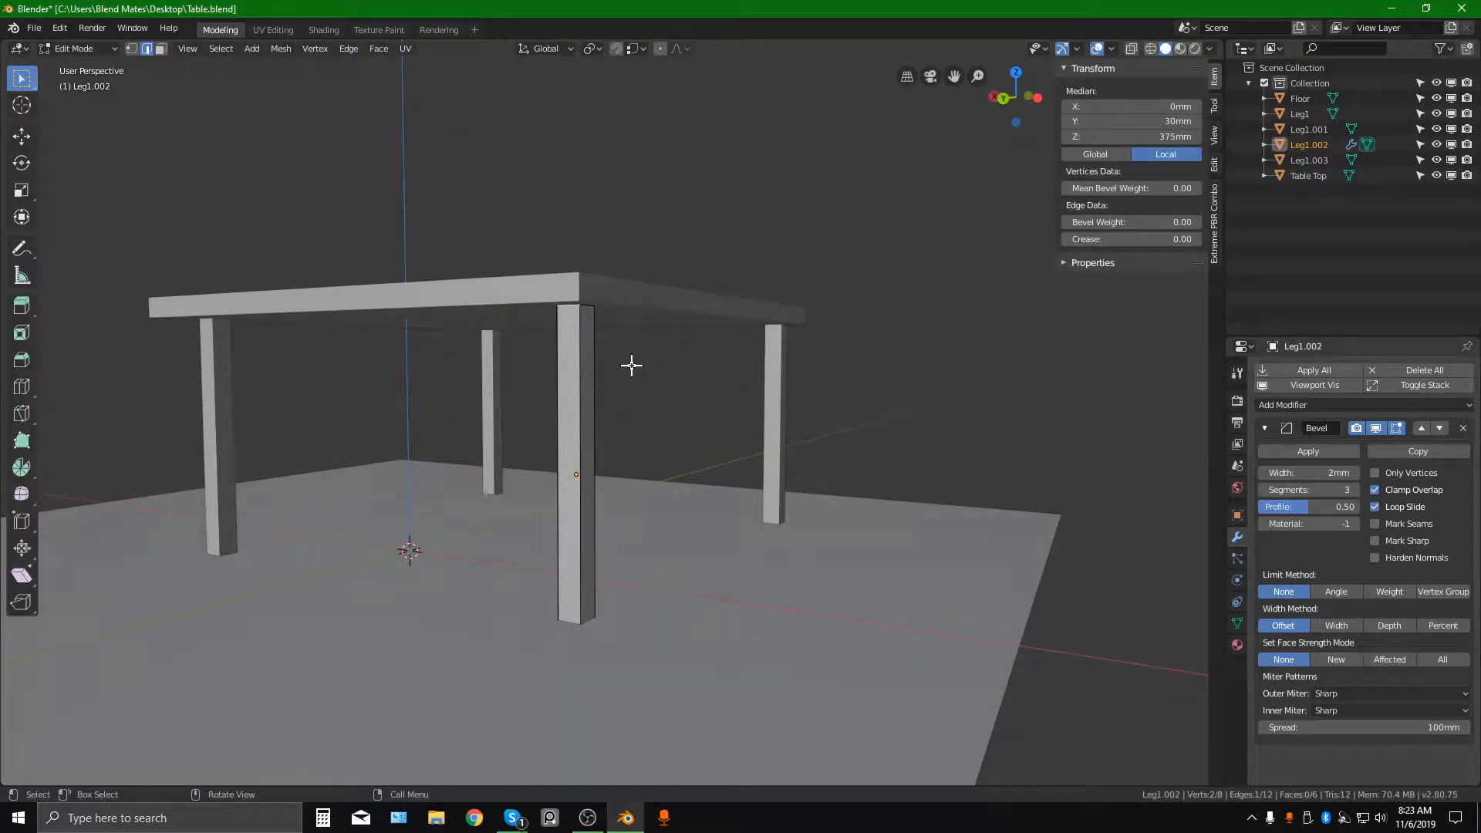
pyautogui.press('Tab')
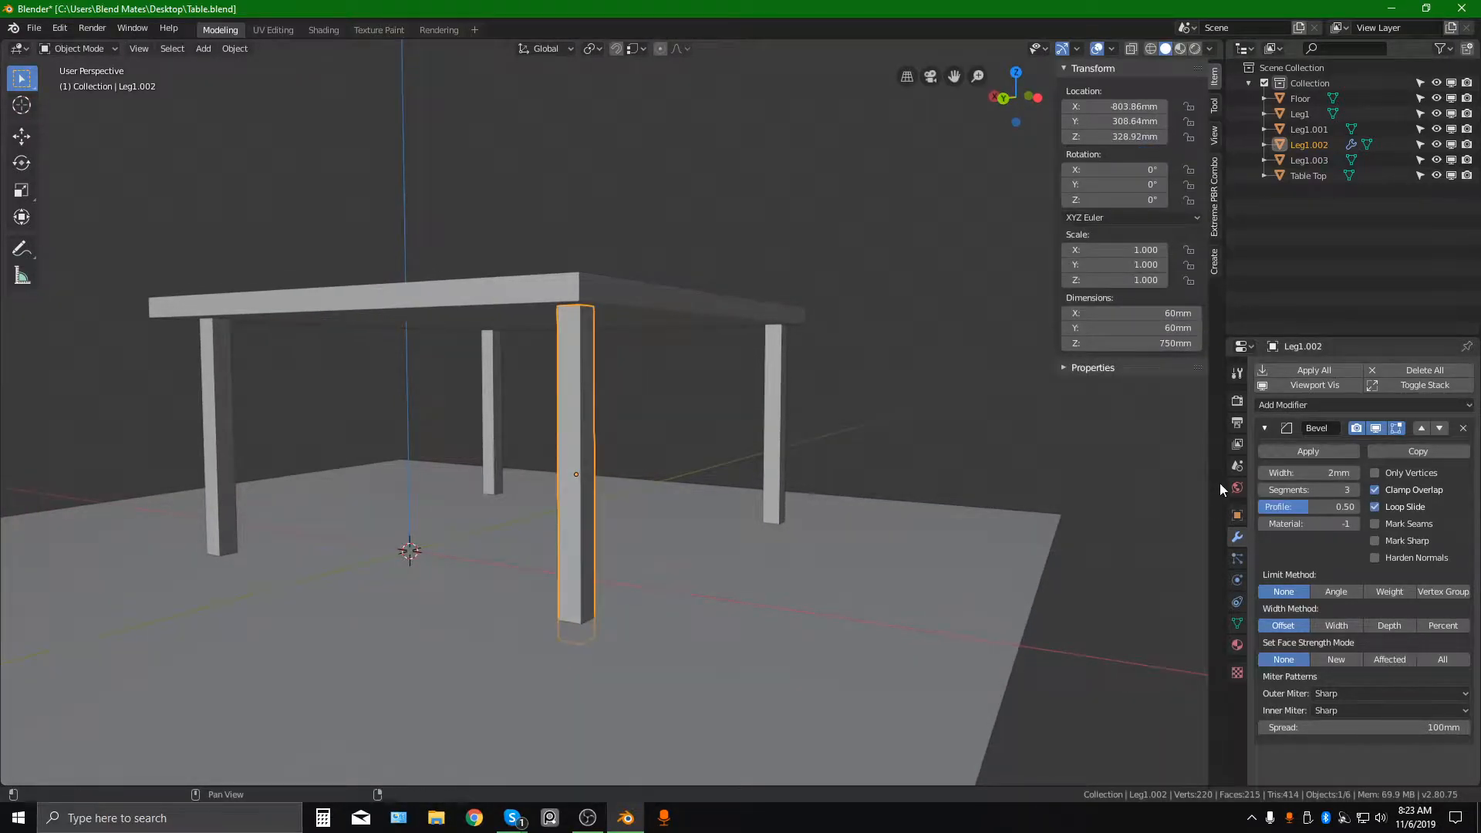
pyautogui.click(1265, 428)
pyautogui.click(1264, 428)
# Select each of the four legs in turn to compare their modifiers.
pyautogui.moveTo(805, 404); pyautogui.dragTo(613, 363, button='middle')
pyautogui.click(627, 371)
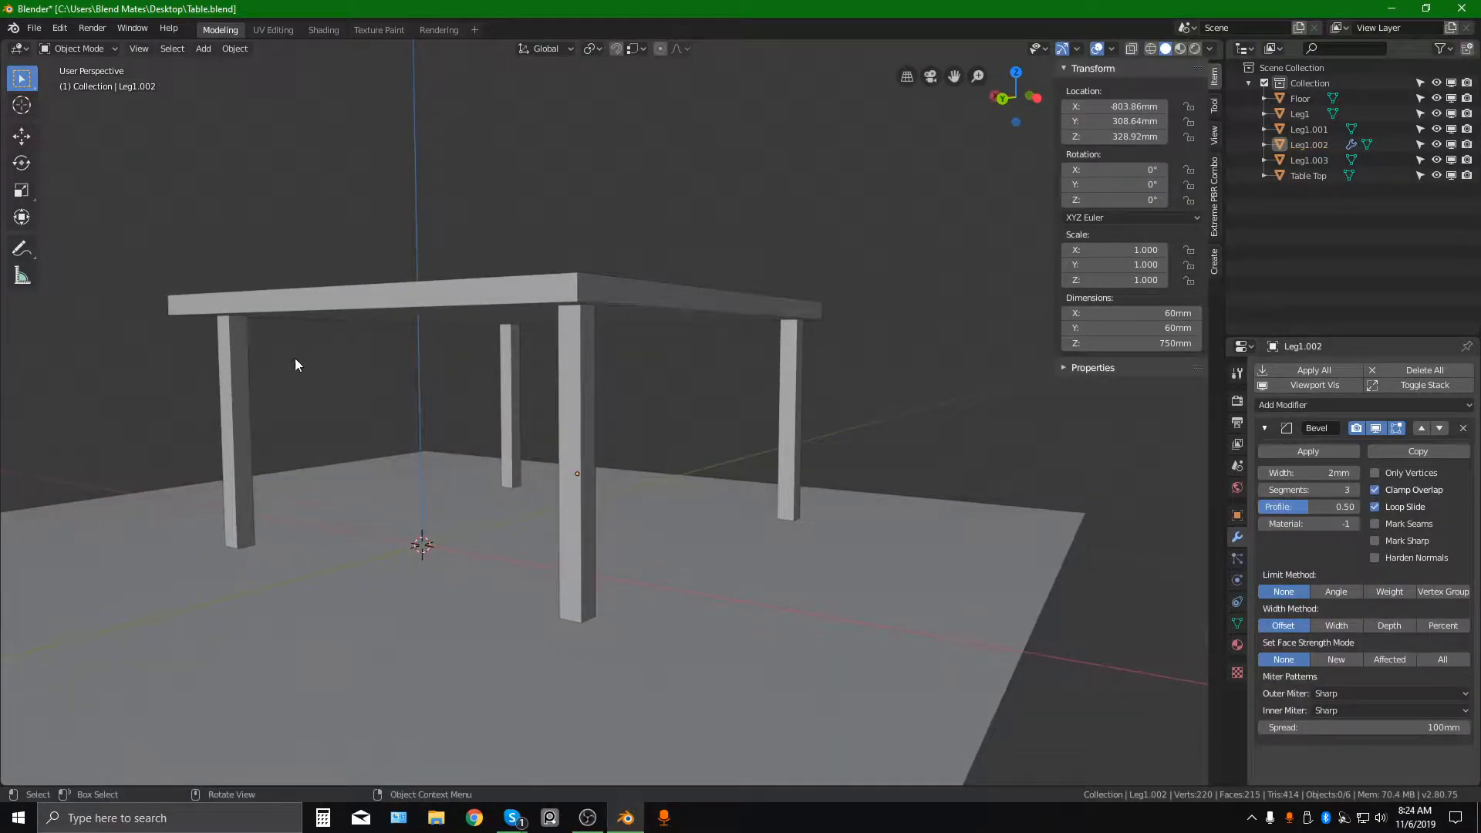
pyautogui.click(238, 356)
pyautogui.click(507, 348)
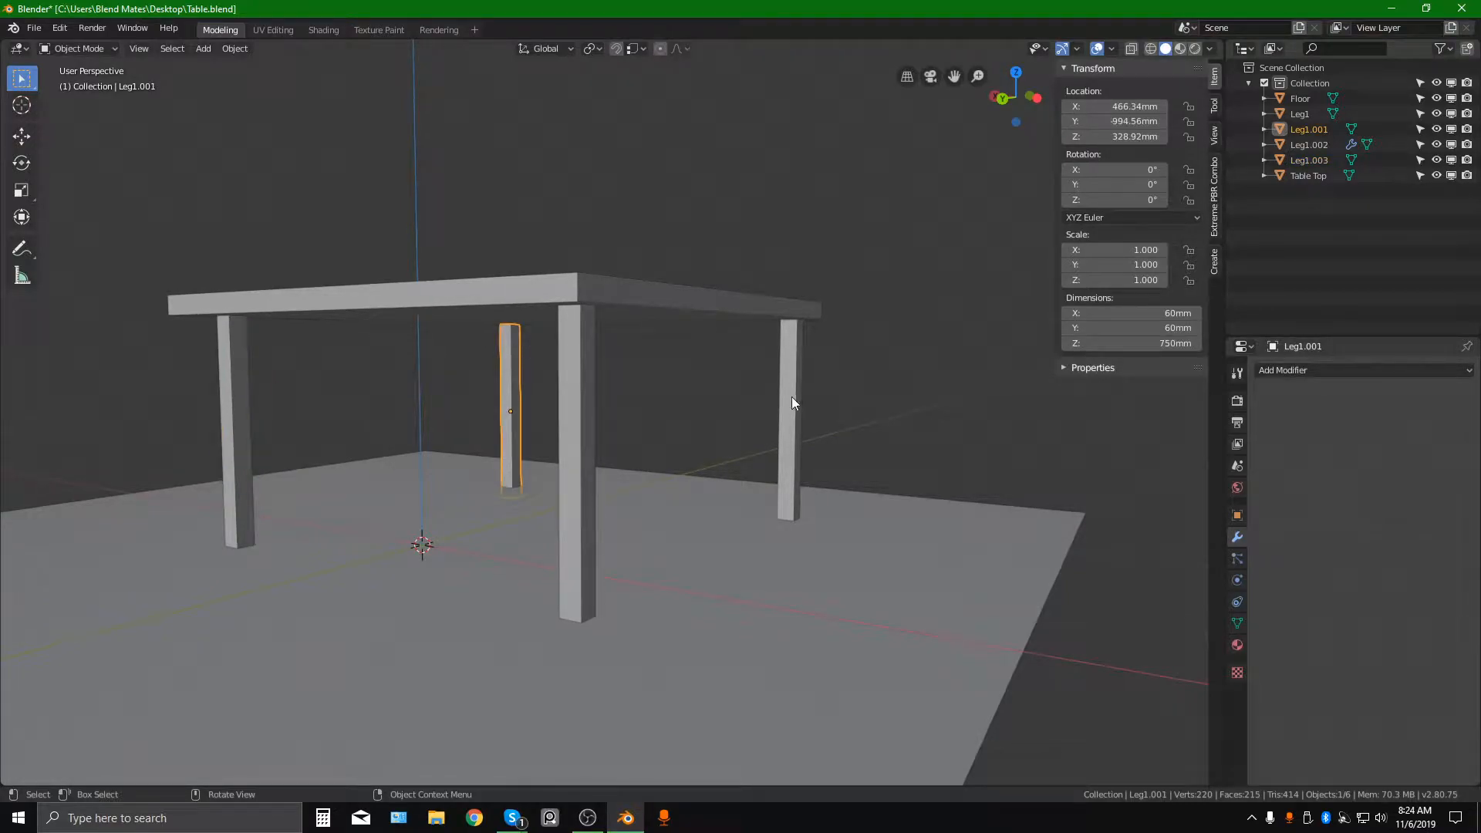
pyautogui.click(792, 362)
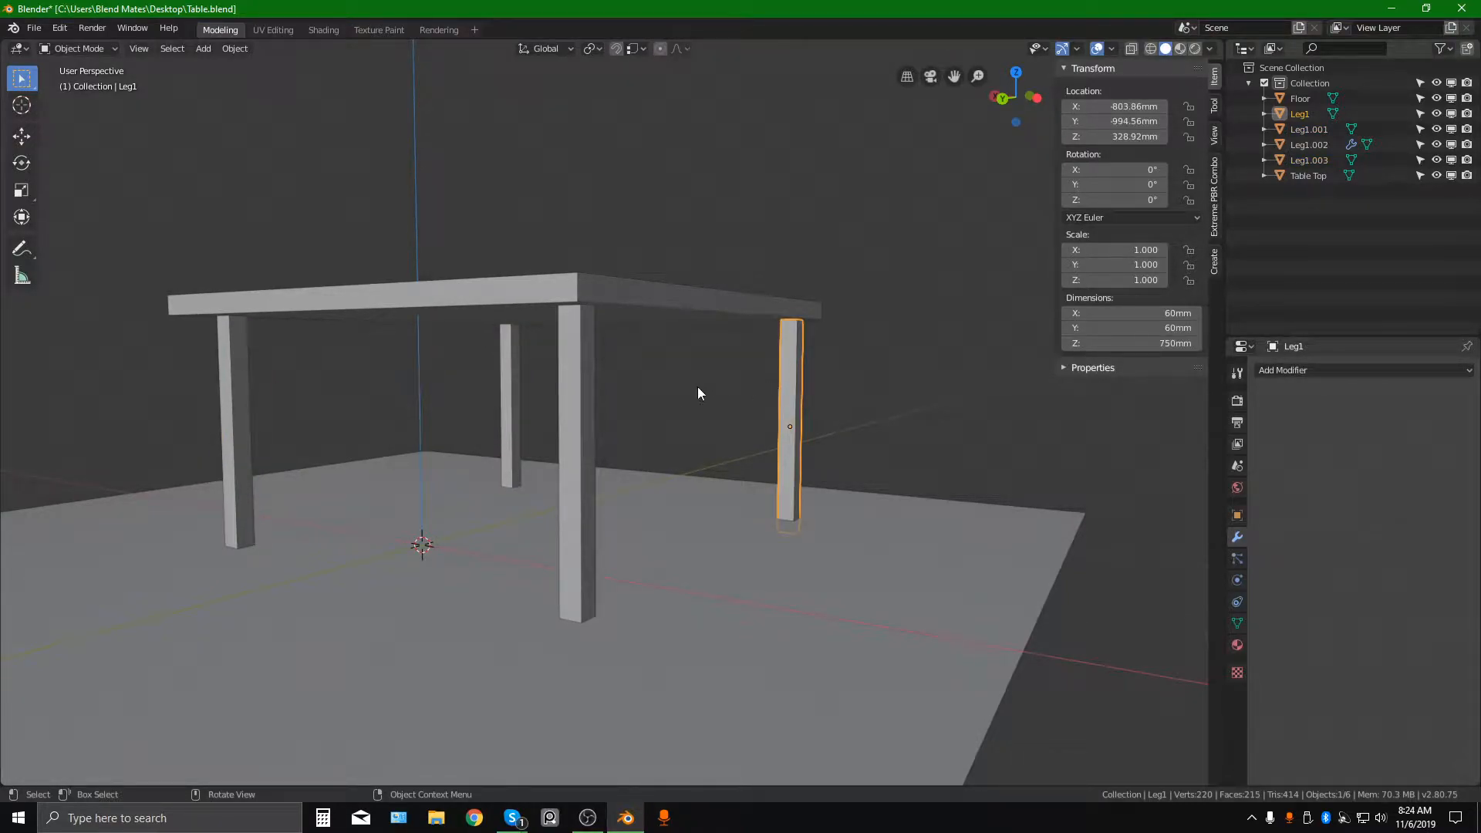
pyautogui.click(574, 381)
# Add a Bevel modifier with 2 mm width and 3 segments to the leg under the table's far right corner, and deselect it.
pyautogui.click(798, 357)
pyautogui.click(1300, 369)
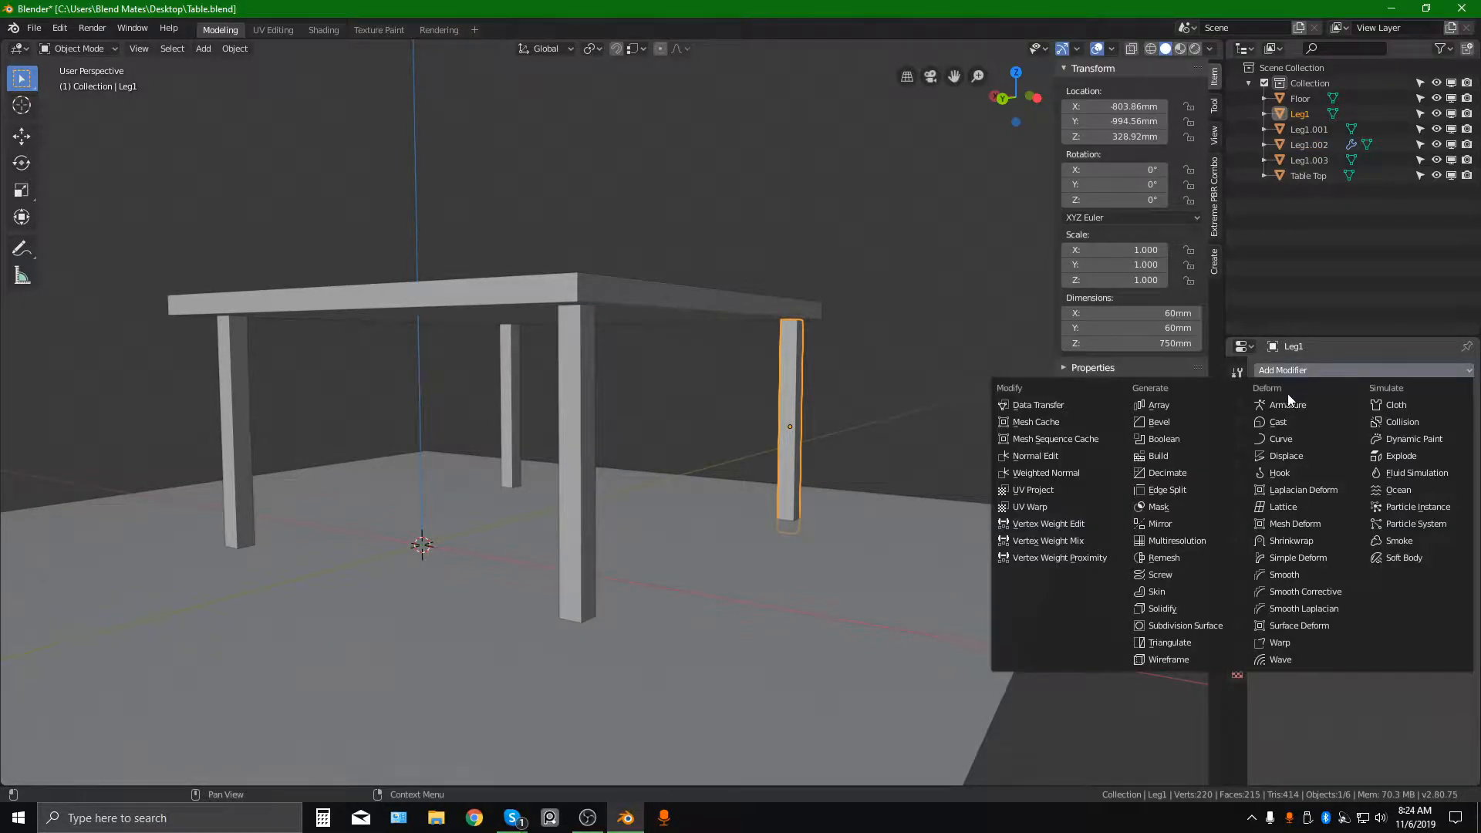
pyautogui.click(1178, 420)
pyautogui.click(1319, 472)
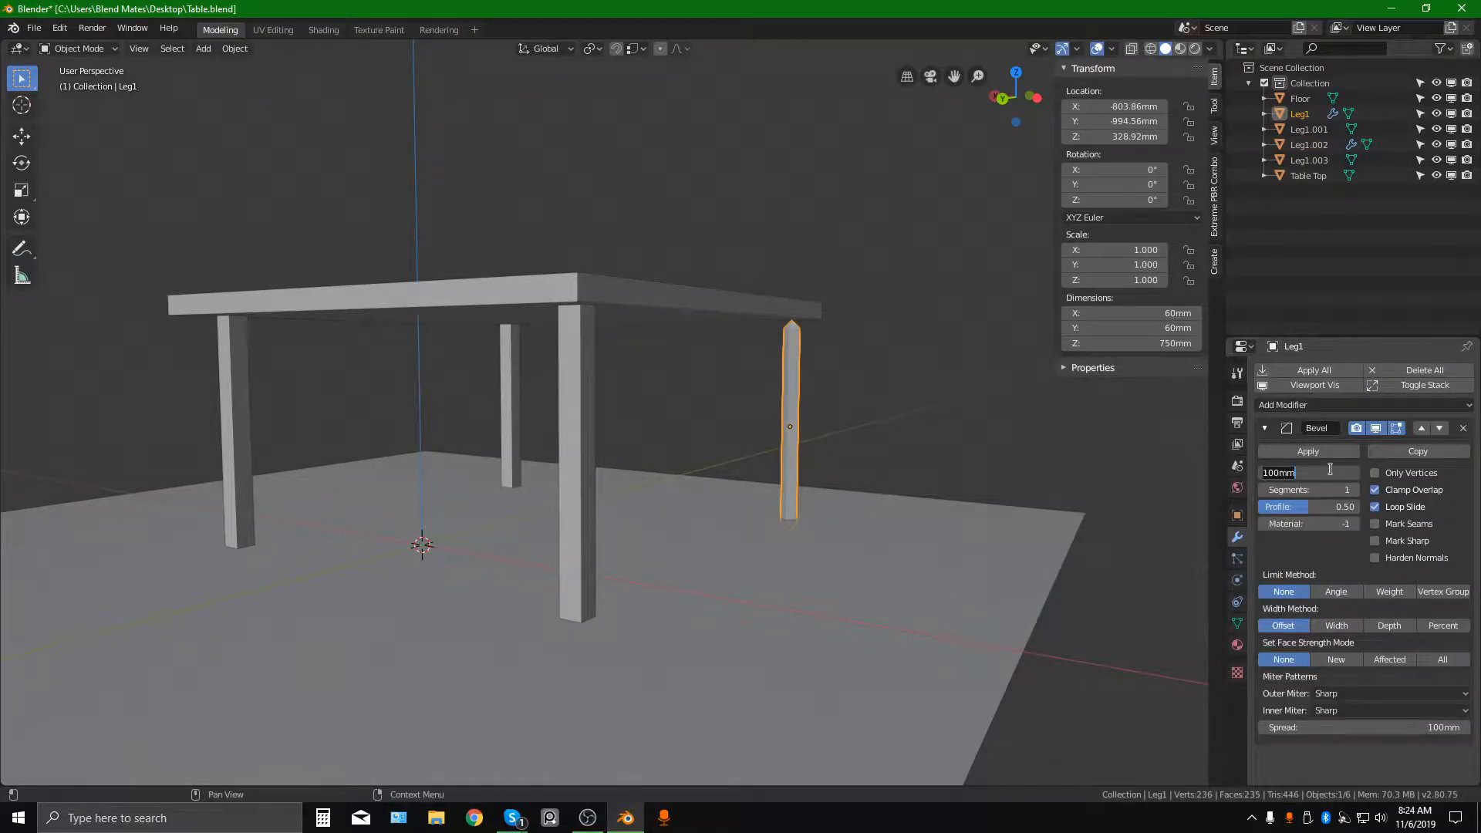
pyautogui.write('2')
pyautogui.press('Return')
pyautogui.click(1309, 489)
pyautogui.write('3')
pyautogui.press('Return')
pyautogui.click(884, 426)
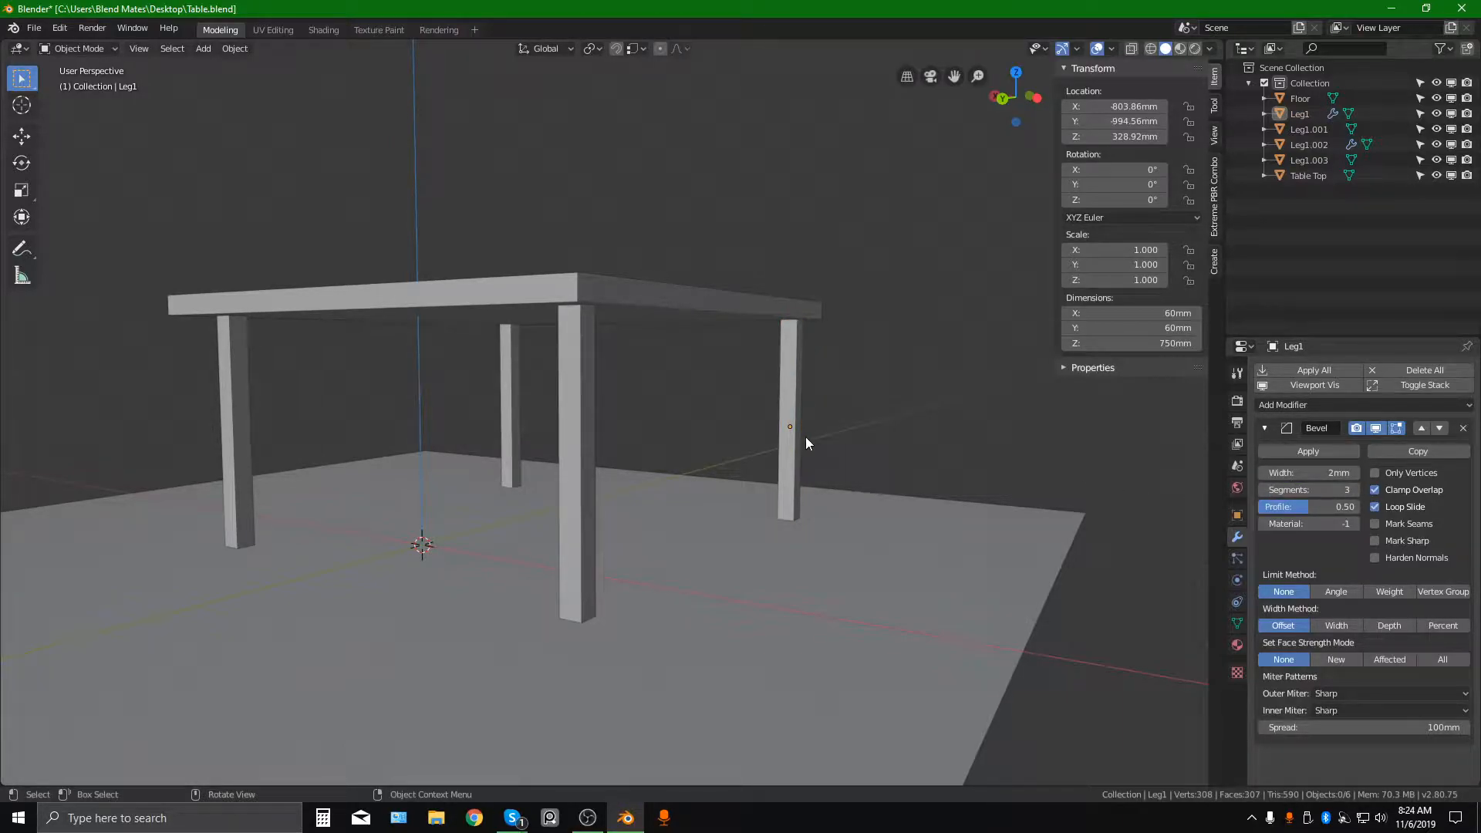
# Link the front leg's Bevel modifier to the other three legs, using the front leg as the active object, and deselect everything.
pyautogui.moveTo(913, 382); pyautogui.dragTo(98, 347)
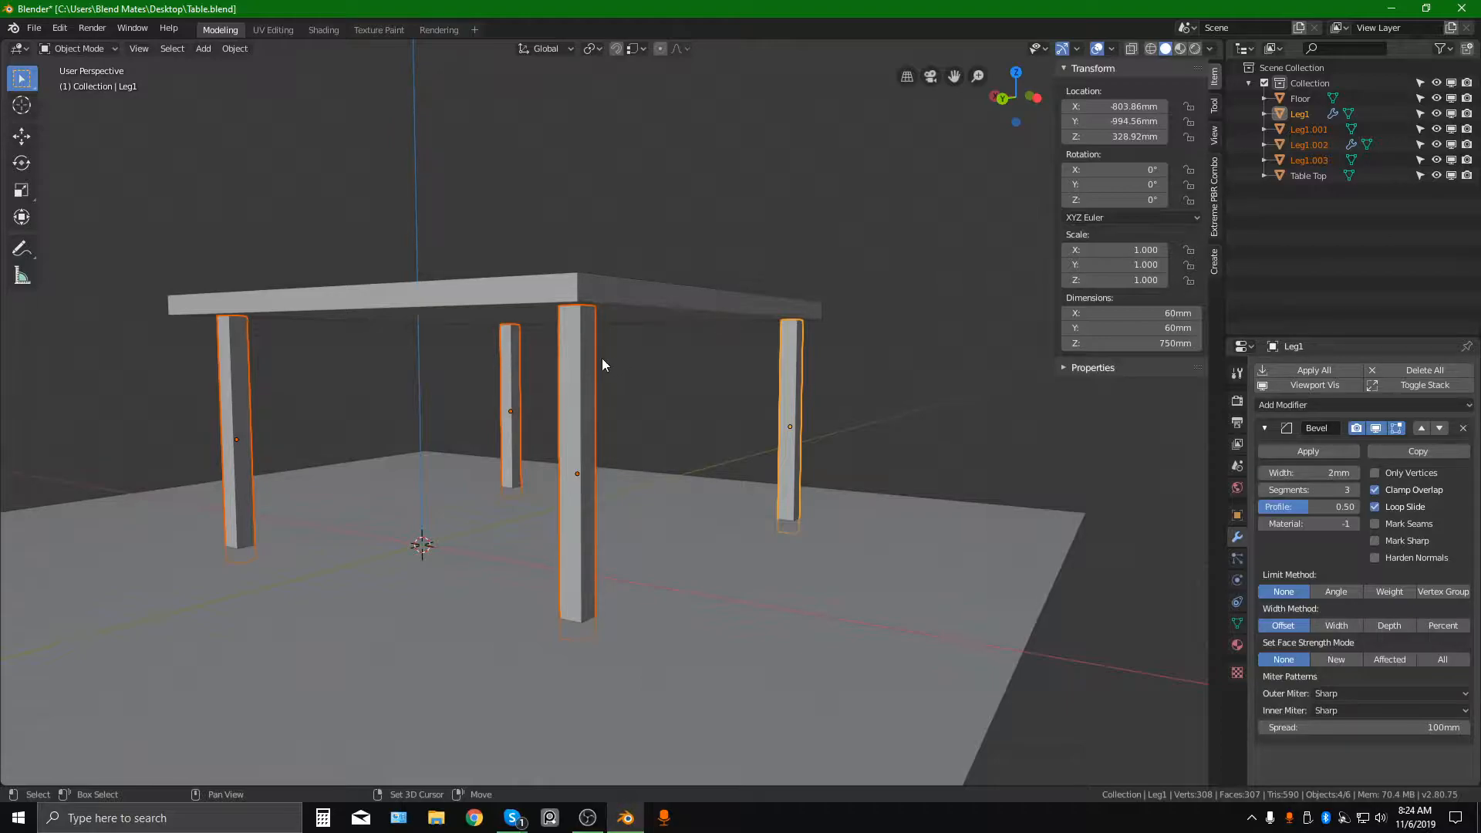
pyautogui.keyDown('shift'); pyautogui.click(577, 369); pyautogui.keyUp('shift')
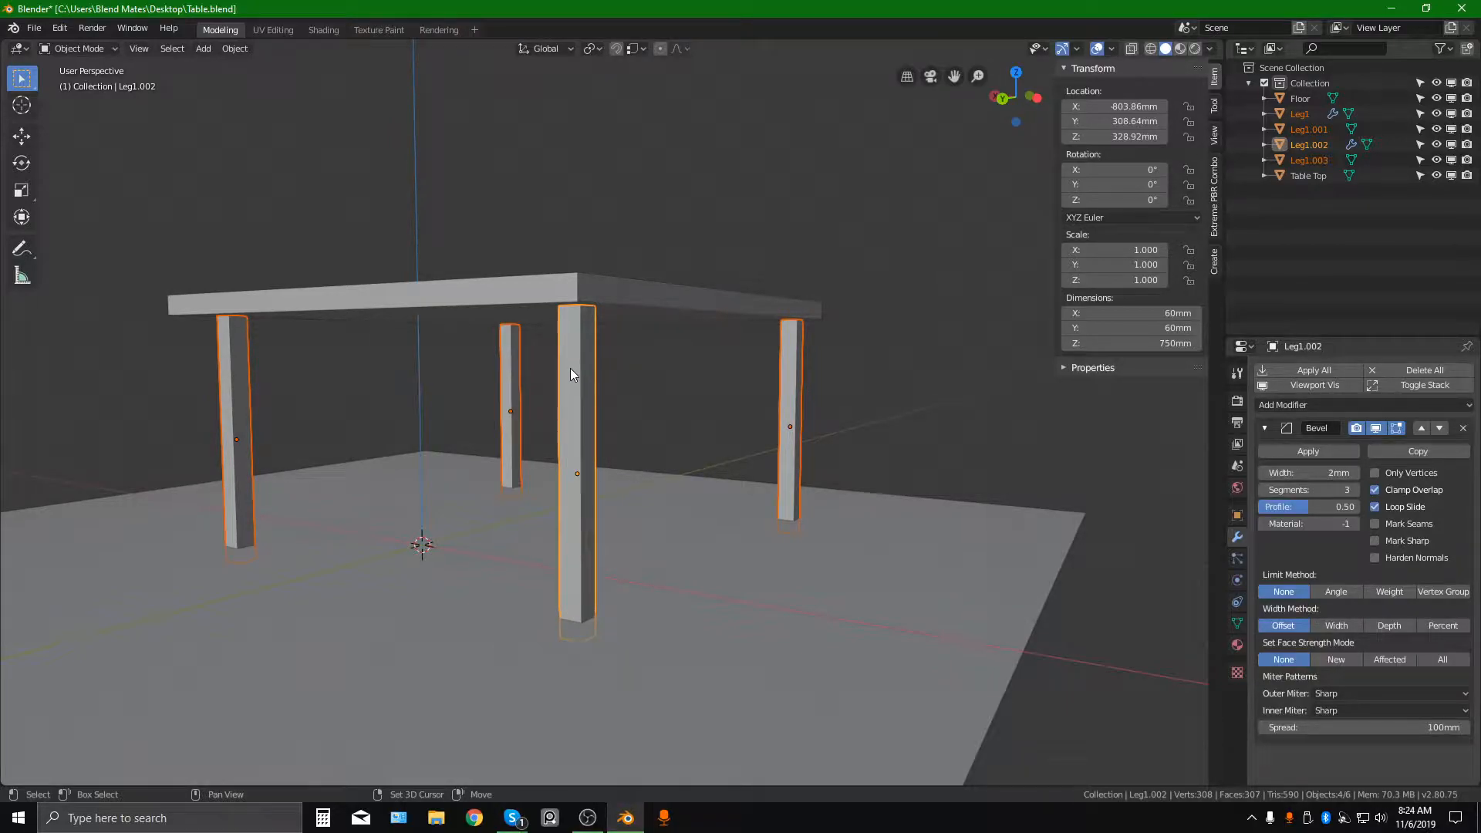
pyautogui.moveTo(587, 378); pyautogui.dragTo(653, 316, button='middle')
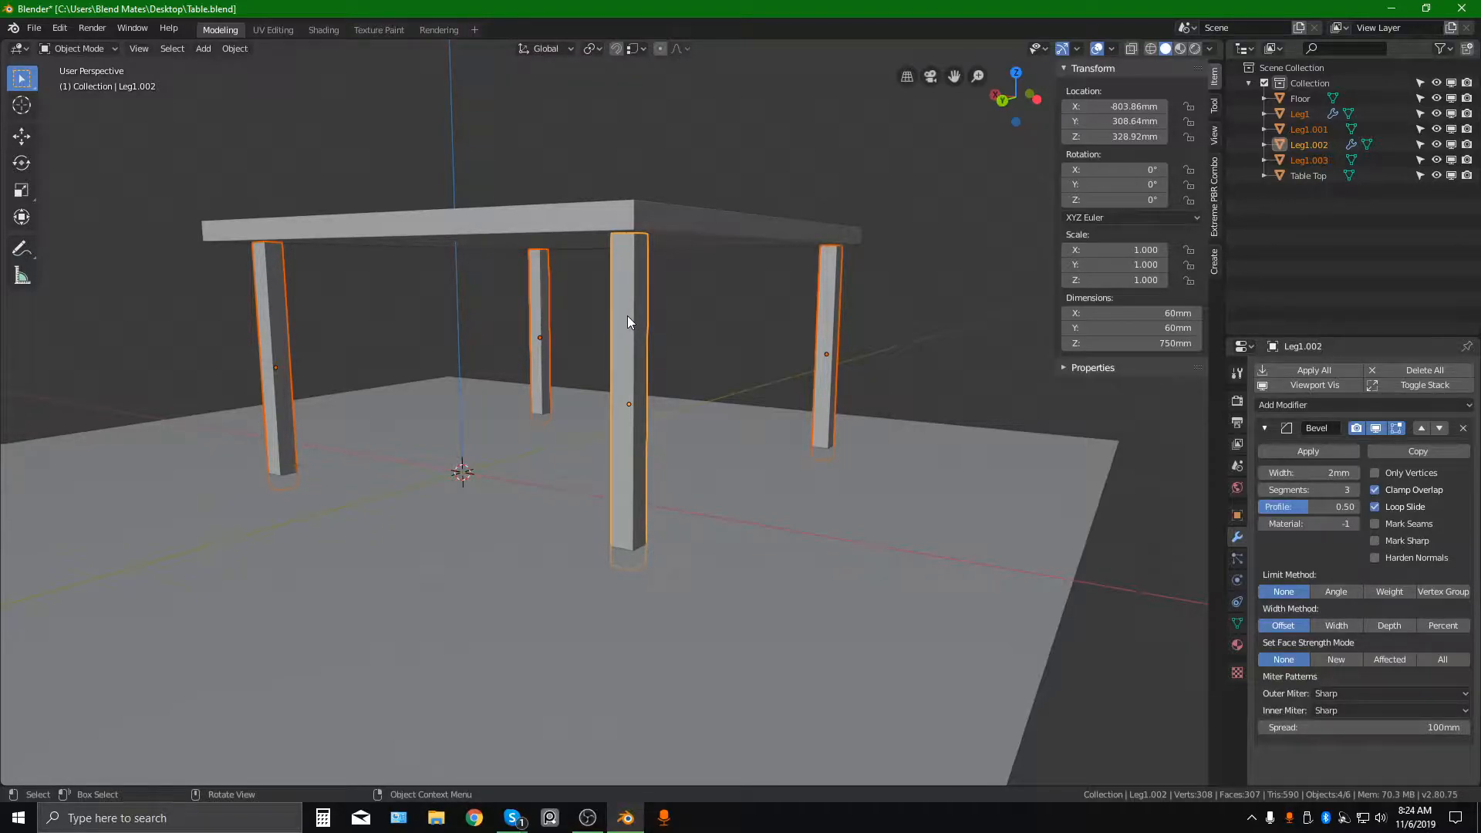
pyautogui.hotkey('ctrl', 'l')
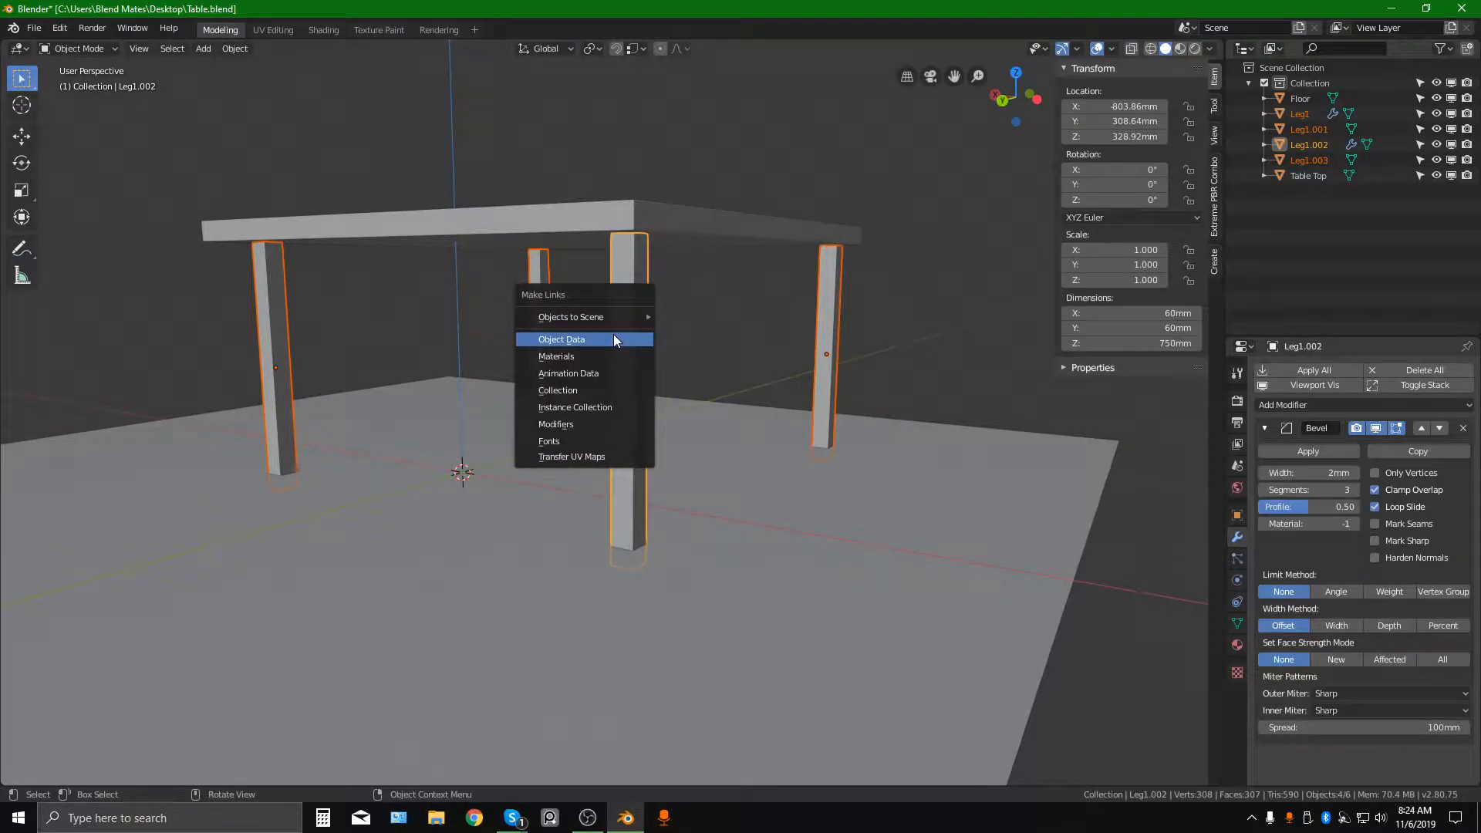
pyautogui.click(605, 342)
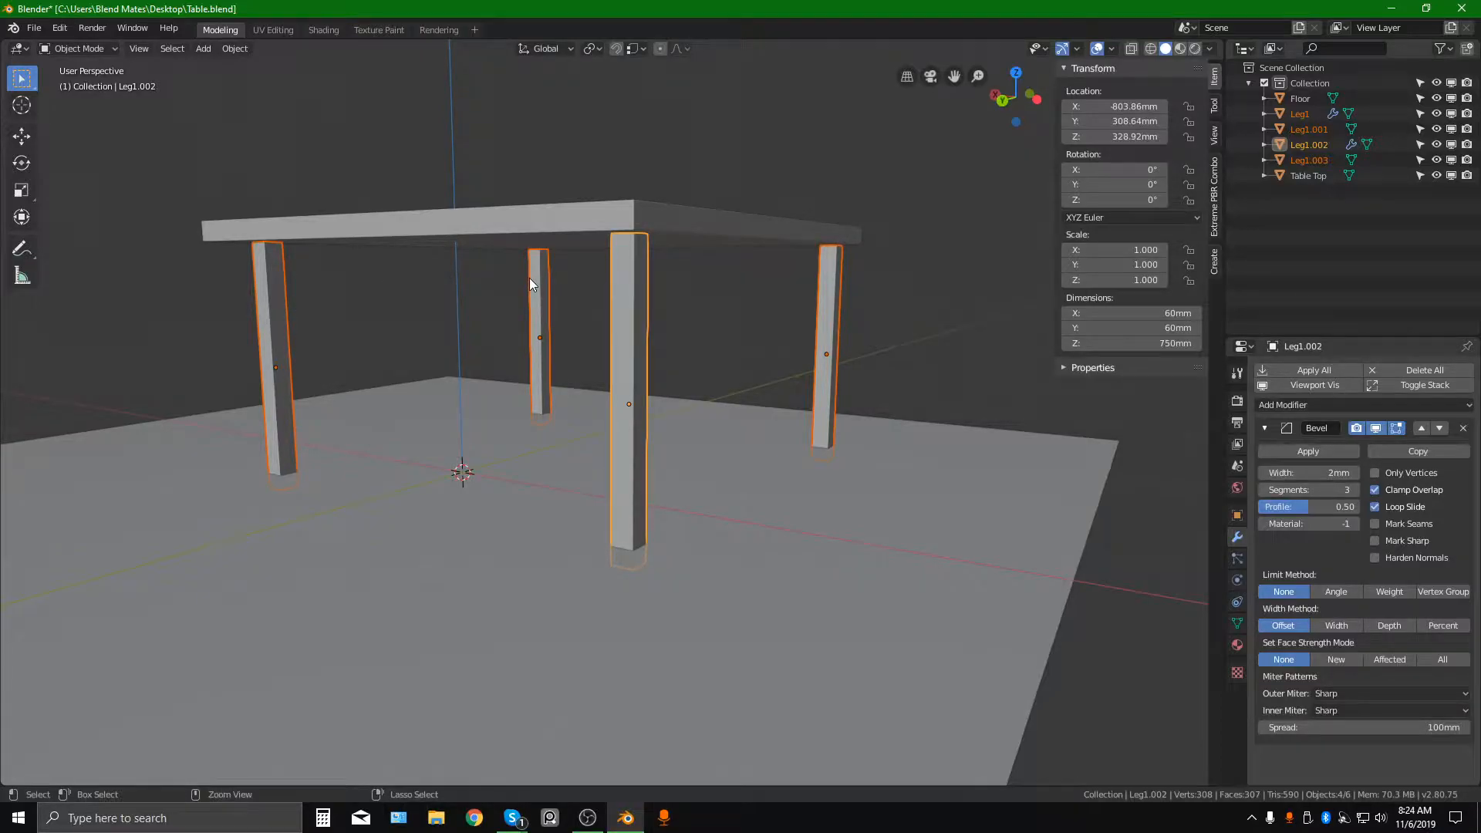
pyautogui.hotkey('ctrl', 'l')
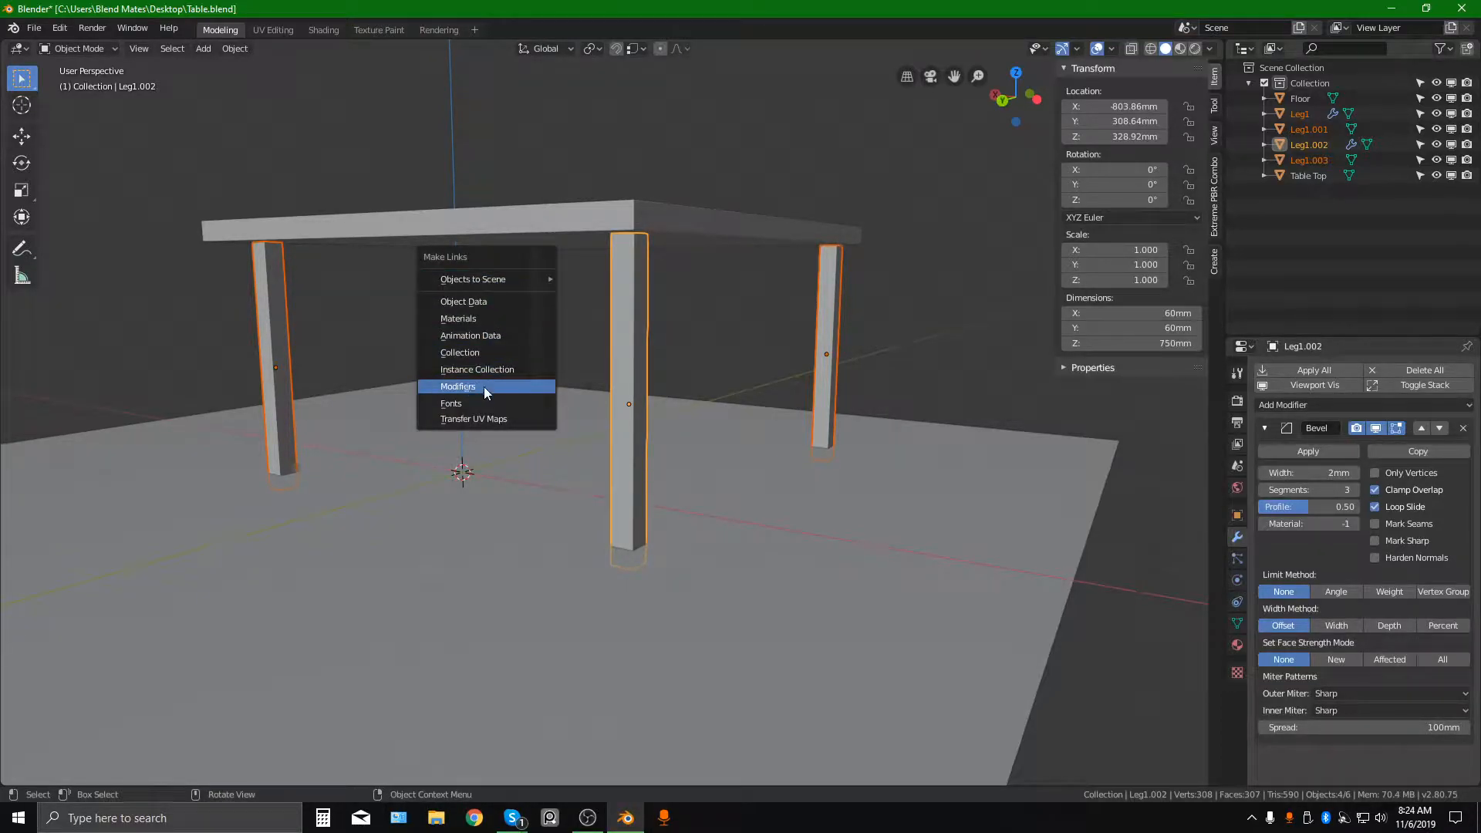
pyautogui.click(467, 387)
pyautogui.hotkey('alt', 'a')
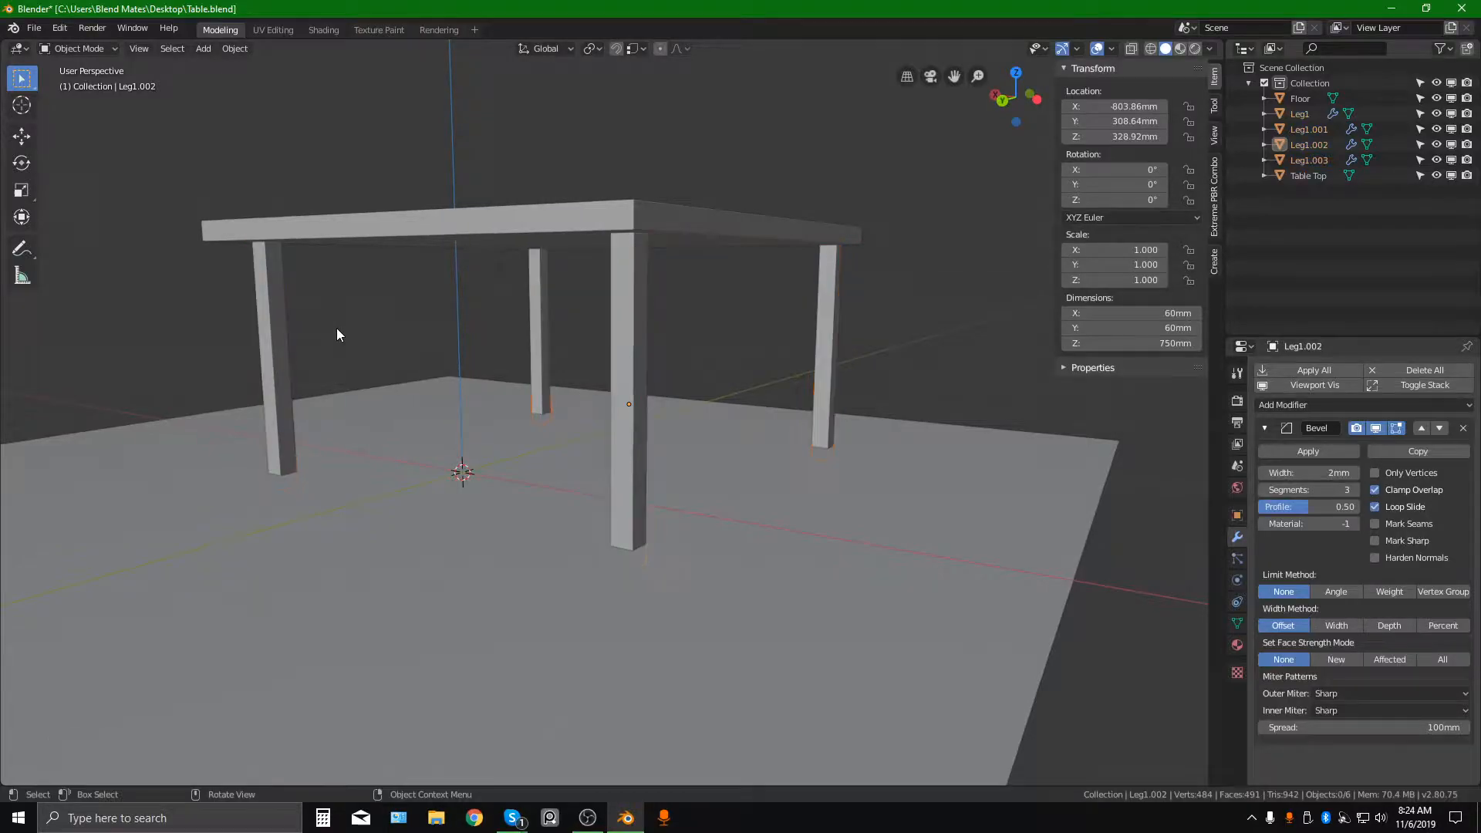
# Select the other three legs in turn to check their Bevel modifiers, collapsing the modifier settings of Leg1.003.
pyautogui.click(273, 290)
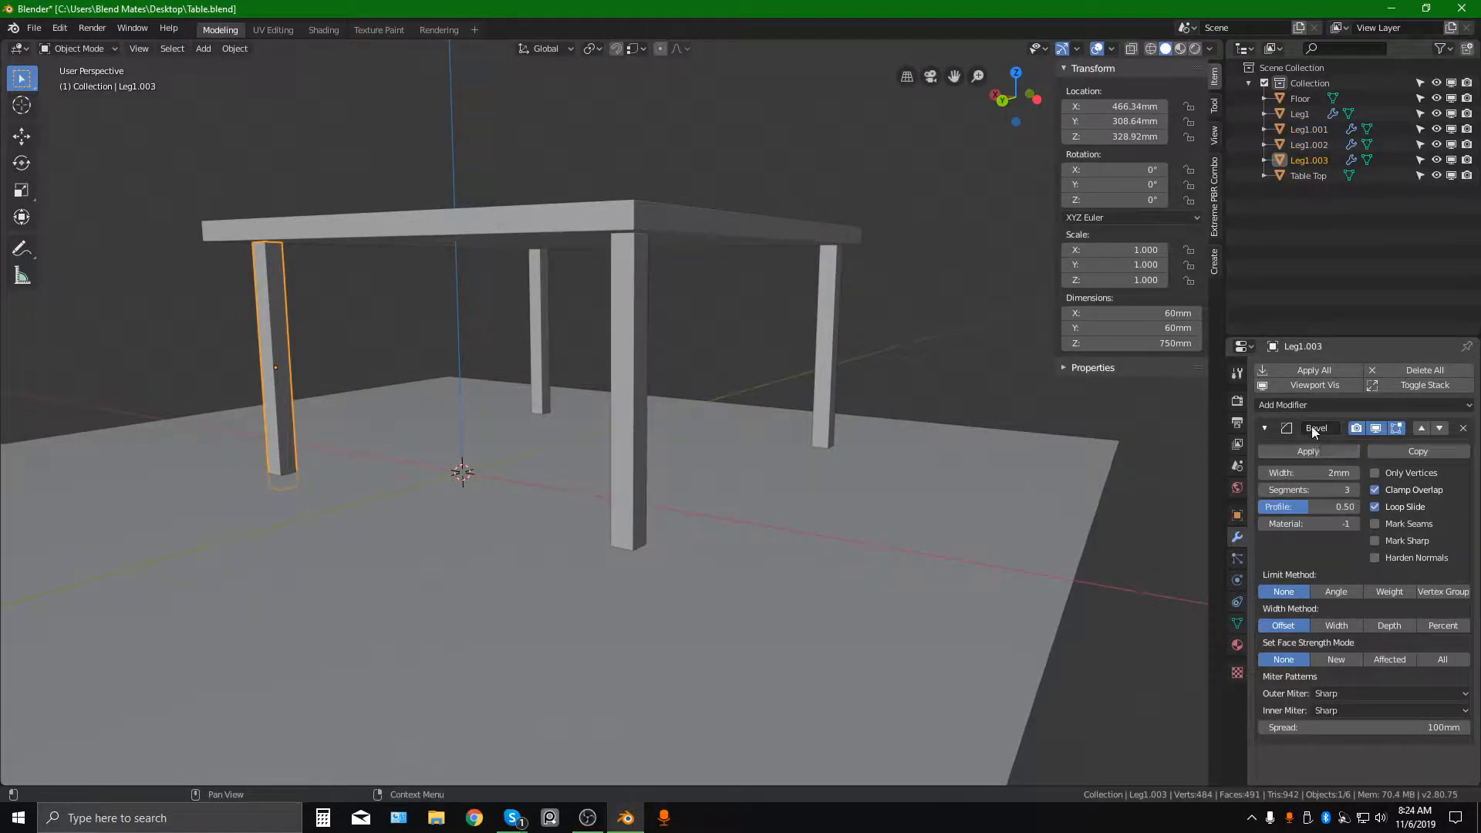
pyautogui.click(1264, 434)
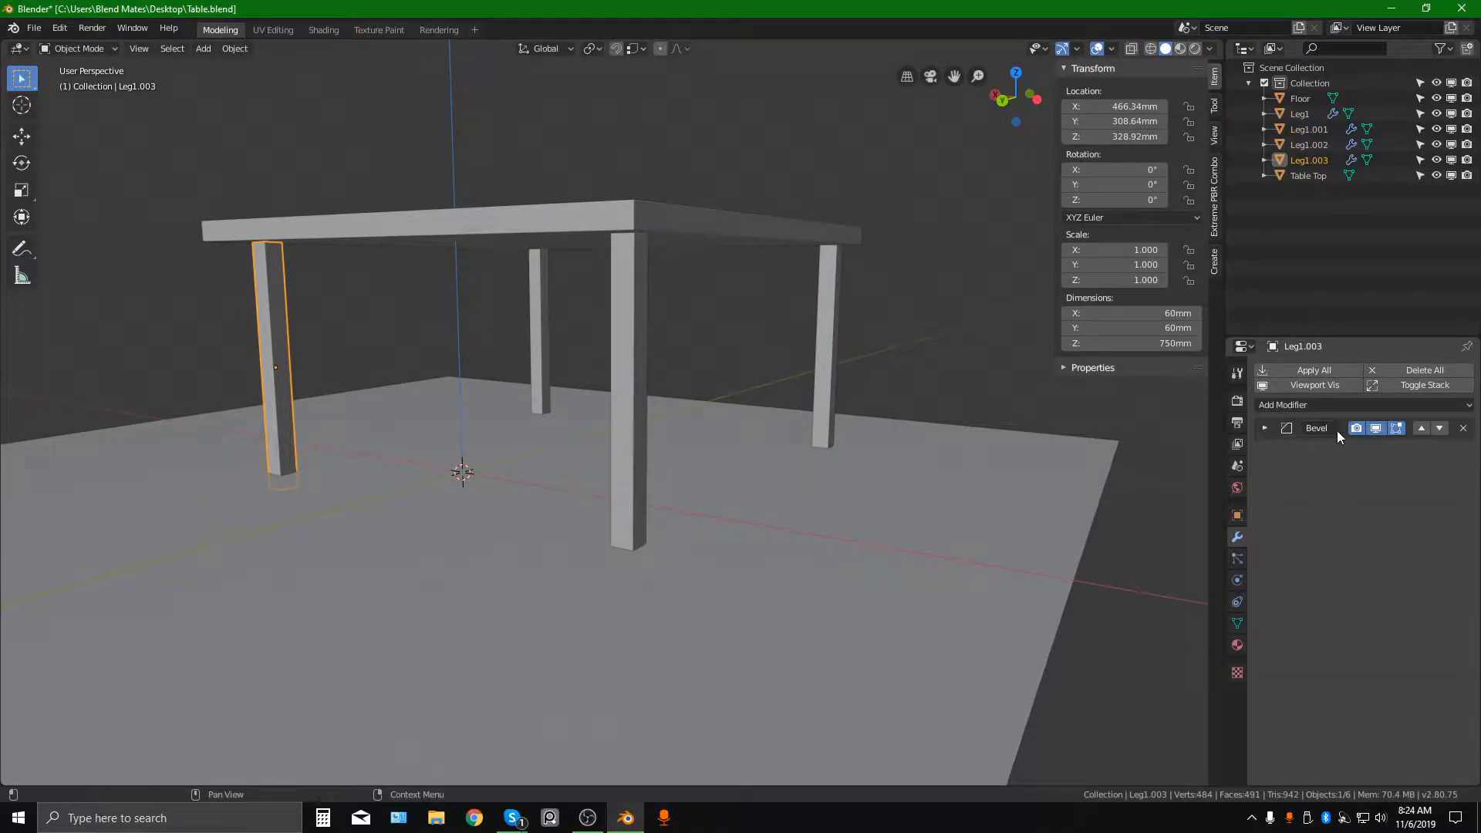
pyautogui.click(530, 277)
pyautogui.click(826, 341)
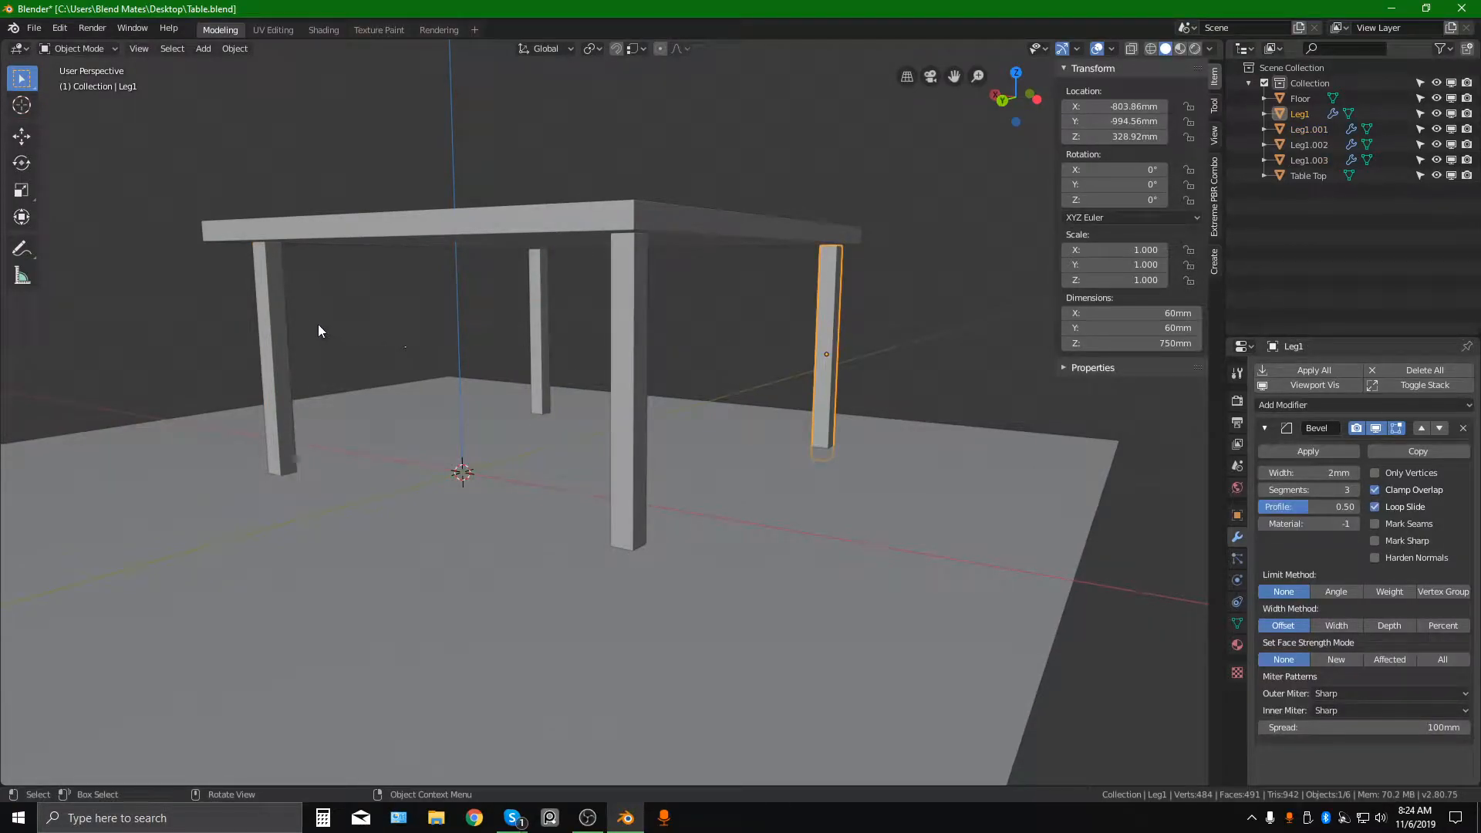
pyautogui.click(275, 313)
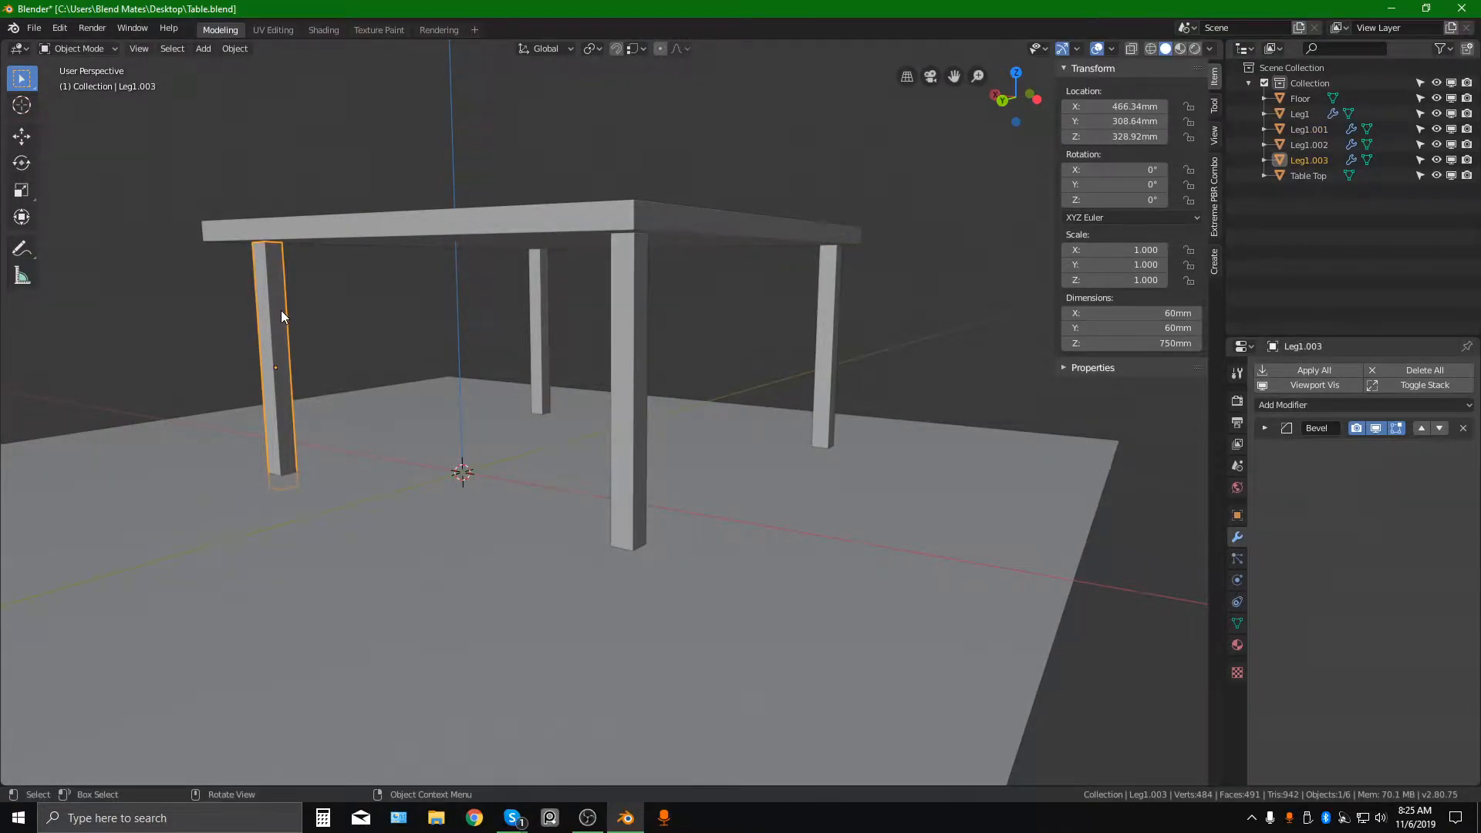
# Inspect the bevelled edges of Leg1.003 up close and check another leg from the opposite side of the table.
pyautogui.press('KP_Decimal')
pyautogui.moveTo(383, 298); pyautogui.dragTo(603, 284, button='middle')
pyautogui.keyDown('ctrl'); pyautogui.moveTo(617, 173); pyautogui.dragTo(642, 543, button='middle'); pyautogui.keyUp('ctrl')
pyautogui.scroll(-4, 494, 382)
pyautogui.moveTo(417, 394); pyautogui.dragTo(138, 362, button='middle')
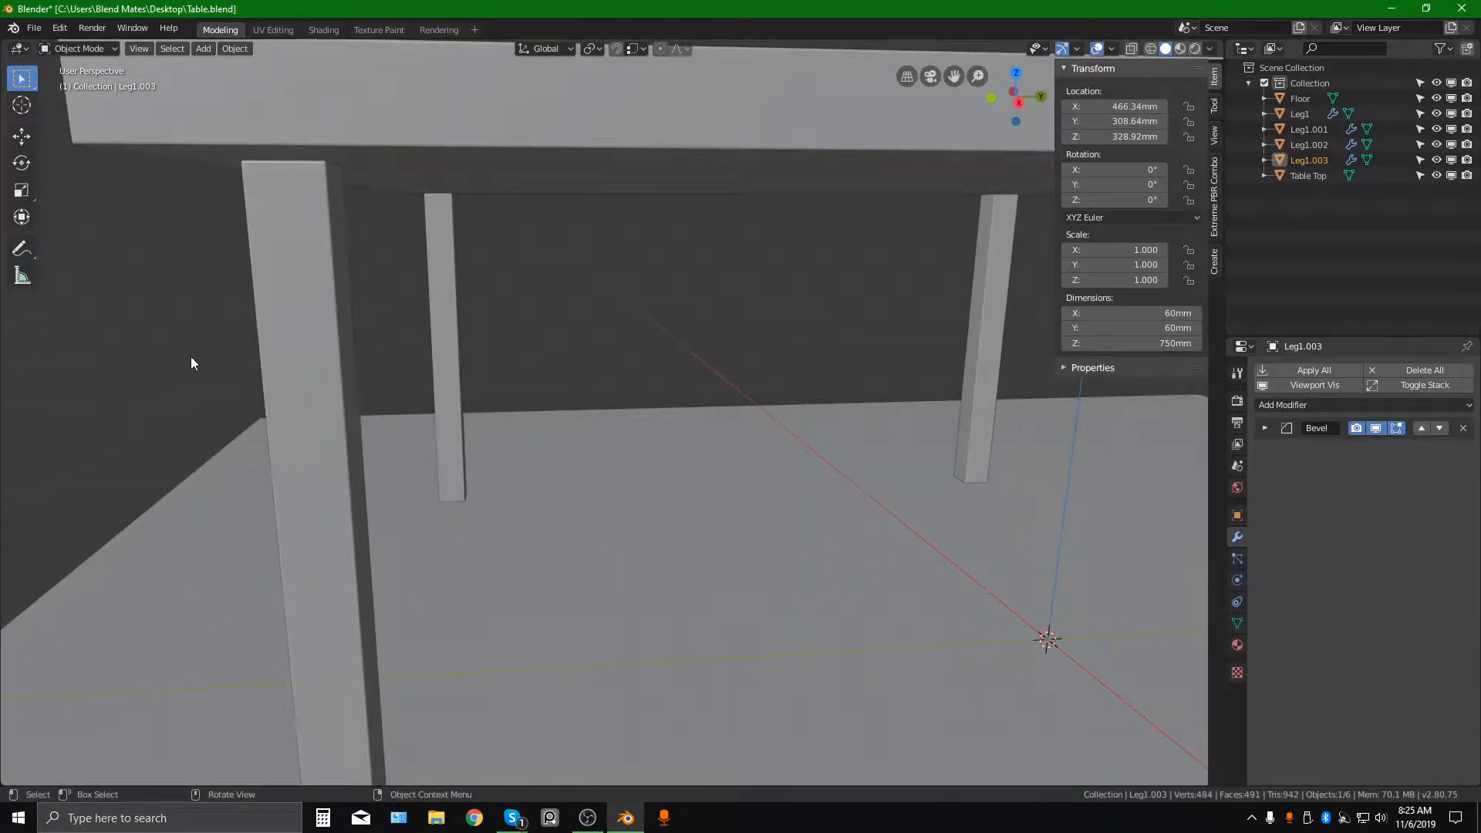
pyautogui.click(293, 338)
pyautogui.scroll(-5, 294, 340)
pyautogui.moveTo(297, 359); pyautogui.dragTo(688, 356, button='middle')
pyautogui.scroll(-4, 623, 341)
pyautogui.click(867, 358)
pyautogui.moveTo(752, 395); pyautogui.dragTo(775, 353, button='middle')
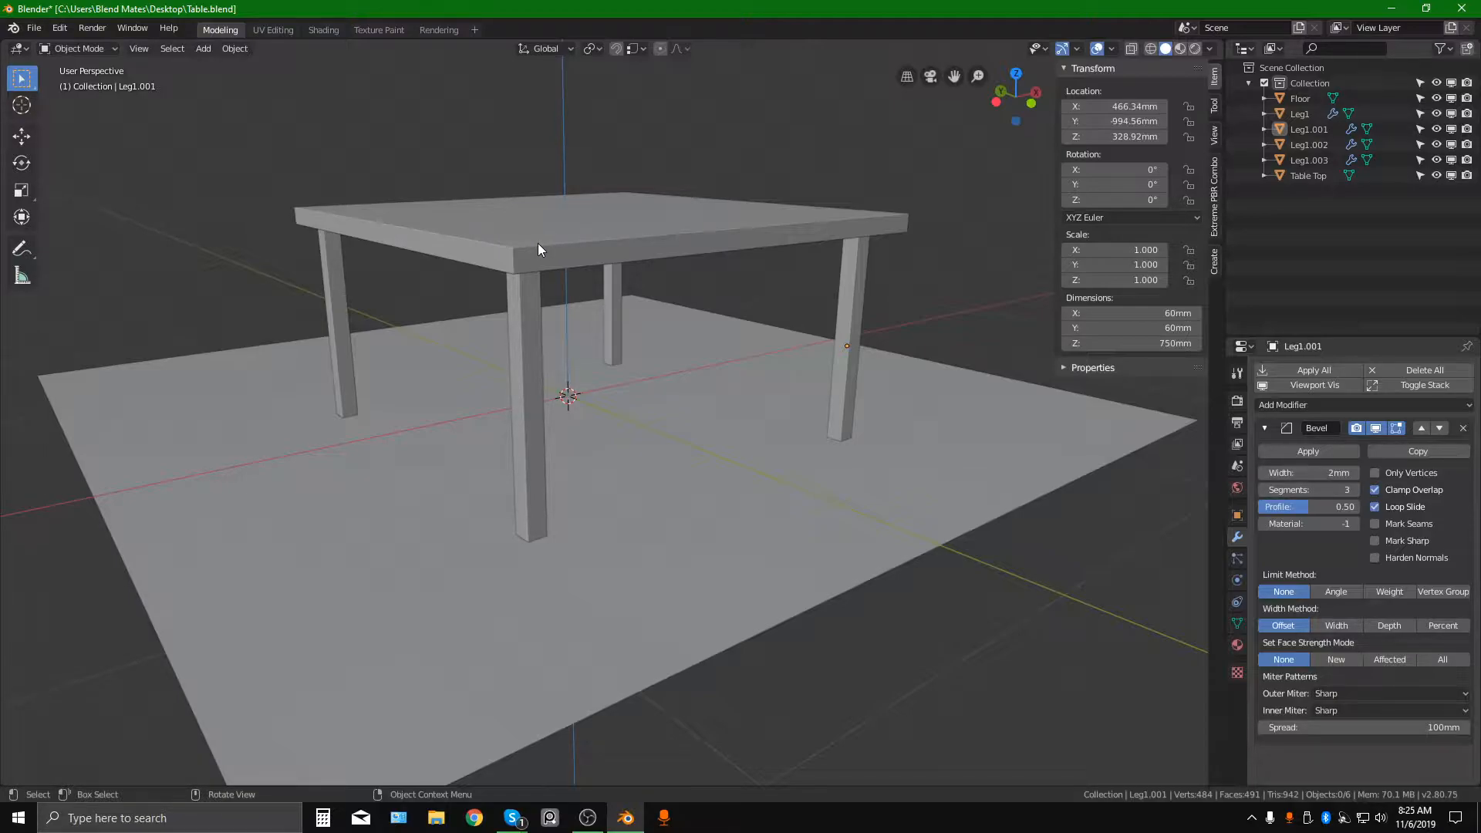
# Select the table top to check its scale and dimensions, and deselect it.
pyautogui.click(515, 249)
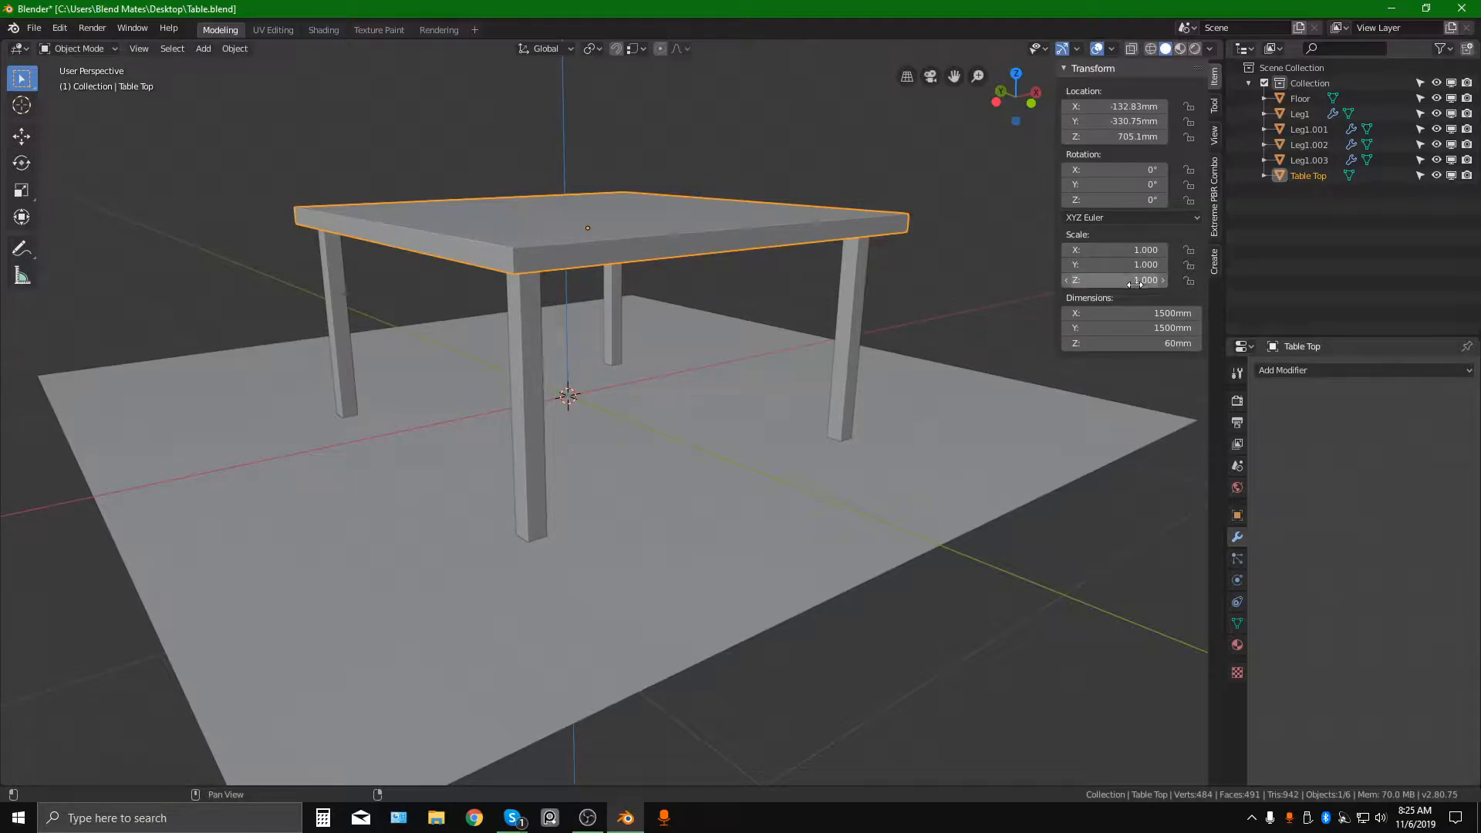
pyautogui.moveTo(706, 331); pyautogui.dragTo(679, 382, button='middle')
pyautogui.keyDown('shift'); pyautogui.moveTo(792, 330); pyautogui.dragTo(248, 507, button='middle'); pyautogui.keyUp('shift')
pyautogui.click(558, 398)
# Add a cube mesh and move it about 3979 mm along the X axis, clear of the table.
pyautogui.moveTo(590, 401); pyautogui.dragTo(557, 387, button='middle')
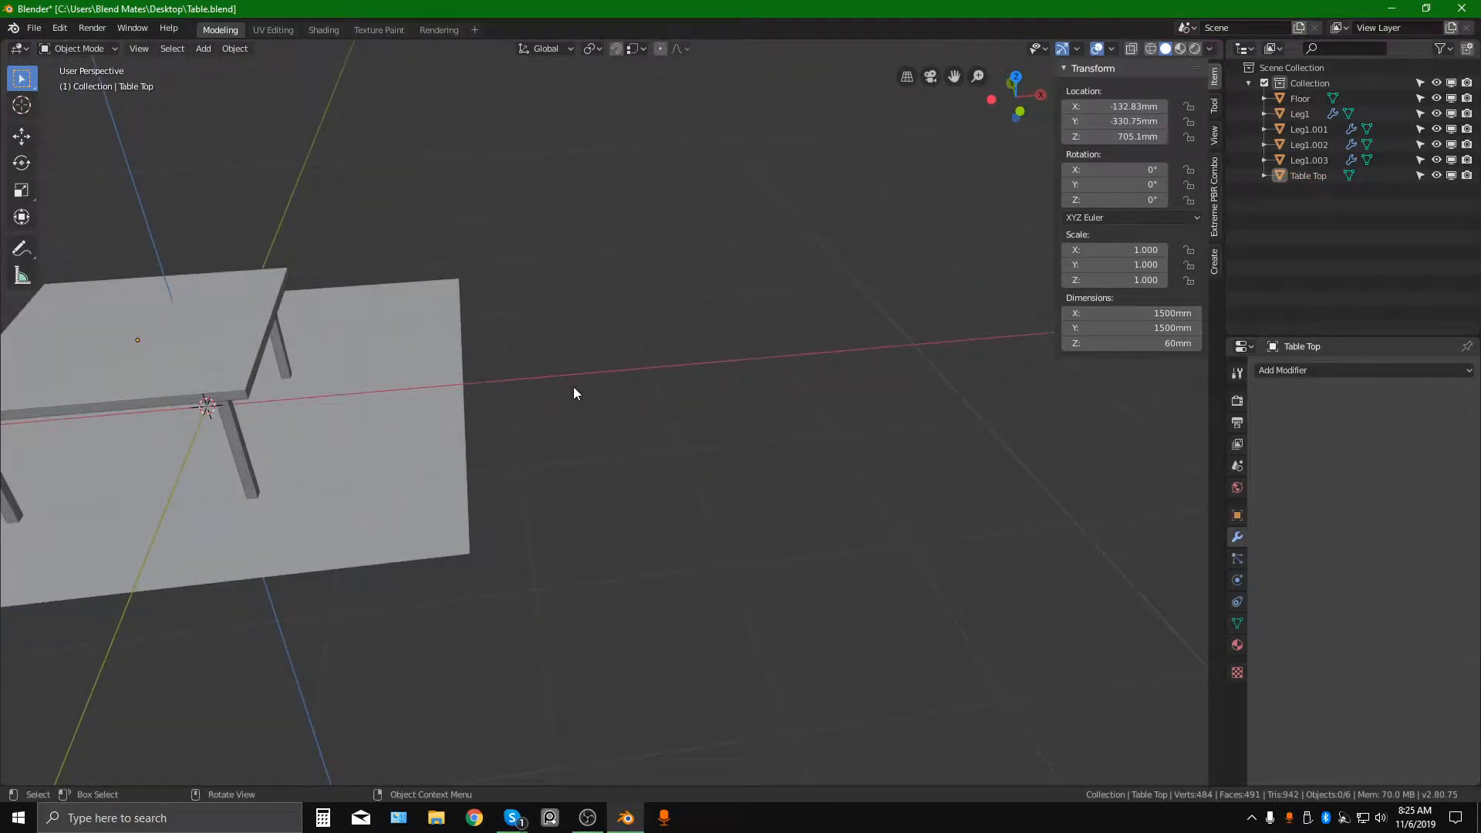
pyautogui.hotkey('shift', 'a')
pyautogui.moveTo(587, 382)
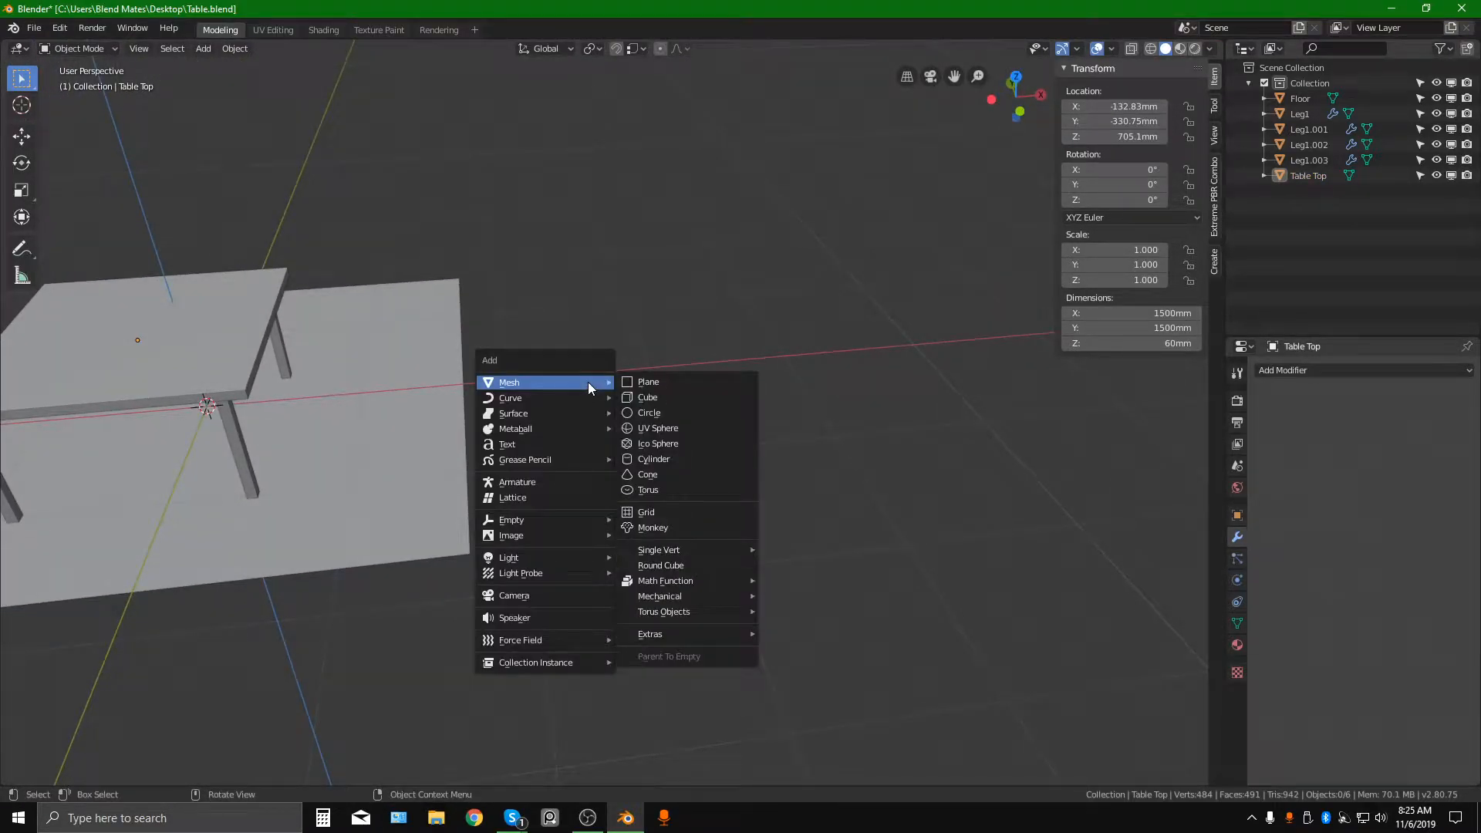
pyautogui.click(655, 397)
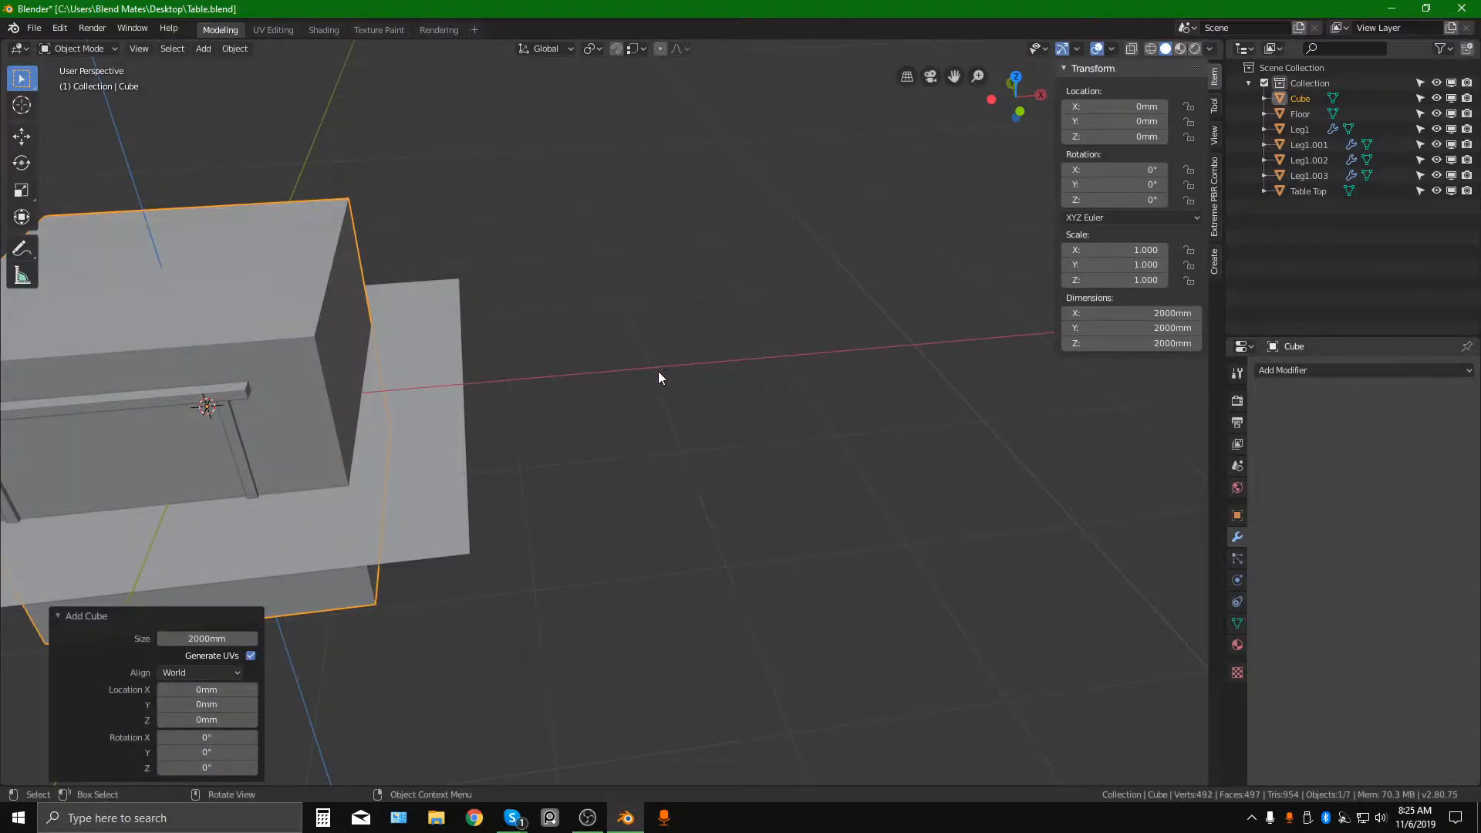
pyautogui.press('g')
pyautogui.press('x')
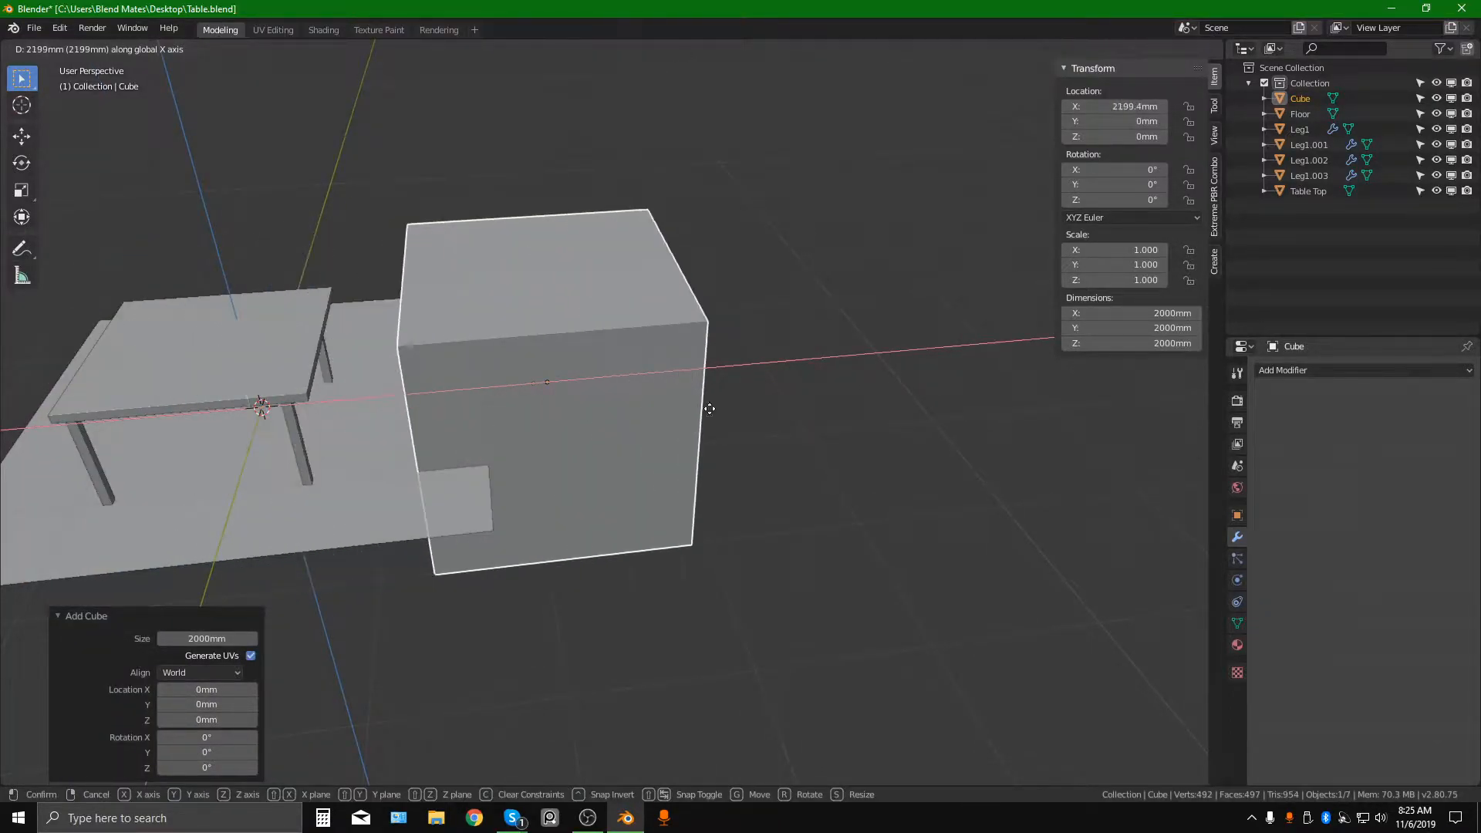
pyautogui.click(837, 371)
# Flatten the cube along Z and scale it uniformly into a slab of about 1731 × 1731 × 85 mm.
pyautogui.press('s')
pyautogui.press('z')
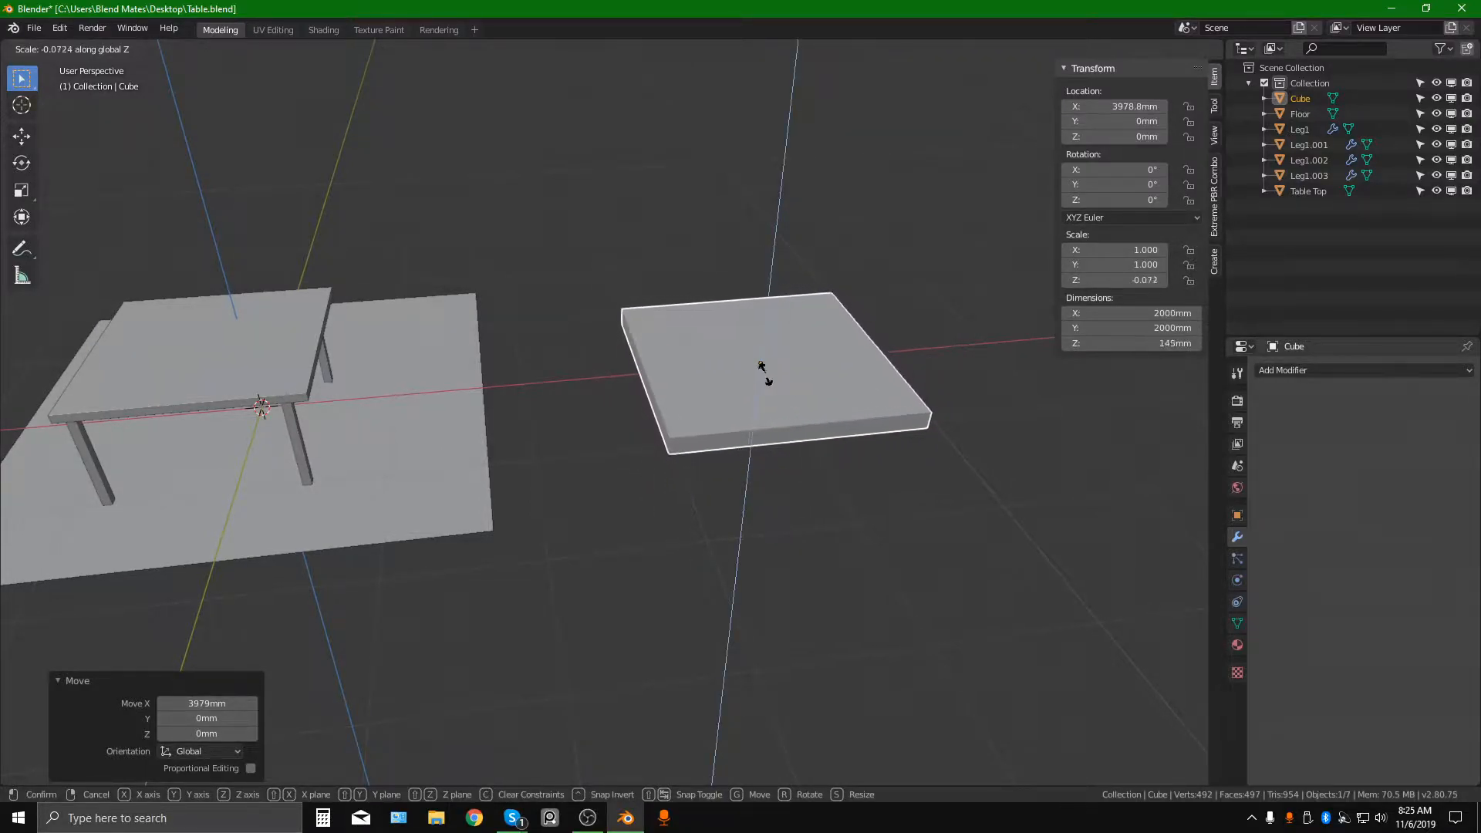
pyautogui.click(763, 371)
pyautogui.press('s')
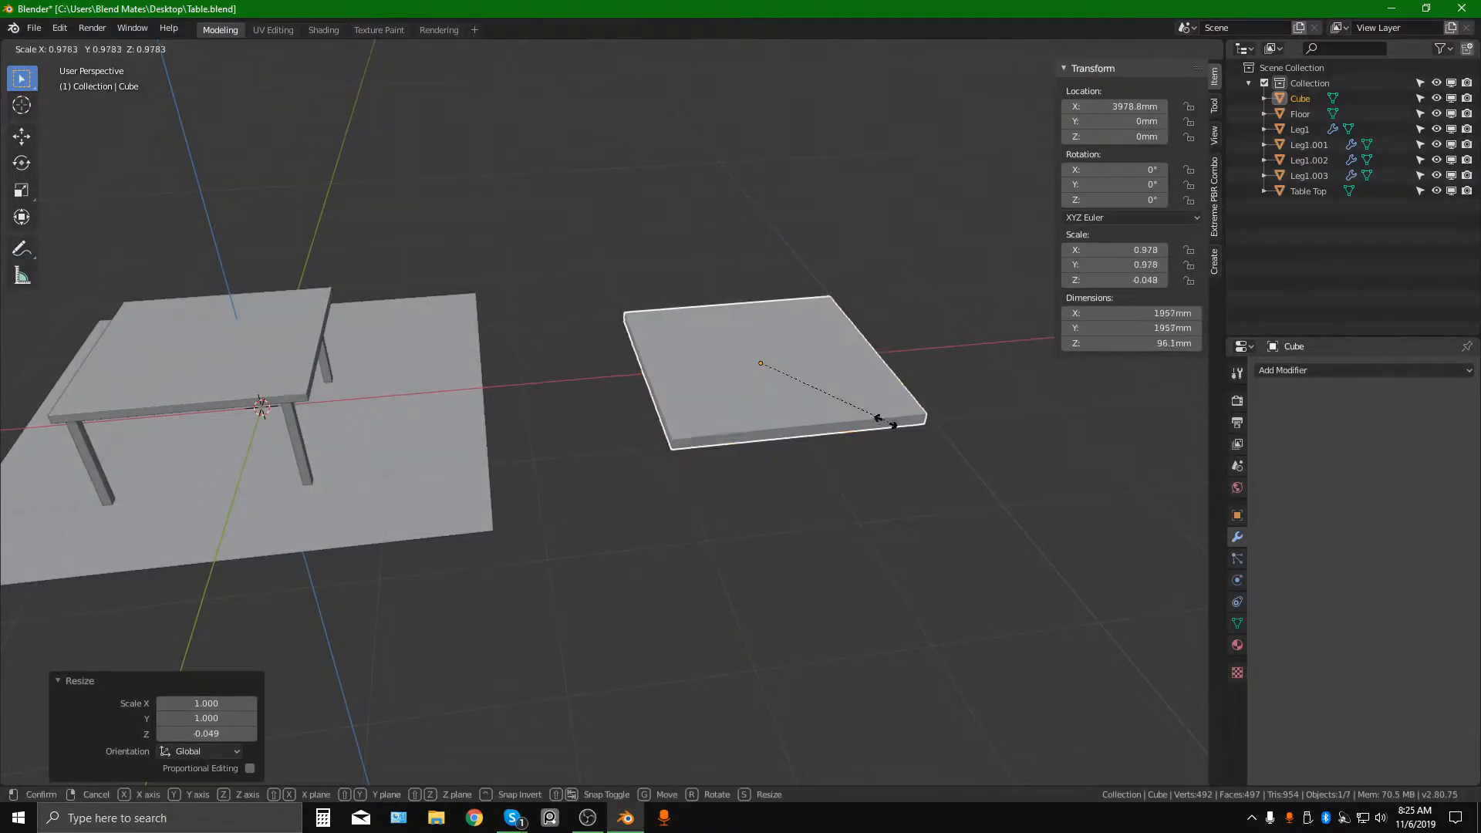
pyautogui.click(869, 414)
pyautogui.moveTo(869, 414); pyautogui.dragTo(821, 406, button='middle')
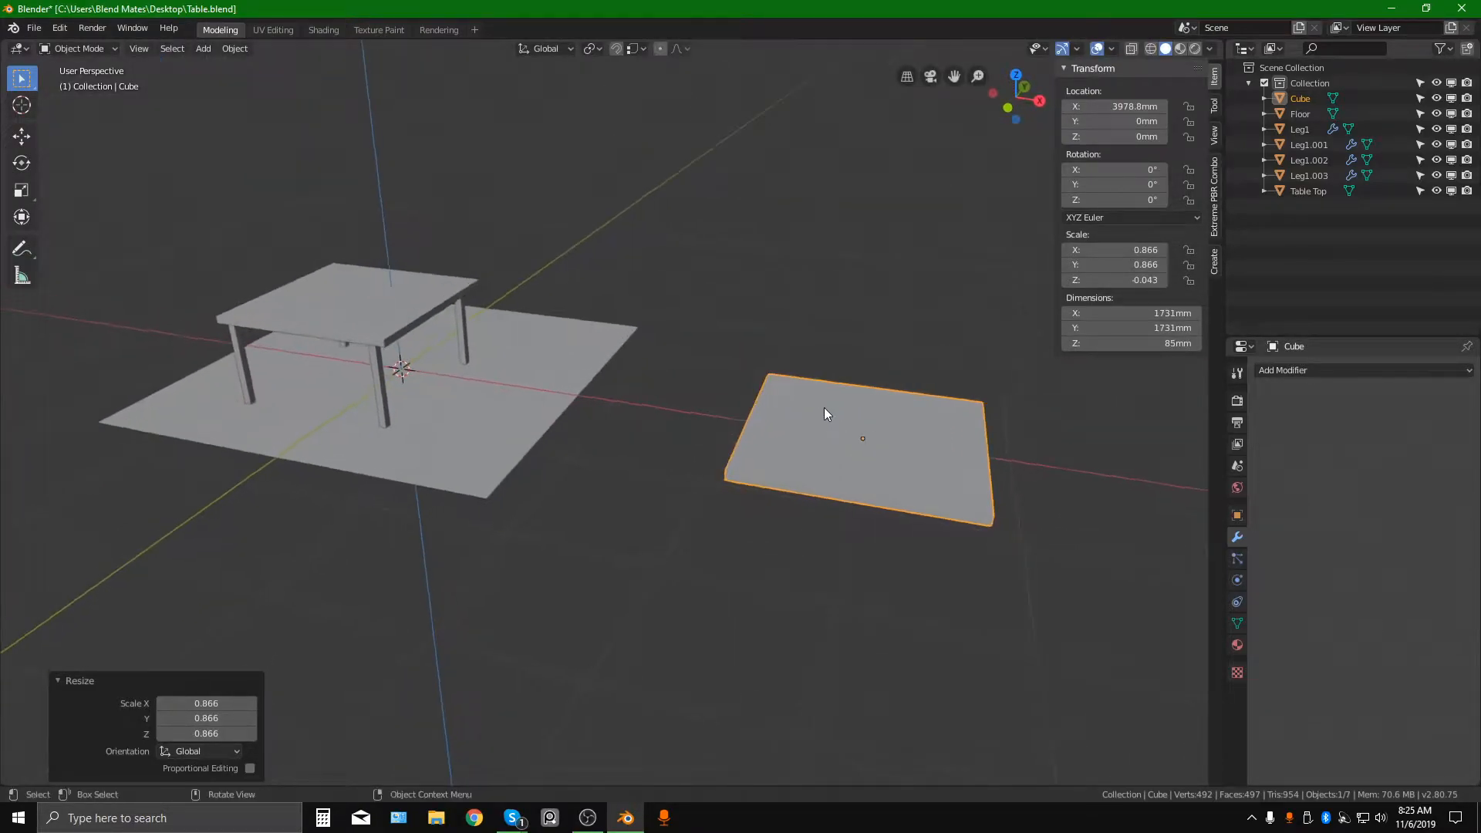
# Raise the slab to about 671 mm in Z, shrink it to about 1201 mm square and move it along X to the table top.
pyautogui.press('g')
pyautogui.press('z')
pyautogui.click(962, 363)
pyautogui.press('s')
pyautogui.click(929, 364)
pyautogui.press('g')
pyautogui.press('x')
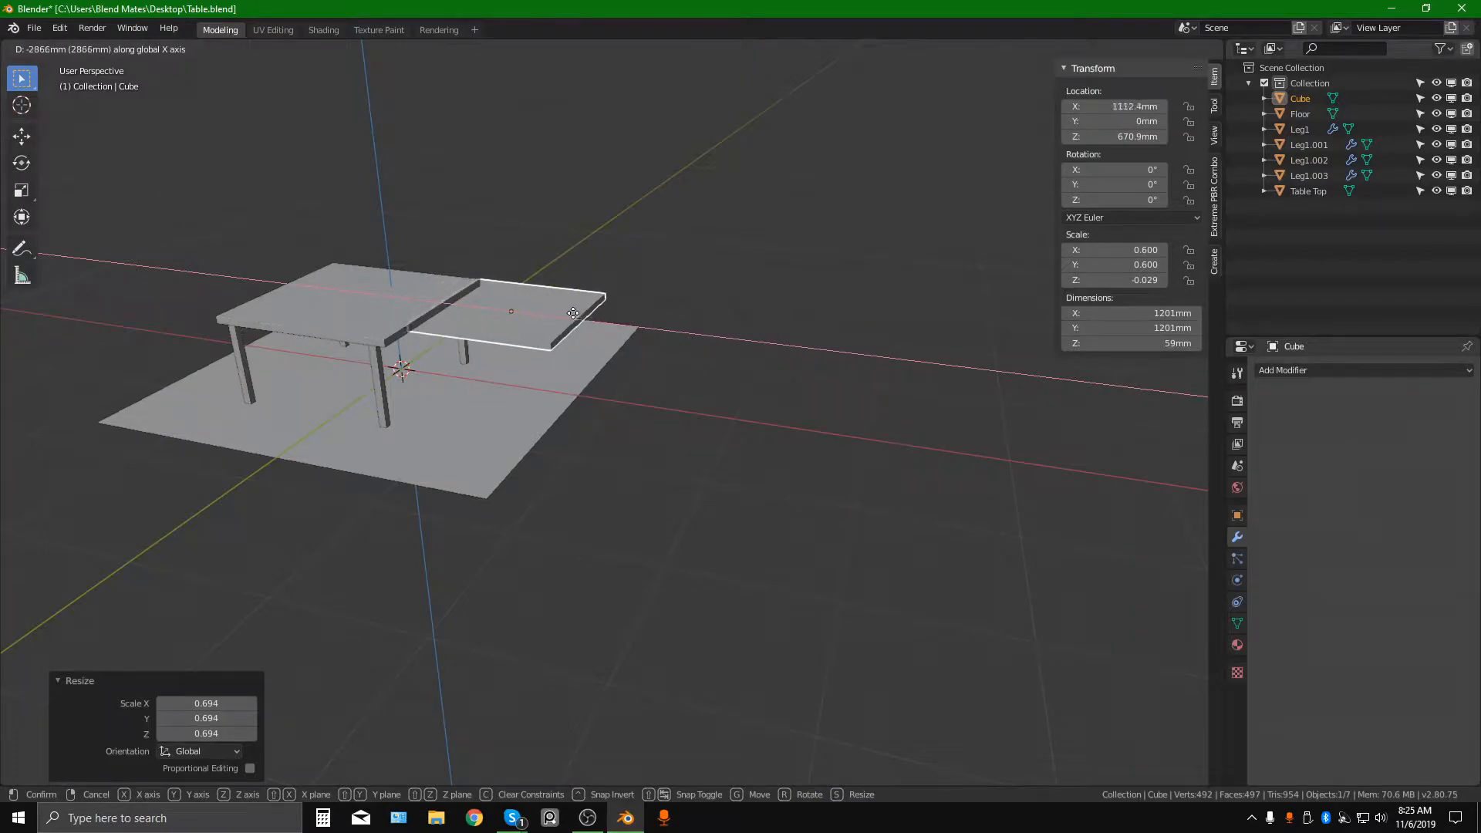
pyautogui.click(550, 304)
# Enlarge the slab to about 1518 mm square and move it along Y to about -327 mm, in line with the table top.
pyautogui.moveTo(603, 319); pyautogui.dragTo(586, 382, button='middle')
pyautogui.press('s')
pyautogui.click(595, 363)
pyautogui.press('g')
pyautogui.press('y')
pyautogui.click(582, 395)
pyautogui.press('s')
pyautogui.click(581, 410)
# Move the slab away from the table along X, placing it at about X 2509 mm.
pyautogui.press('g')
pyautogui.press('x')
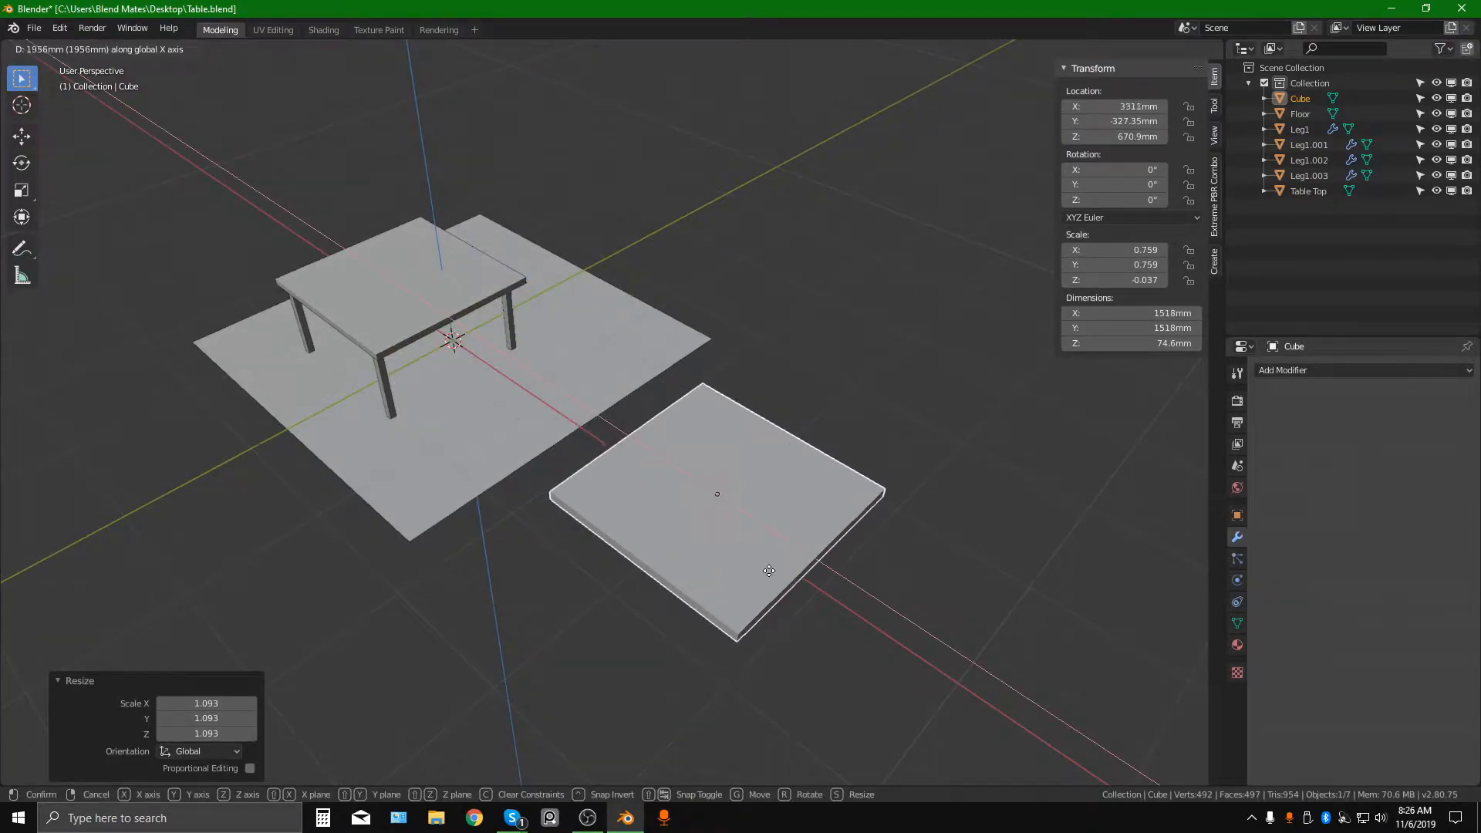
pyautogui.click(746, 506)
pyautogui.moveTo(746, 506); pyautogui.dragTo(1066, 348, button='middle')
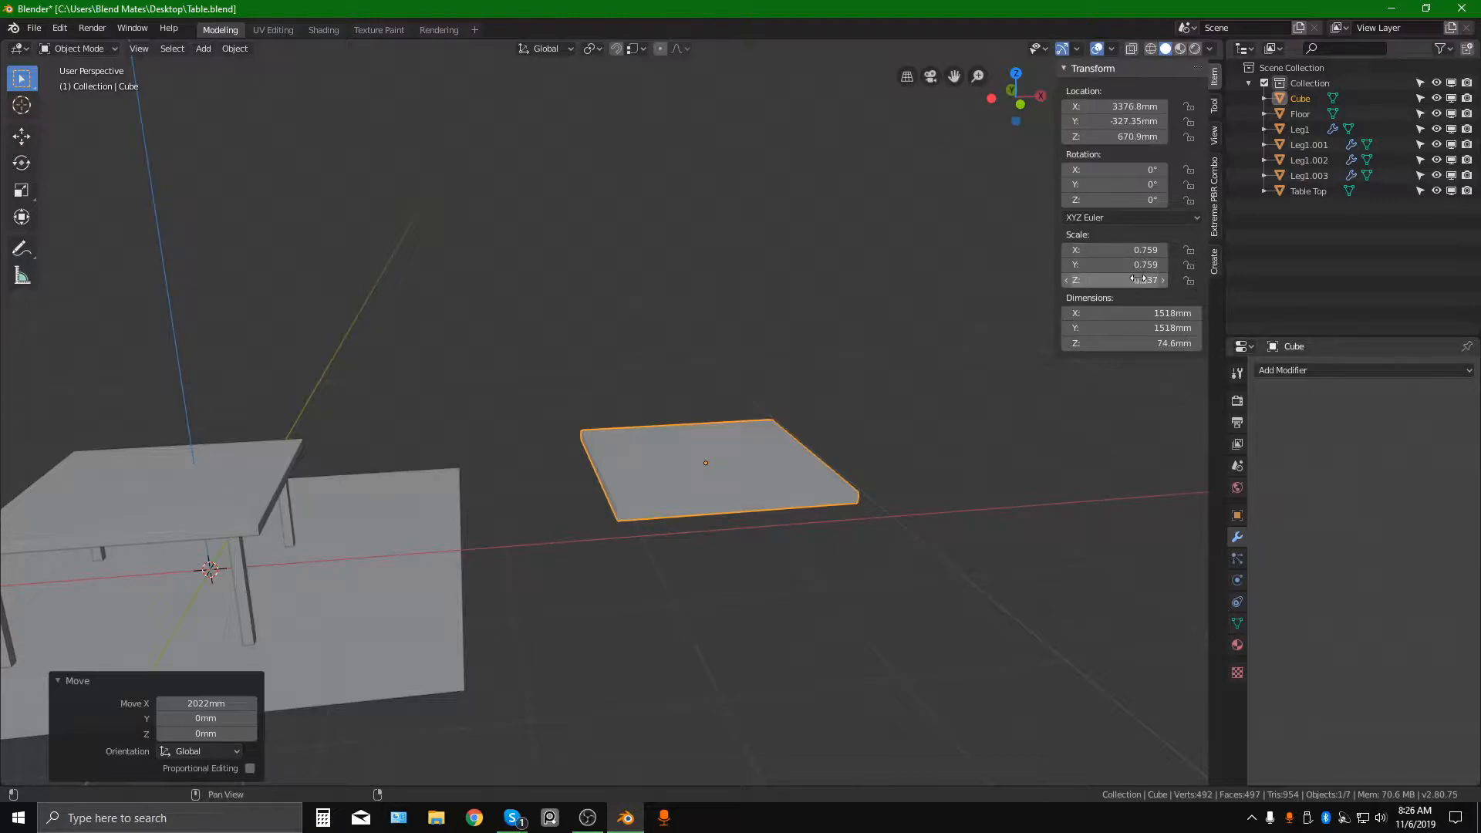
pyautogui.moveTo(1003, 401); pyautogui.dragTo(645, 301, button='middle')
pyautogui.press('g')
pyautogui.click(730, 434)
pyautogui.click(614, 337)
# Select the slab's two upper edges that meet at its front corner in Edit Mode.
pyautogui.scroll(1, 586, 348)
pyautogui.keyDown('shift'); pyautogui.moveTo(711, 397); pyautogui.dragTo(617, 224, button='middle'); pyautogui.keyUp('shift')
pyautogui.press('Tab')
pyautogui.click(604, 575)
pyautogui.moveTo(604, 575); pyautogui.dragTo(624, 563, button='middle')
pyautogui.keyDown('shift'); pyautogui.click(614, 503); pyautogui.keyUp('shift')
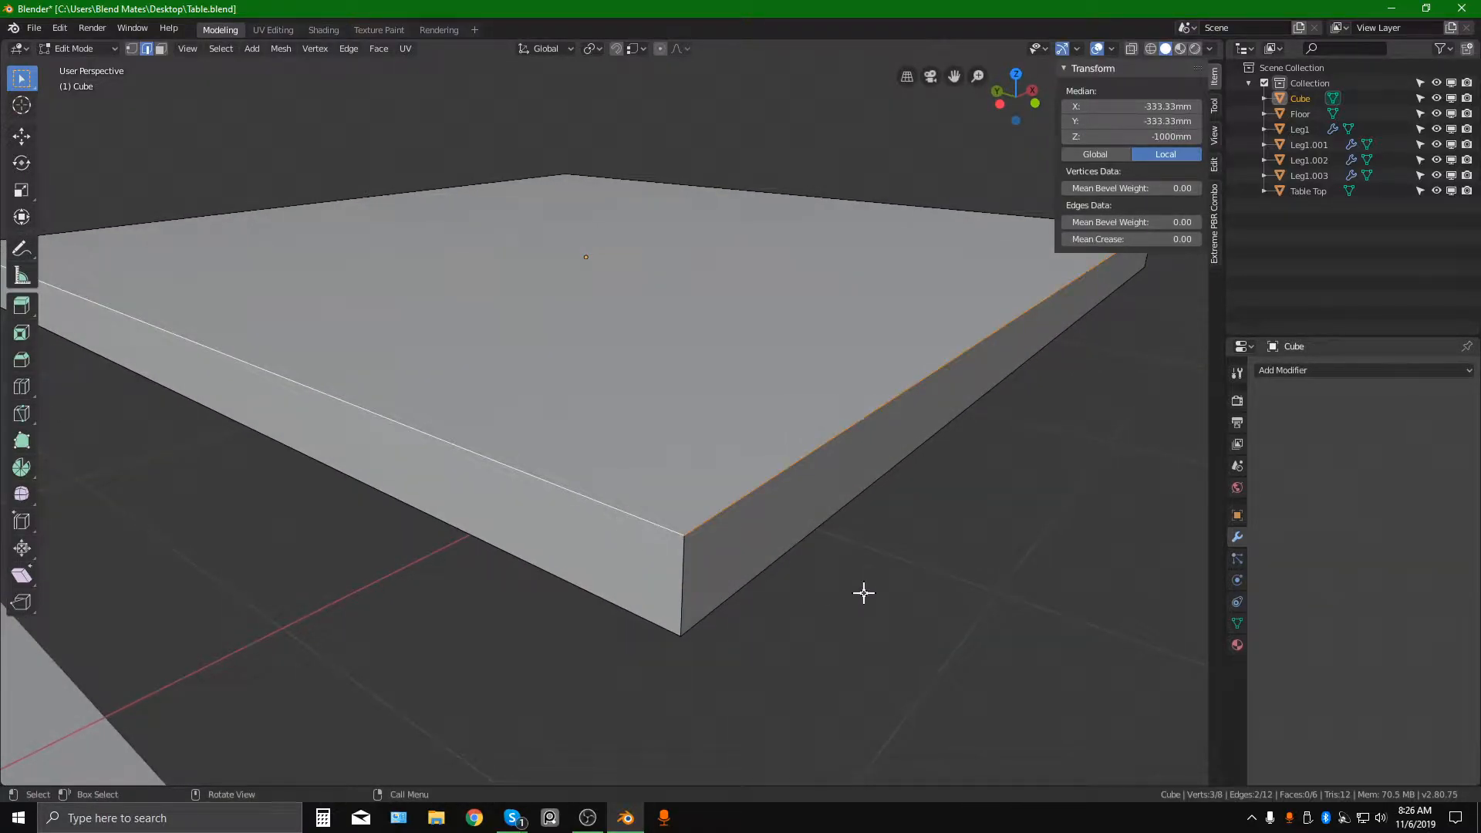
# Try a 3-segment bevel on the slab's two selected upper edges and return to Object Mode.
pyautogui.hotkey('ctrl', 'b')
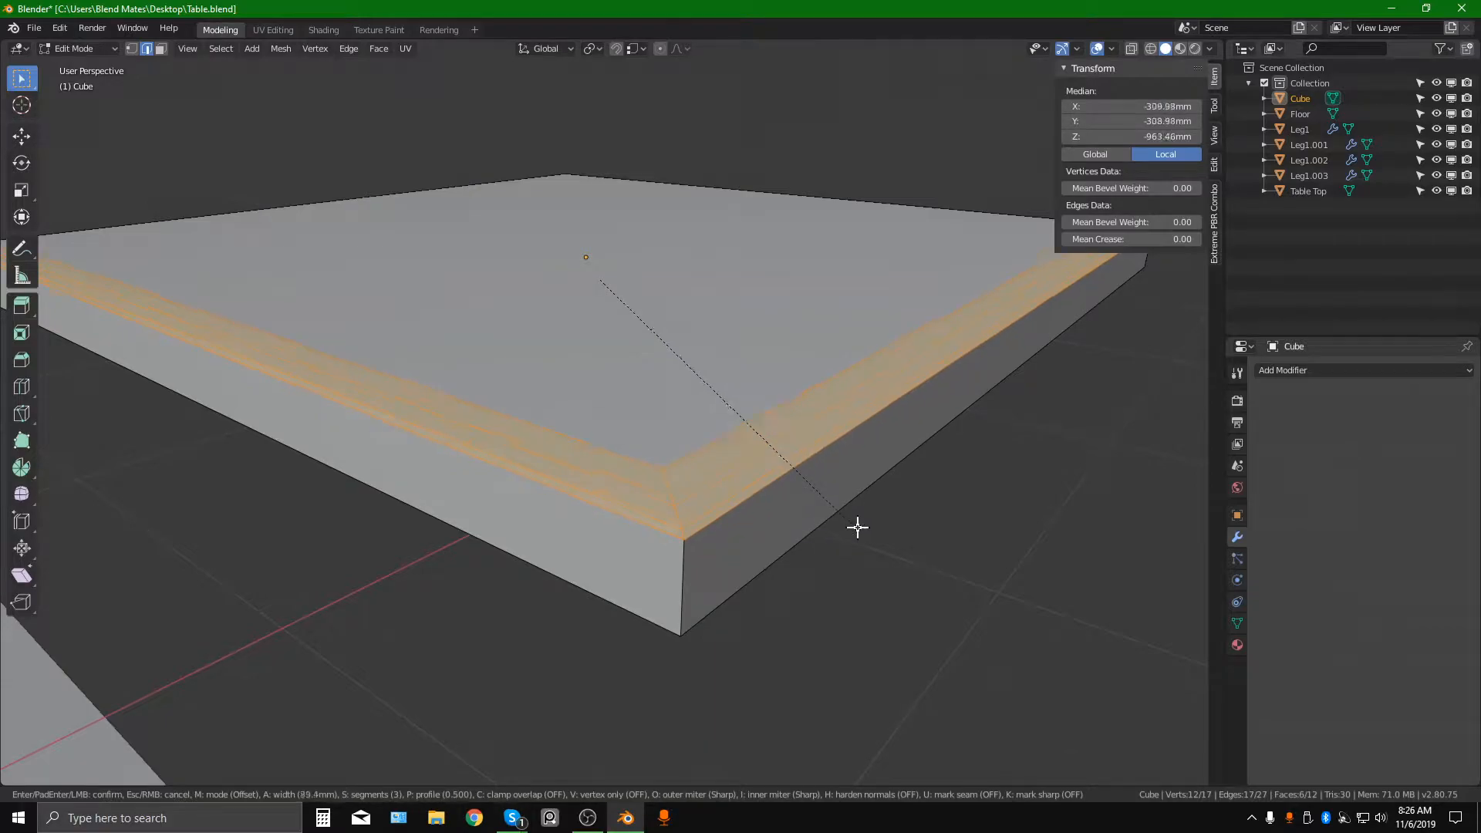
pyautogui.click(880, 533)
pyautogui.scroll(-2, 734, 472)
pyautogui.moveTo(734, 472); pyautogui.dragTo(664, 456, button='middle')
pyautogui.press('Tab')
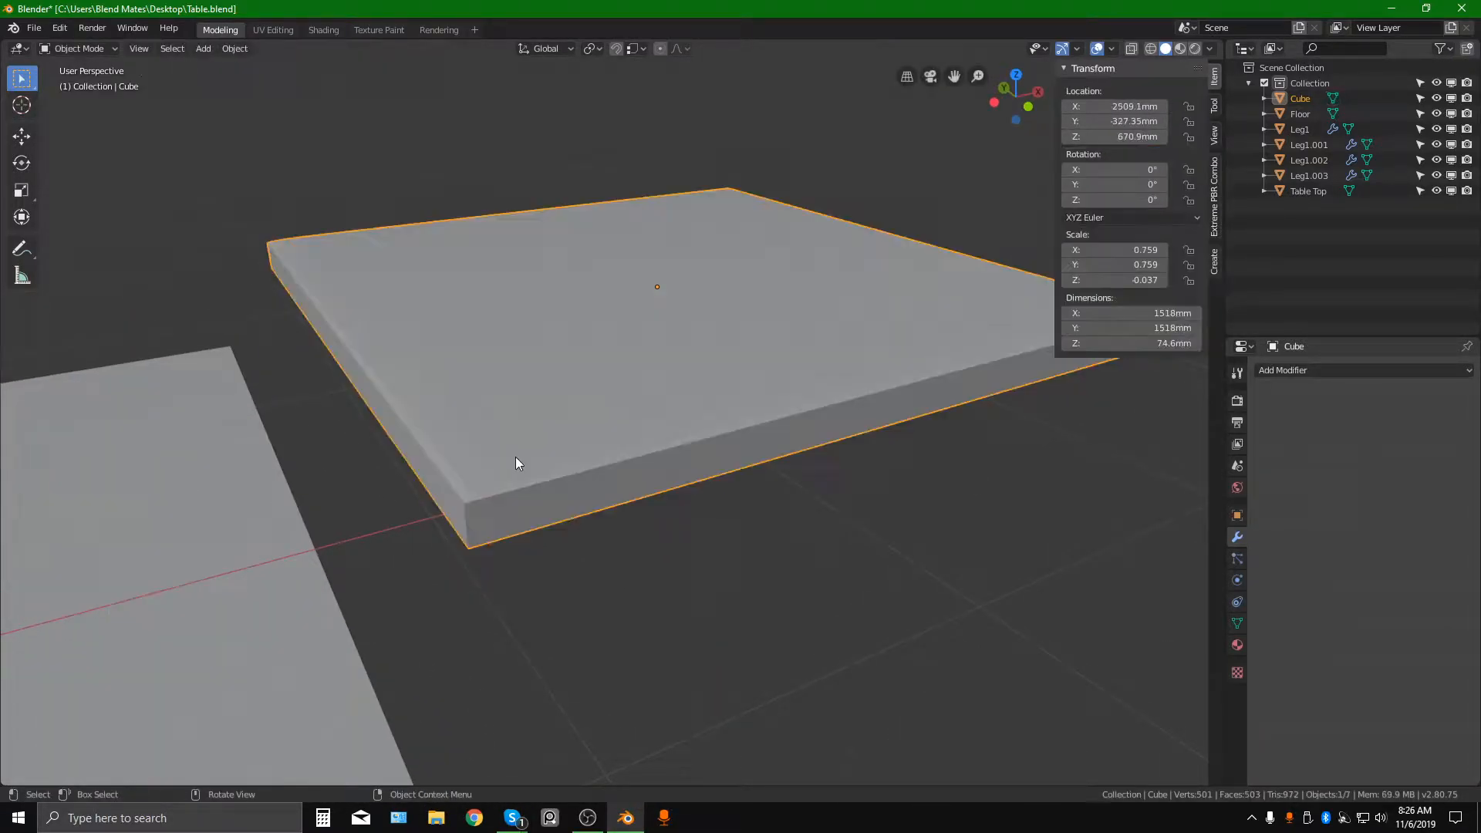
# Compare the slab's bevel with the table's bevelled corner and examine it in Edit and Object Mode alongside the slab's scale values.
pyautogui.moveTo(383, 503); pyautogui.dragTo(500, 339, button='middle')
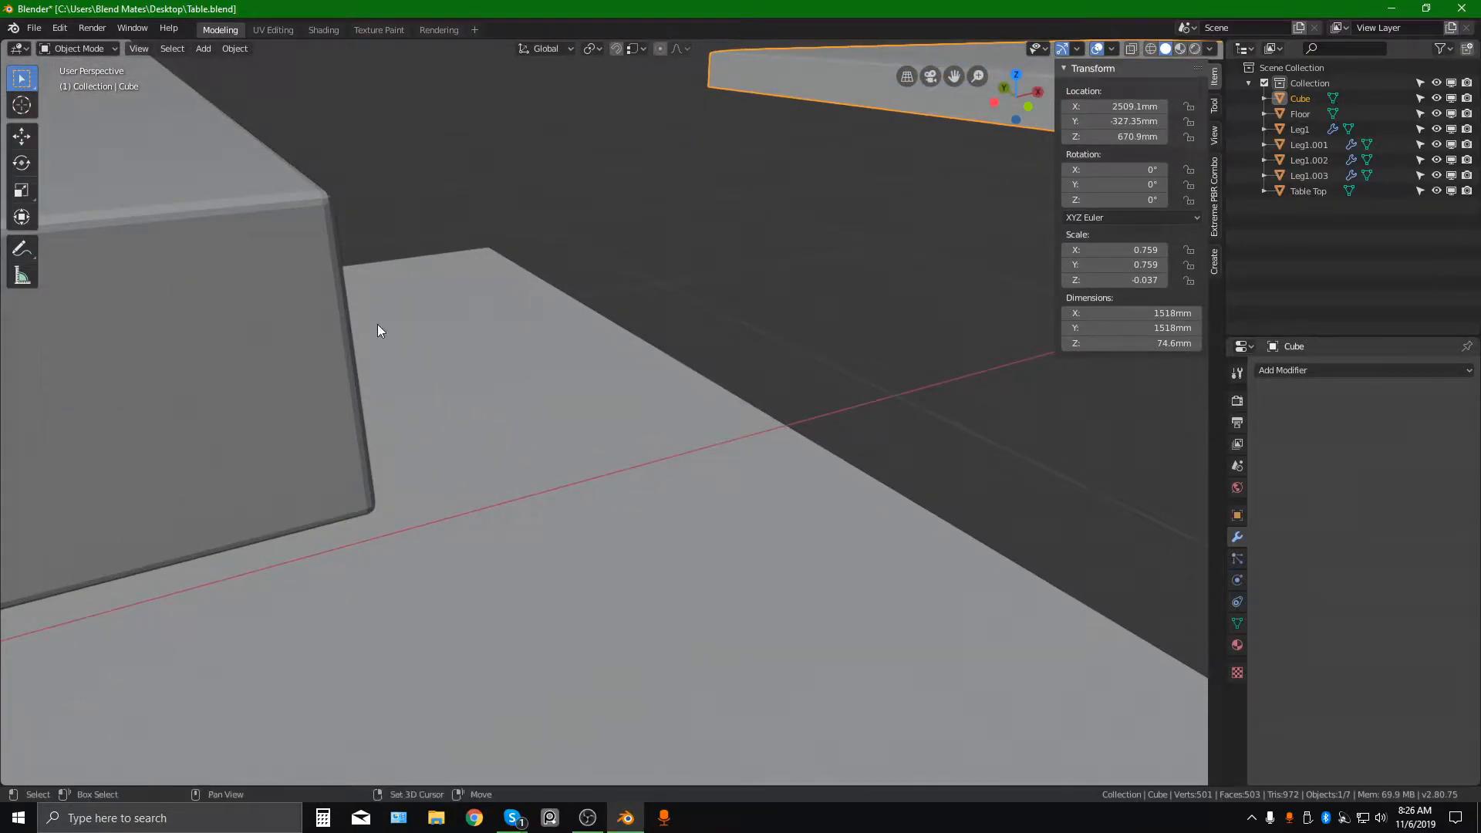
pyautogui.scroll(3, 380, 327)
pyautogui.moveTo(810, 346); pyautogui.dragTo(651, 458, button='middle')
pyautogui.press('Tab')
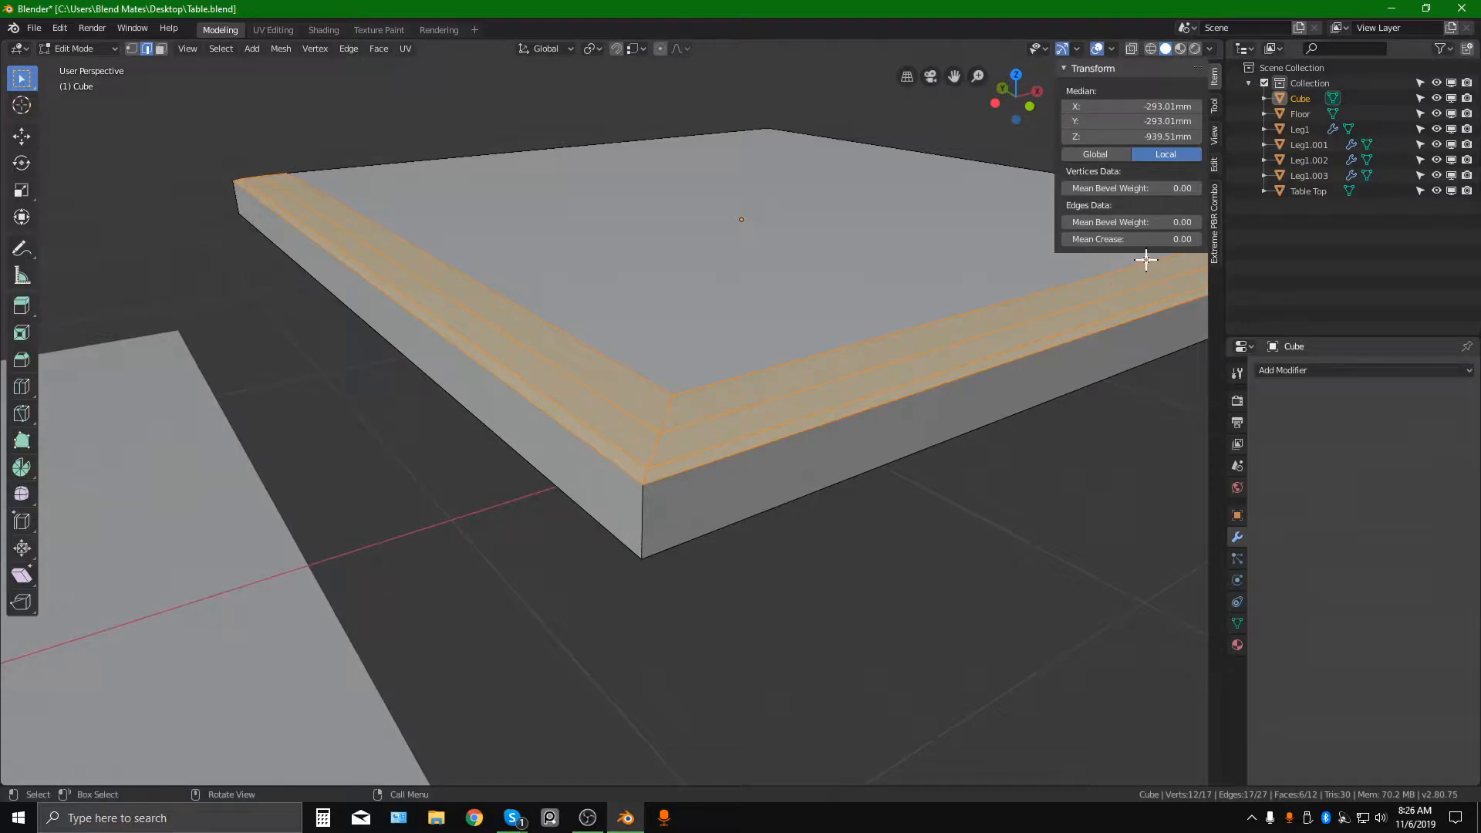
pyautogui.press('Tab')
pyautogui.moveTo(854, 308); pyautogui.dragTo(756, 399, button='middle')
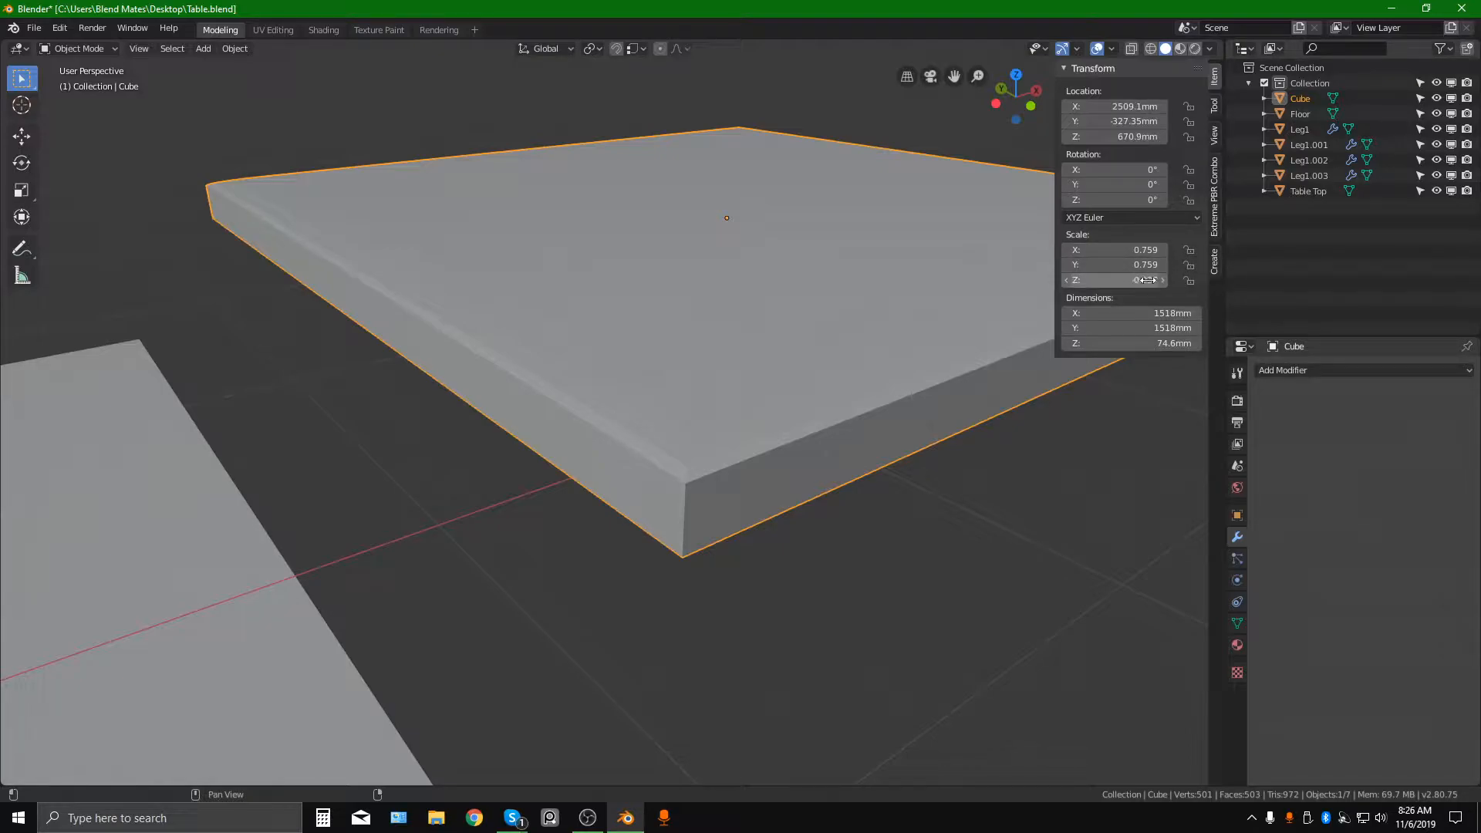
pyautogui.moveTo(712, 441); pyautogui.dragTo(678, 438, button='middle')
pyautogui.press('Tab')
pyautogui.moveTo(517, 431); pyautogui.dragTo(516, 397, button='middle')
pyautogui.moveTo(504, 379); pyautogui.dragTo(582, 416, button='middle')
pyautogui.press('Tab')
# Undo the bevel on the slab's two upper edges.
pyautogui.hotkey('ctrl', 'z')
pyautogui.hotkey('ctrl', 'z')
pyautogui.hotkey('ctrl', 'z')
pyautogui.hotkey('ctrl', 'z')
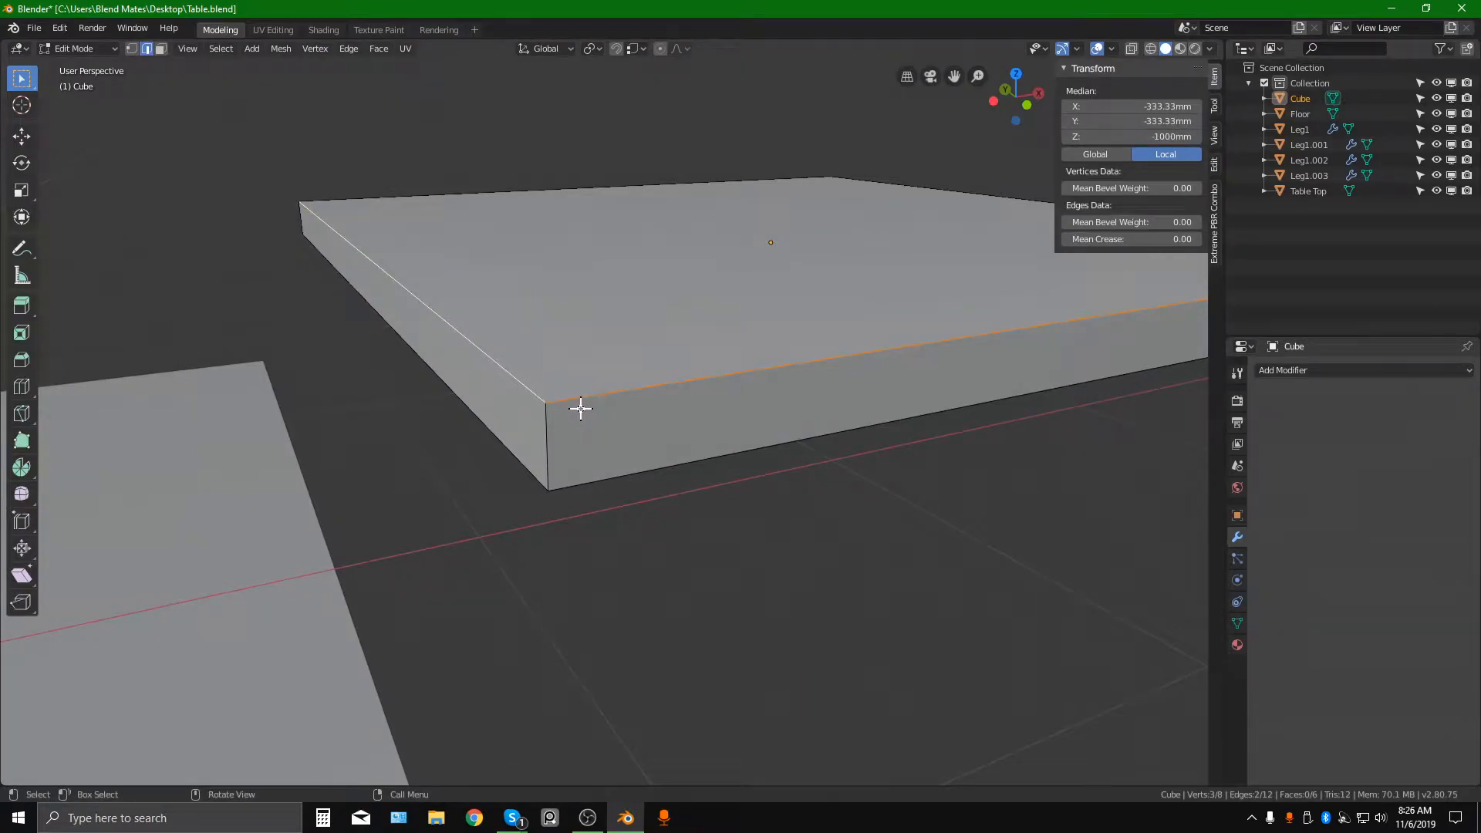
# Try a 3-segment bevel of about 64 mm on the three edges meeting at the slab's front corner, and undo it.
pyautogui.keyDown('shift'); pyautogui.click(551, 426); pyautogui.keyUp('shift')
pyautogui.hotkey('ctrl', 'b')
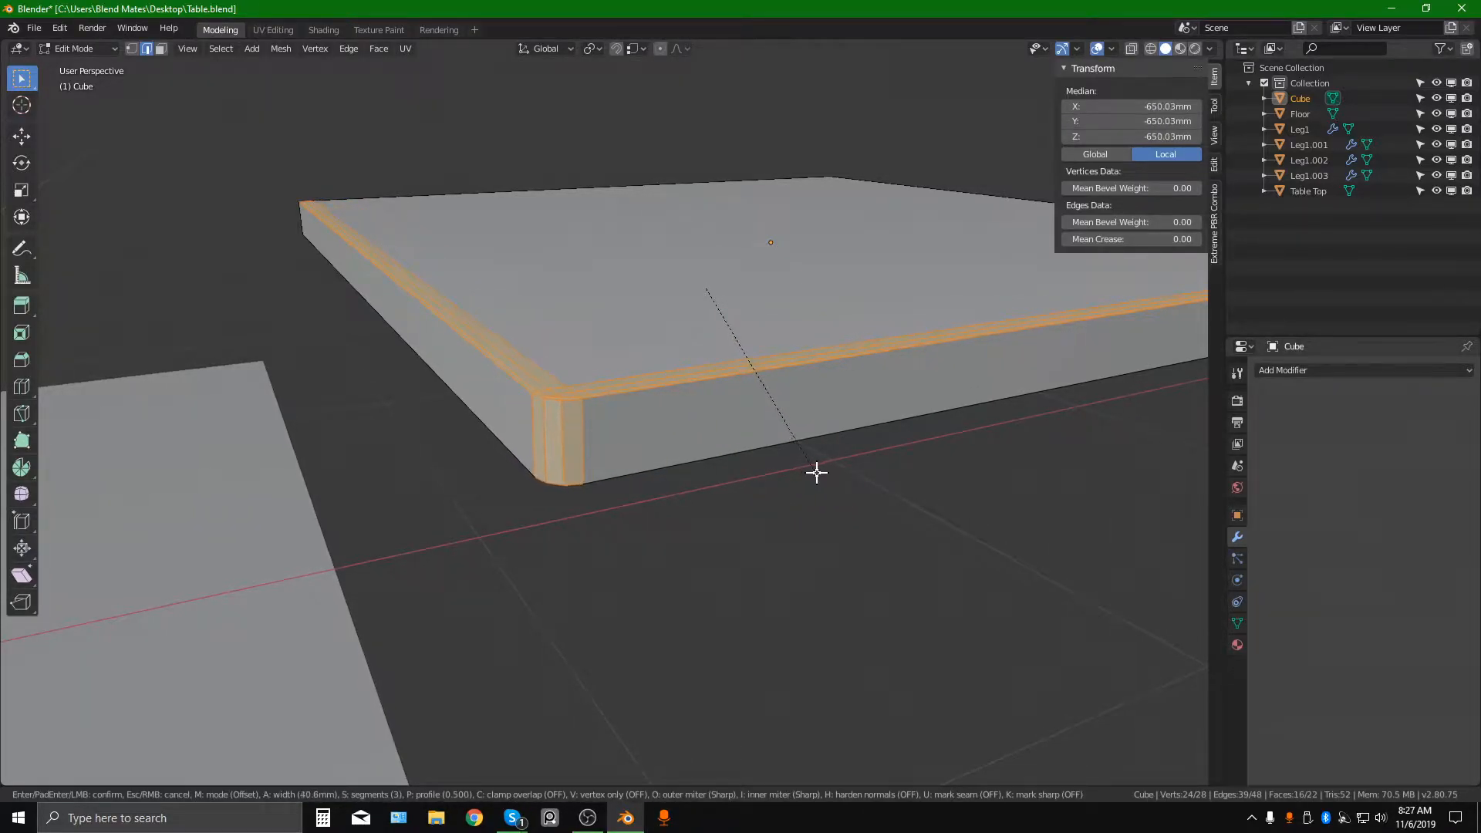
pyautogui.click(743, 448)
pyautogui.scroll(6, 638, 433)
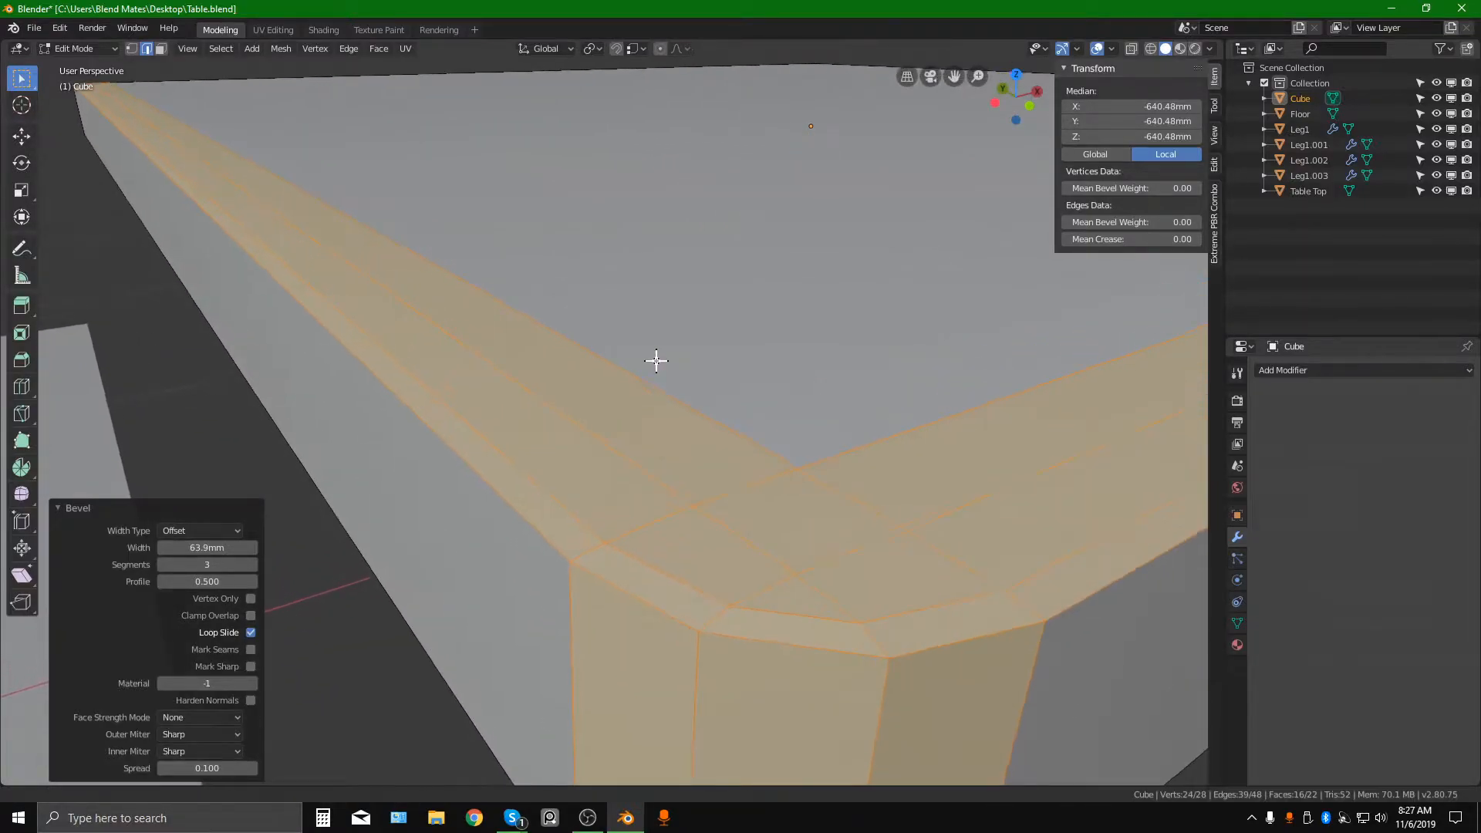
pyautogui.scroll(-6, 667, 421)
pyautogui.hotkey('ctrl', 'z')
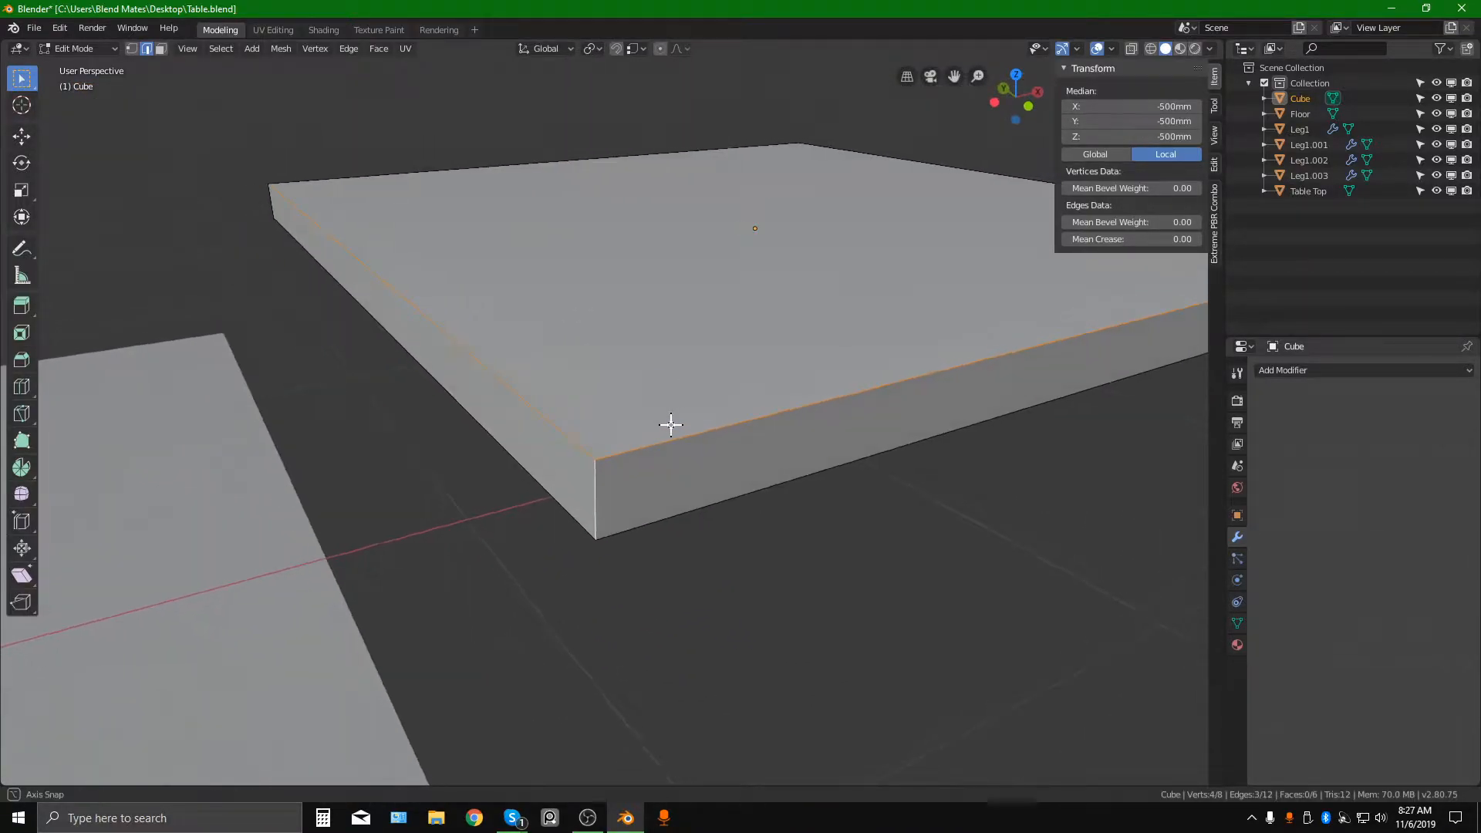
# Return to Object Mode and give the slab a Bevel modifier with a 5 mm width and 3 segments.
pyautogui.press('Tab')
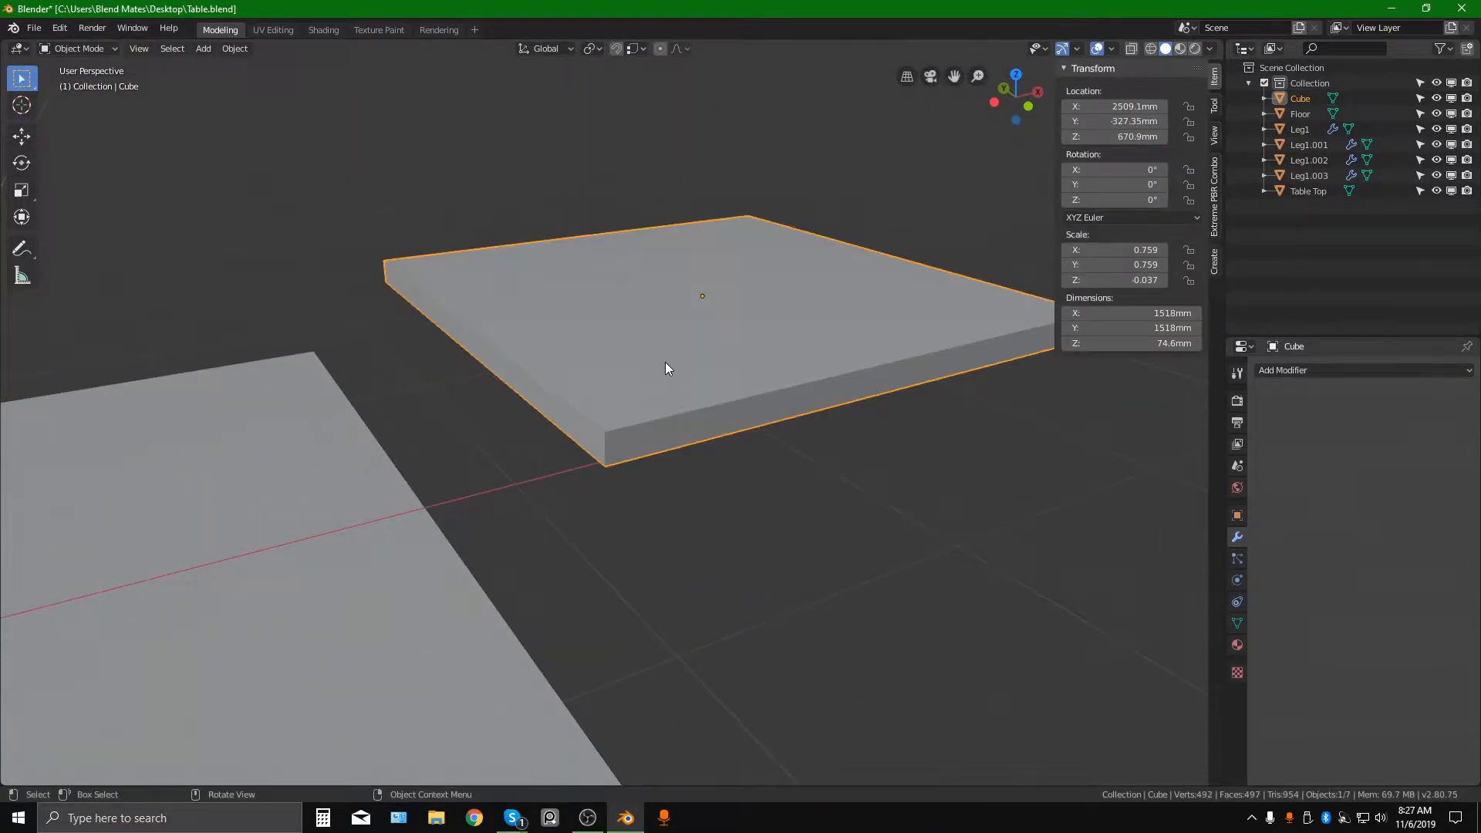
pyautogui.click(1303, 370)
pyautogui.click(1180, 421)
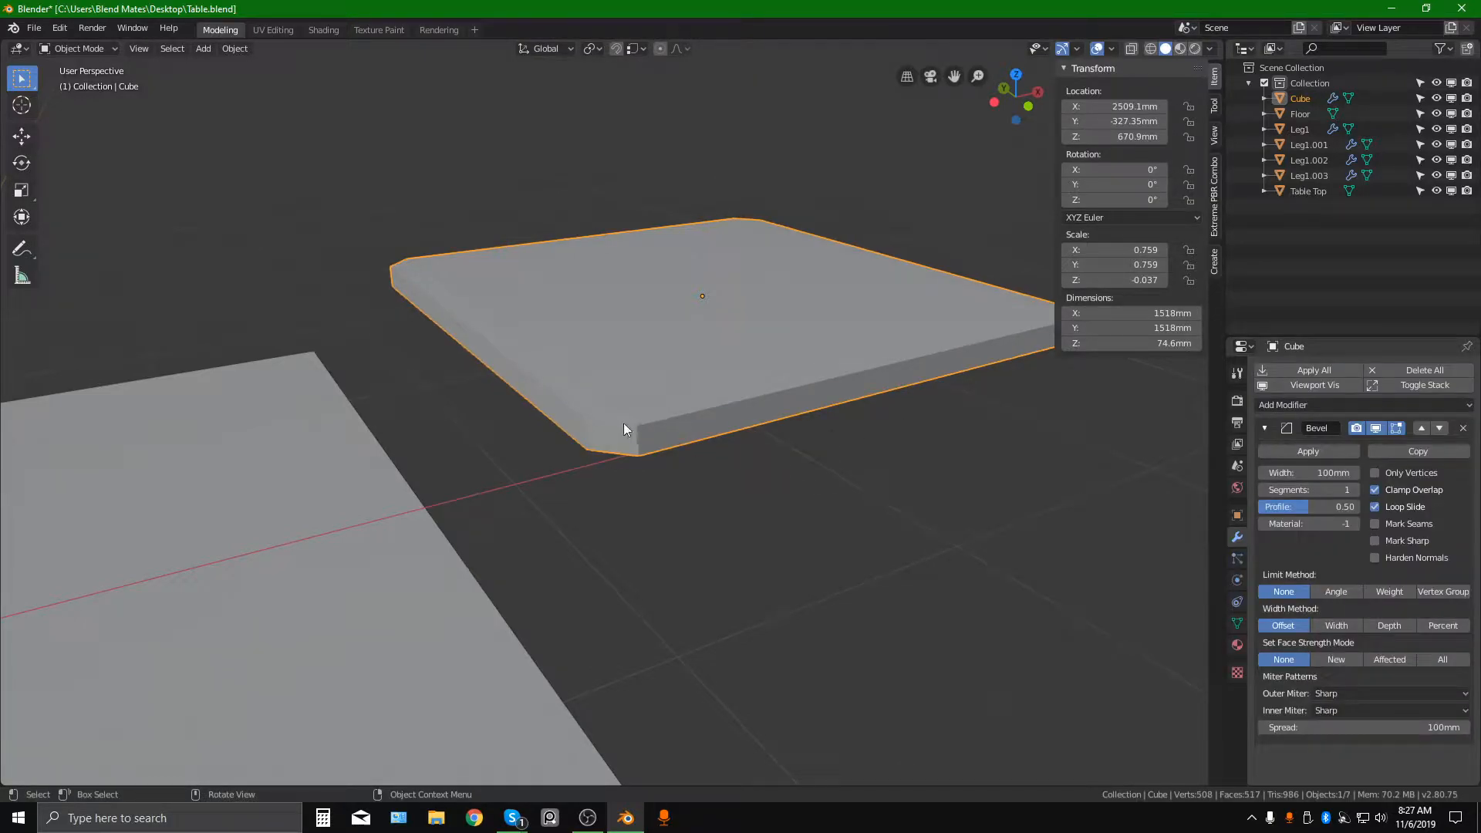
pyautogui.scroll(2, 617, 409)
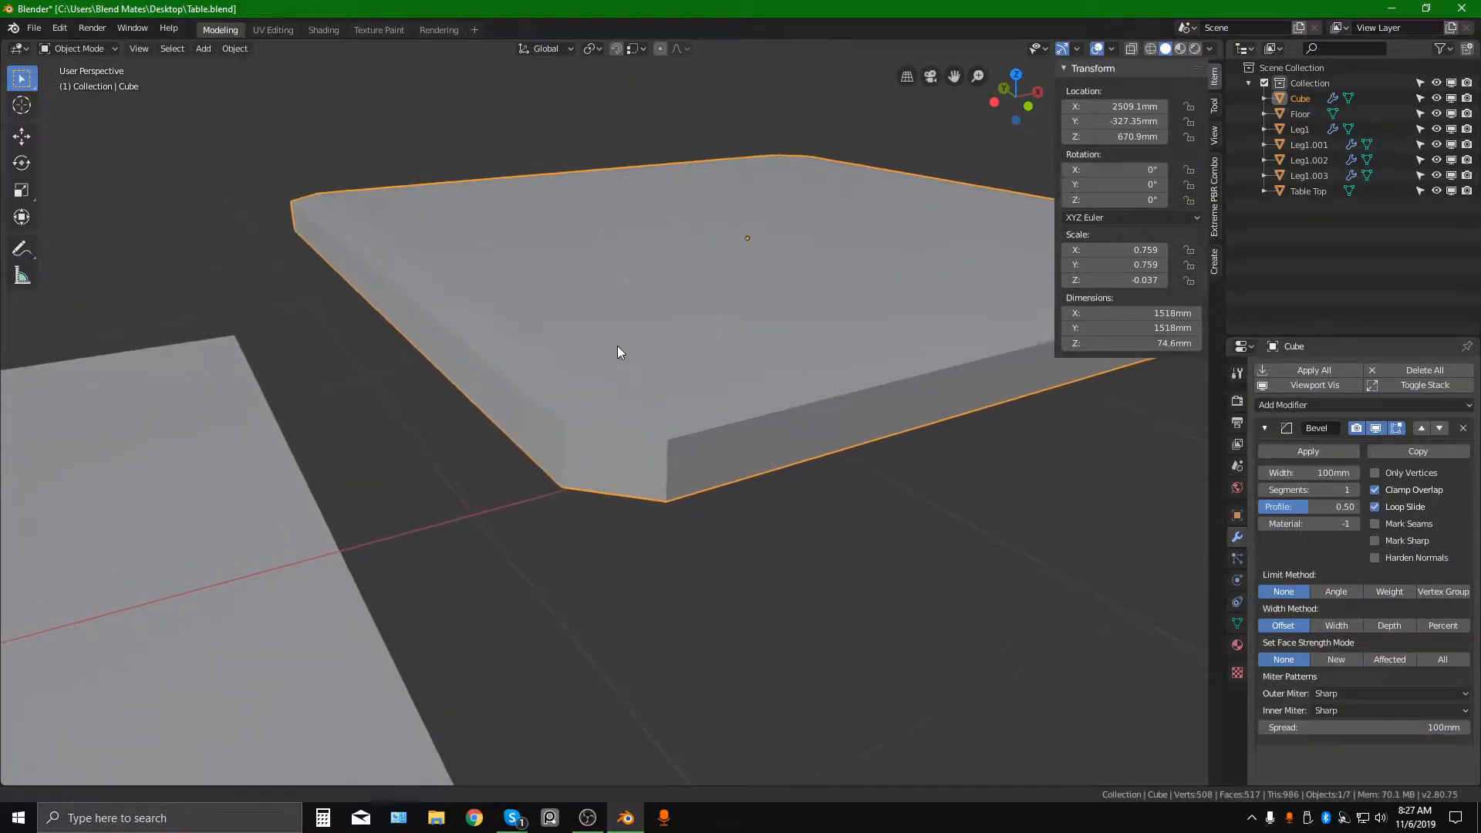
pyautogui.click(1355, 489)
pyautogui.click(1355, 489)
pyautogui.click(1320, 472)
pyautogui.write('5')
pyautogui.press('Return')
pyautogui.press('Tab')
pyautogui.press('Tab')
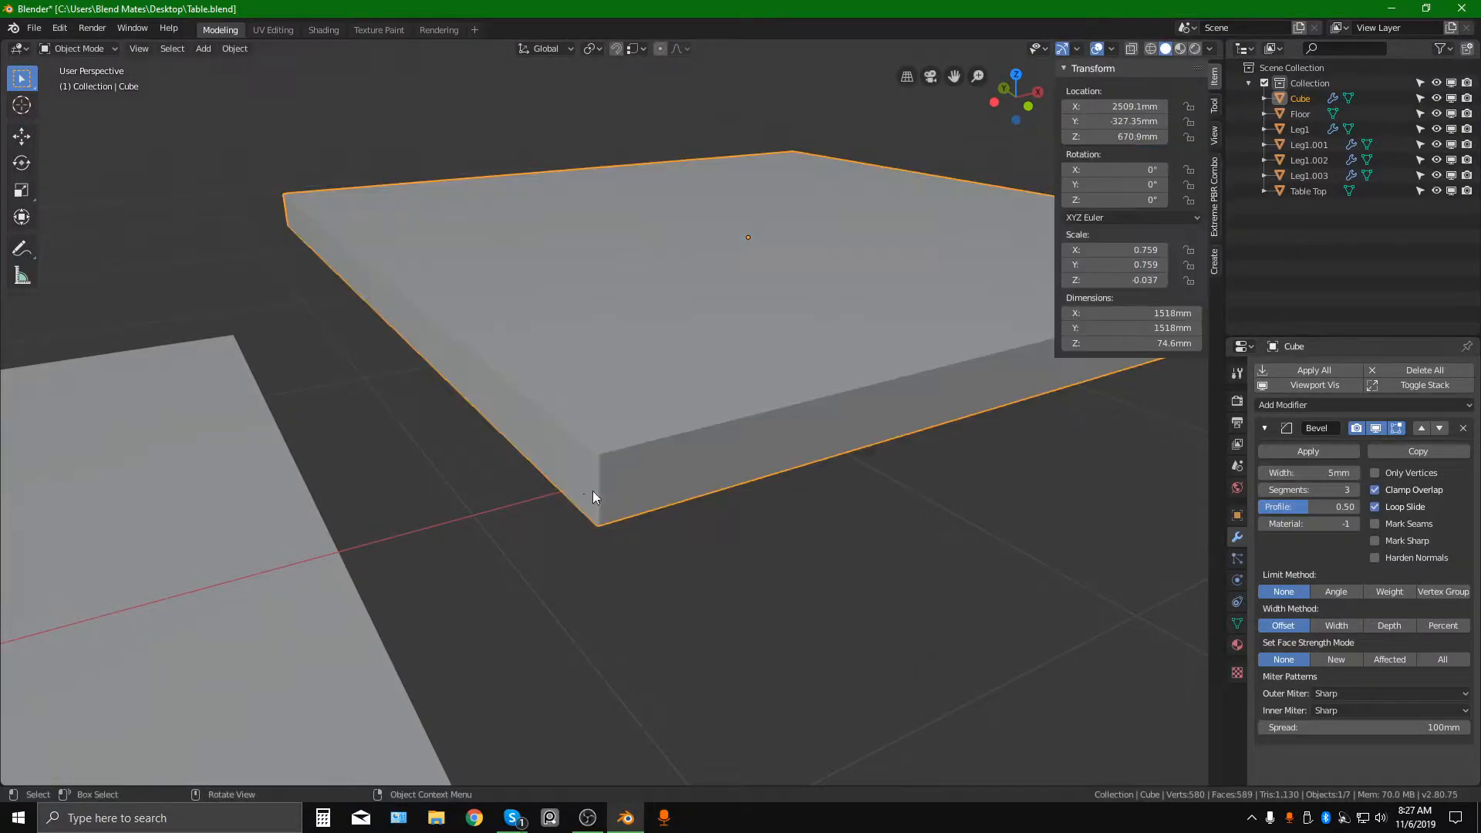
# Apply the slab's scale after checking its bevelled corner and scale values.
pyautogui.scroll(5, 592, 495)
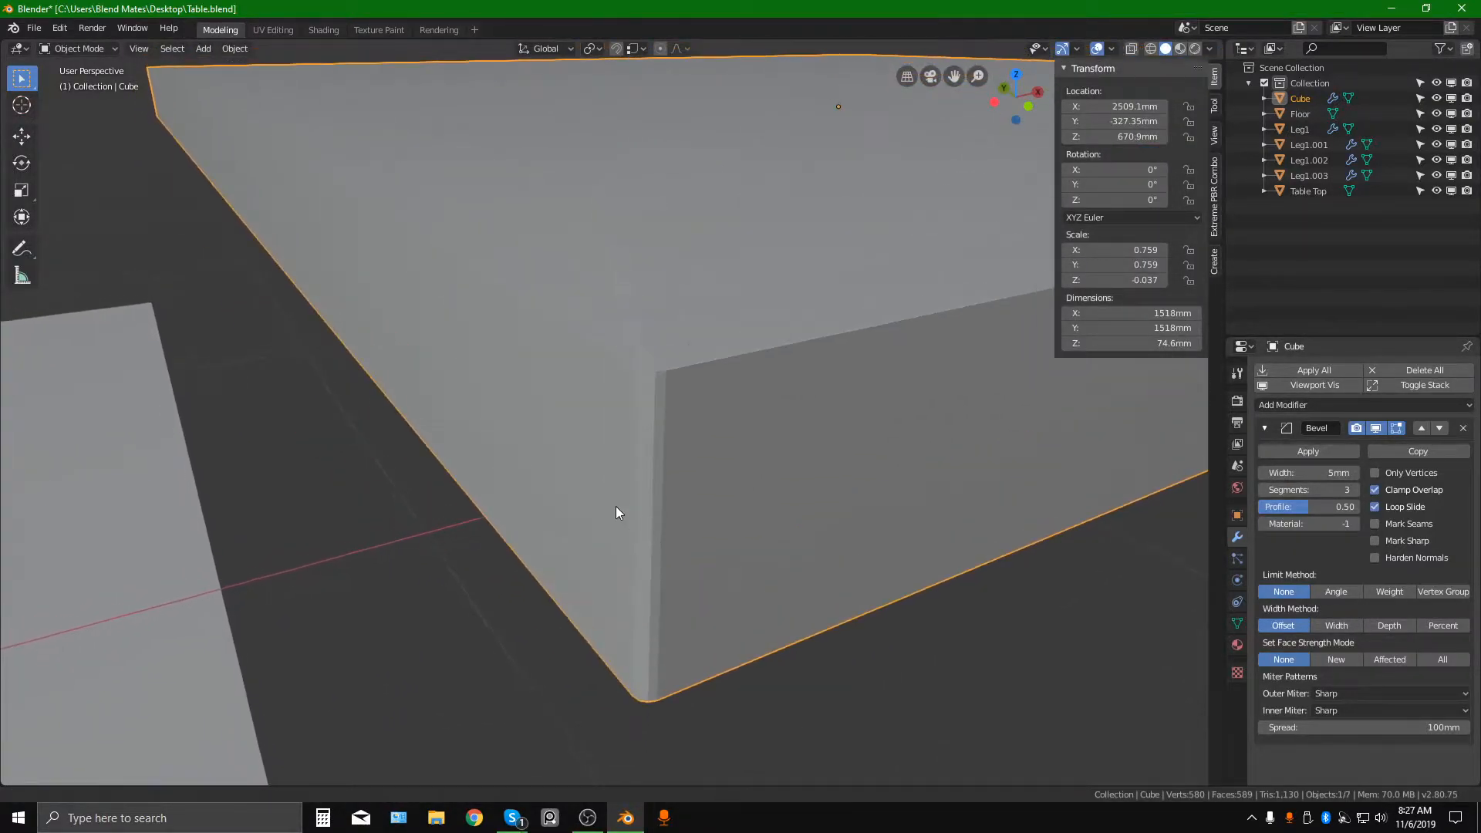
pyautogui.moveTo(616, 513); pyautogui.dragTo(668, 496, button='middle')
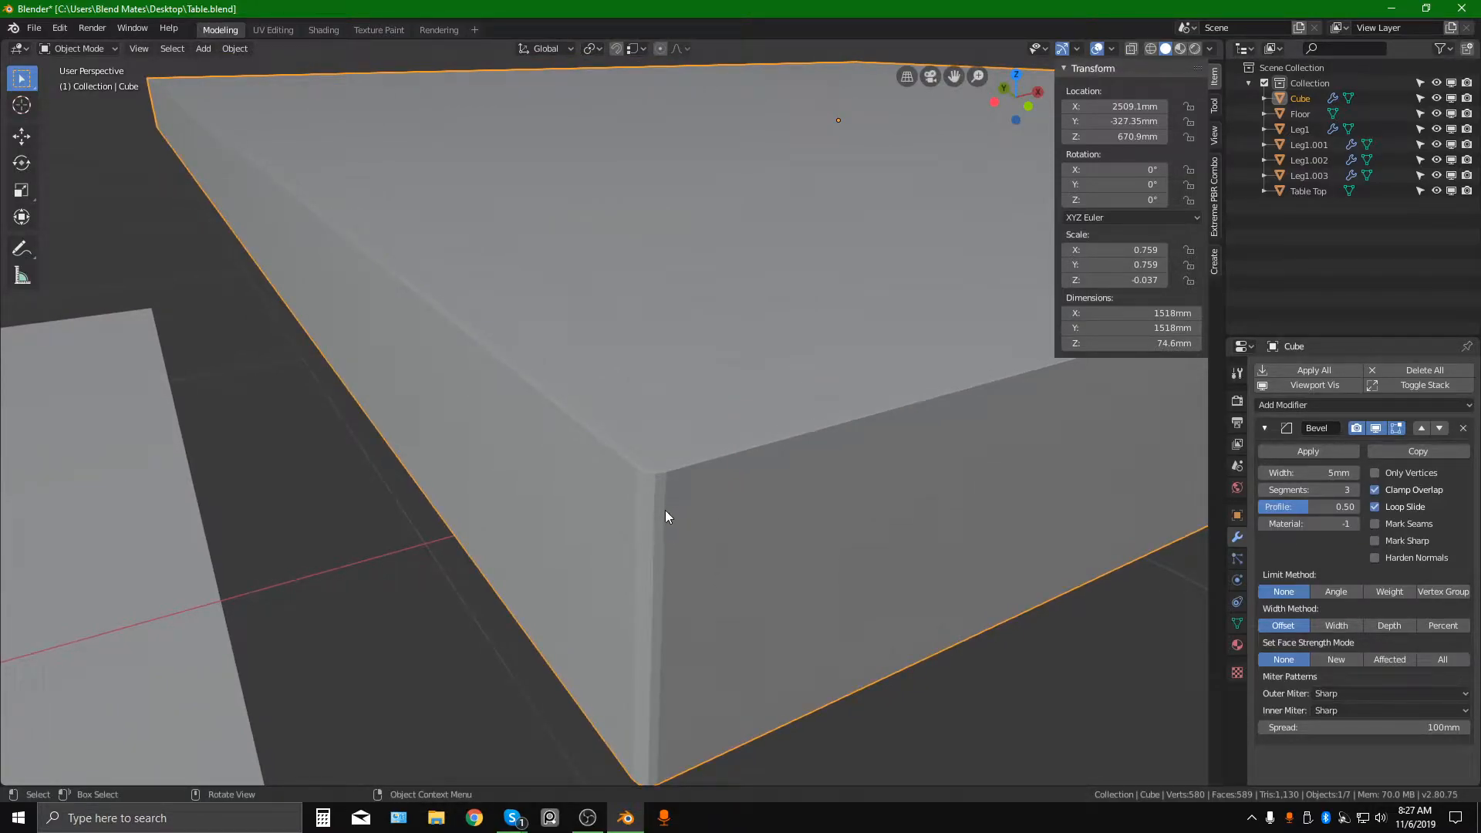
pyautogui.scroll(-6, 665, 519)
pyautogui.keyDown('shift'); pyautogui.moveTo(832, 400); pyautogui.dragTo(698, 395, button='middle'); pyautogui.keyUp('shift')
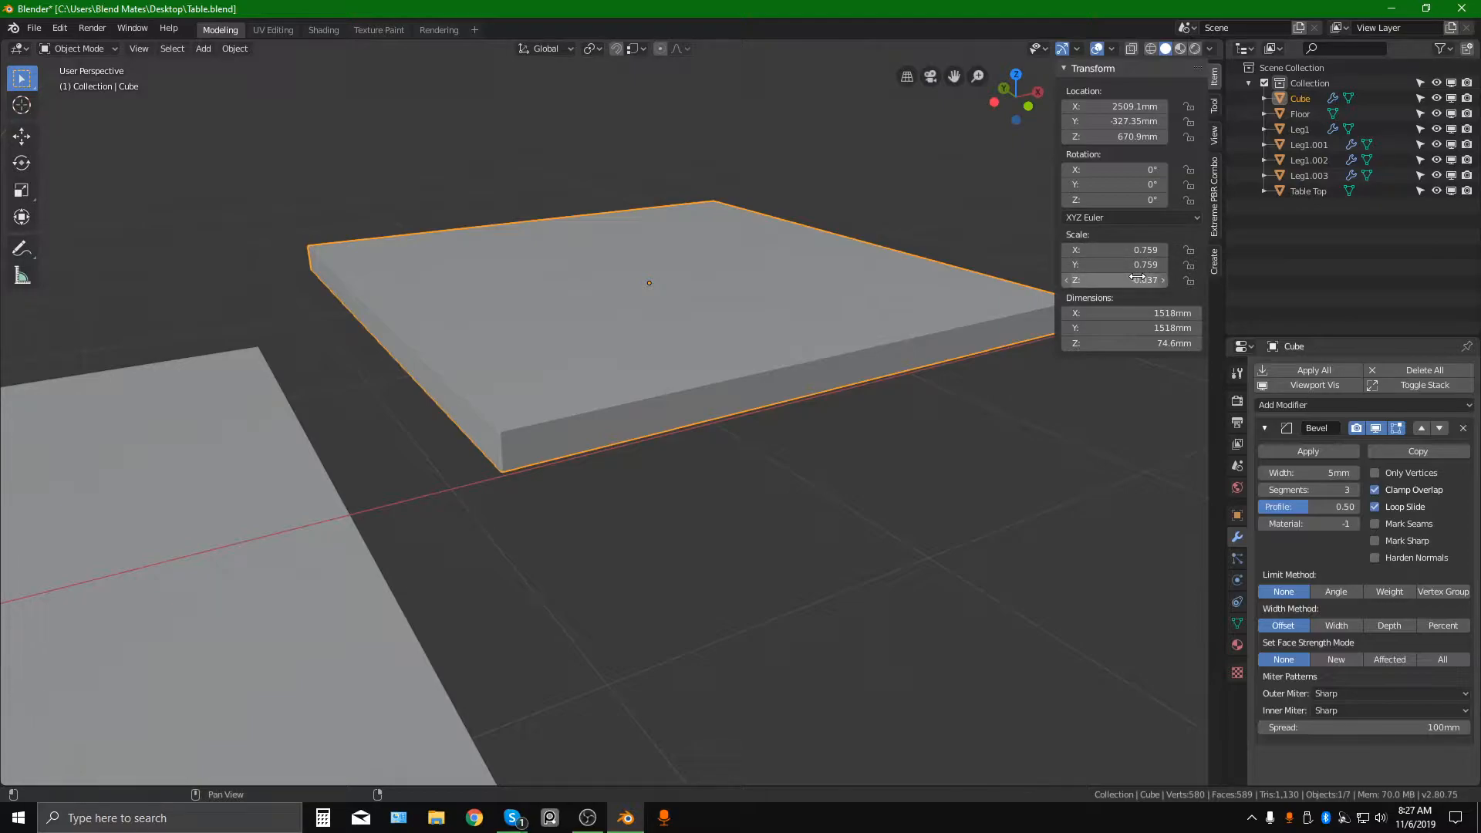
pyautogui.press('Tab')
pyautogui.press('Tab')
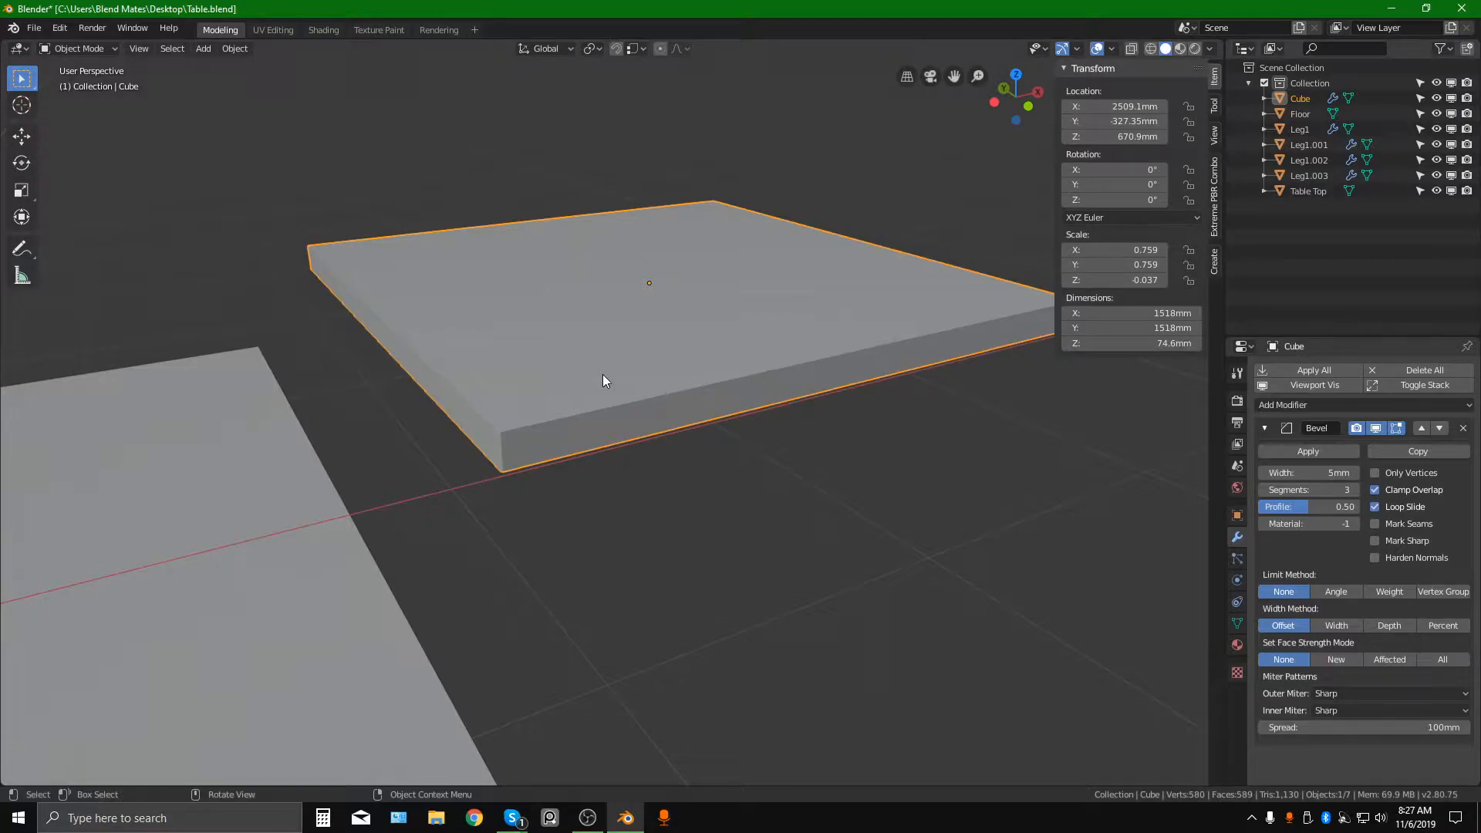
pyautogui.hotkey('ctrl', 'a')
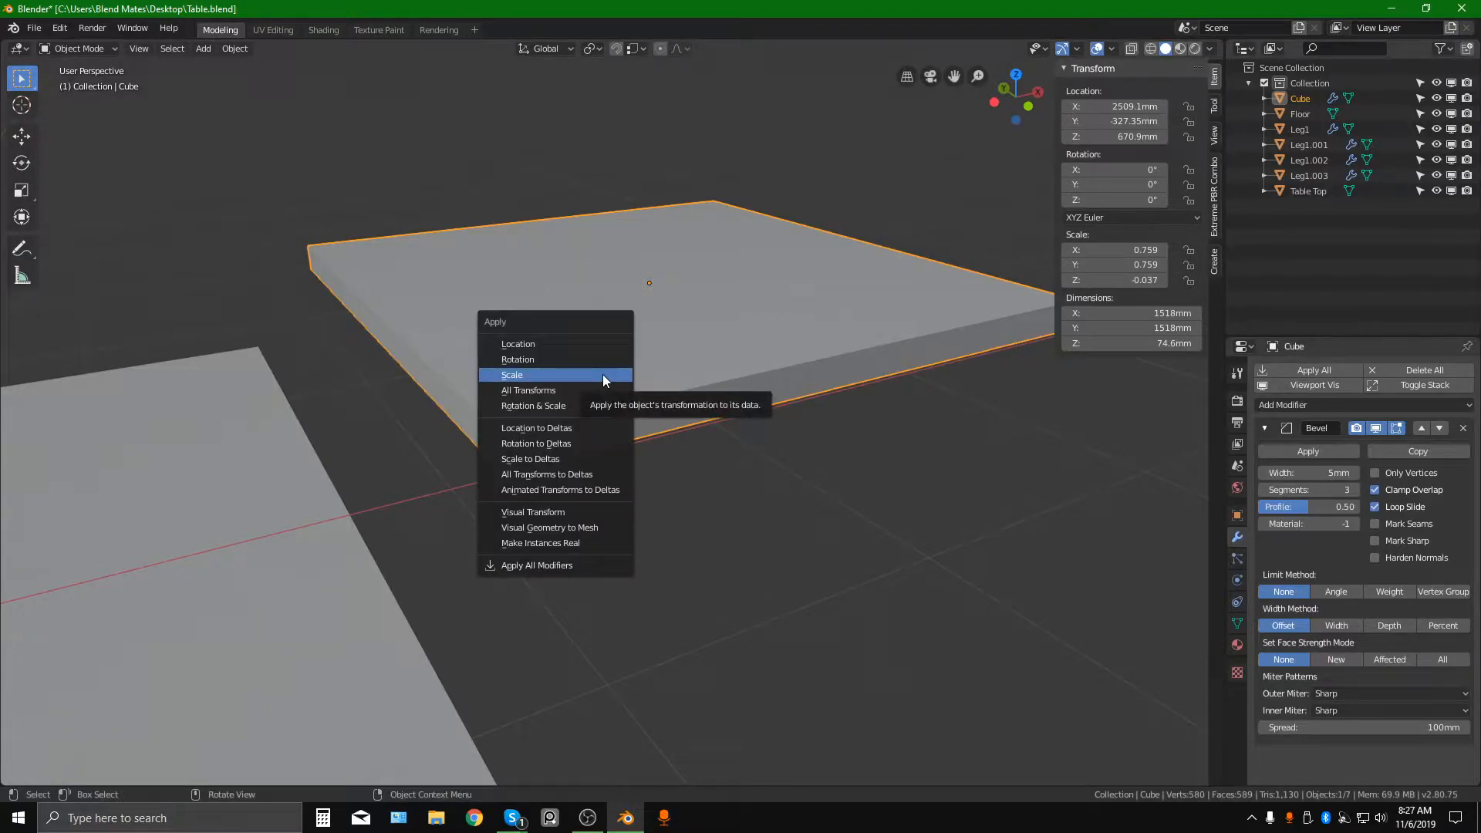
pyautogui.click(518, 376)
pyautogui.moveTo(516, 404)
pyautogui.keyDown('ctrl'); pyautogui.mouseDown(button='middle')
pyautogui.moveTo(489, 447)
pyautogui.moveTo(483, 383)
pyautogui.moveTo(469, 386)
pyautogui.moveTo(677, 356)
pyautogui.mouseUp(button='middle'); pyautogui.keyUp('ctrl')
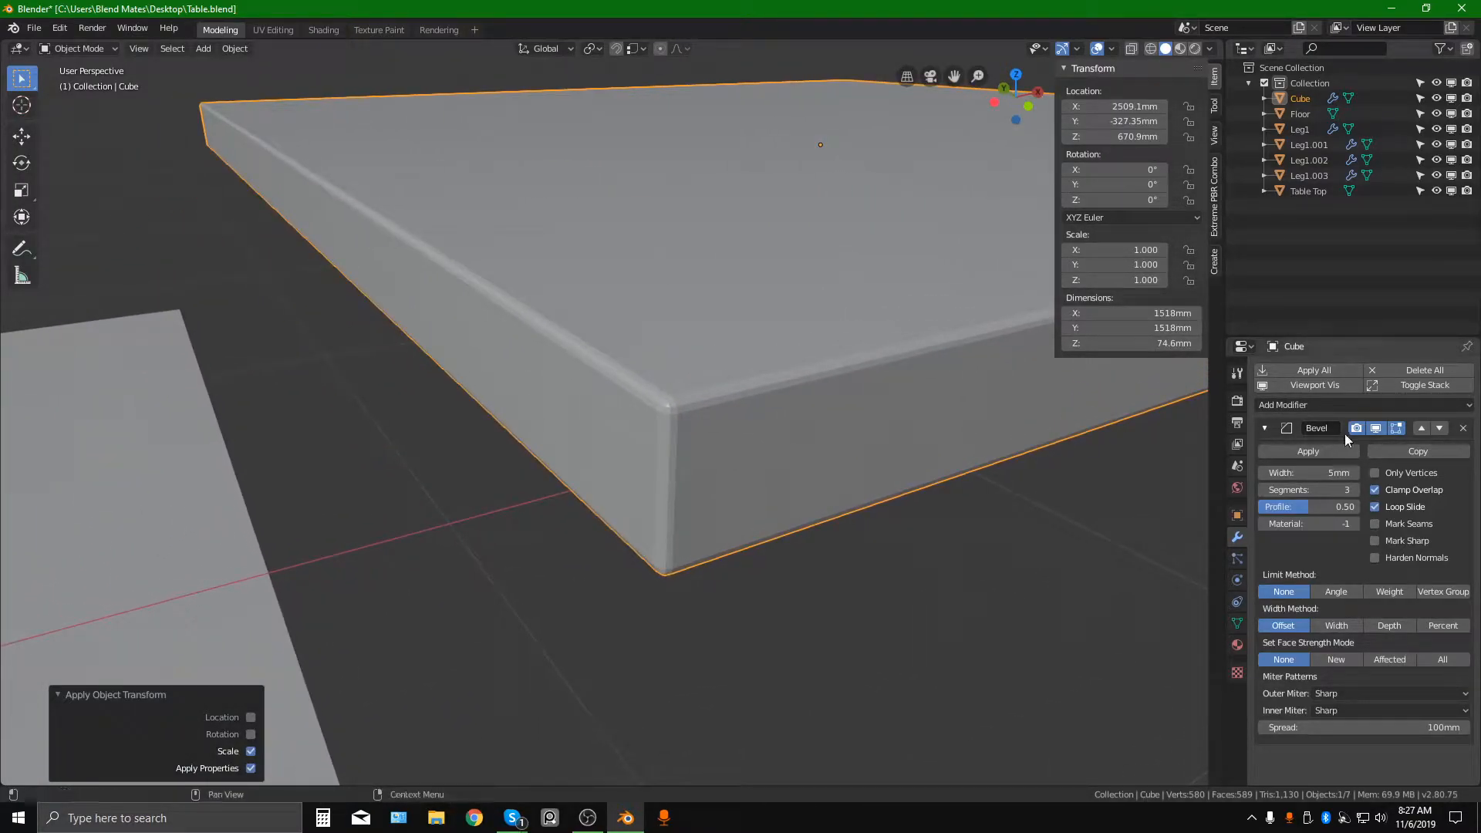
pyautogui.click(685, 403)
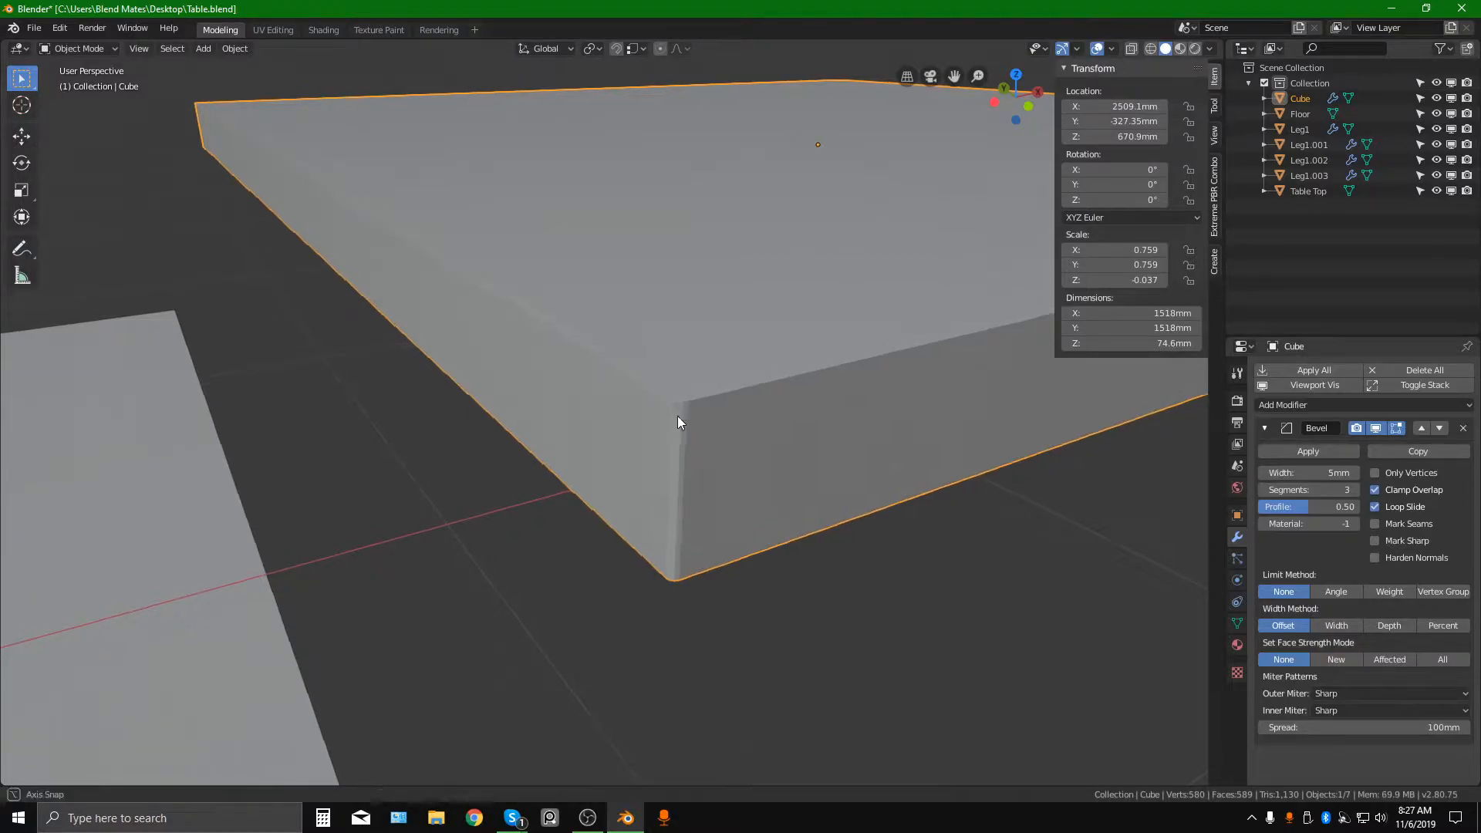
# Undo the slab's applied scale and enable the wireframe overlay in the viewport.
pyautogui.hotkey('ctrl', 'z')
pyautogui.hotkey('ctrl', 'a')
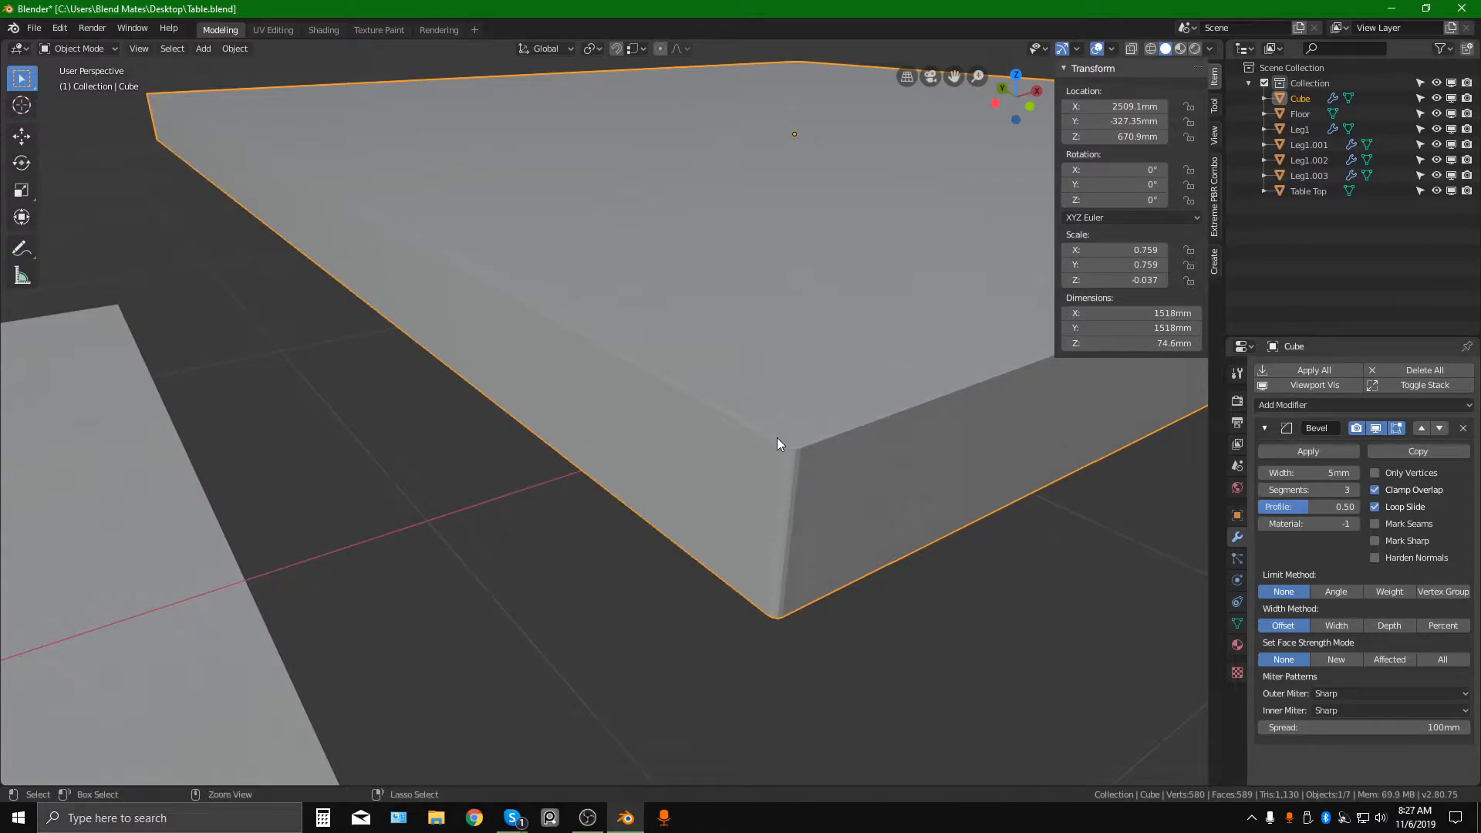
pyautogui.click(1114, 49)
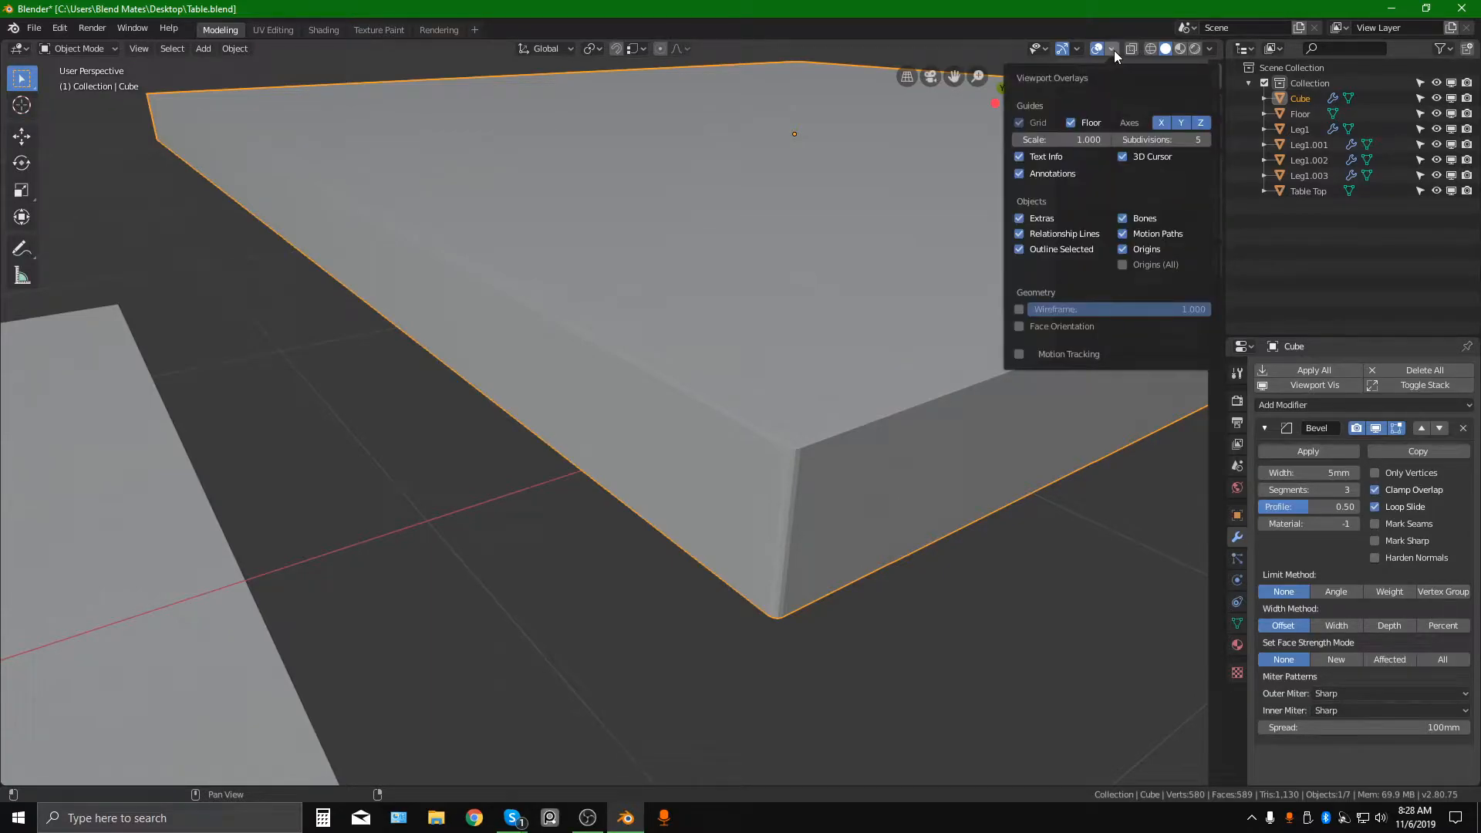
pyautogui.click(1018, 309)
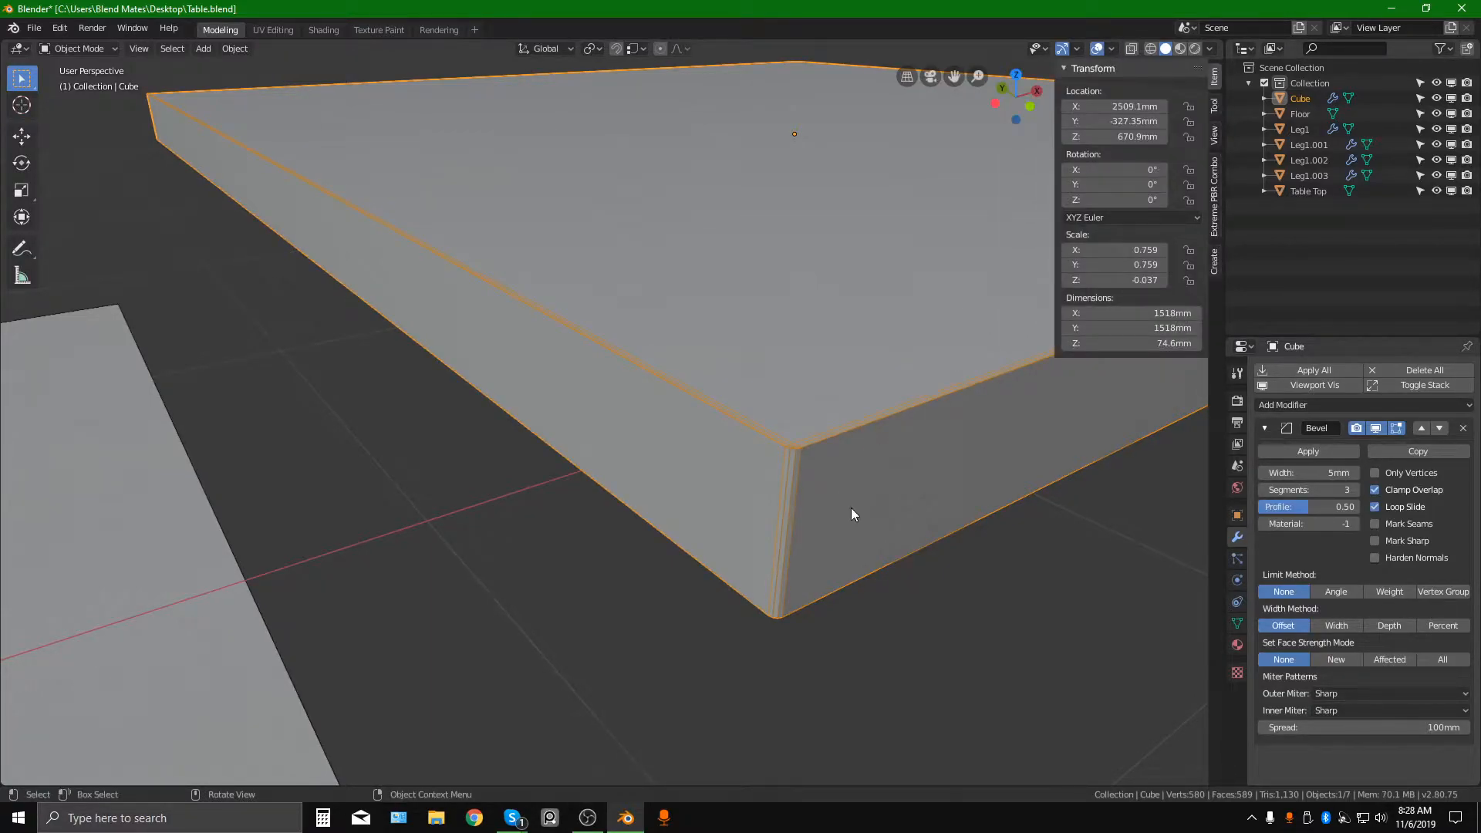
# Reselect the slab and apply its scale again with the wireframe overlay on.
pyautogui.click(885, 608)
pyautogui.click(782, 421)
pyautogui.hotkey('ctrl', 'a')
pyautogui.click(773, 397)
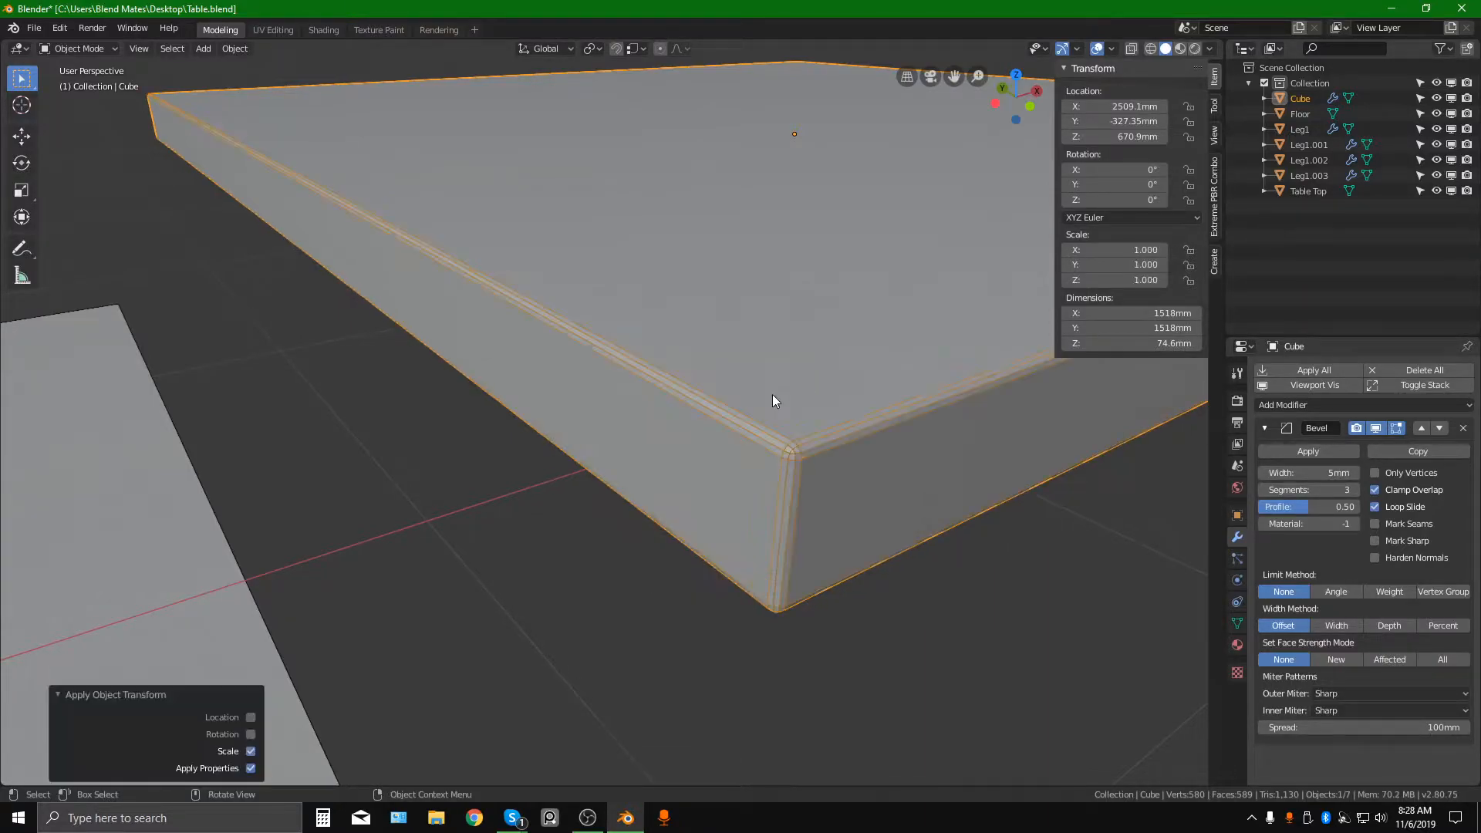
# Examine the slab's bevelled edges and scale values from several angles, in Edit and Object Mode, and alongside the table.
pyautogui.moveTo(771, 395); pyautogui.dragTo(908, 373, button='middle')
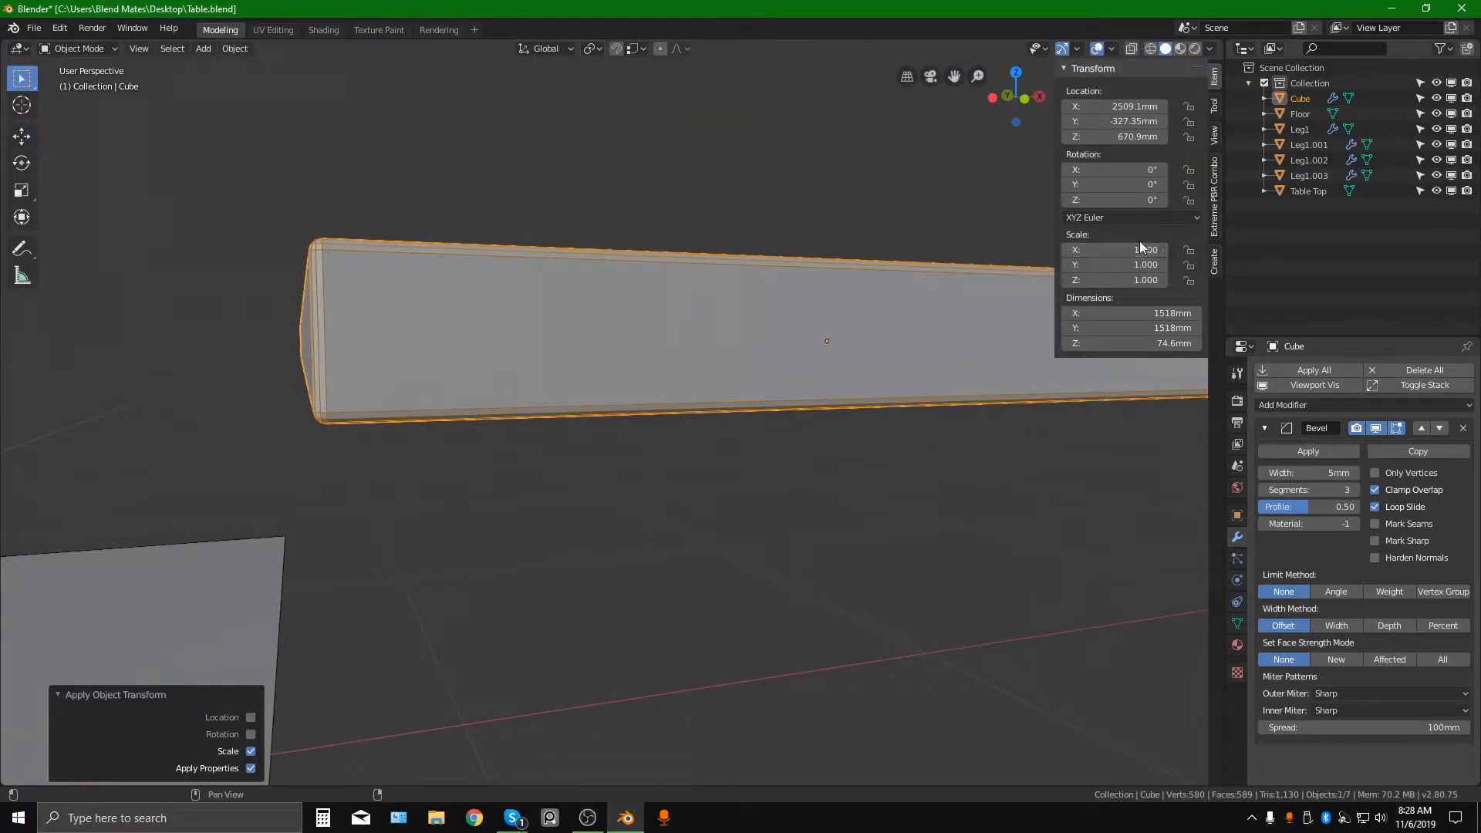
pyautogui.moveTo(950, 264); pyautogui.dragTo(642, 392, button='middle')
pyautogui.press('Tab')
pyautogui.press('Tab')
pyautogui.scroll(-3, 665, 401)
pyautogui.click(785, 494)
pyautogui.scroll(-4, 785, 494)
pyautogui.keyDown('shift'); pyautogui.moveTo(510, 512); pyautogui.dragTo(785, 405, button='middle'); pyautogui.keyUp('shift')
pyautogui.scroll(1, 807, 446)
pyautogui.press('Tab')
pyautogui.press('Tab')
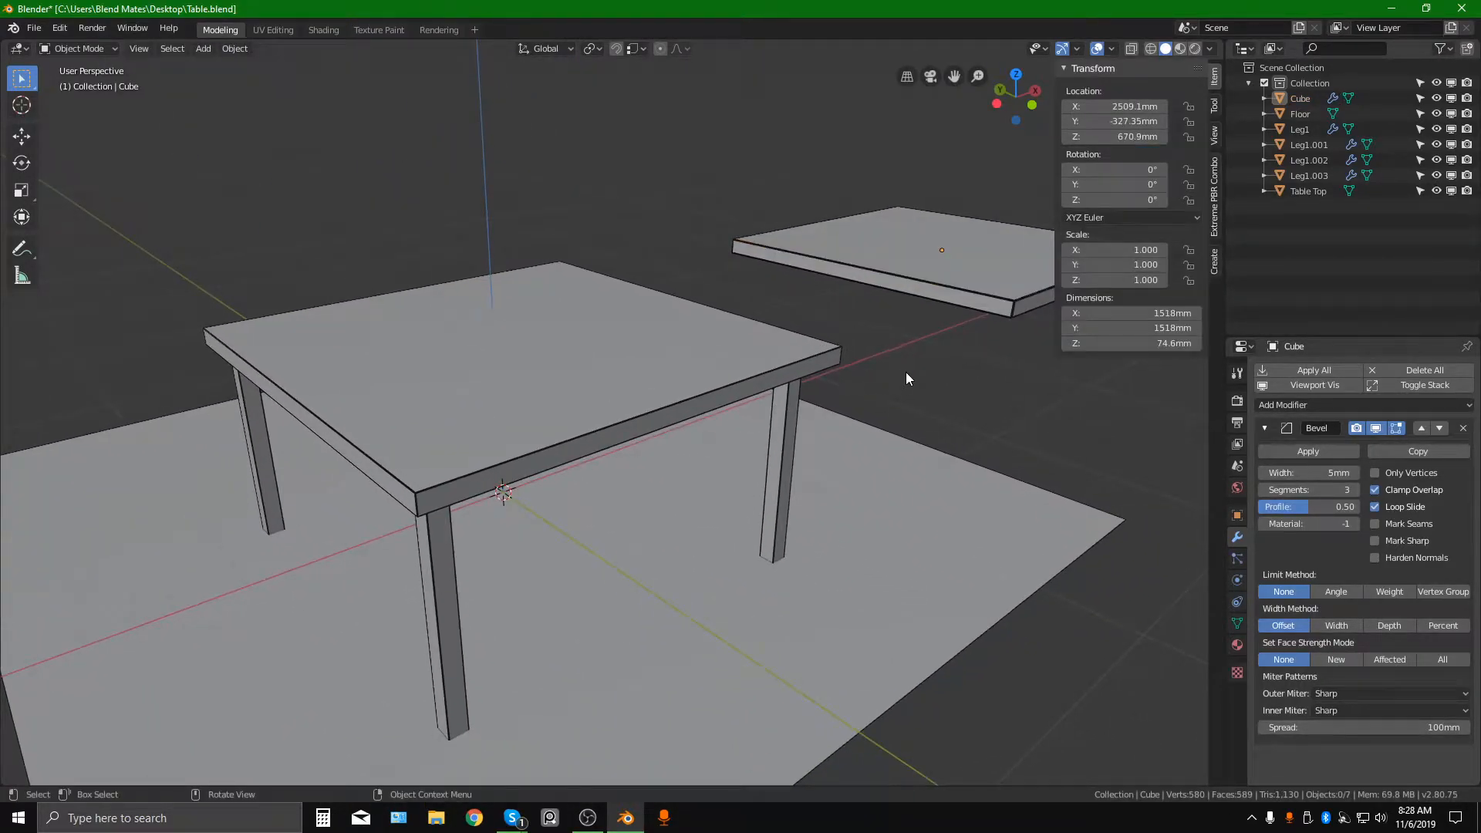
# Delete the demonstration slab beside the table.
pyautogui.click(947, 272)
pyautogui.keyDown('shift'); pyautogui.moveTo(917, 355); pyautogui.dragTo(873, 337, button='middle'); pyautogui.keyUp('shift')
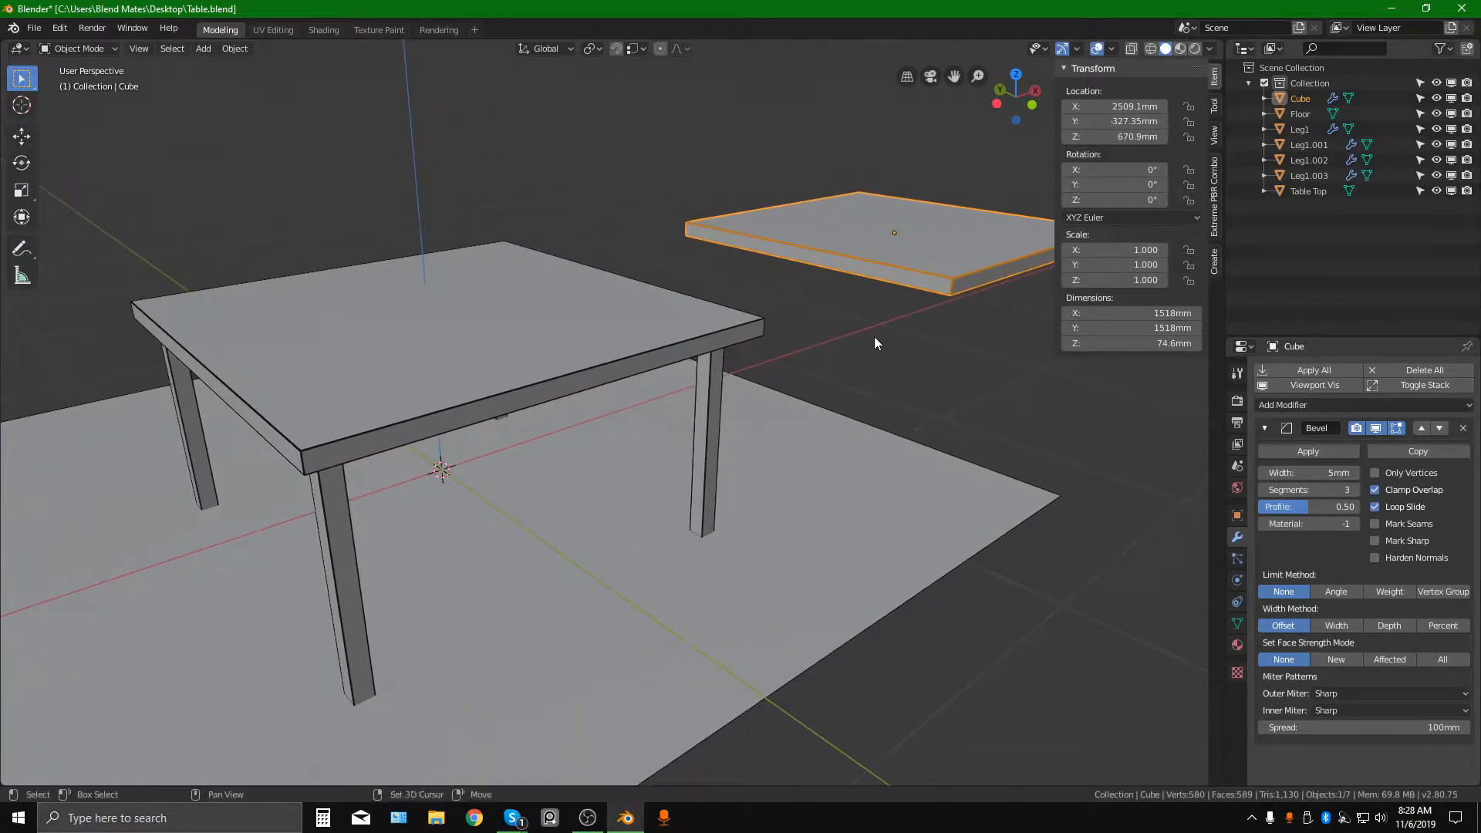
pyautogui.press('Delete')
# Turn off the wireframe overlay in the viewport after viewing the table's corner.
pyautogui.keyDown('shift'); pyautogui.moveTo(390, 441); pyautogui.dragTo(529, 403, button='middle'); pyautogui.keyUp('shift')
pyautogui.scroll(4, 544, 383)
pyautogui.keyDown('shift'); pyautogui.moveTo(506, 299); pyautogui.dragTo(509, 371, button='middle'); pyautogui.keyUp('shift')
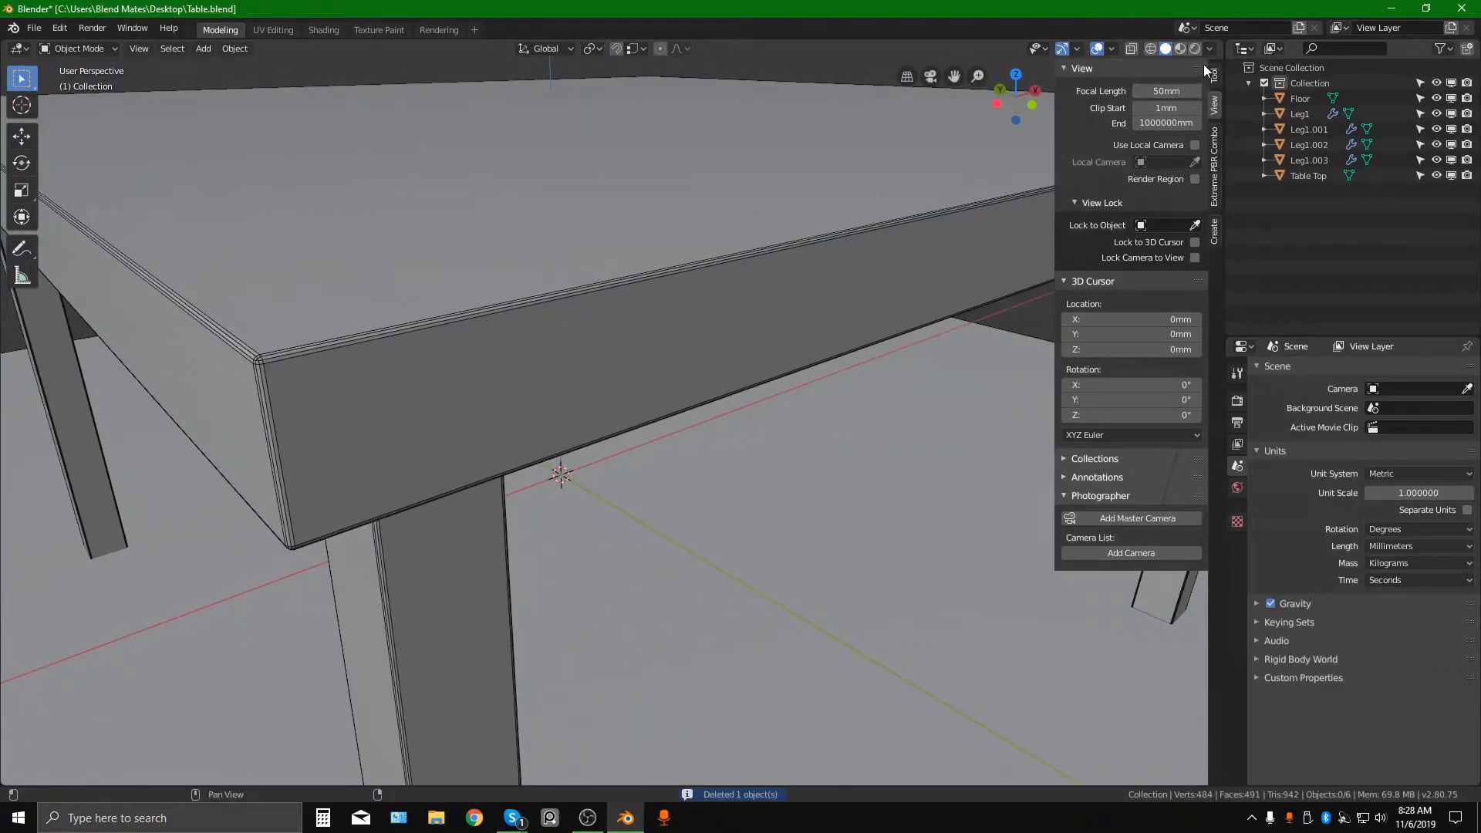
pyautogui.click(1110, 49)
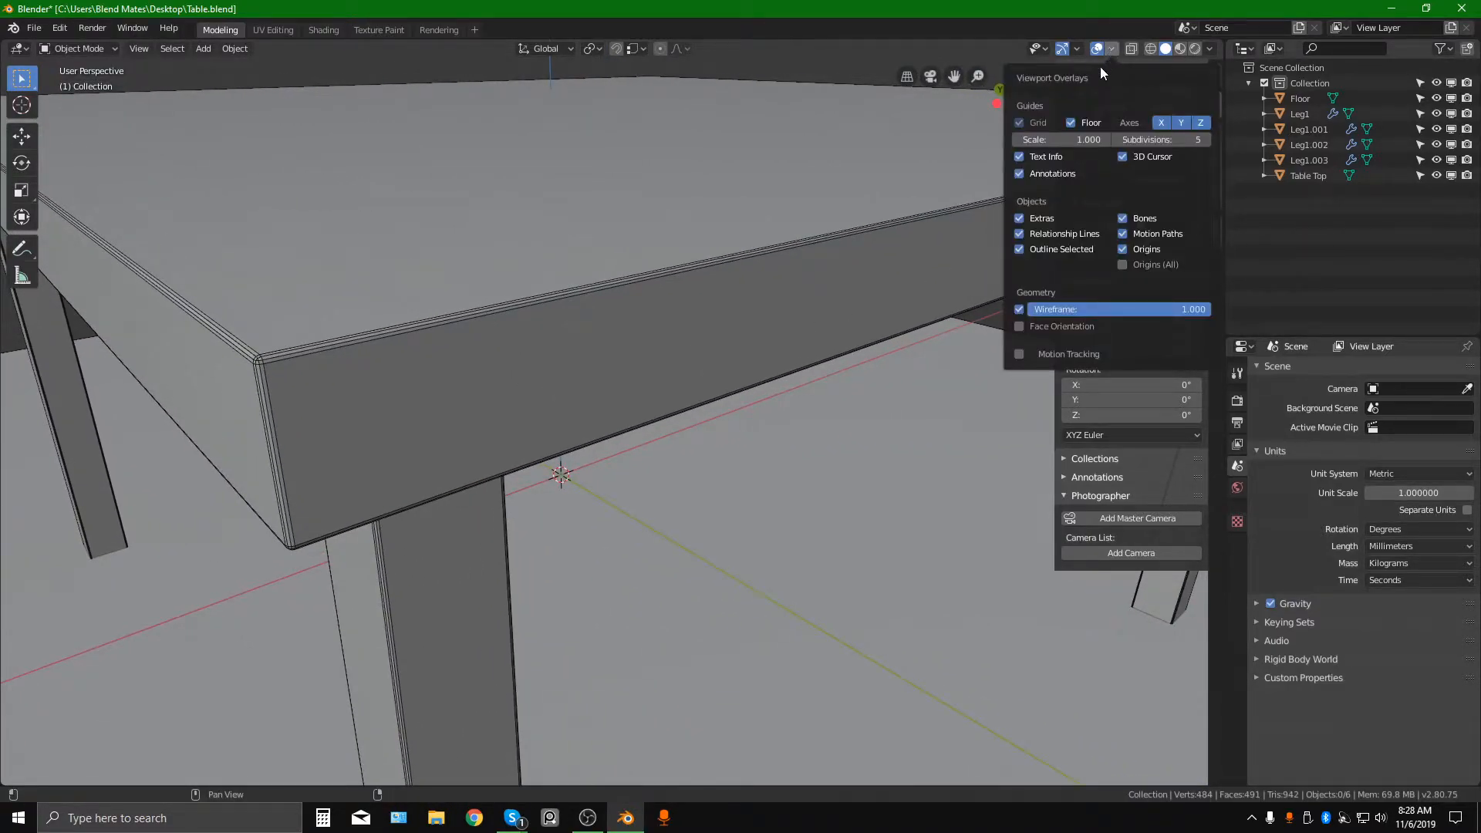
pyautogui.click(1019, 309)
pyautogui.click(803, 393)
# Examine the whole table from several angles and check the Table Top's scale and dimensions.
pyautogui.scroll(-5, 664, 401)
pyautogui.click(892, 331)
pyautogui.moveTo(892, 332); pyautogui.dragTo(691, 381, button='middle')
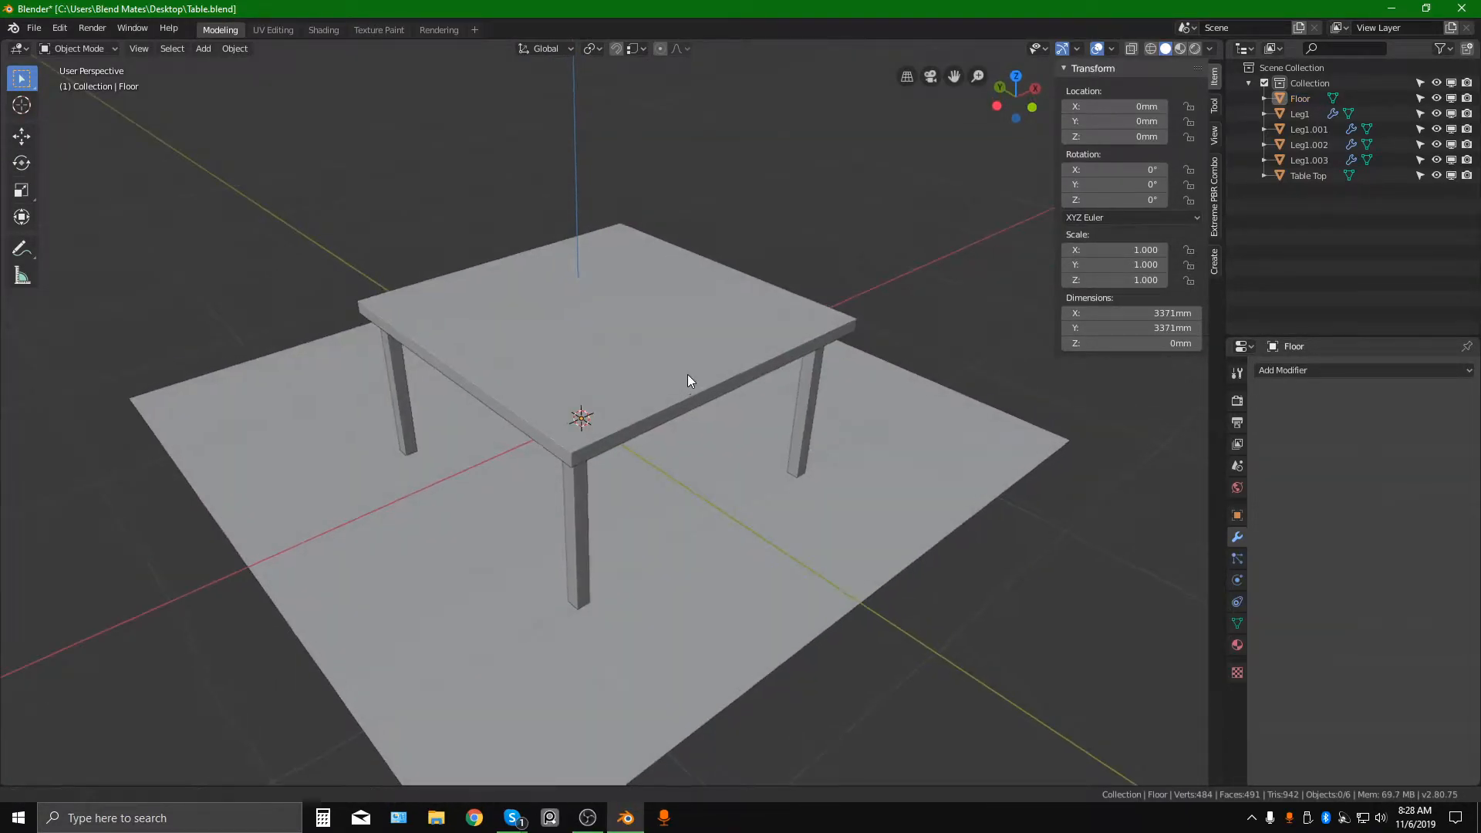
pyautogui.scroll(3, 681, 340)
pyautogui.click(619, 285)
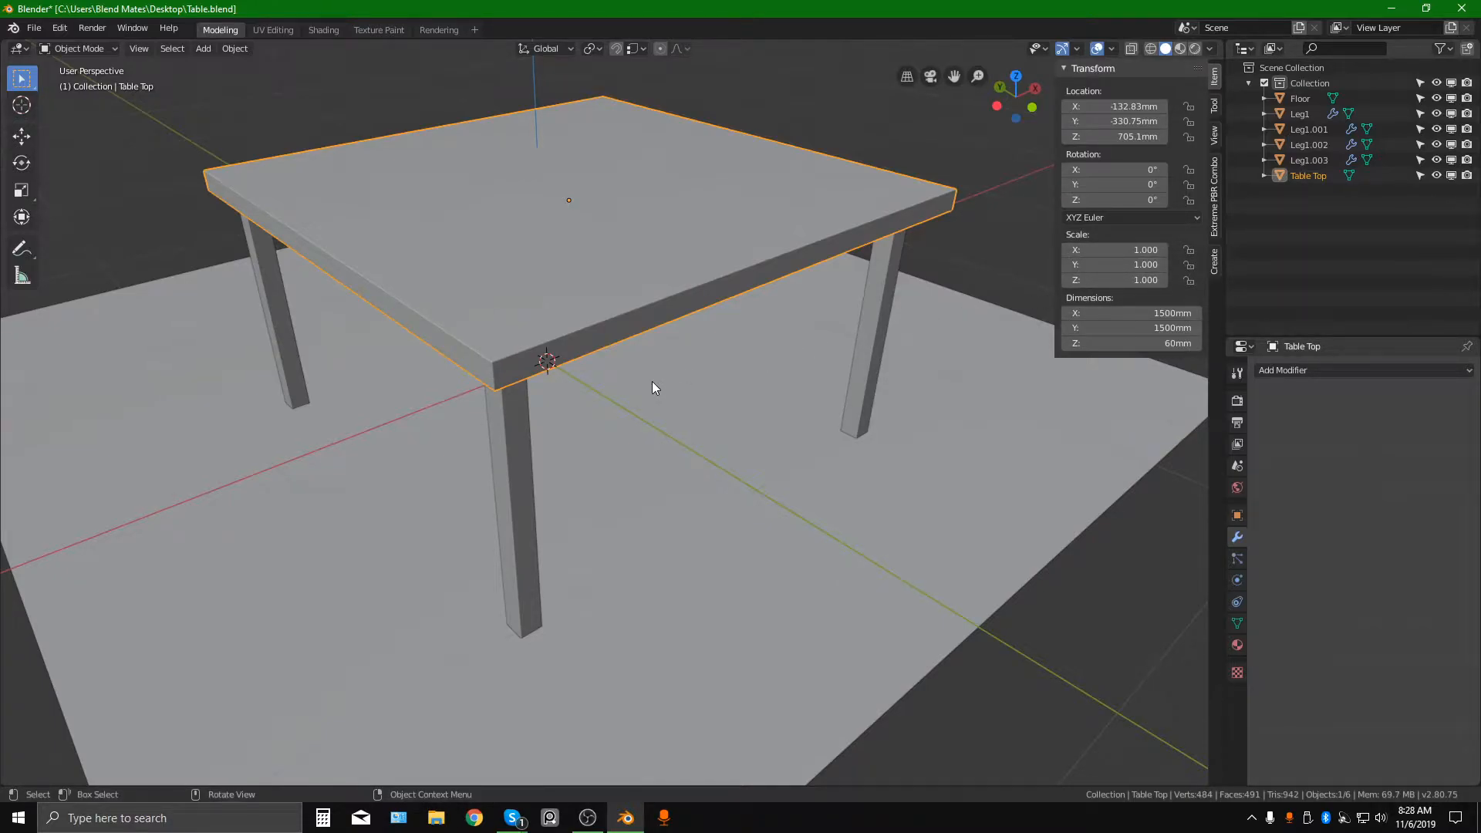
pyautogui.click(921, 264)
pyautogui.moveTo(787, 321)
pyautogui.mouseDown(button='middle')
pyautogui.moveTo(724, 321)
pyautogui.moveTo(786, 304)
pyautogui.moveTo(773, 317)
pyautogui.mouseUp(button='middle')
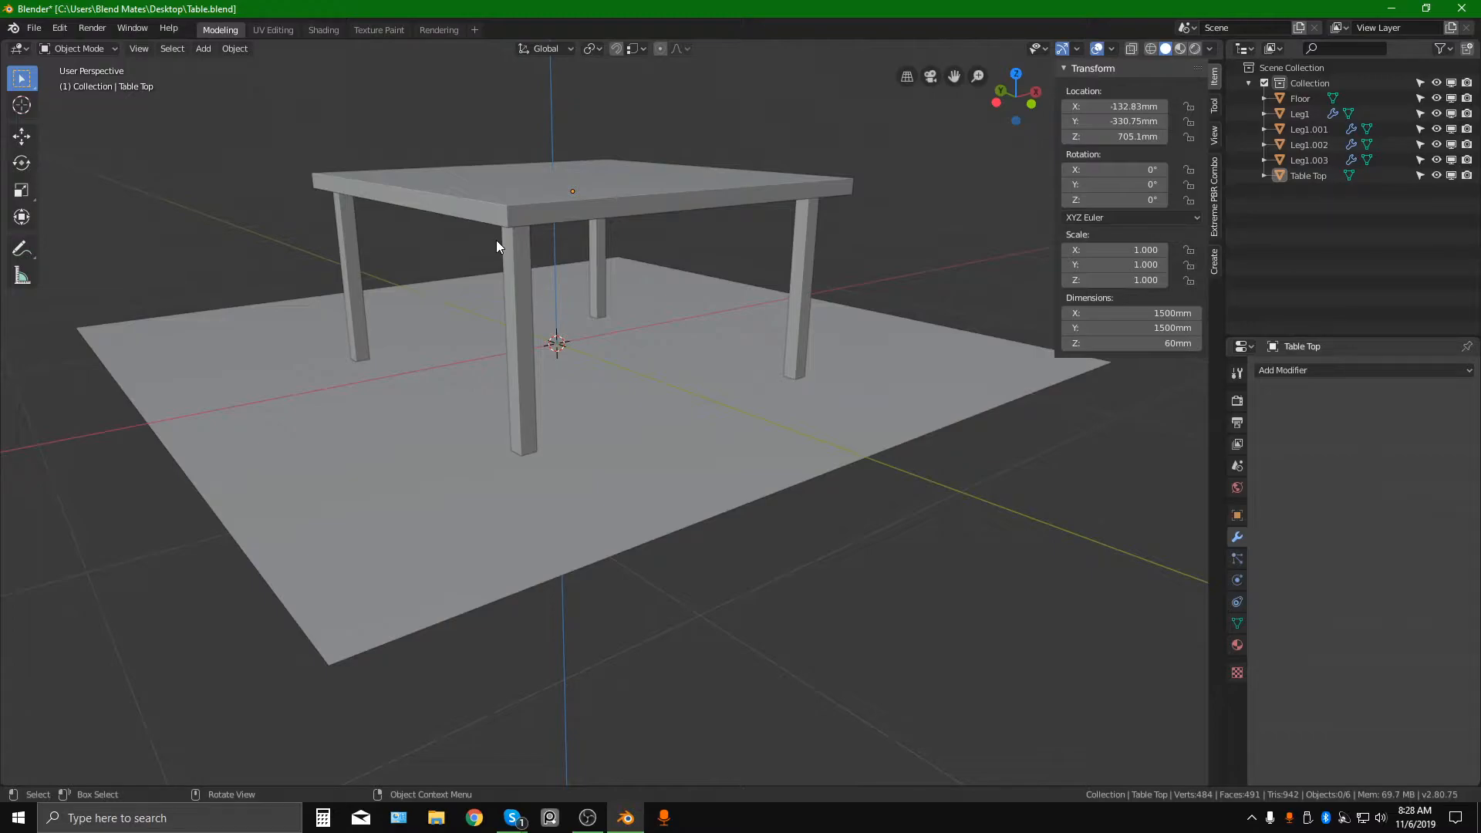
pyautogui.moveTo(529, 252); pyautogui.dragTo(562, 251, button='middle')
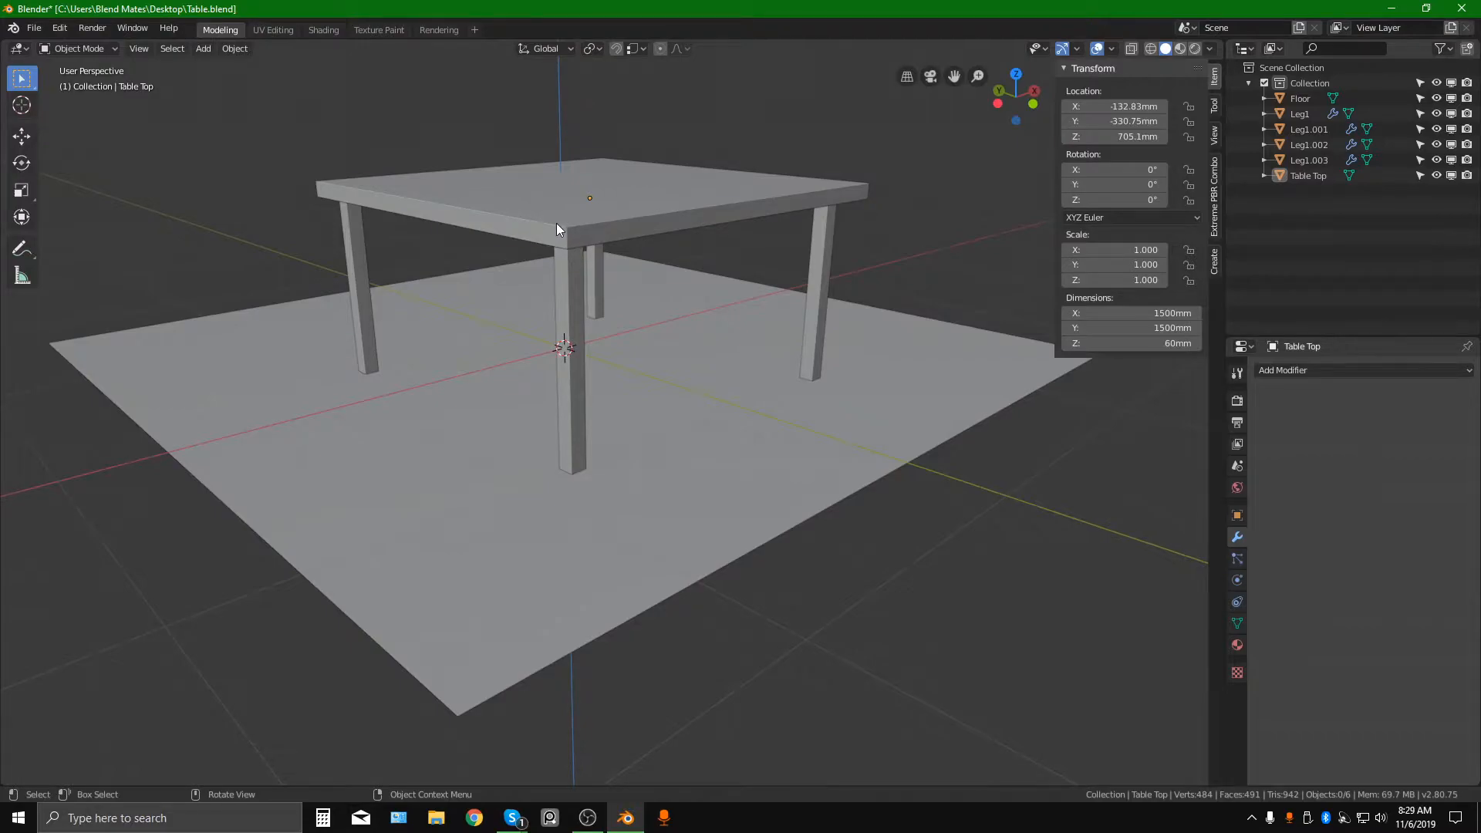
# Inspect the bevel on the tabletop's front corner and check the dimensions of Leg1.
pyautogui.click(557, 224)
pyautogui.scroll(4, 560, 182)
pyautogui.keyDown('shift'); pyautogui.moveTo(563, 174); pyautogui.dragTo(617, 361, button='middle'); pyautogui.keyUp('shift')
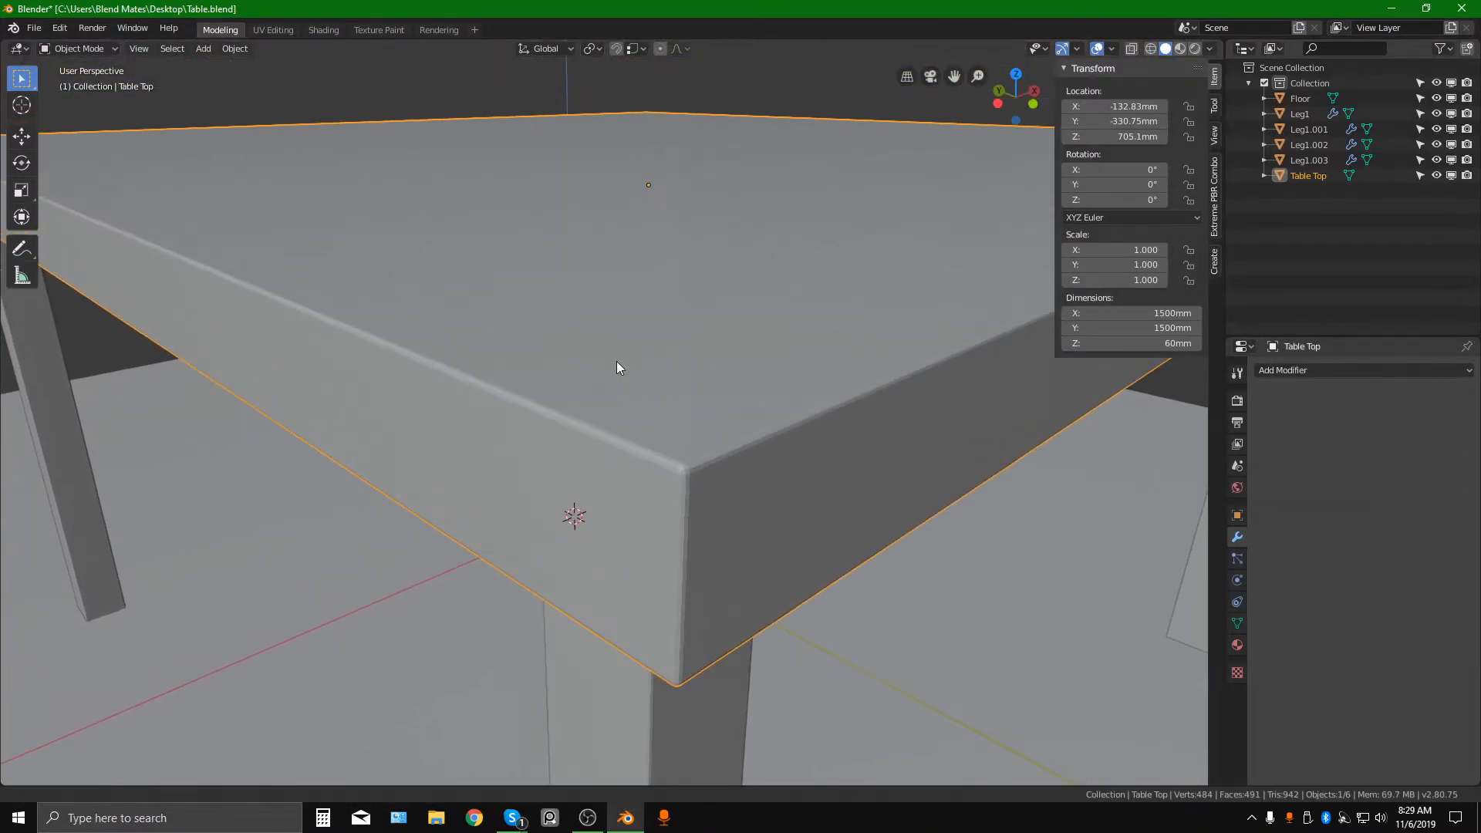
pyautogui.scroll(-10, 615, 364)
pyautogui.moveTo(621, 439); pyautogui.dragTo(603, 401, button='middle')
pyautogui.click(933, 364)
pyautogui.click(561, 398)
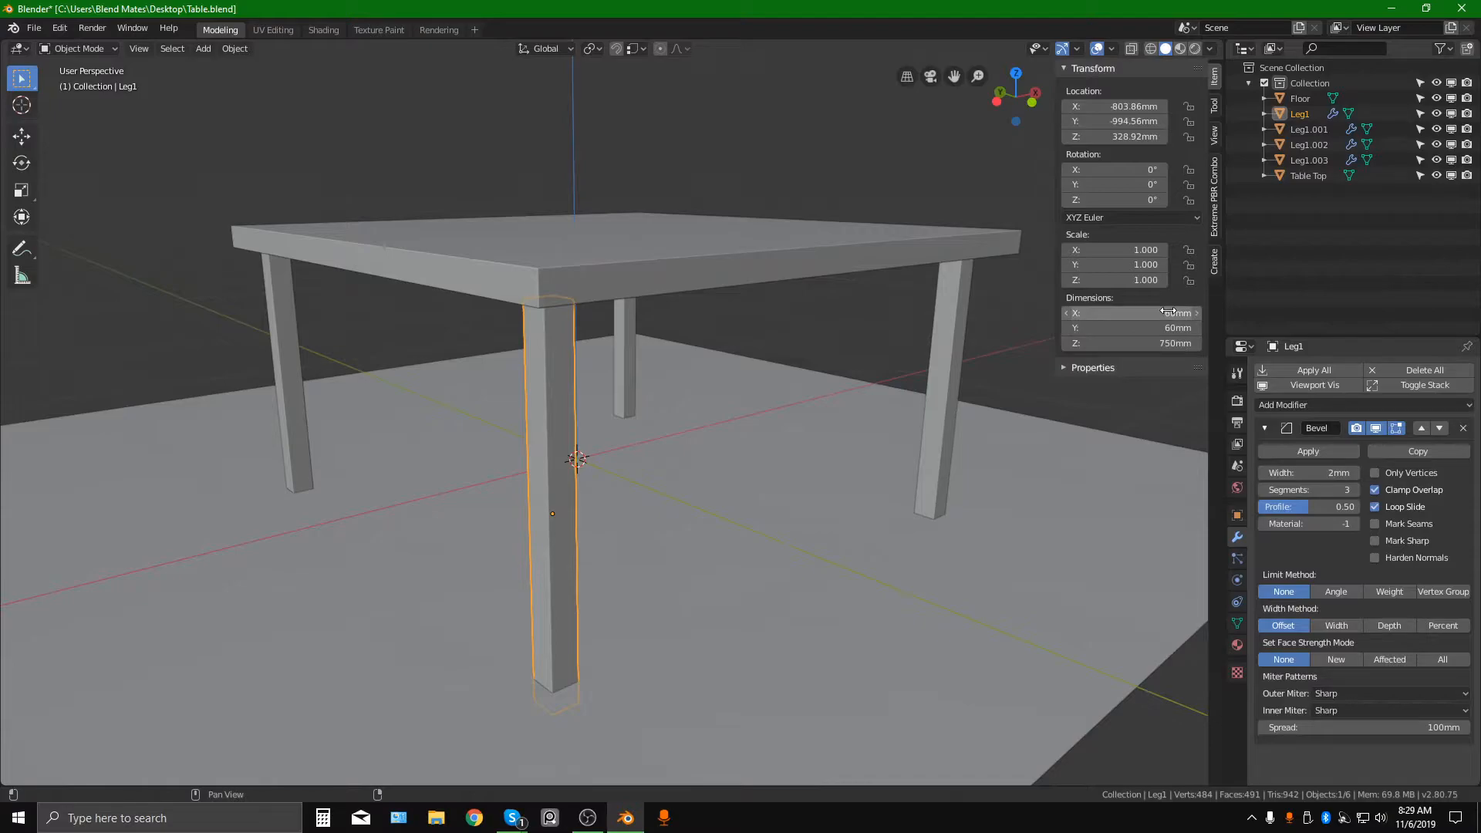
pyautogui.click(837, 314)
# Select the tabletop and all four legs and raise them about 48 mm along Z so the legs stand on the floor.
pyautogui.scroll(-2, 802, 306)
pyautogui.moveTo(802, 306); pyautogui.dragTo(720, 301, button='middle')
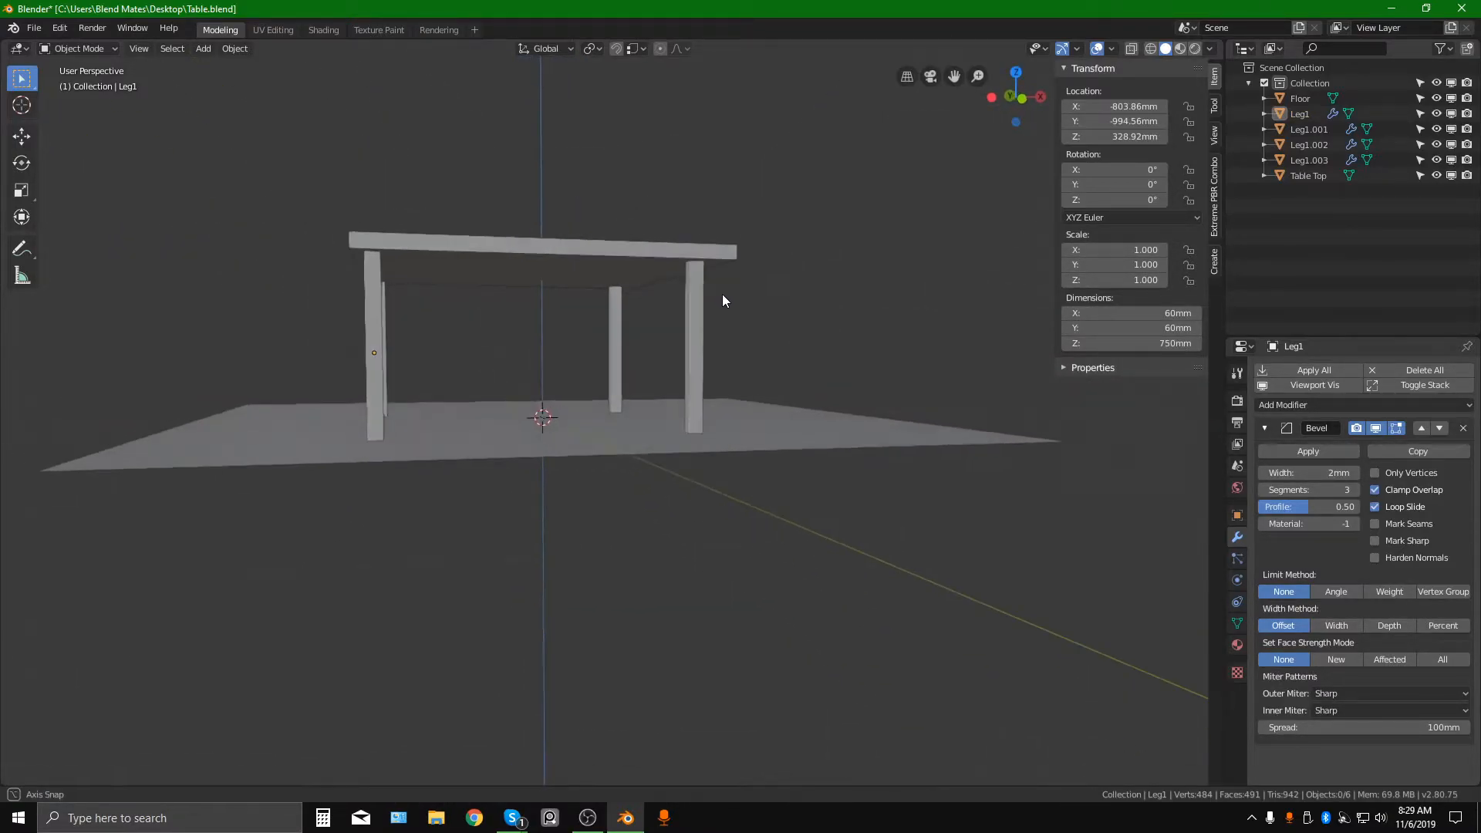
pyautogui.moveTo(795, 342); pyautogui.dragTo(337, 182)
pyautogui.moveTo(408, 264)
pyautogui.mouseDown(button='middle')
pyautogui.moveTo(401, 238)
pyautogui.moveTo(420, 245)
pyautogui.mouseUp(button='middle')
pyautogui.press('g')
pyautogui.press('z')
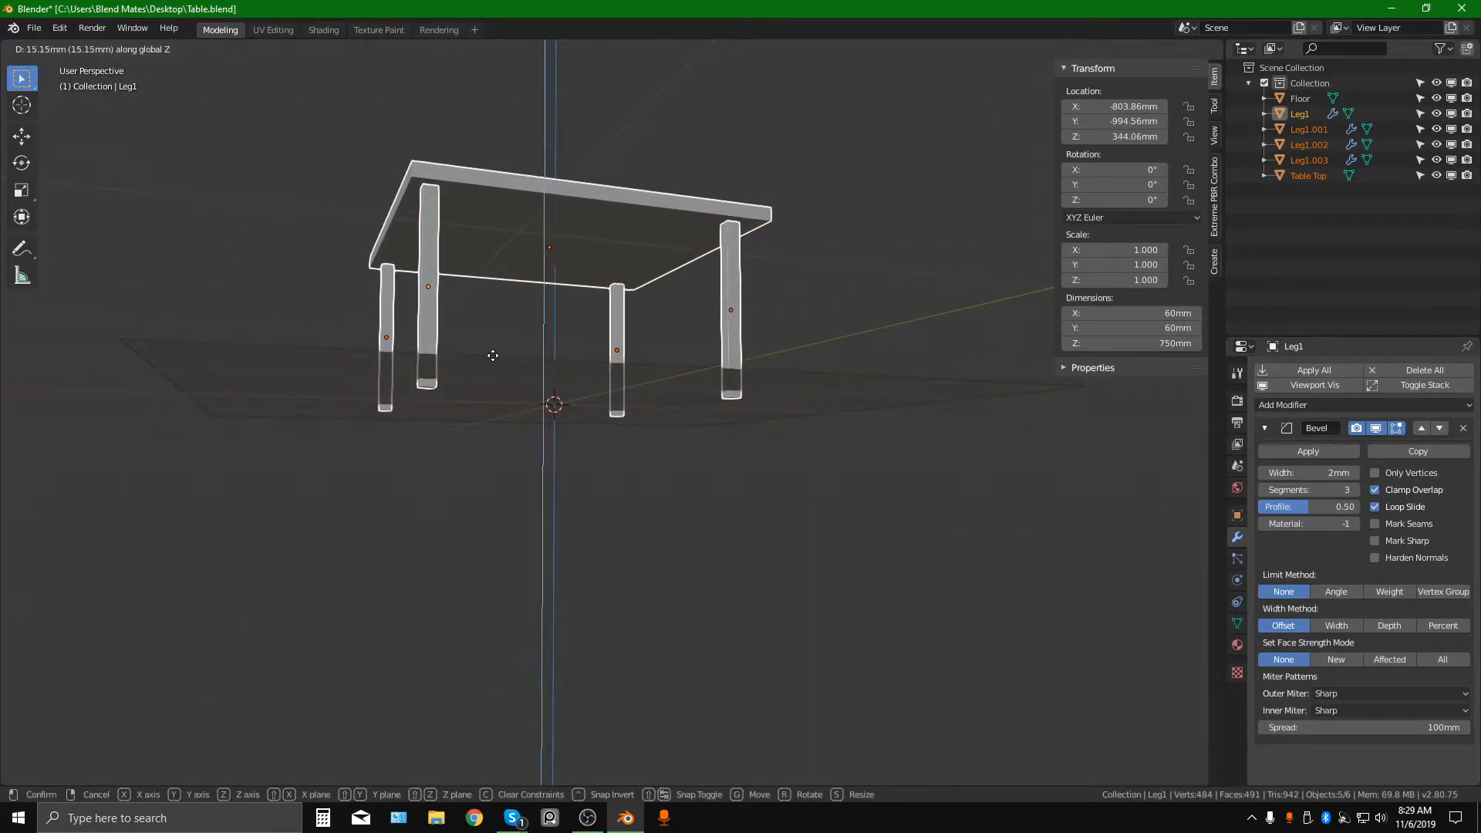
pyautogui.click(466, 291)
pyautogui.moveTo(584, 411); pyautogui.dragTo(781, 442, button='middle')
pyautogui.click(852, 386)
pyautogui.moveTo(851, 386); pyautogui.dragTo(614, 337, button='middle')
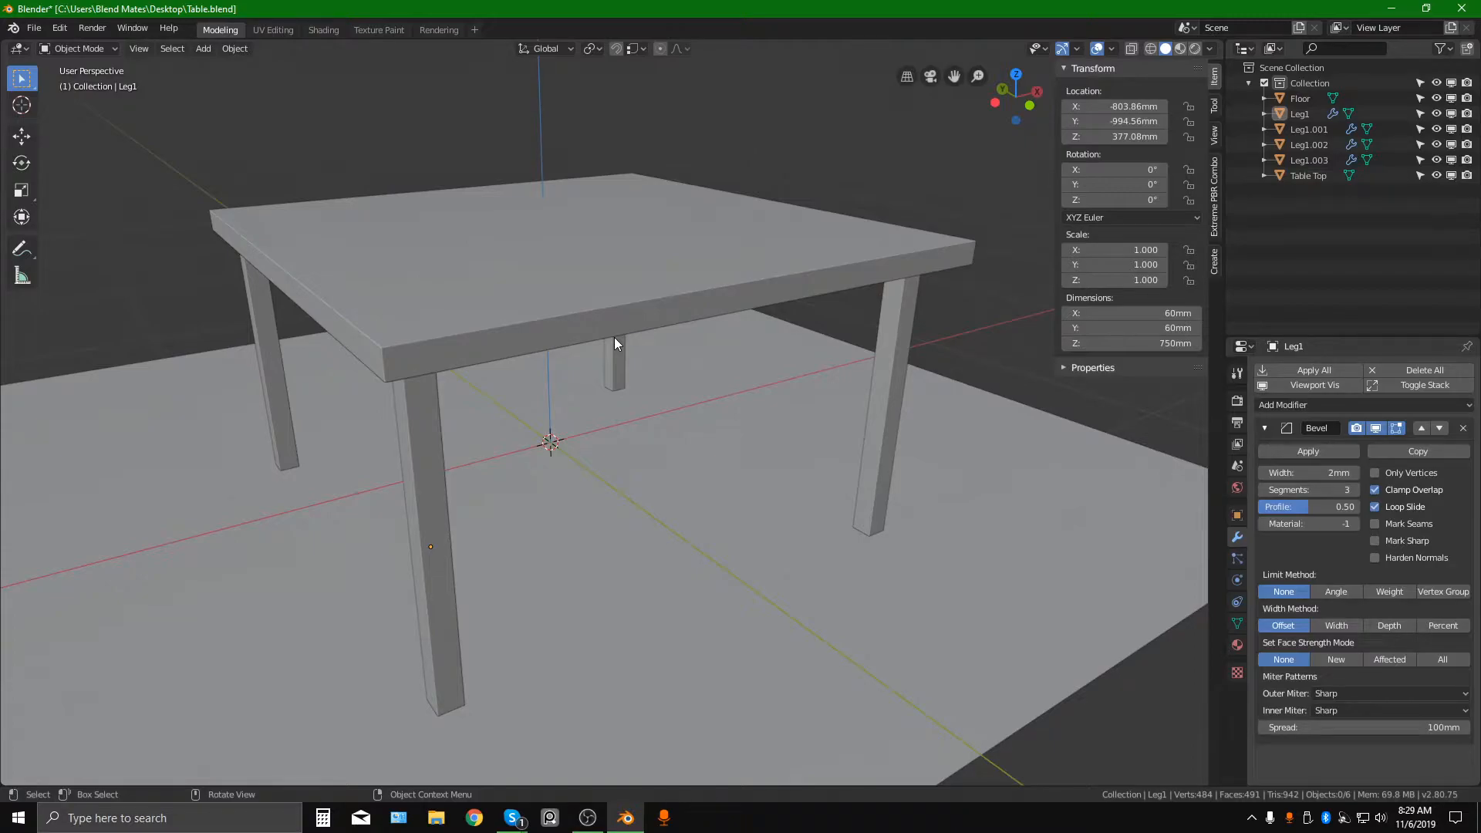